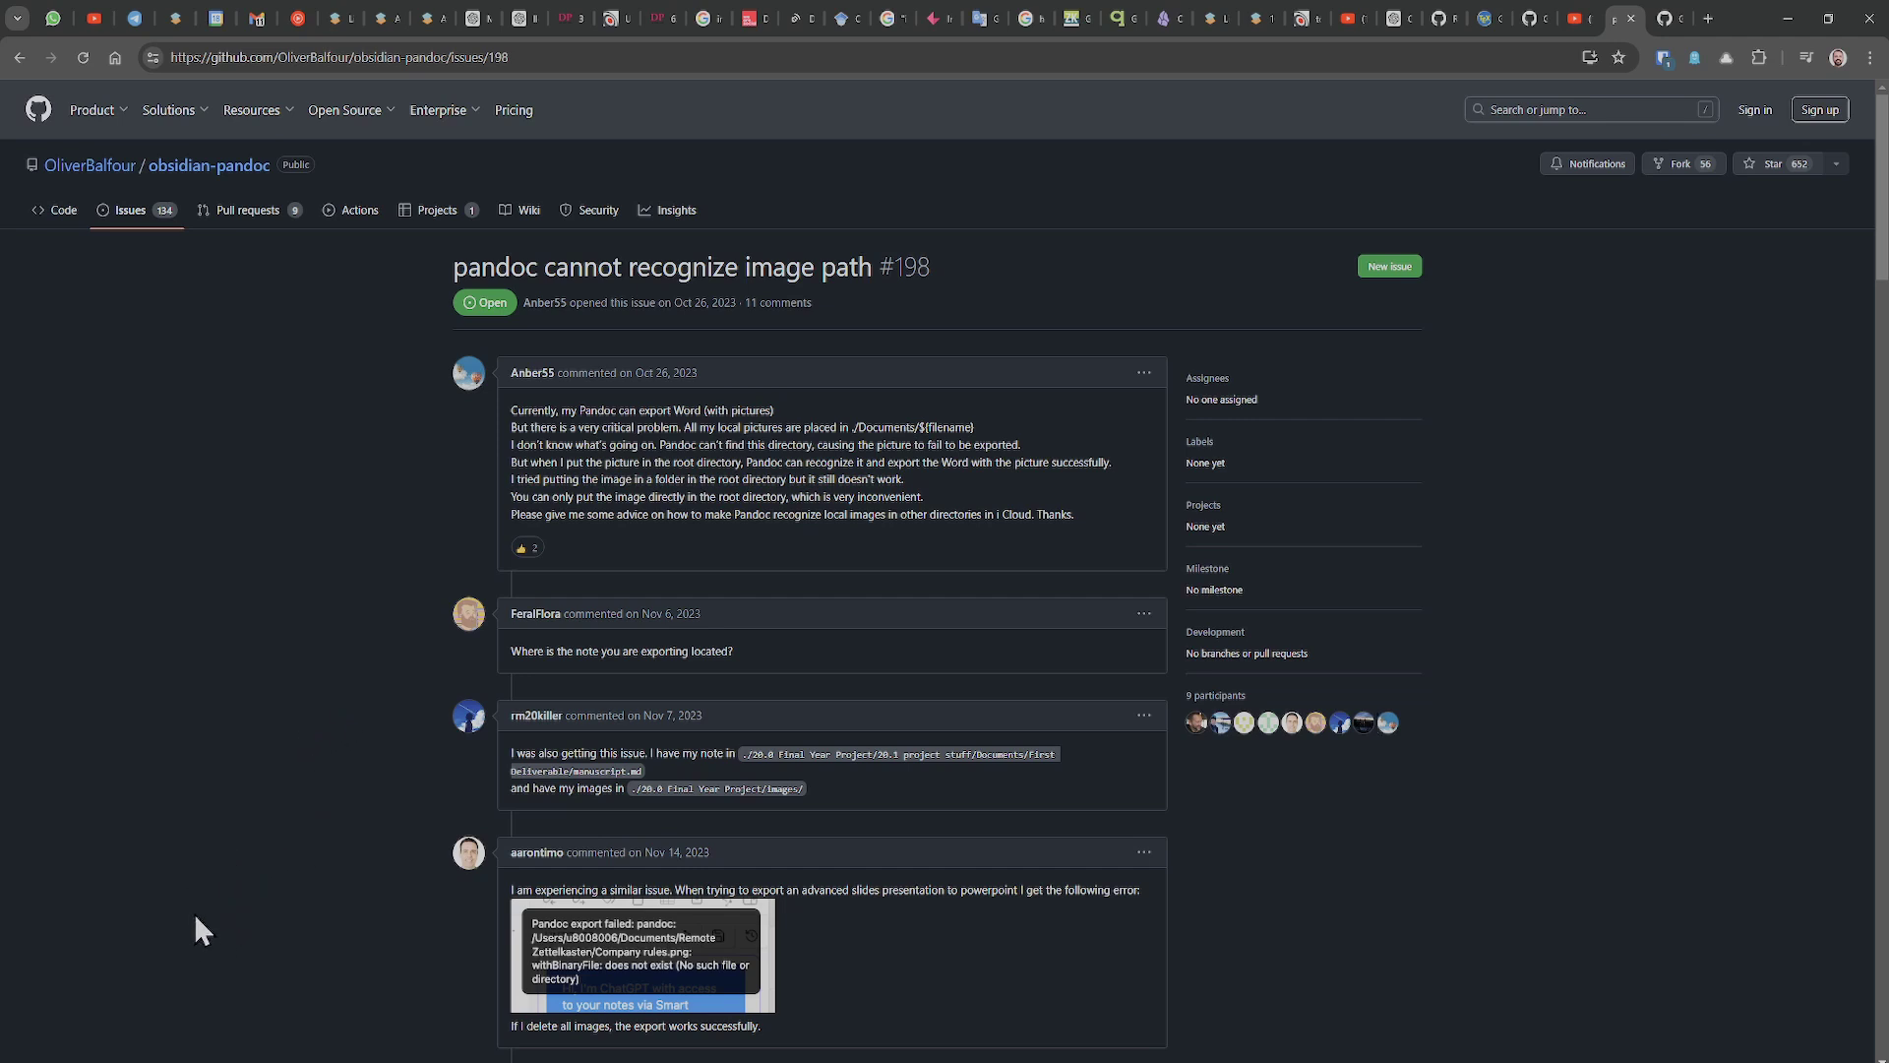
In the İnternetin Kısa Tarihi ve Yaygınlaşması note, check that the chart's embed link has the Assets/ prefix.
key(alt+Tab)
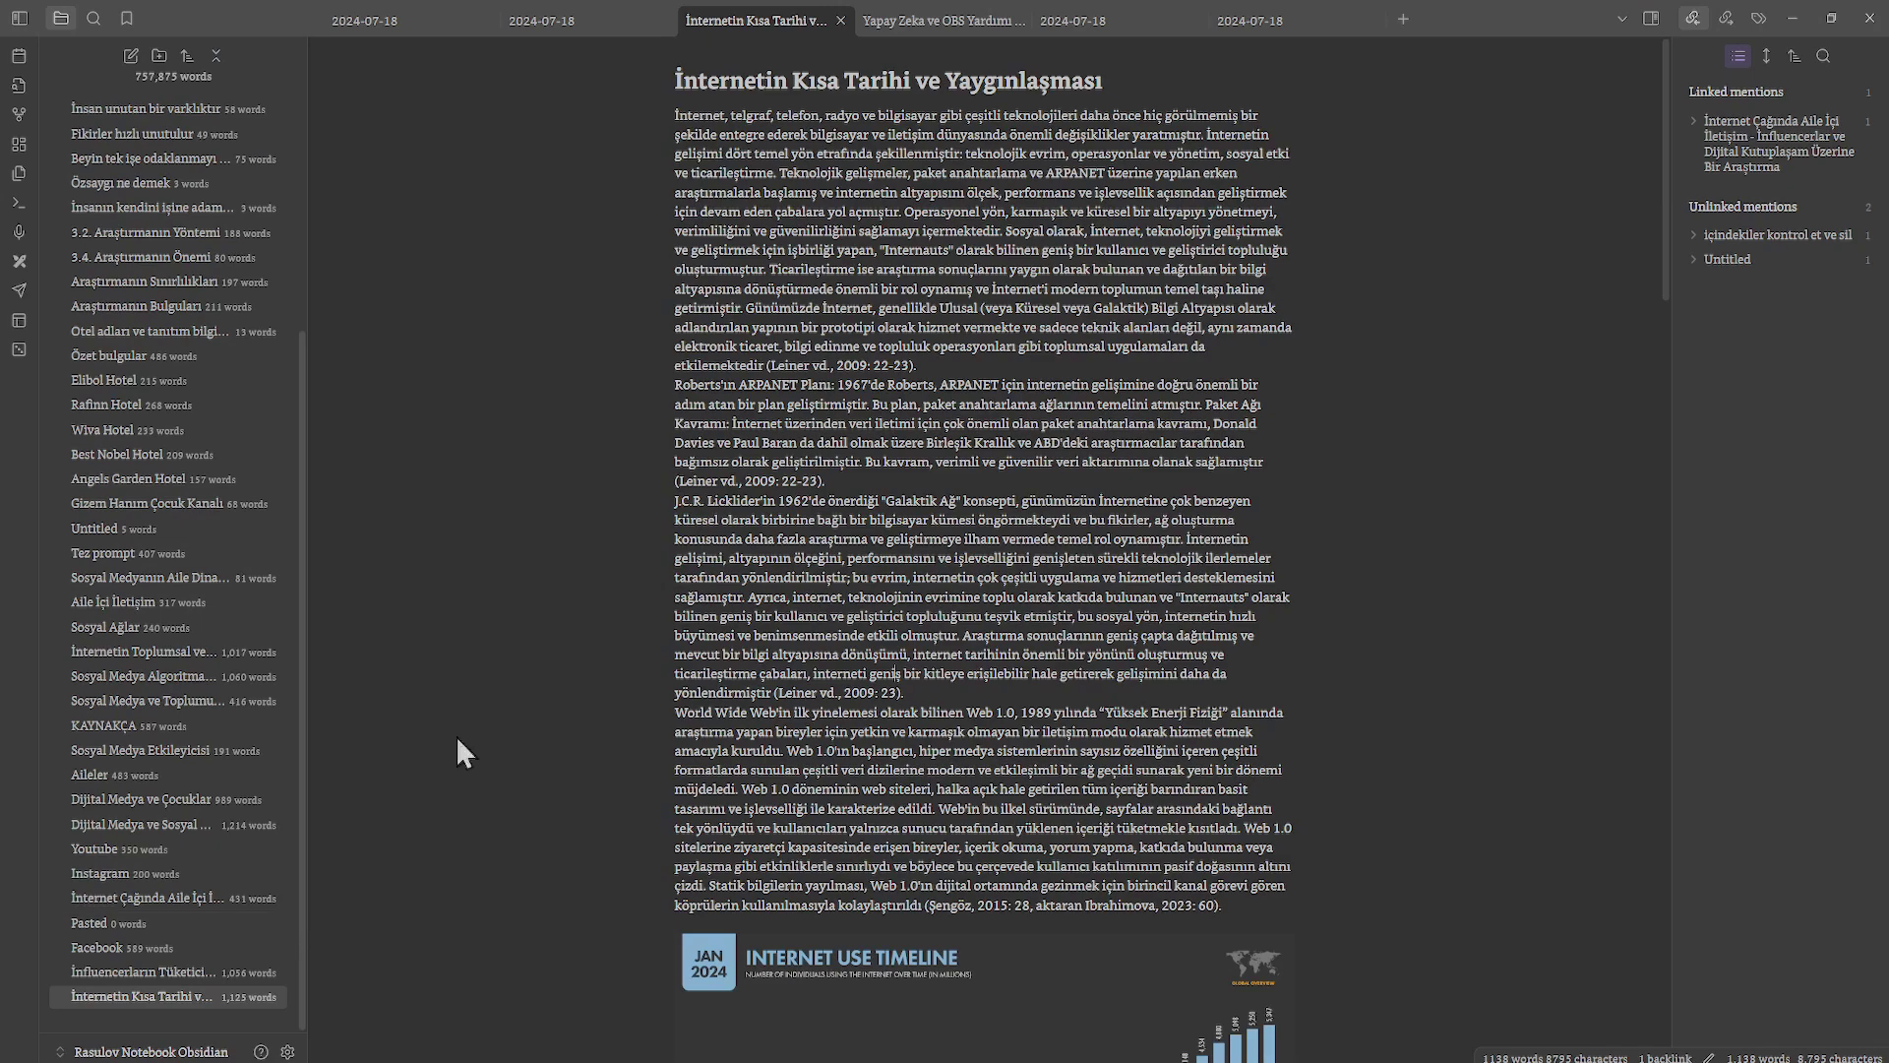
drag(1667, 217, 1663, 355)
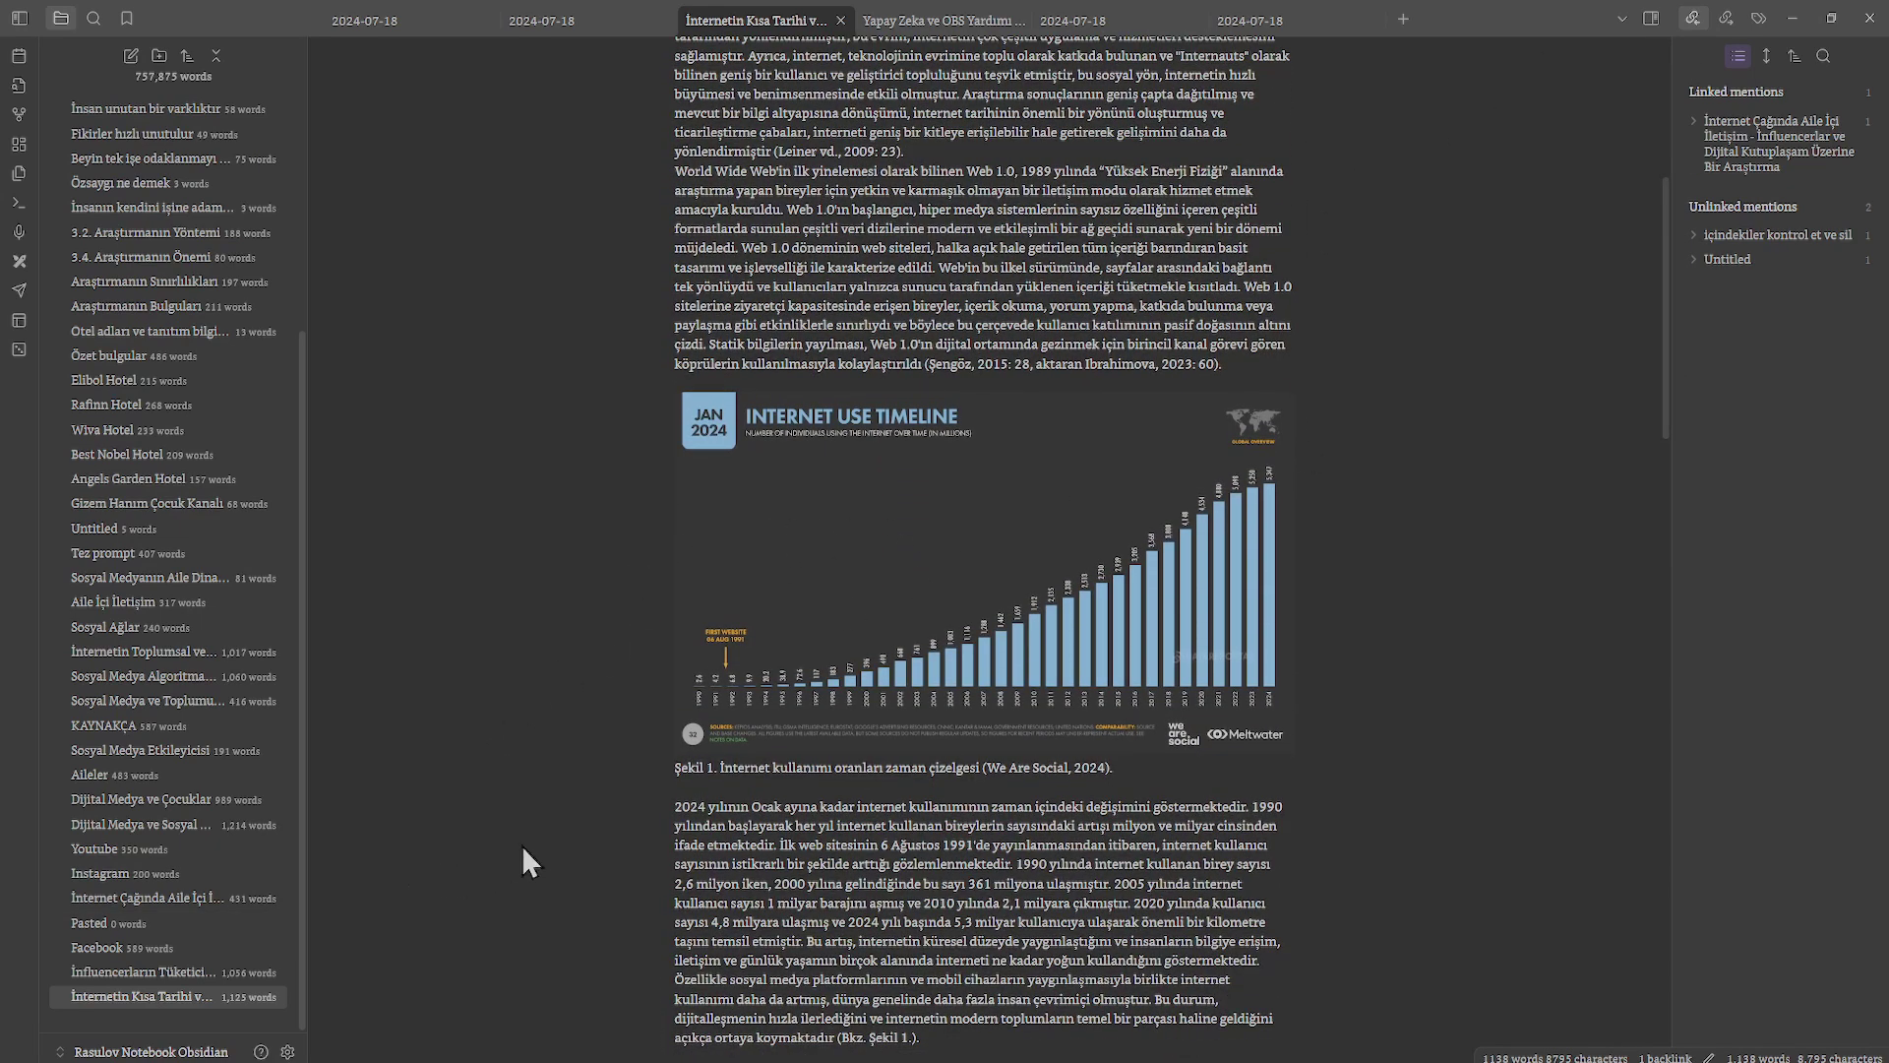
click(808, 499)
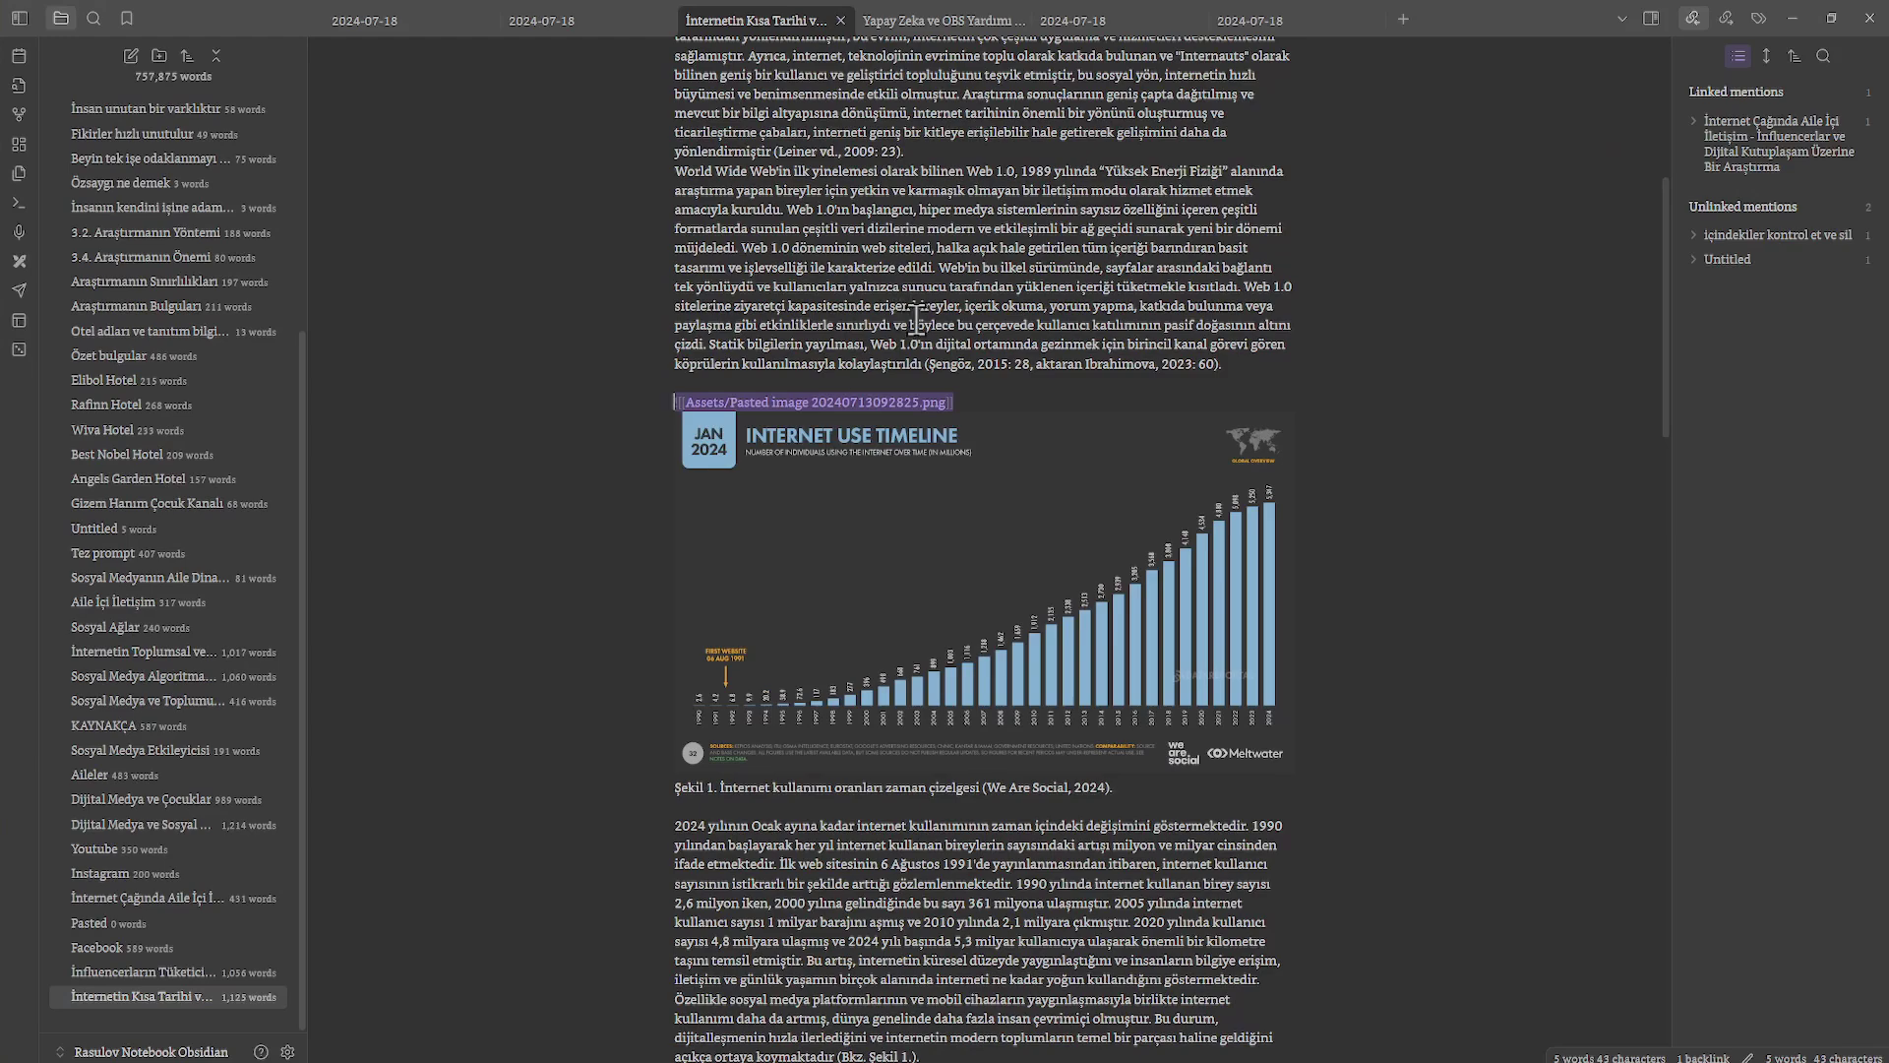
click(1159, 285)
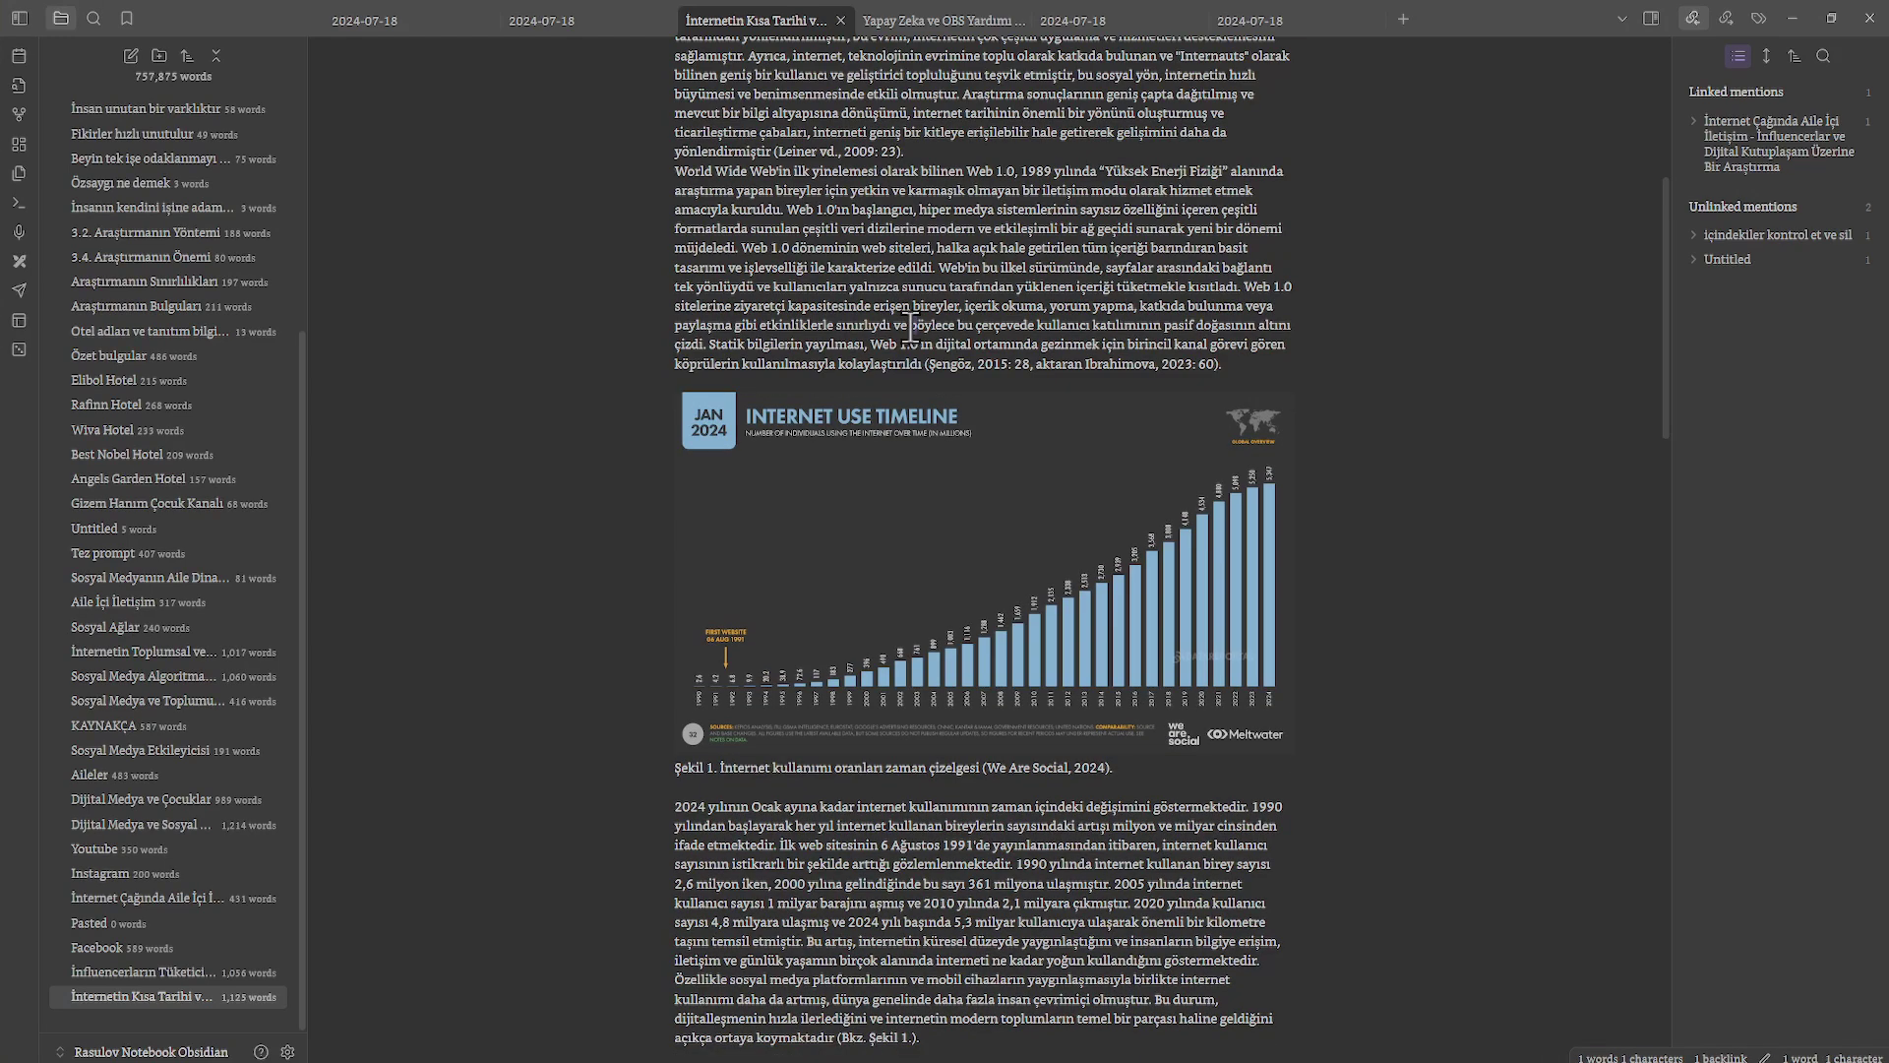
Export the note as a Word document (docx) with the Pandoc Plugin.
key(ctrl+p)
text(docx)
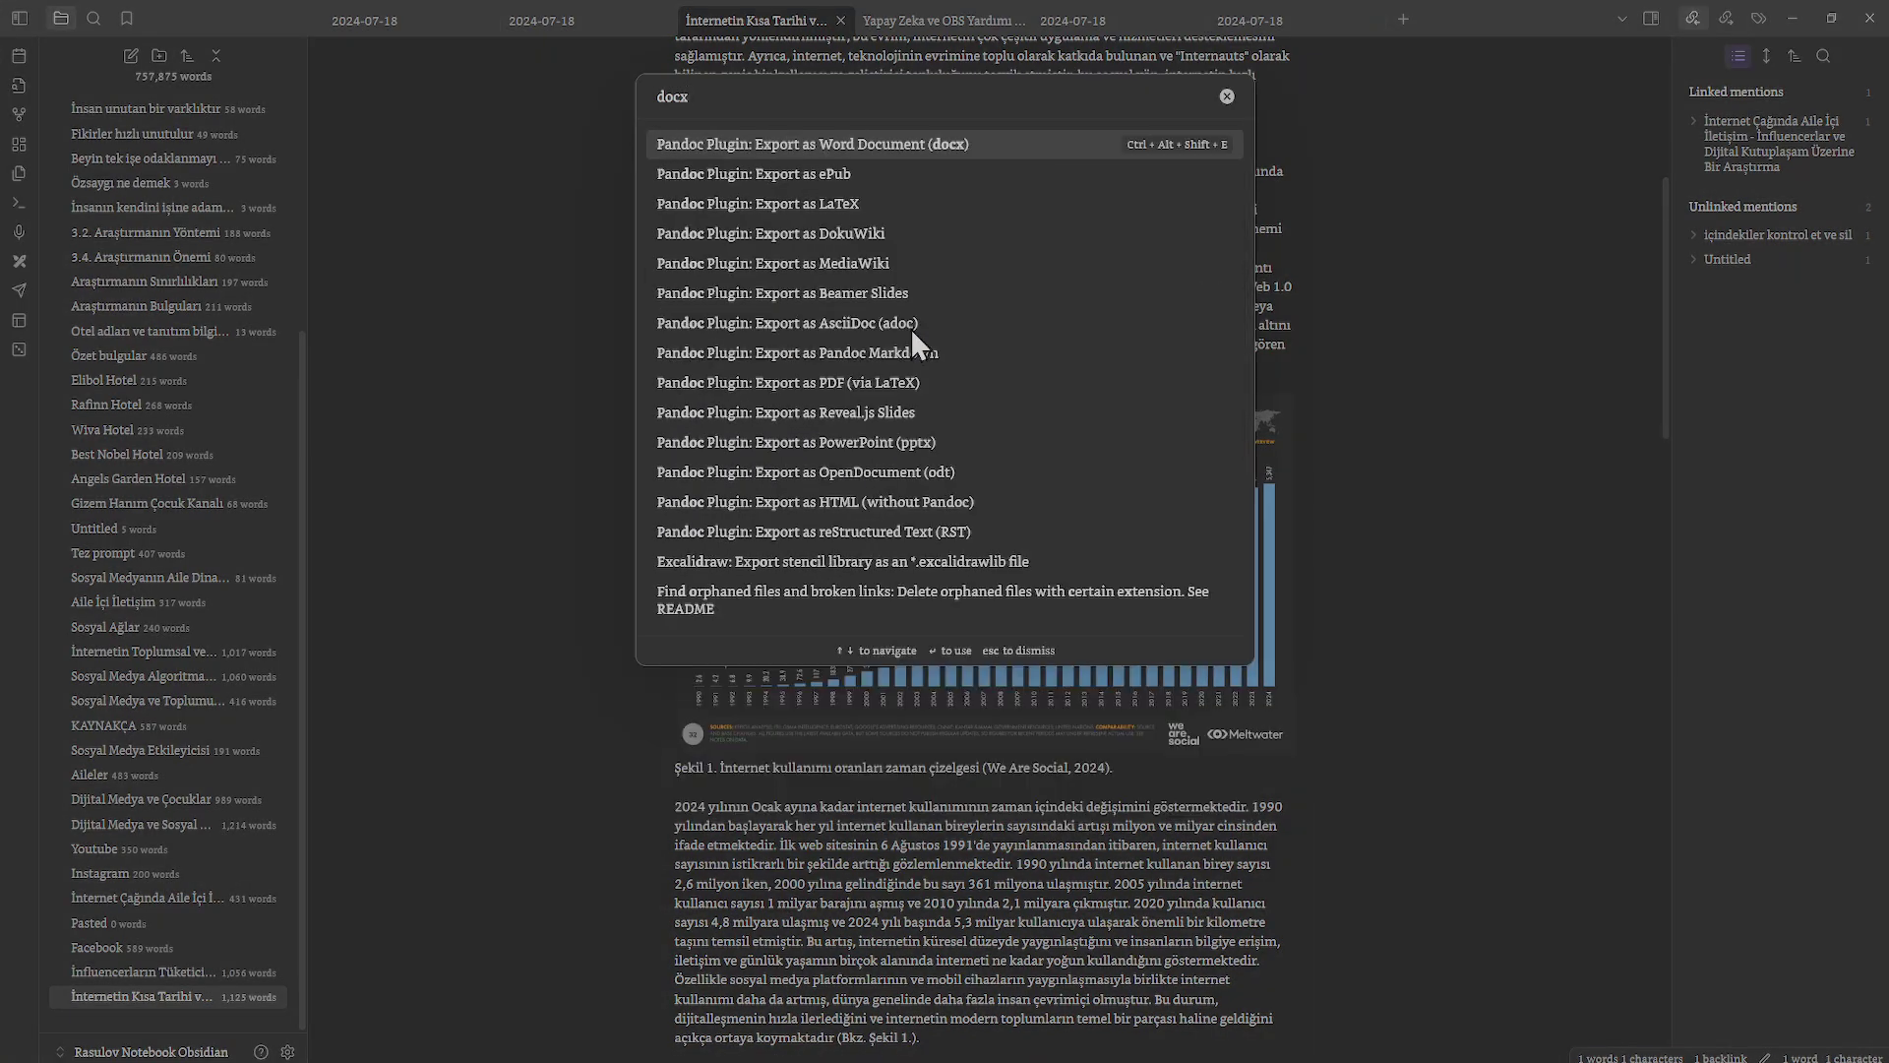
click(959, 155)
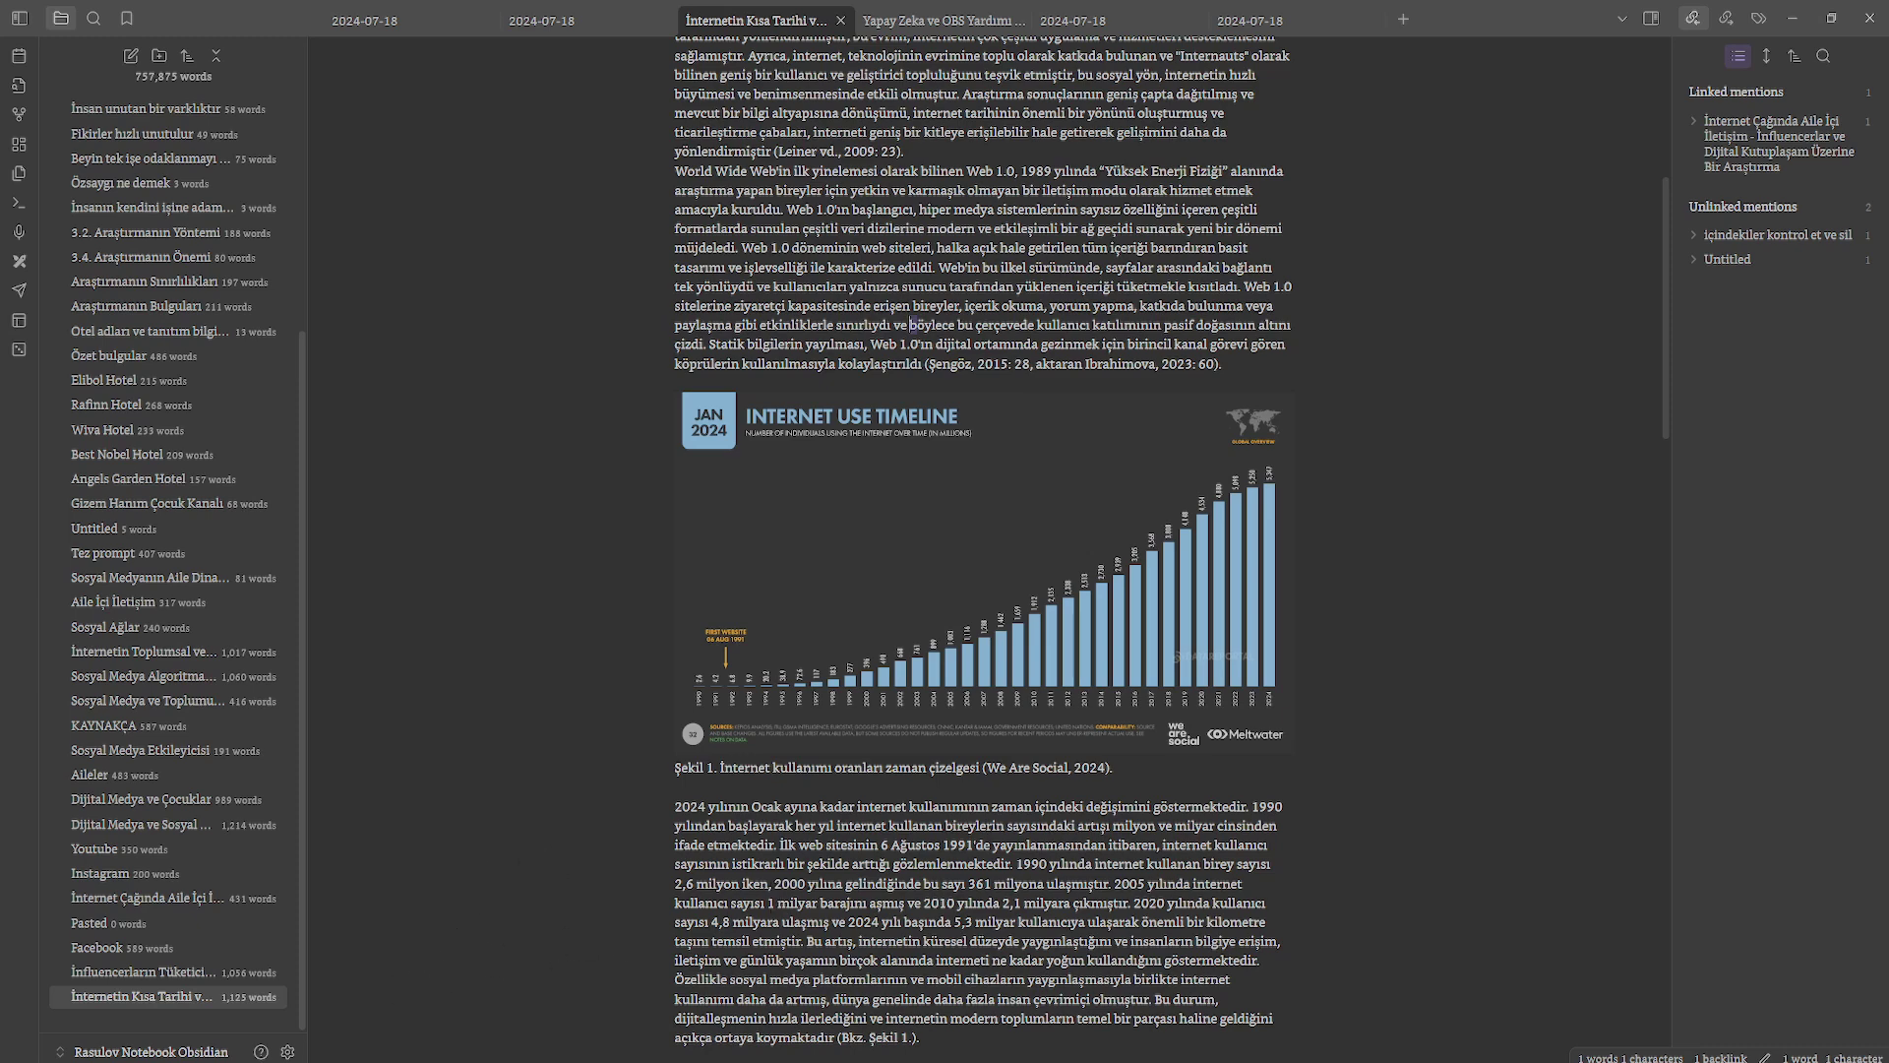
Open the exported .docx in Word, confirm both charts appear, and close it.
click(210, 325)
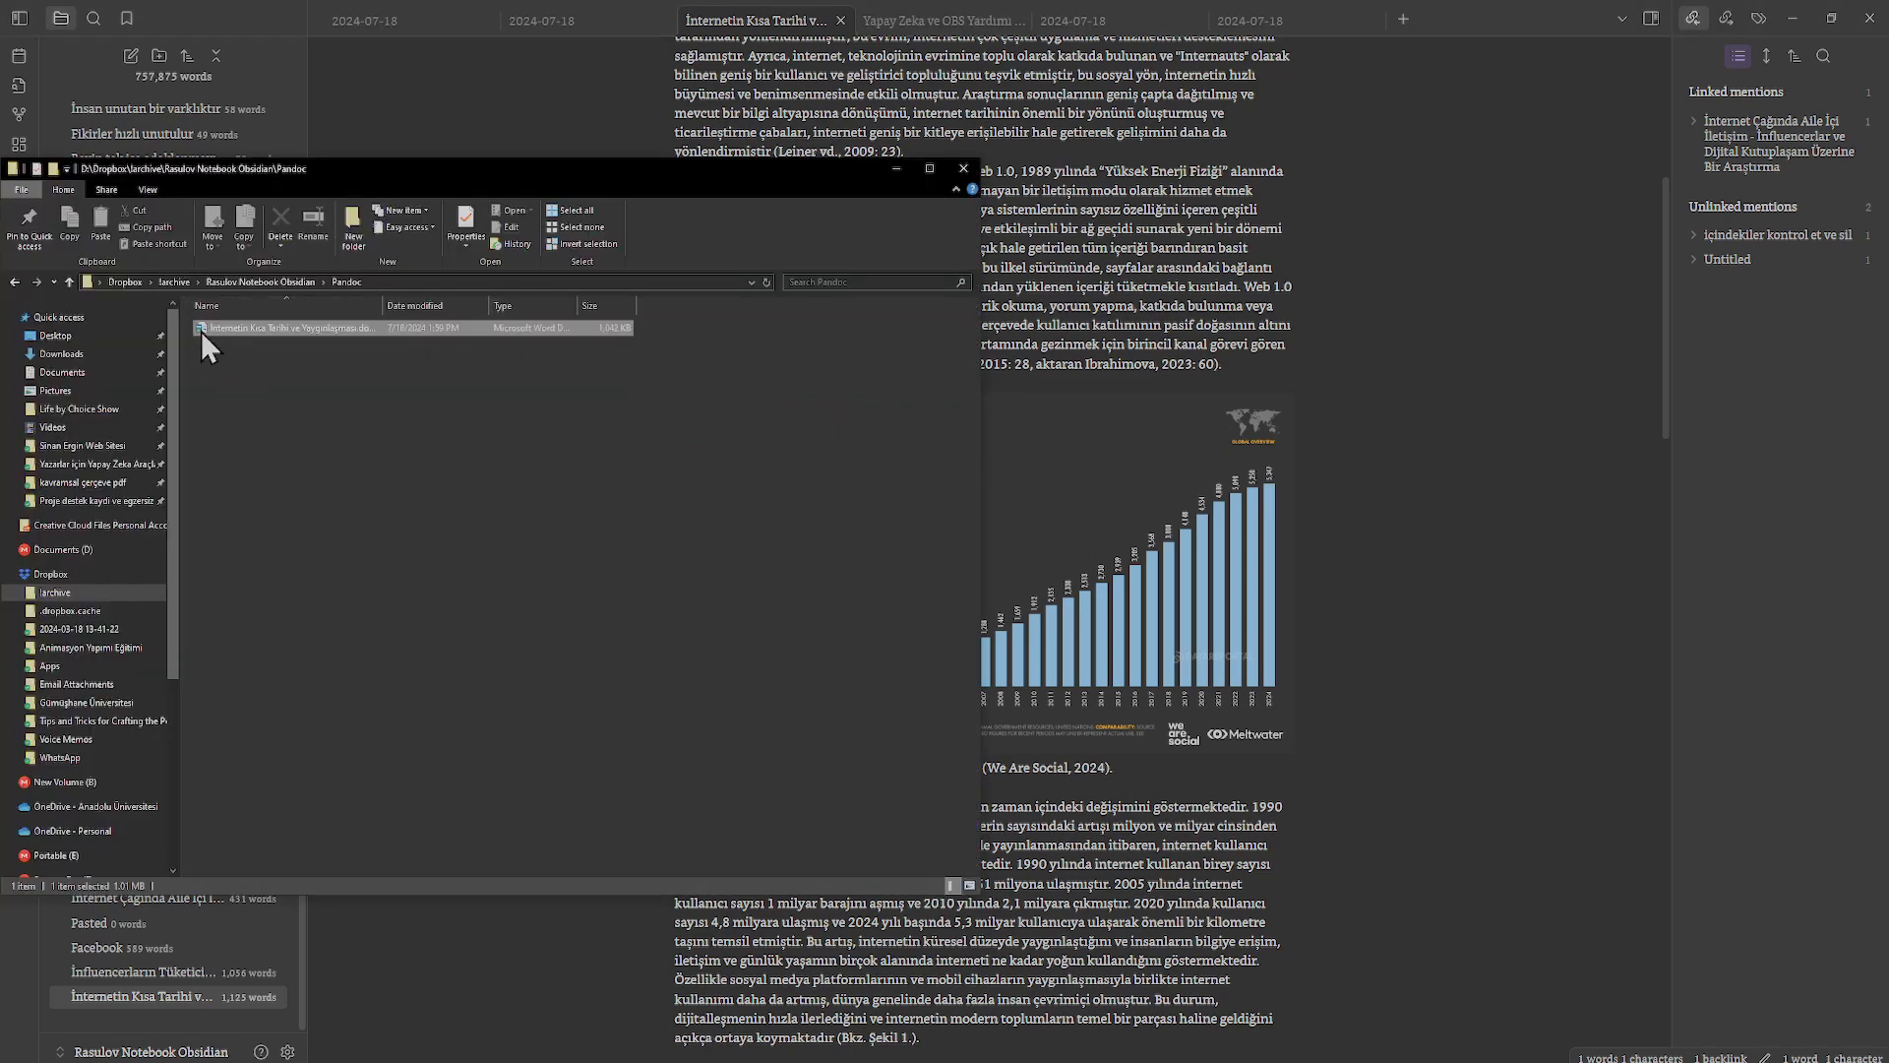
double_click(205, 328)
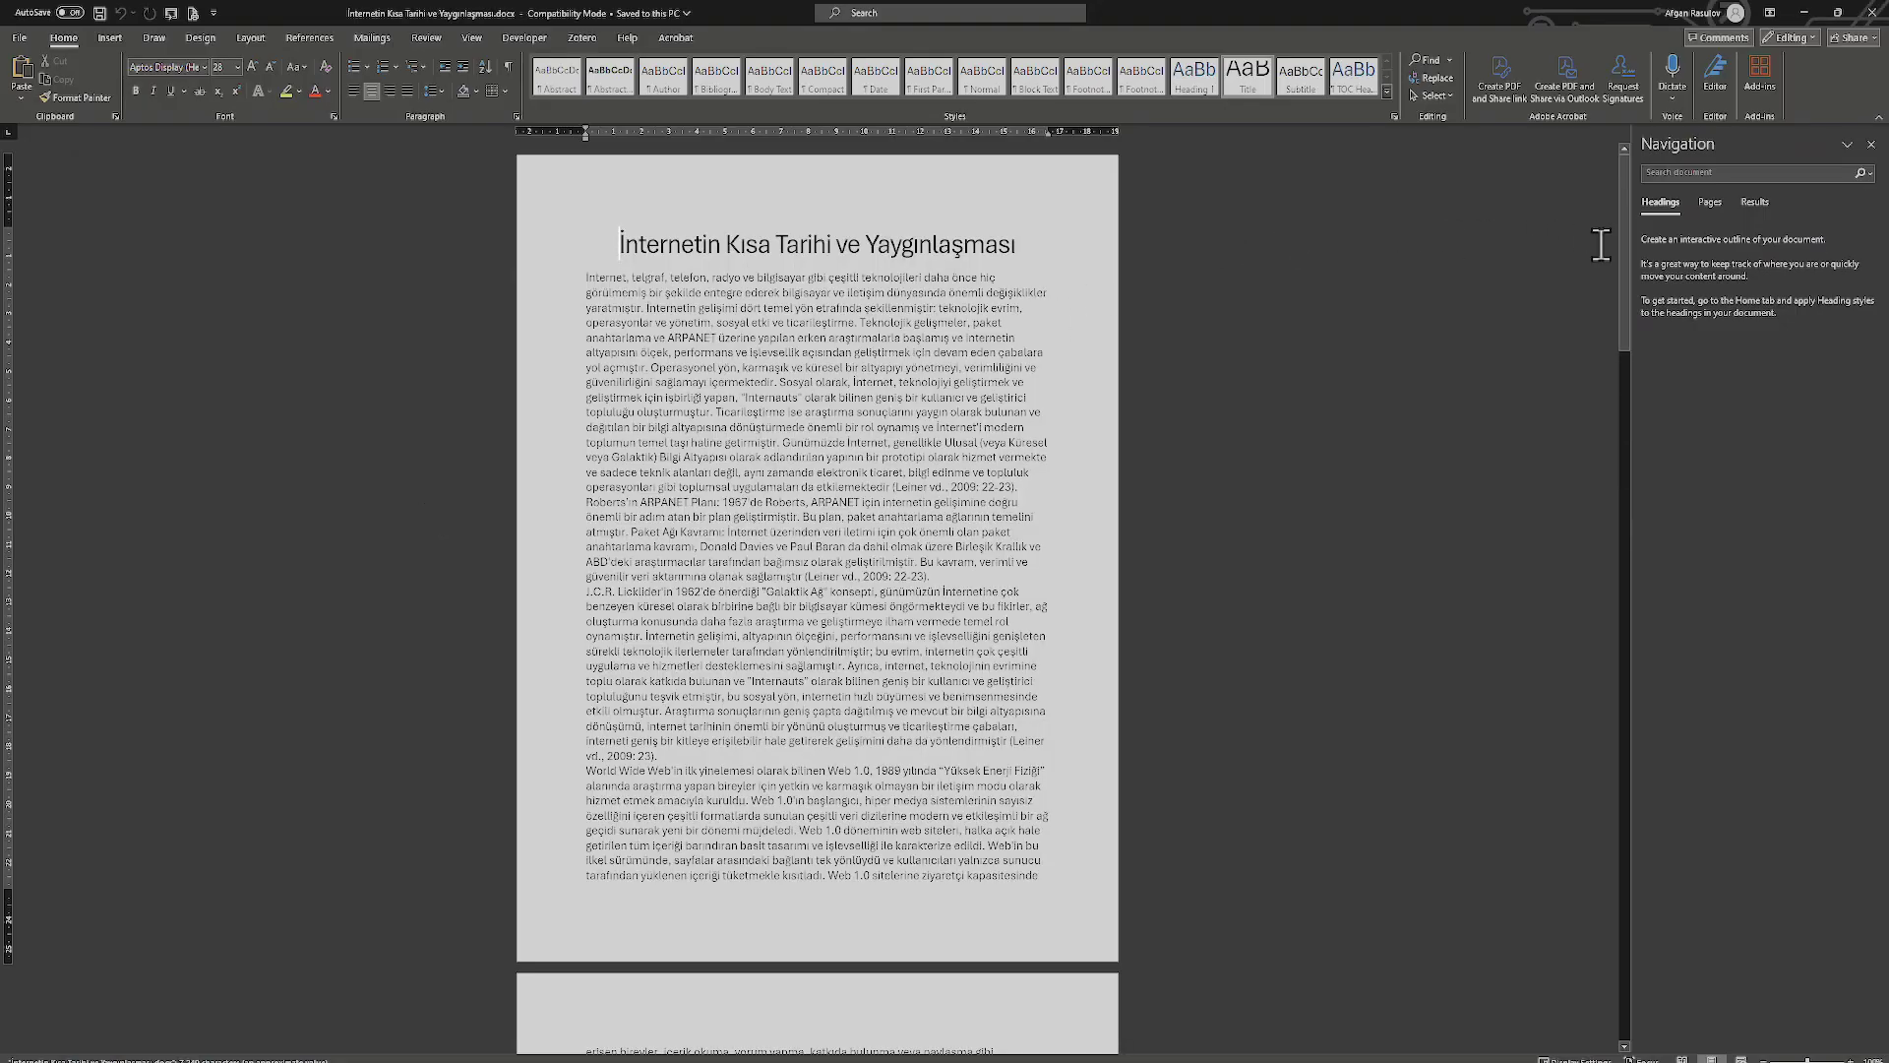
drag(1626, 252, 1557, 264)
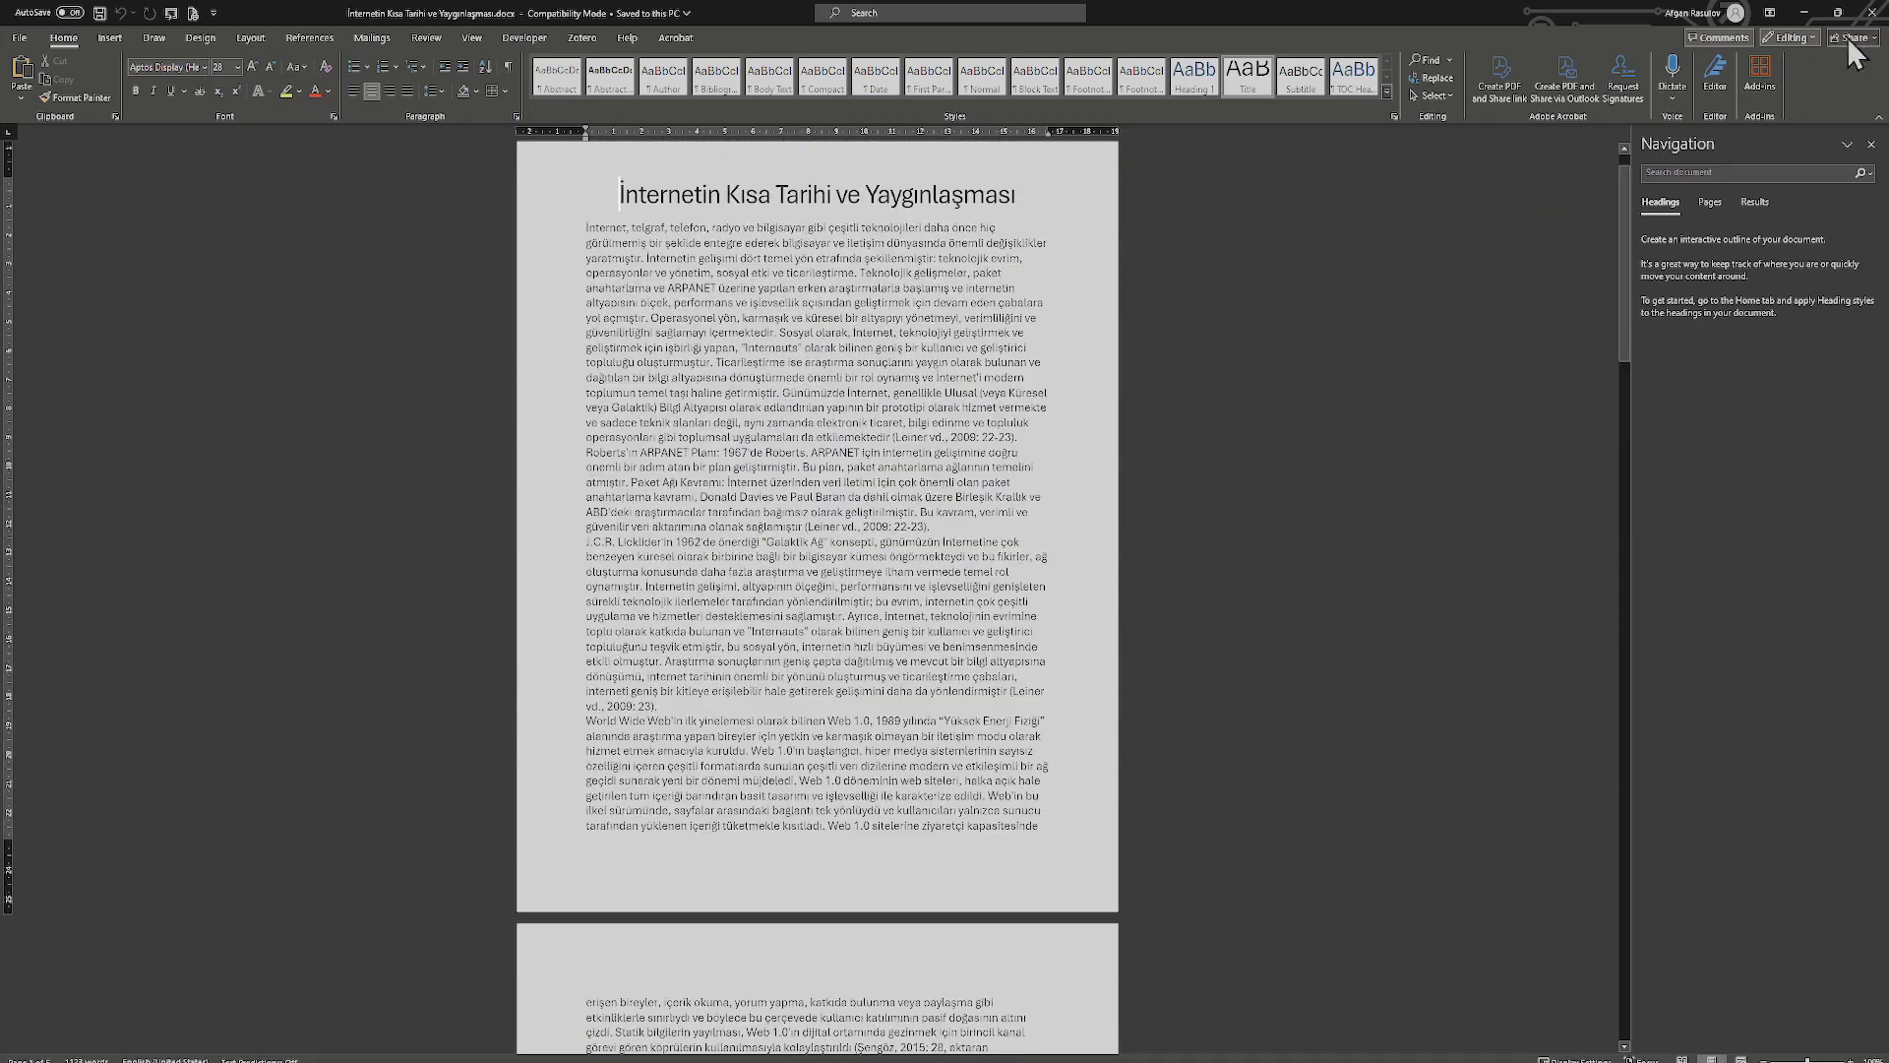
key(alt+F4)
Delete the 'Assets/' prefix from the chart's image embed link.
click(1102, 246)
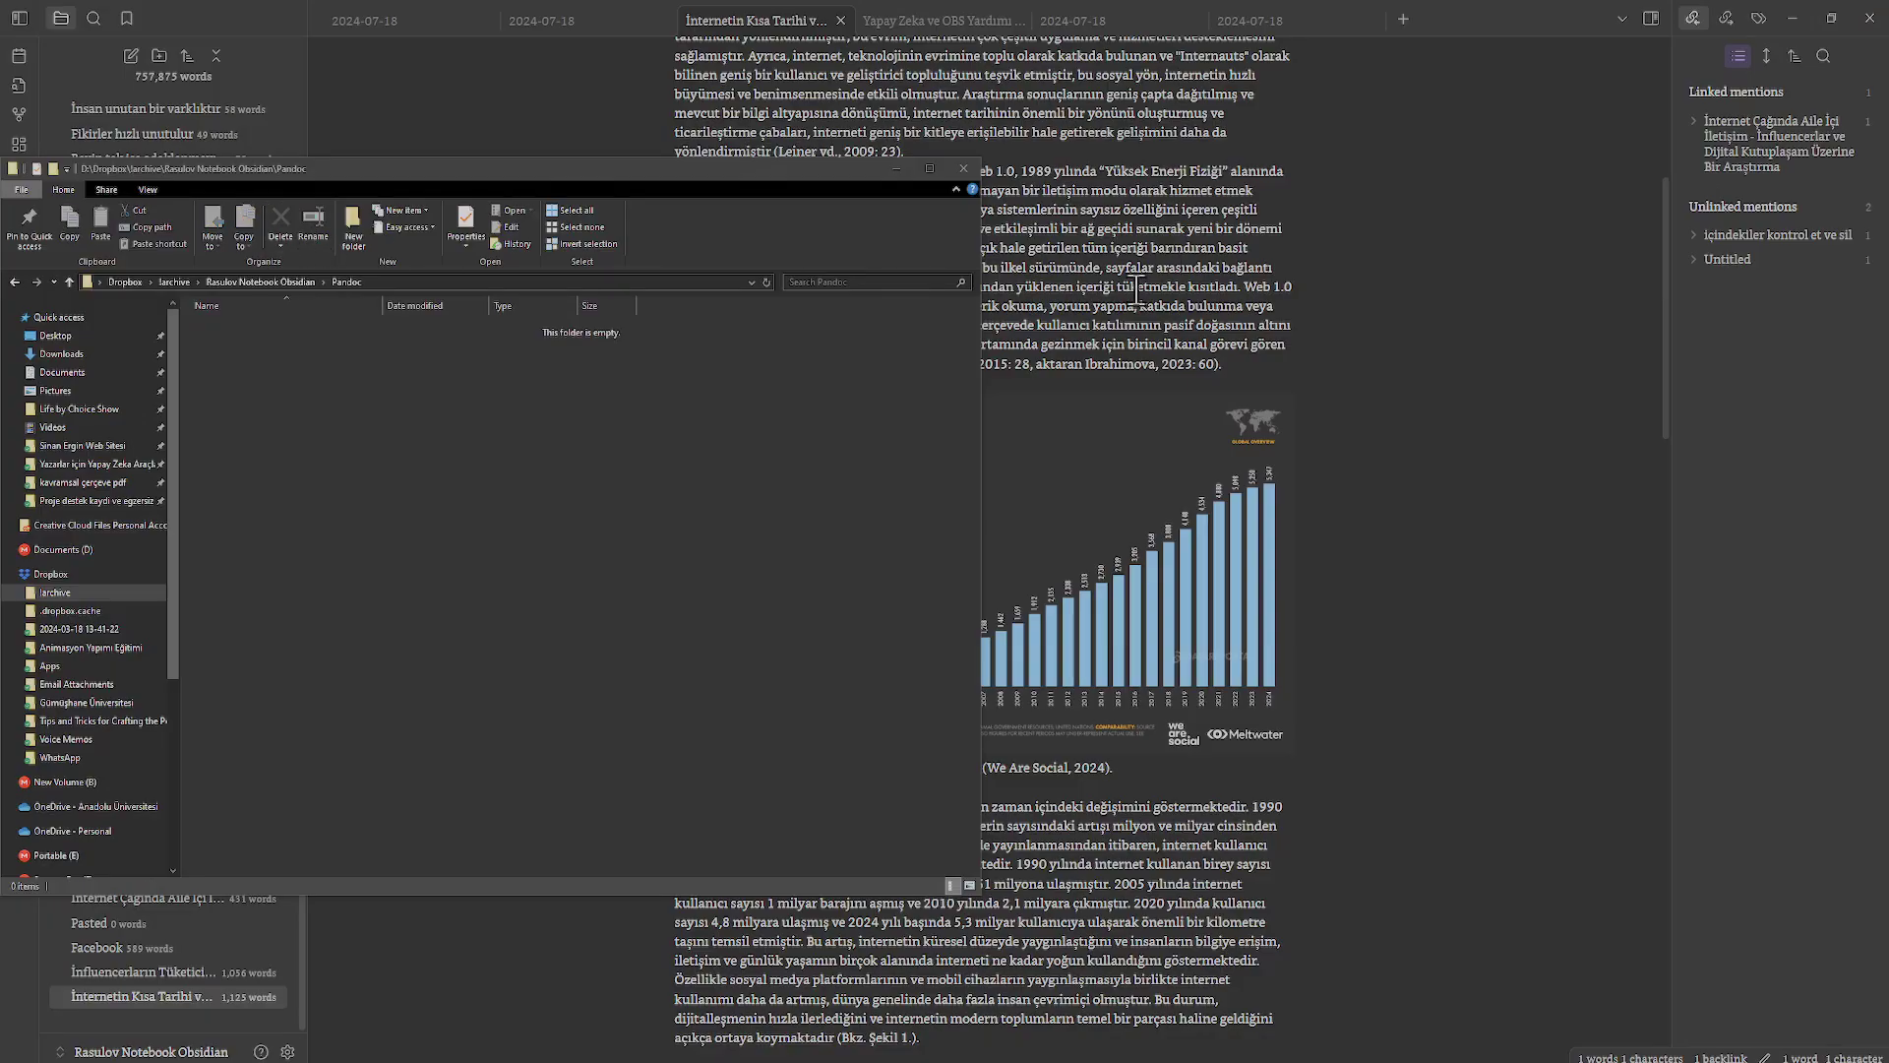
click(769, 468)
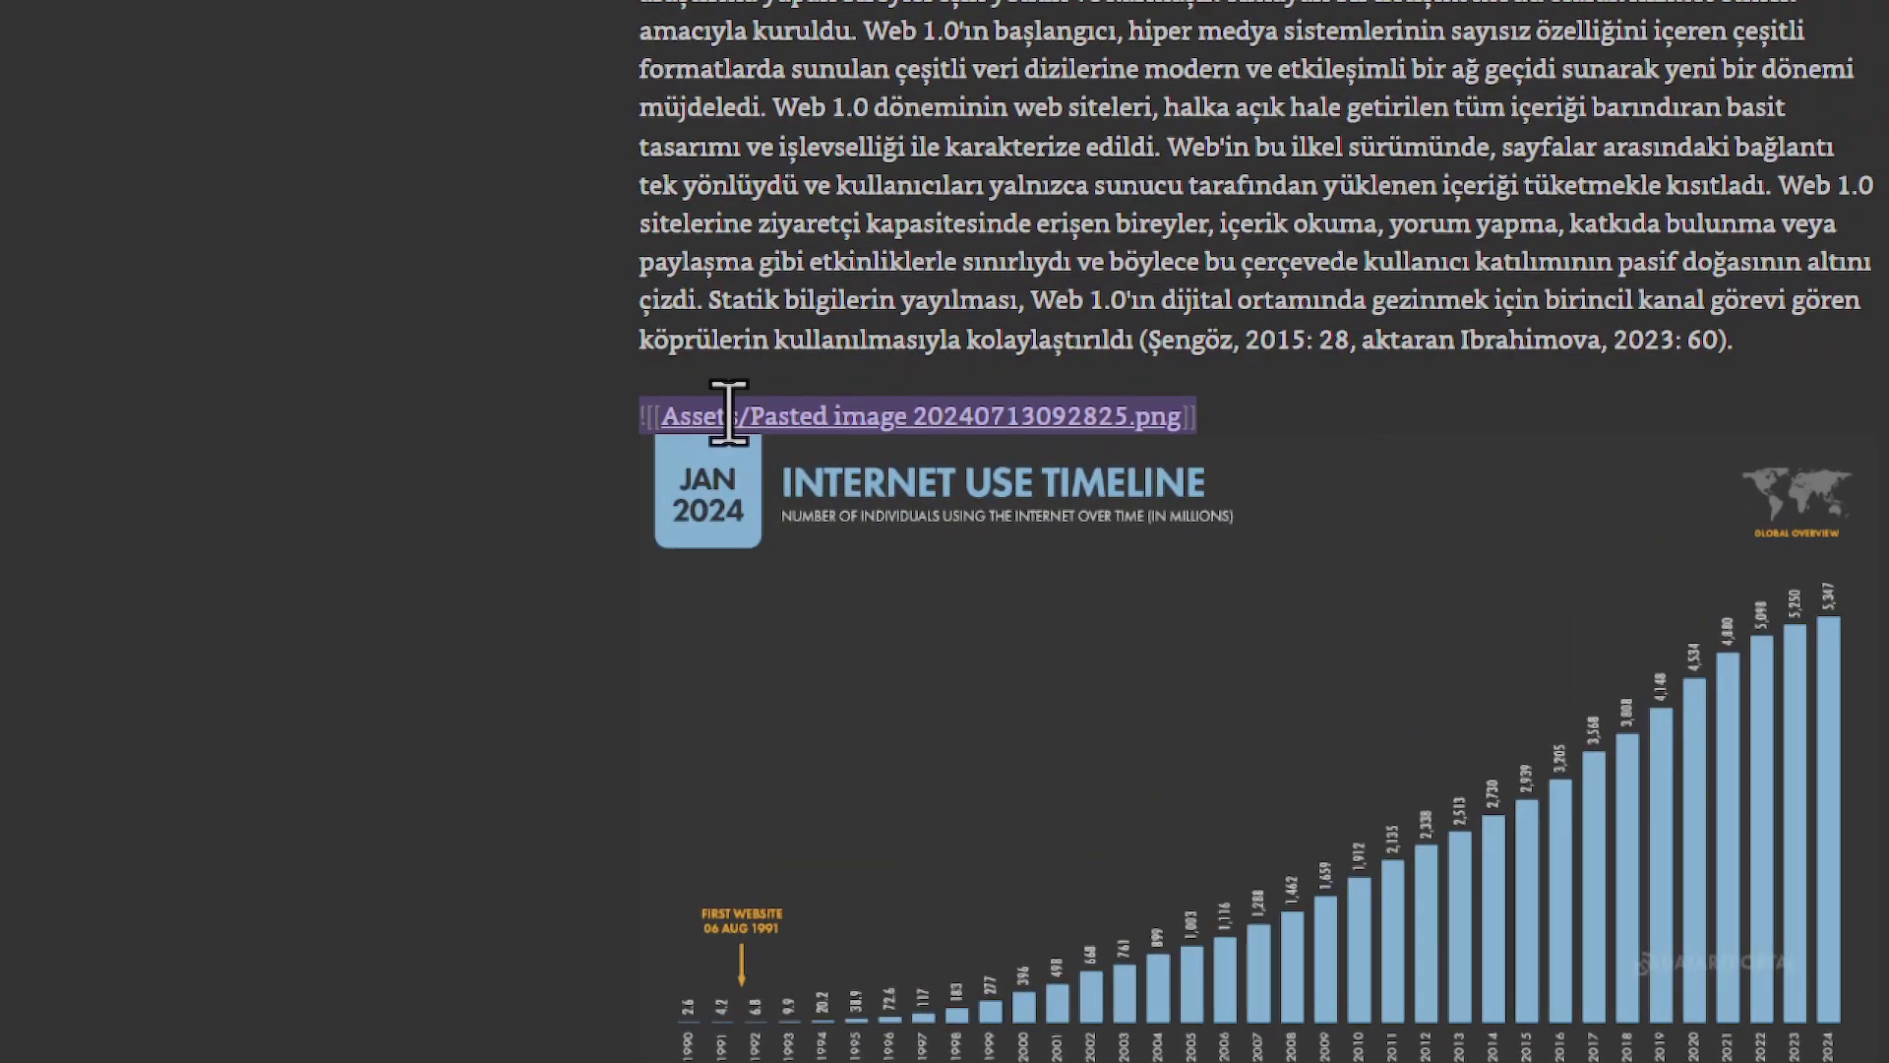
click(741, 398)
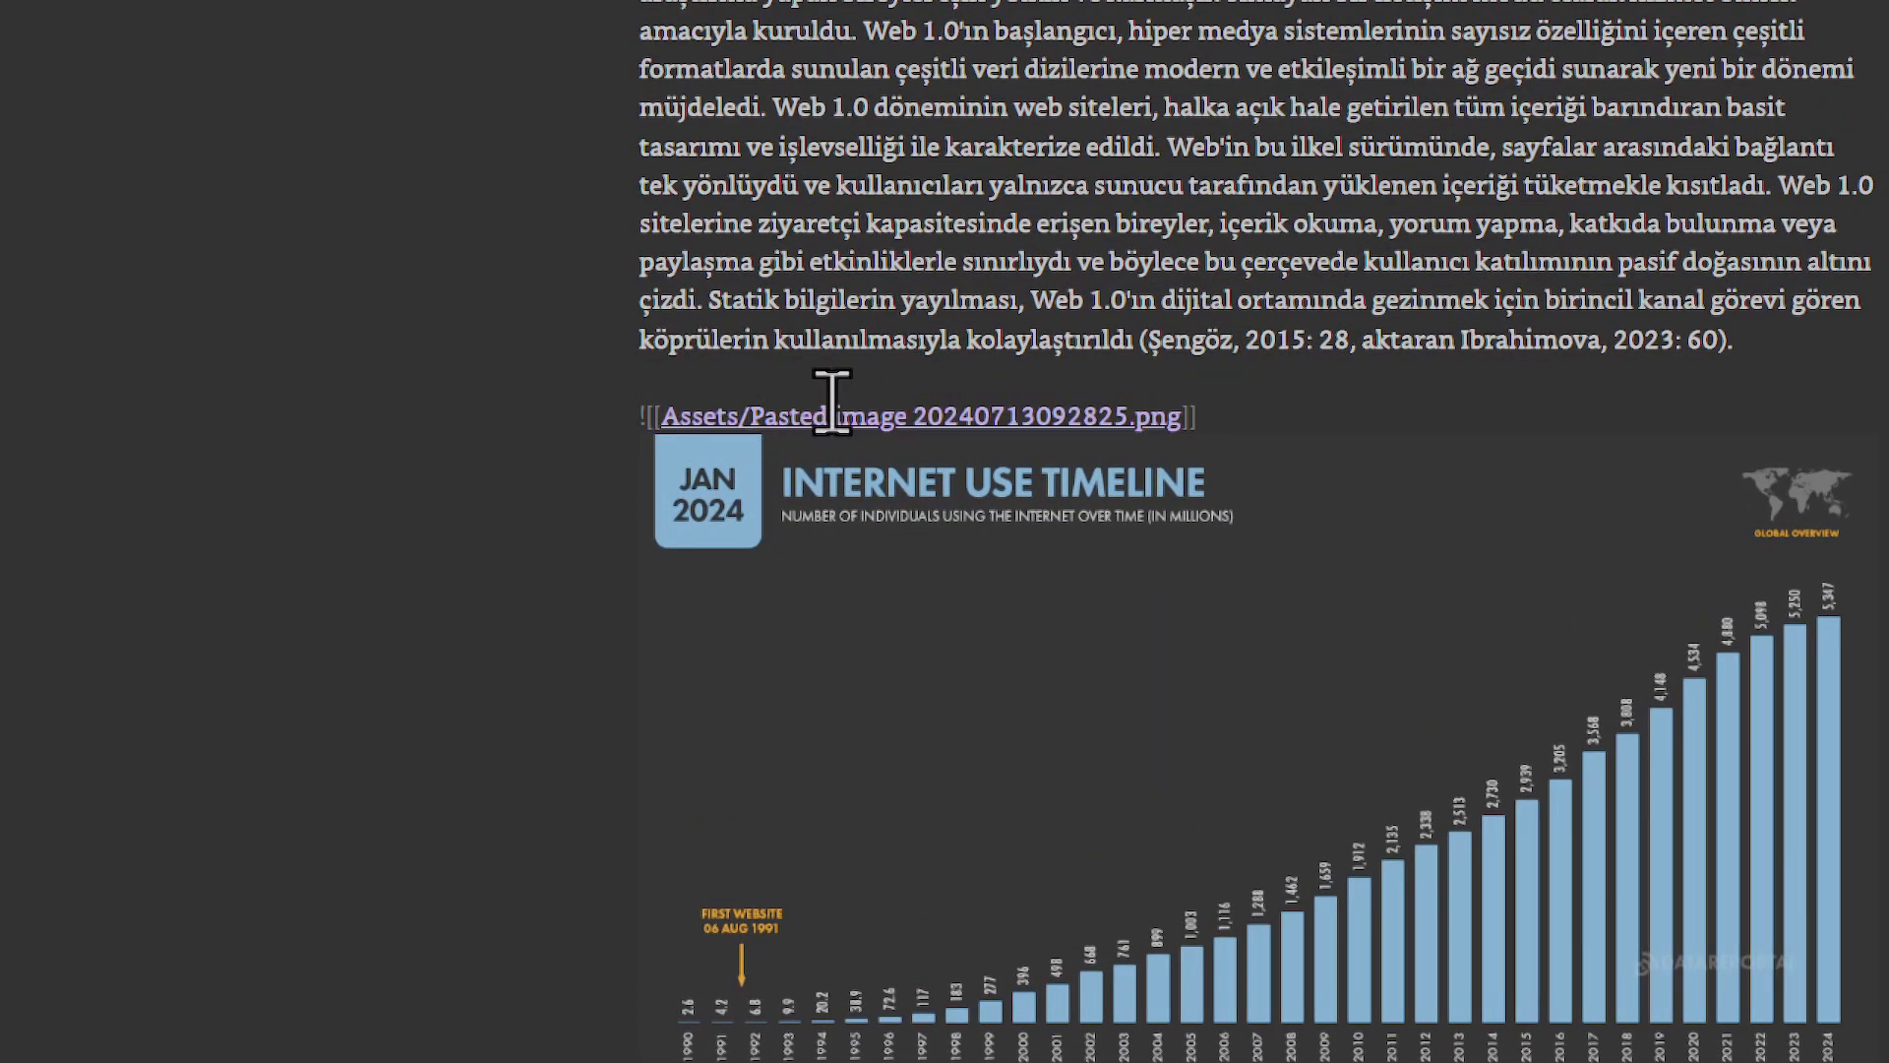
key(BackSpace)
key(BackSpace)
key(BackSpace)
key(BackSpace)
key(BackSpace)
key(BackSpace)
key(BackSpace)
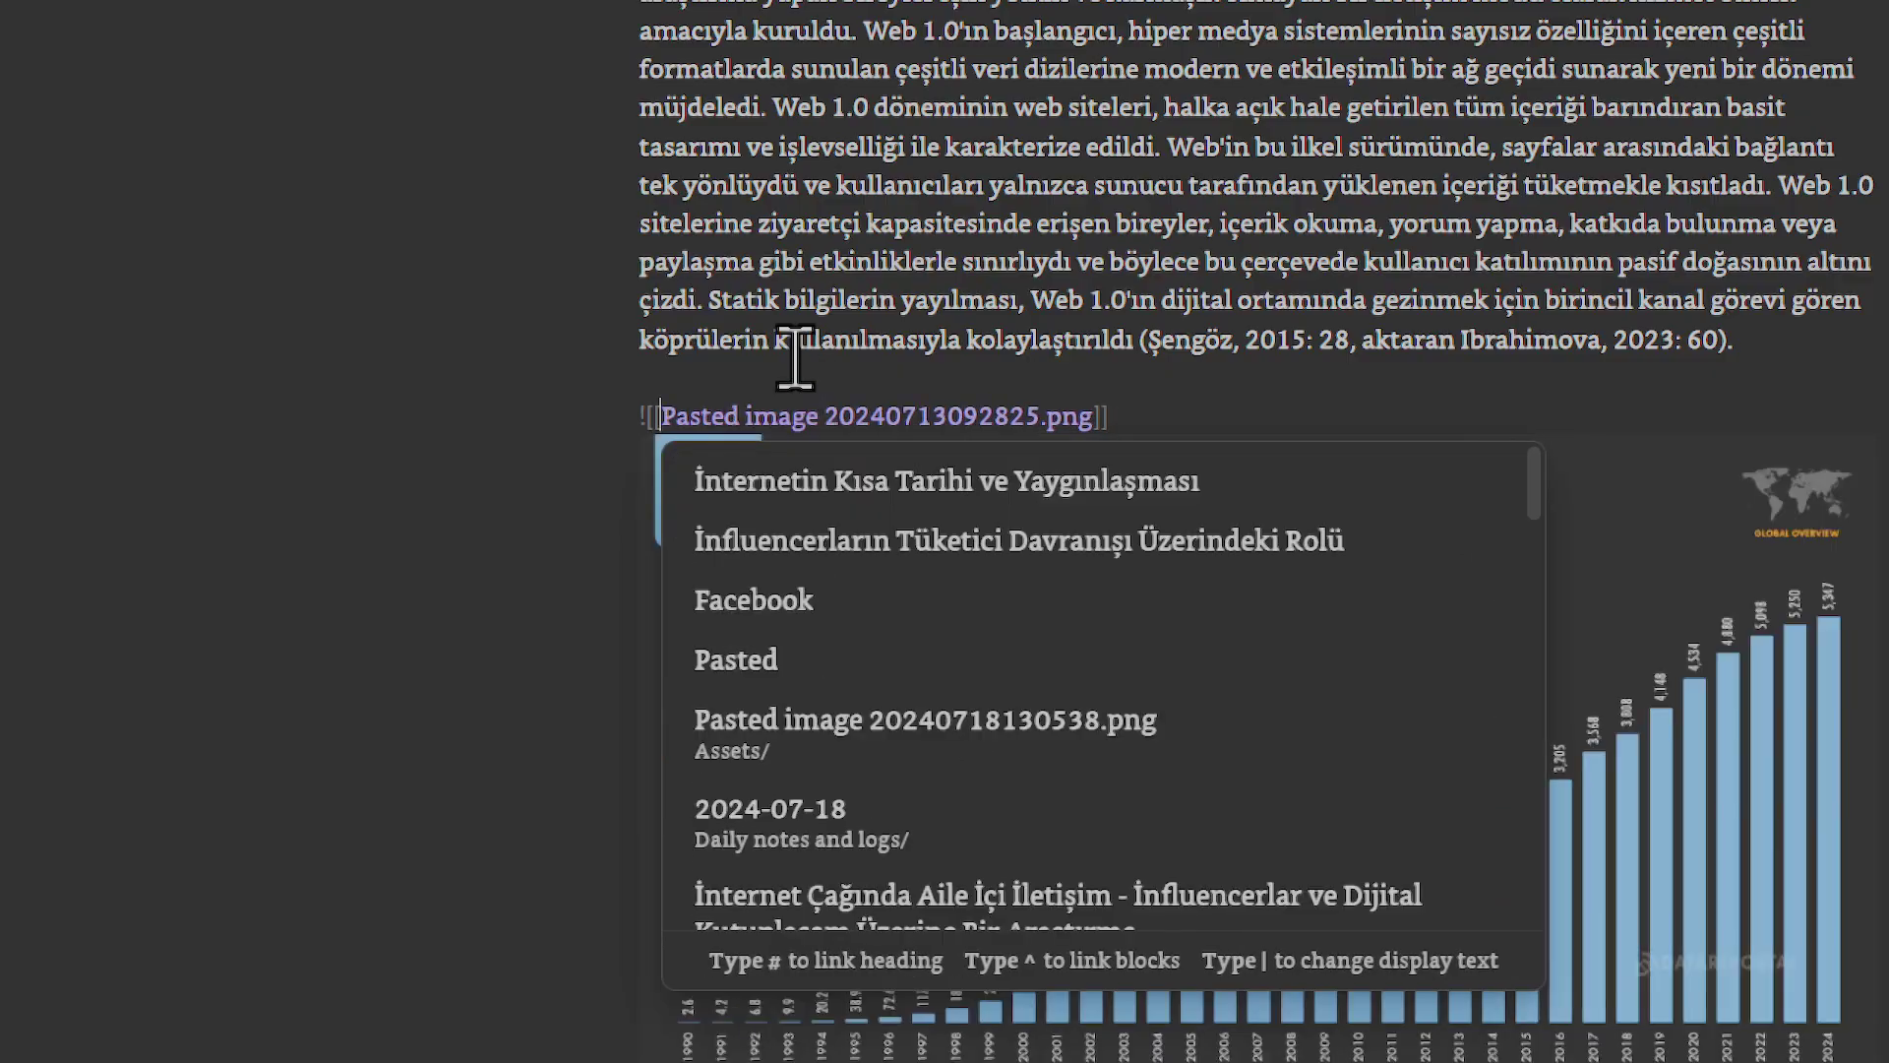
click(824, 306)
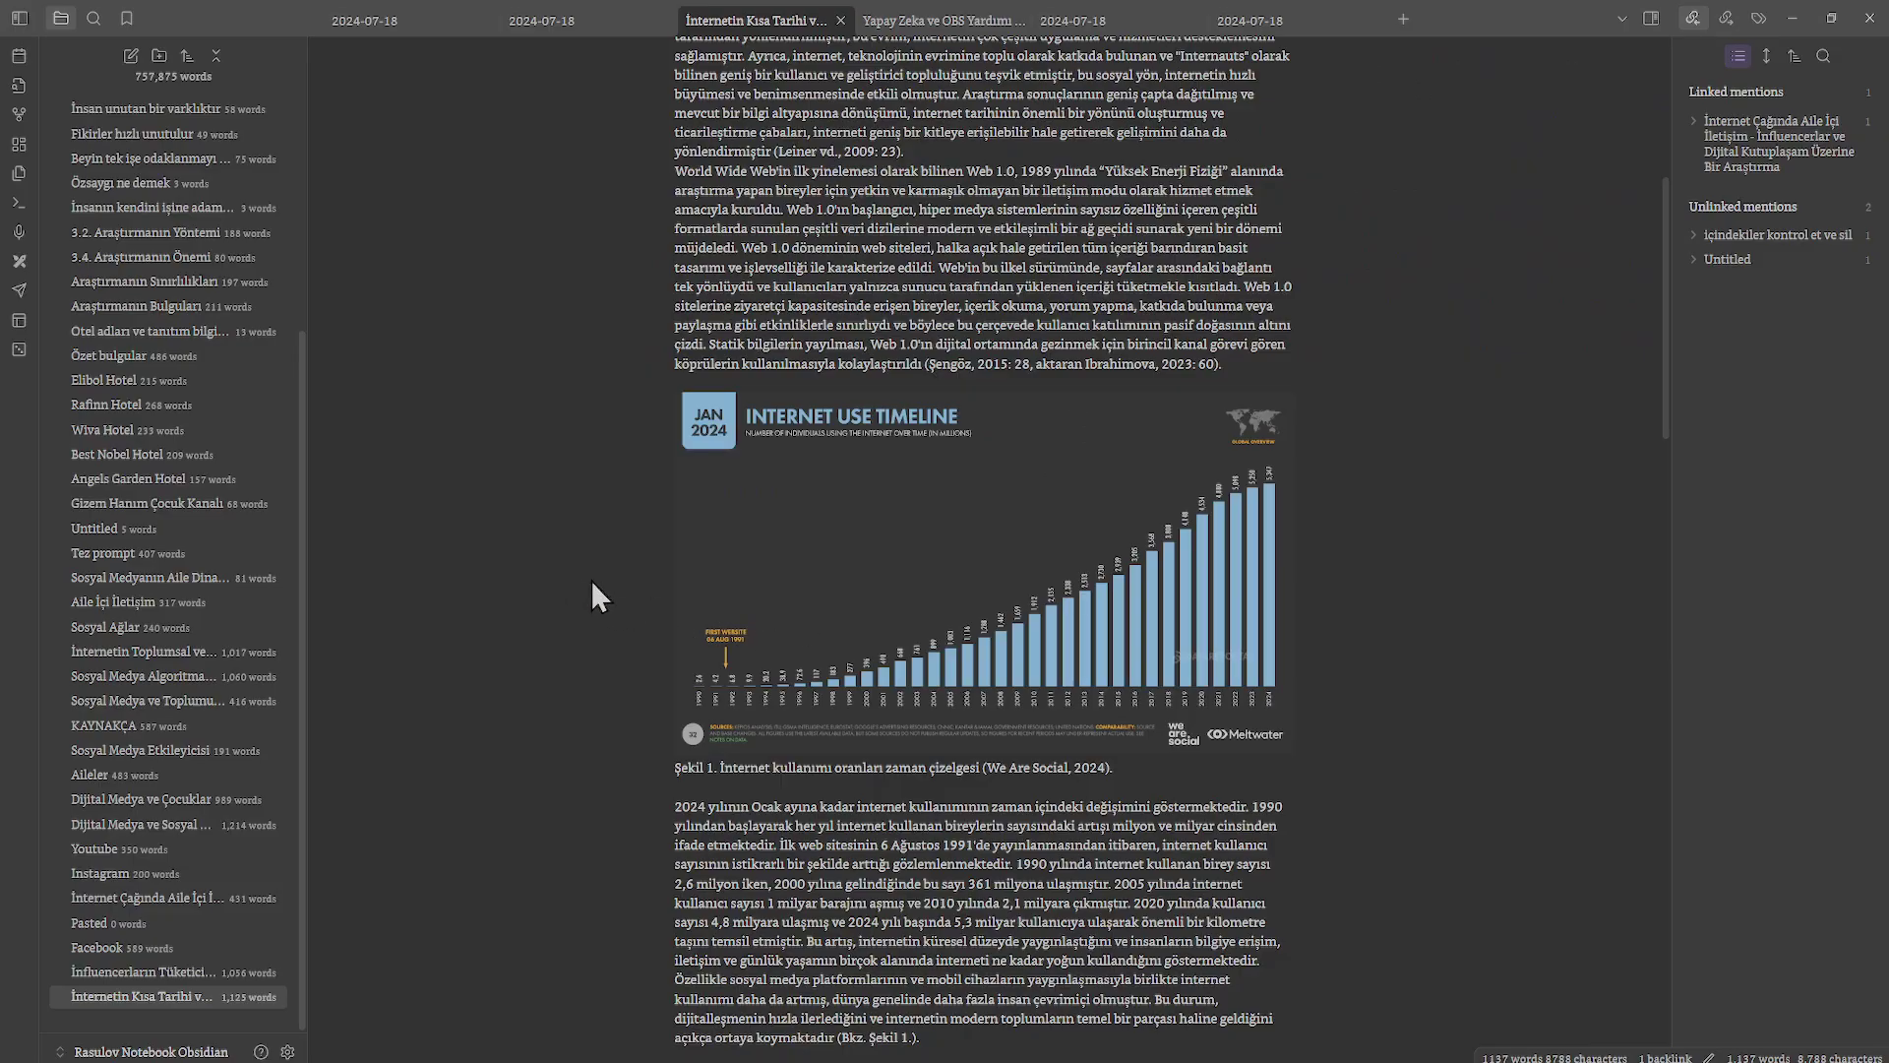
Re-export the note as a Word document (docx) through Pandoc.
key(ctrl+p)
text(pando)
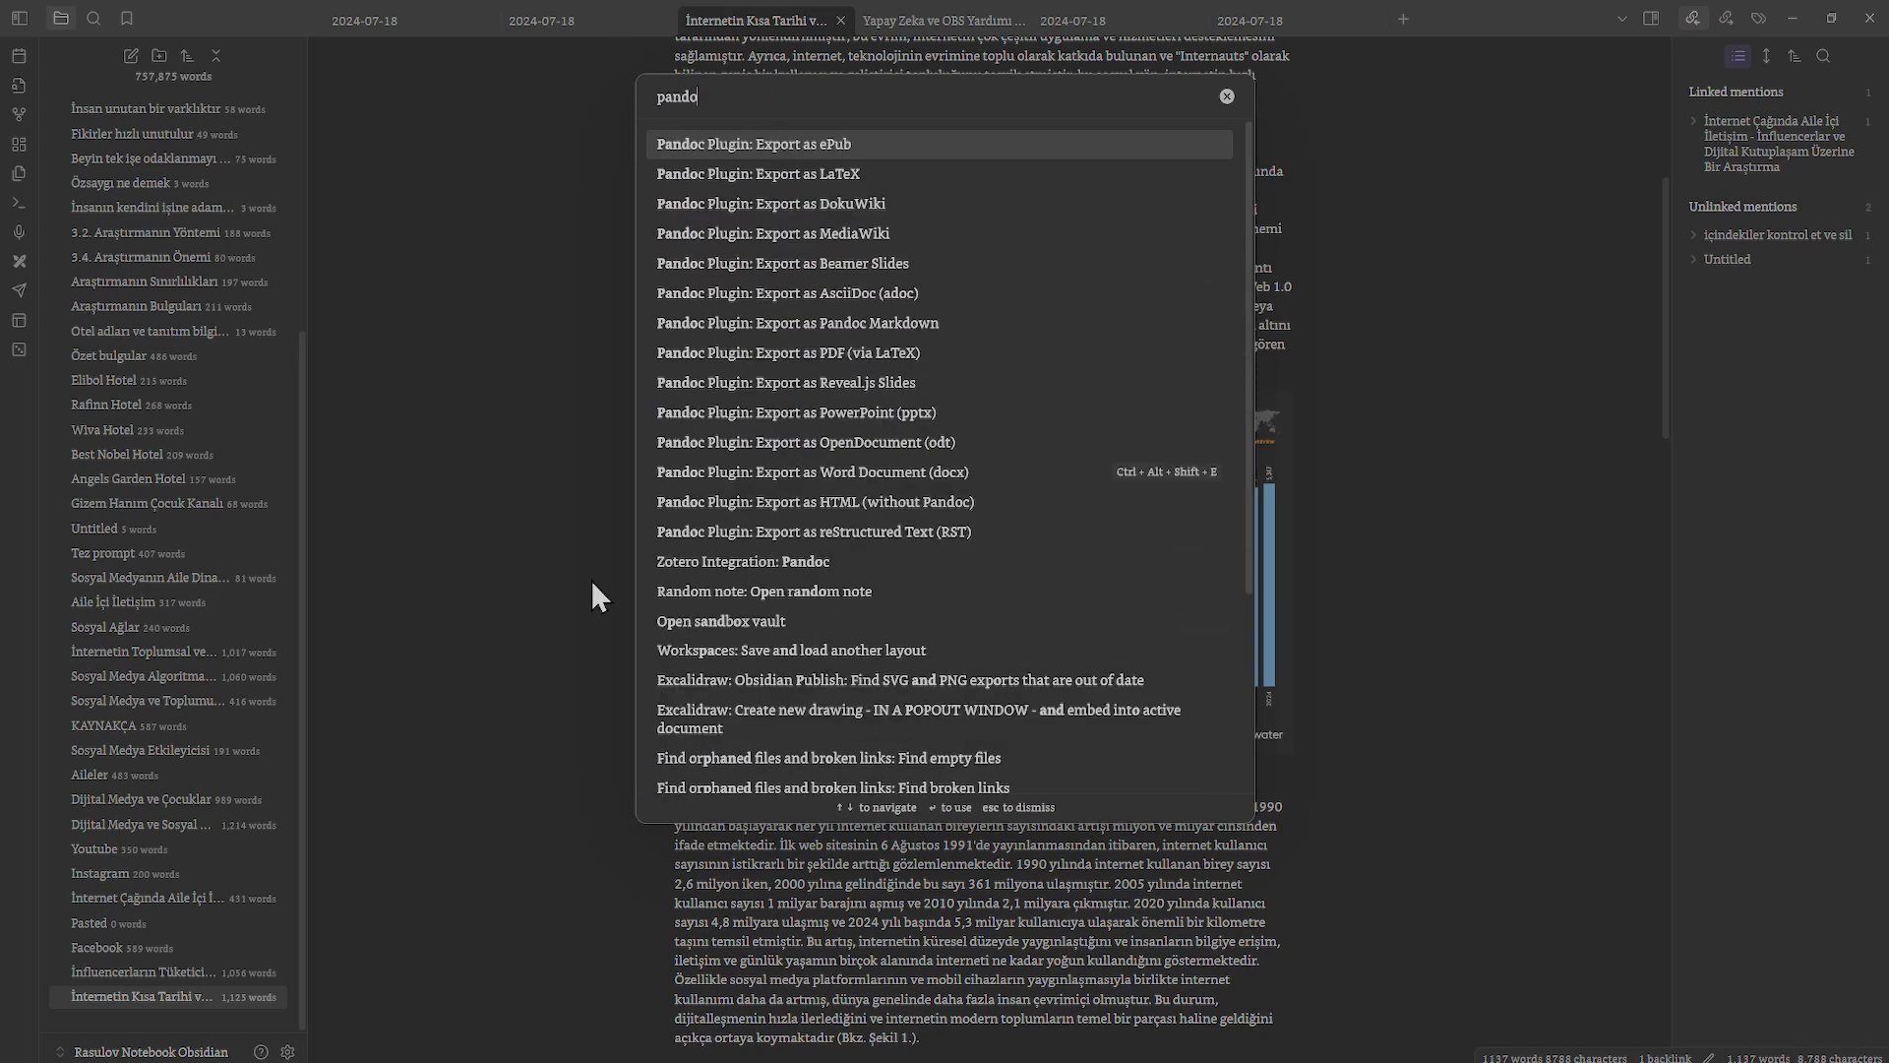
click(976, 474)
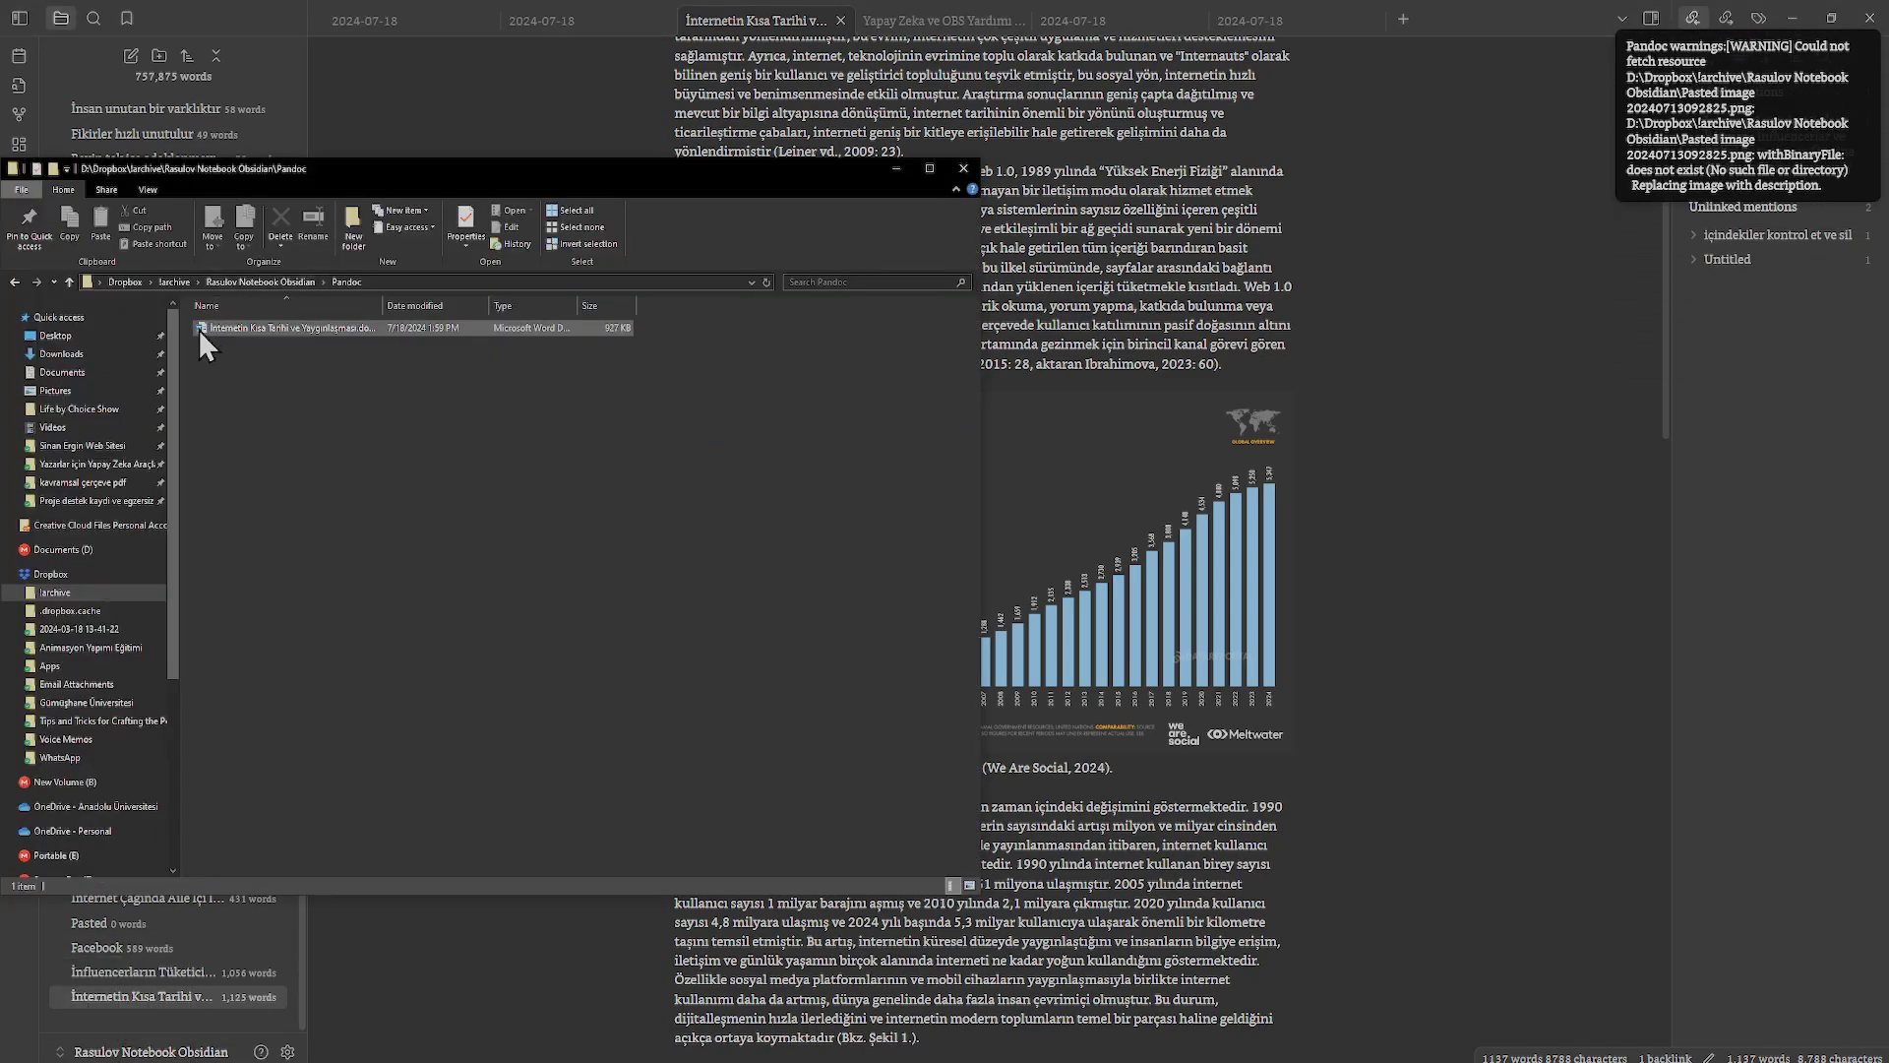
Open the new docx and find the chart shown as 'Pasted image 20240713092825.png' text, then close Word and the folder.
click(212, 332)
double_click(211, 333)
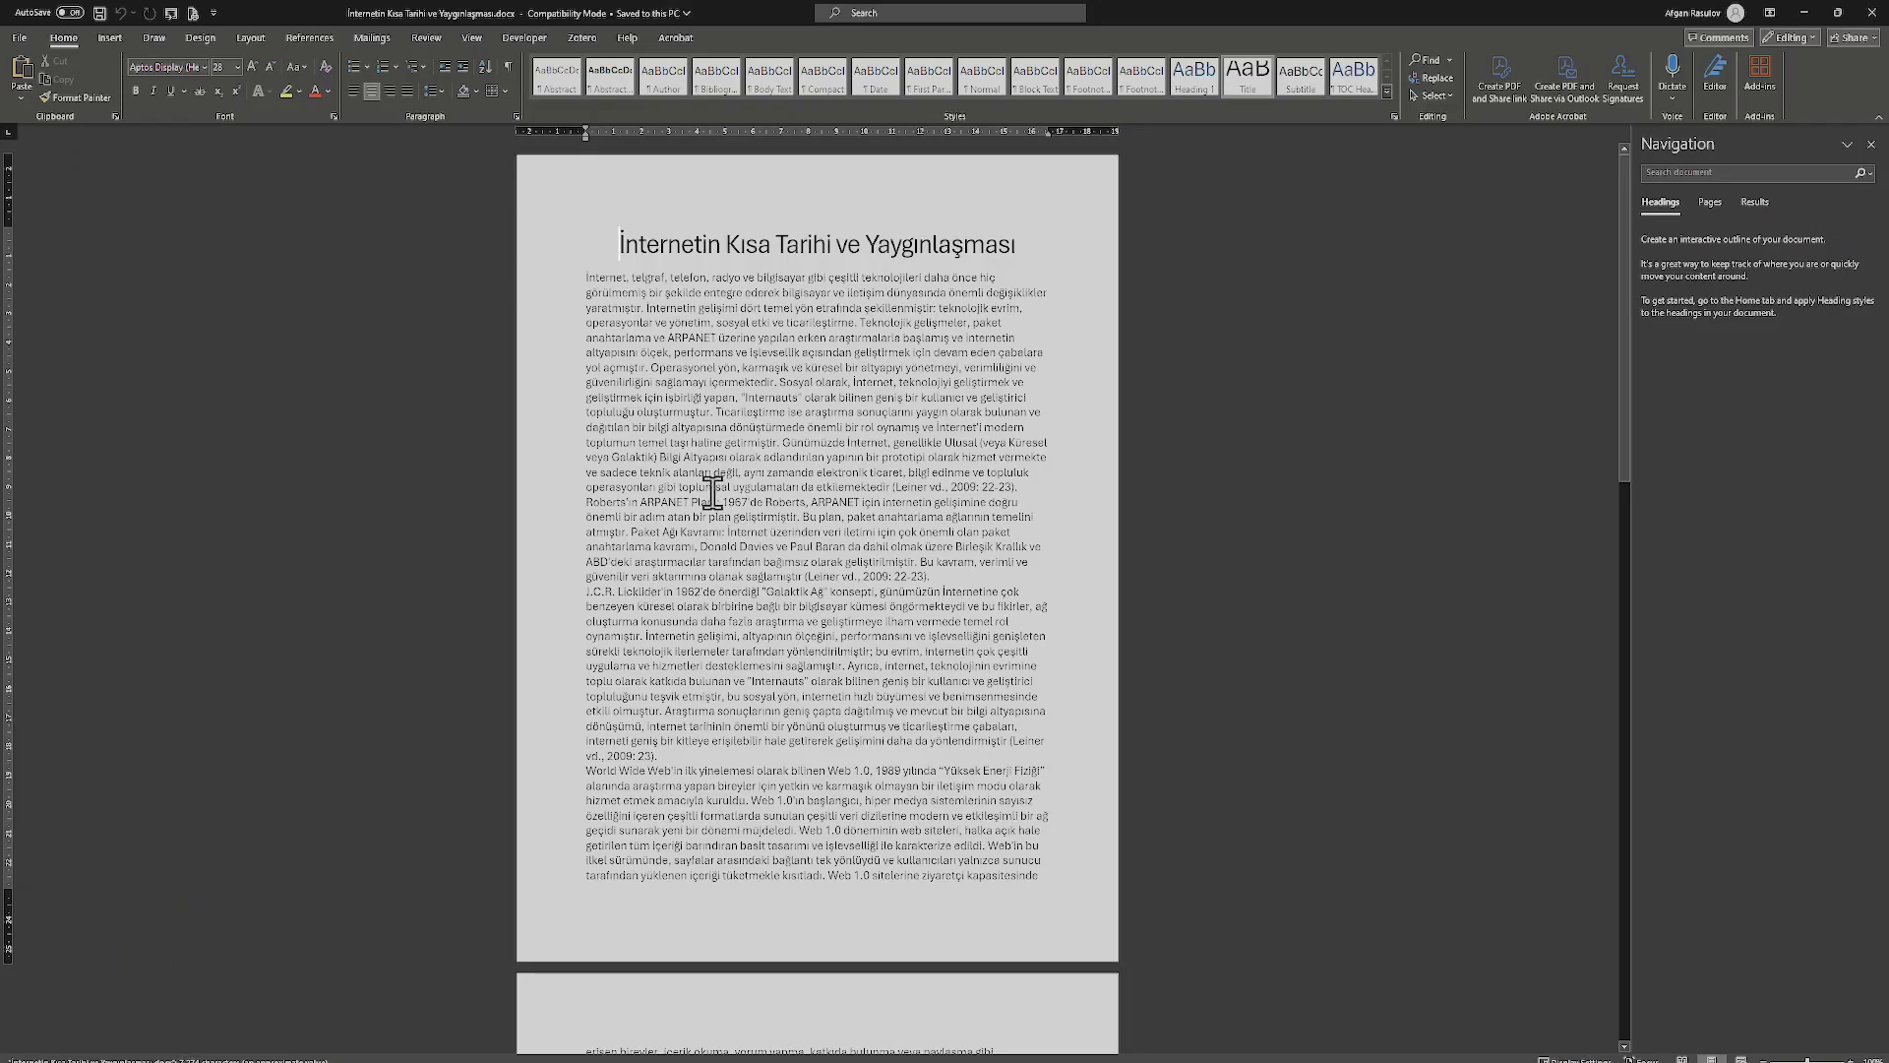
drag(1624, 394, 1622, 505)
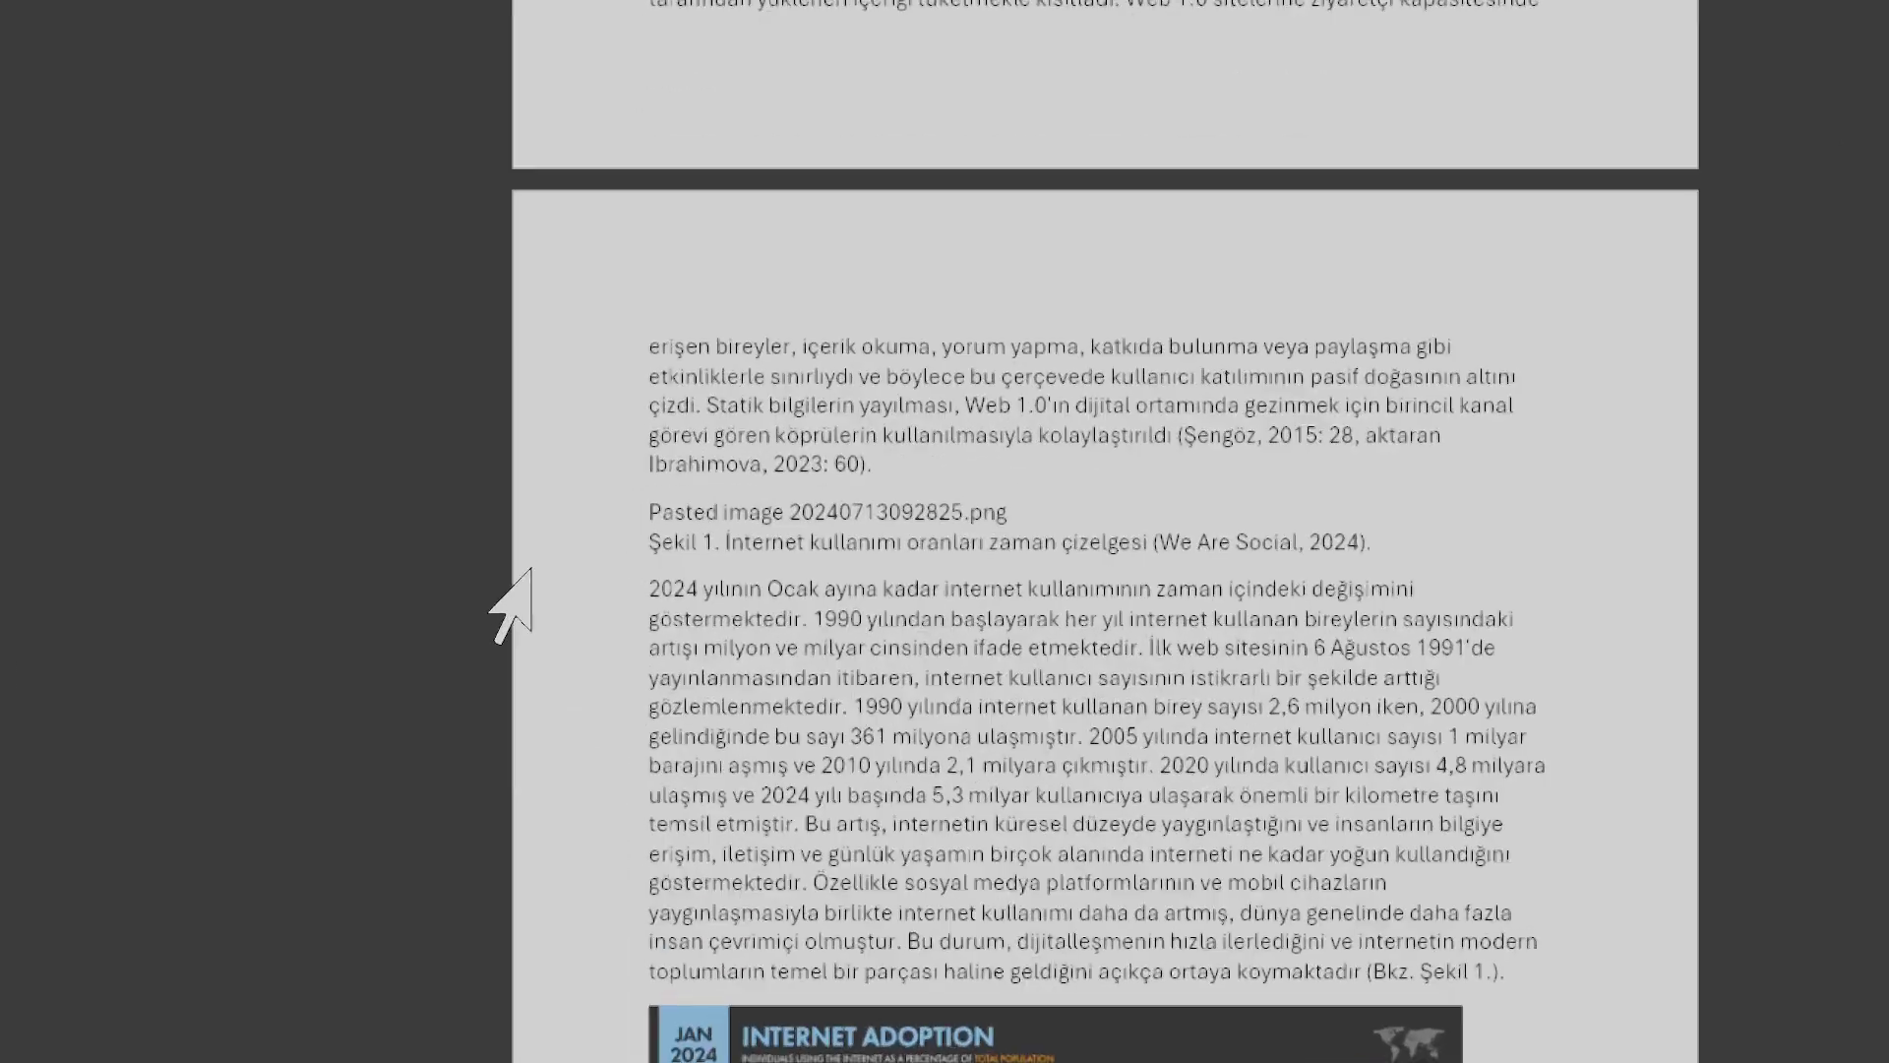
mouse_move(1023, 527)
mouse_down()
mouse_move(576, 548)
mouse_move(506, 624)
mouse_move(965, 624)
mouse_up()
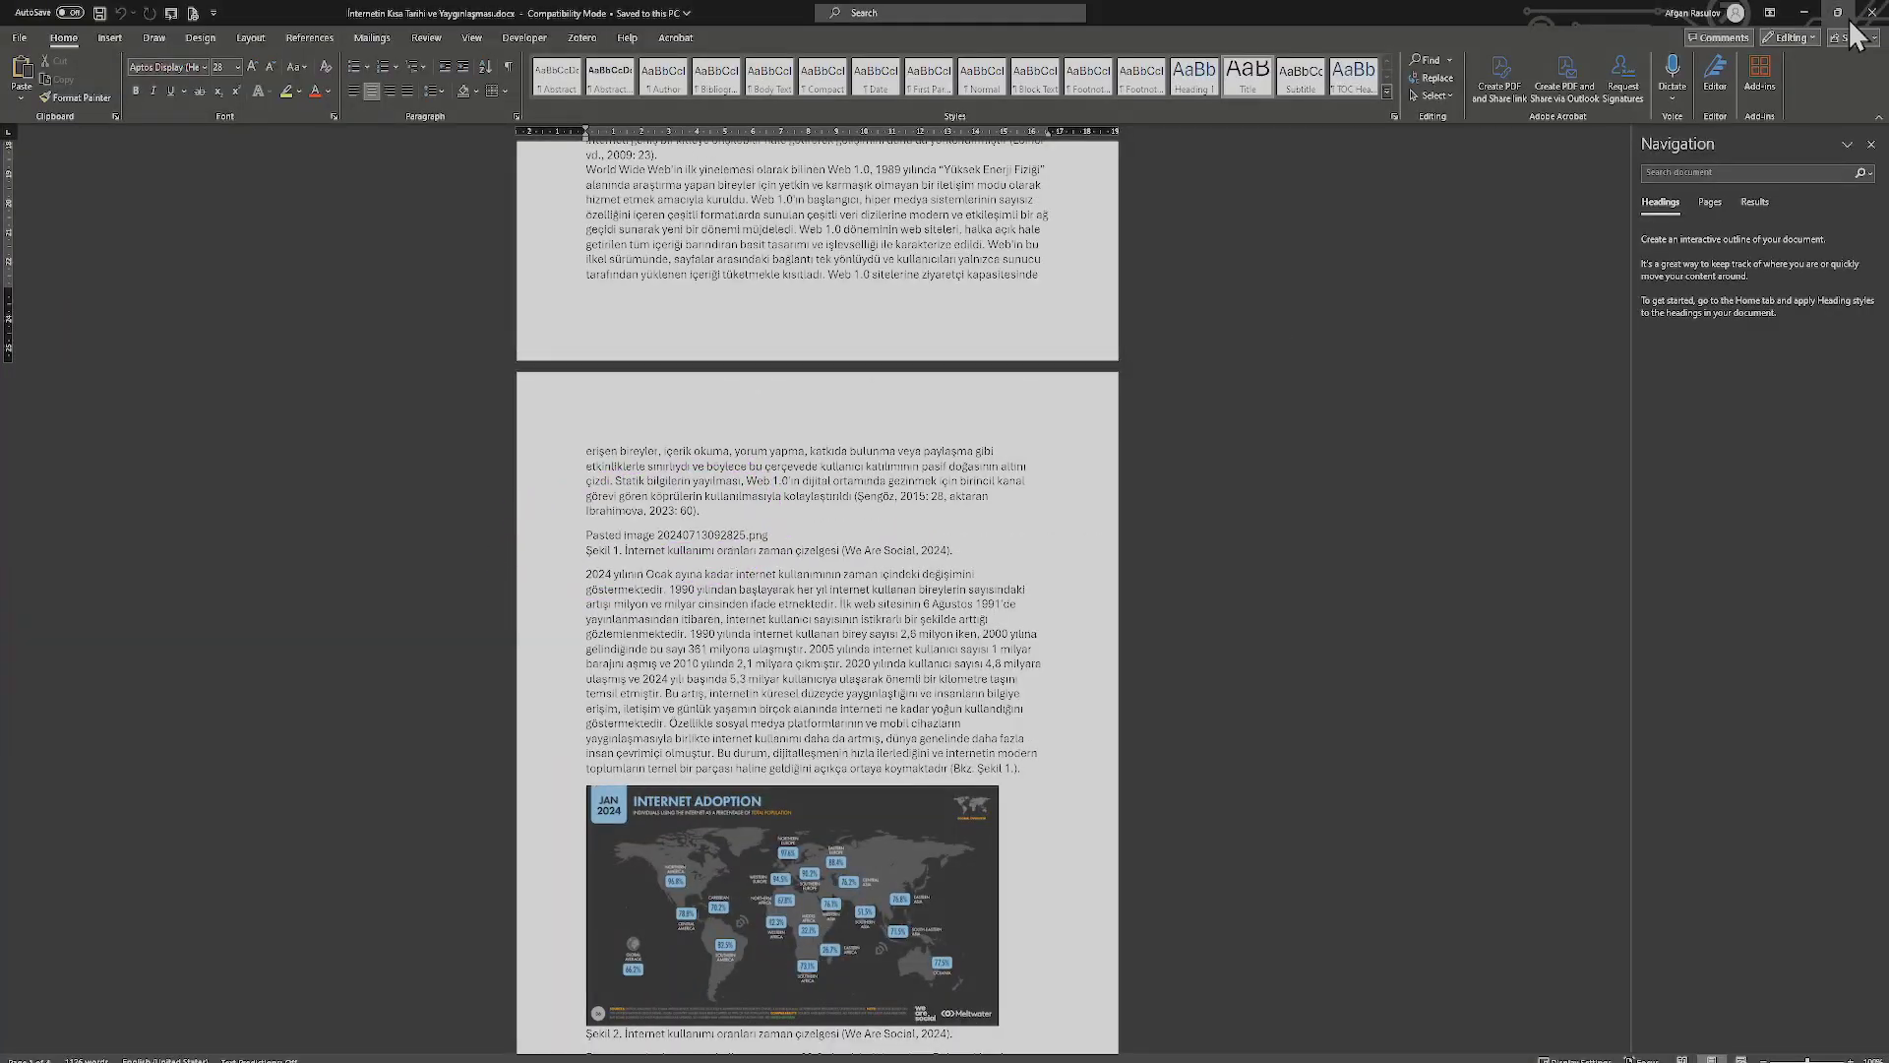
click(1870, 12)
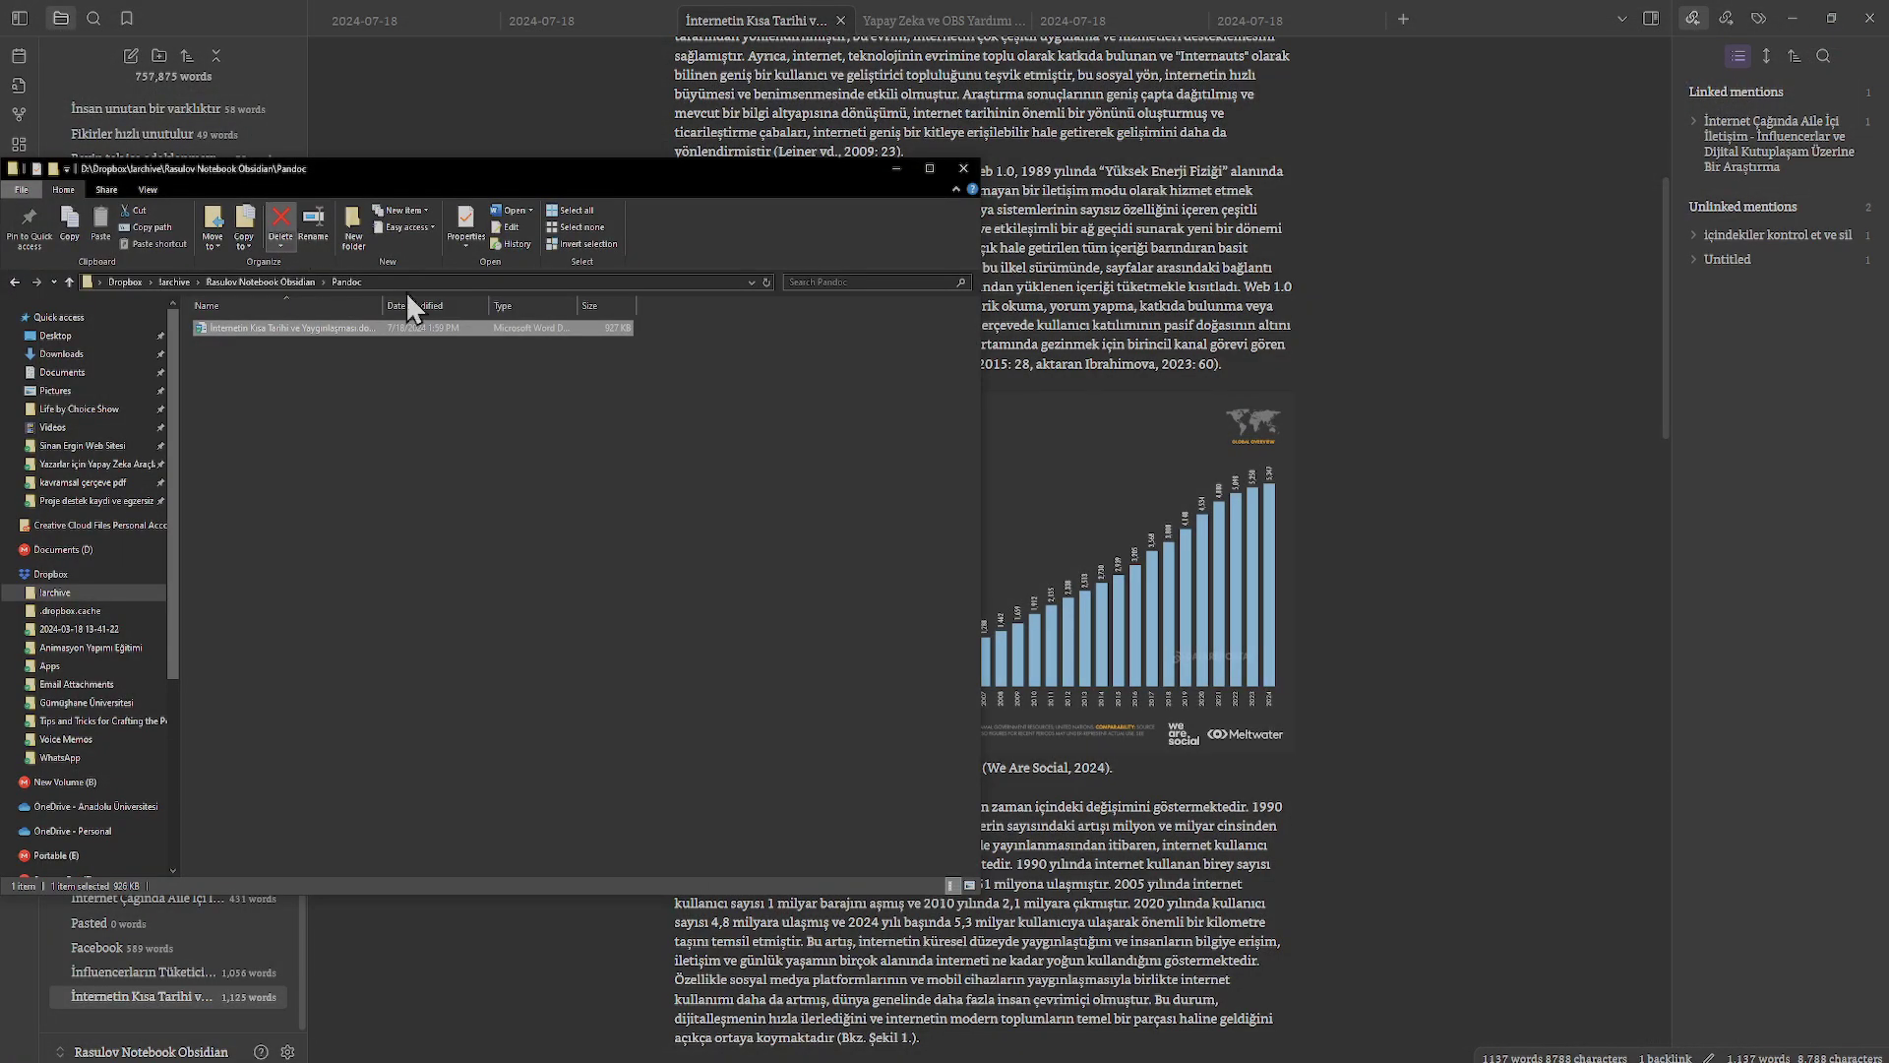
click(1045, 436)
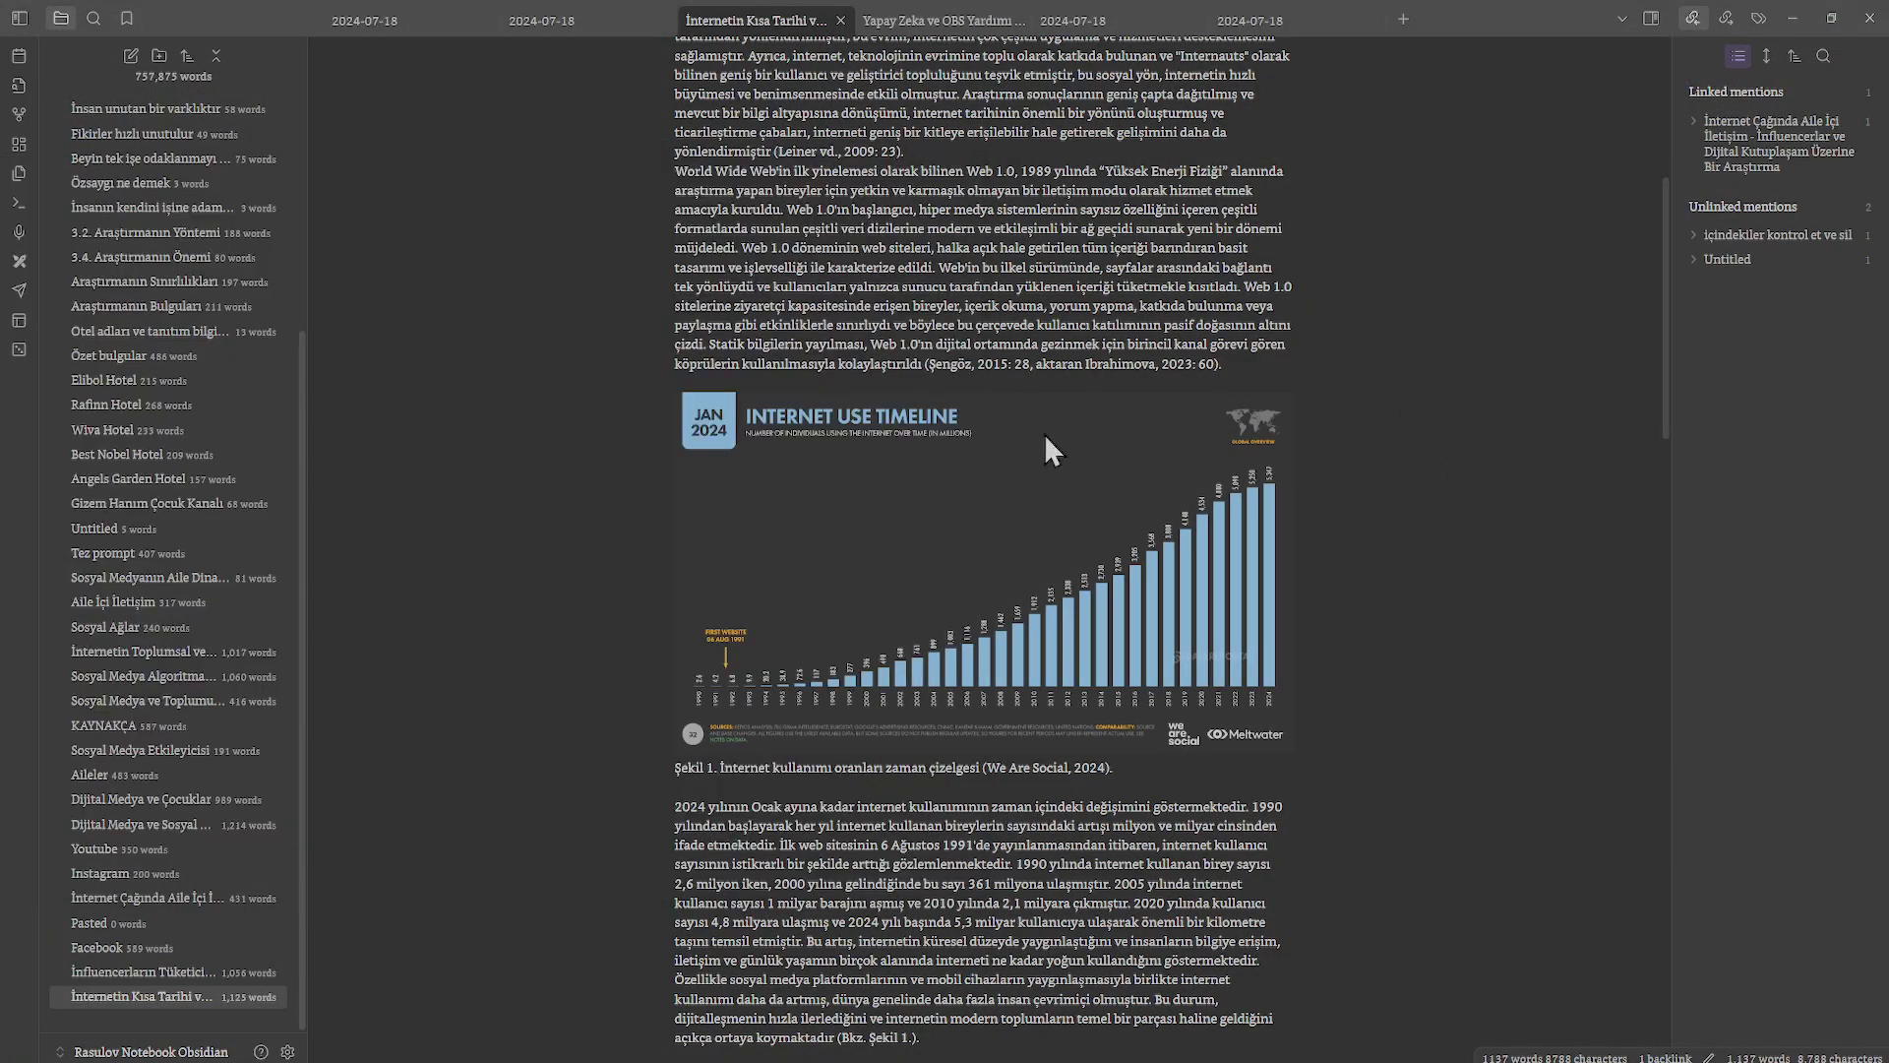
Type 'Assets/' back before 'Pasted image…' in the chart's embed link so it renders.
click(778, 474)
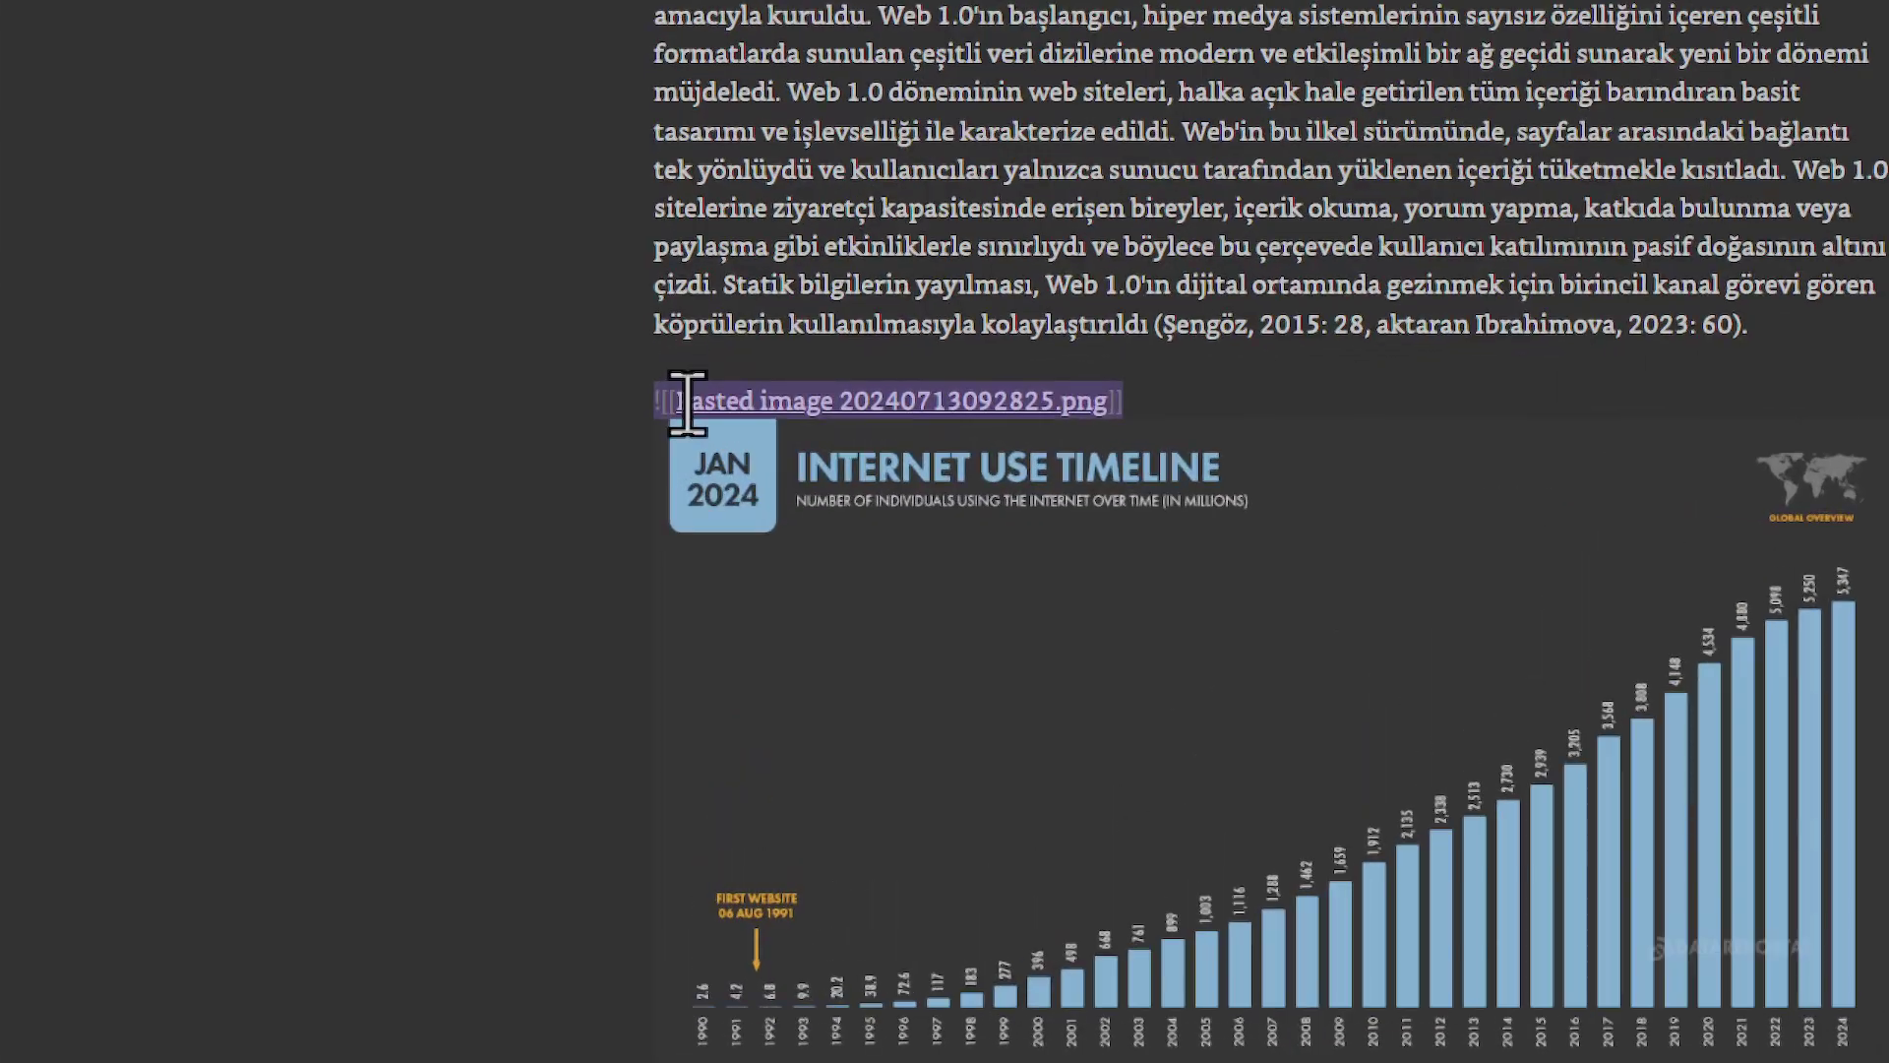
text(Assets)
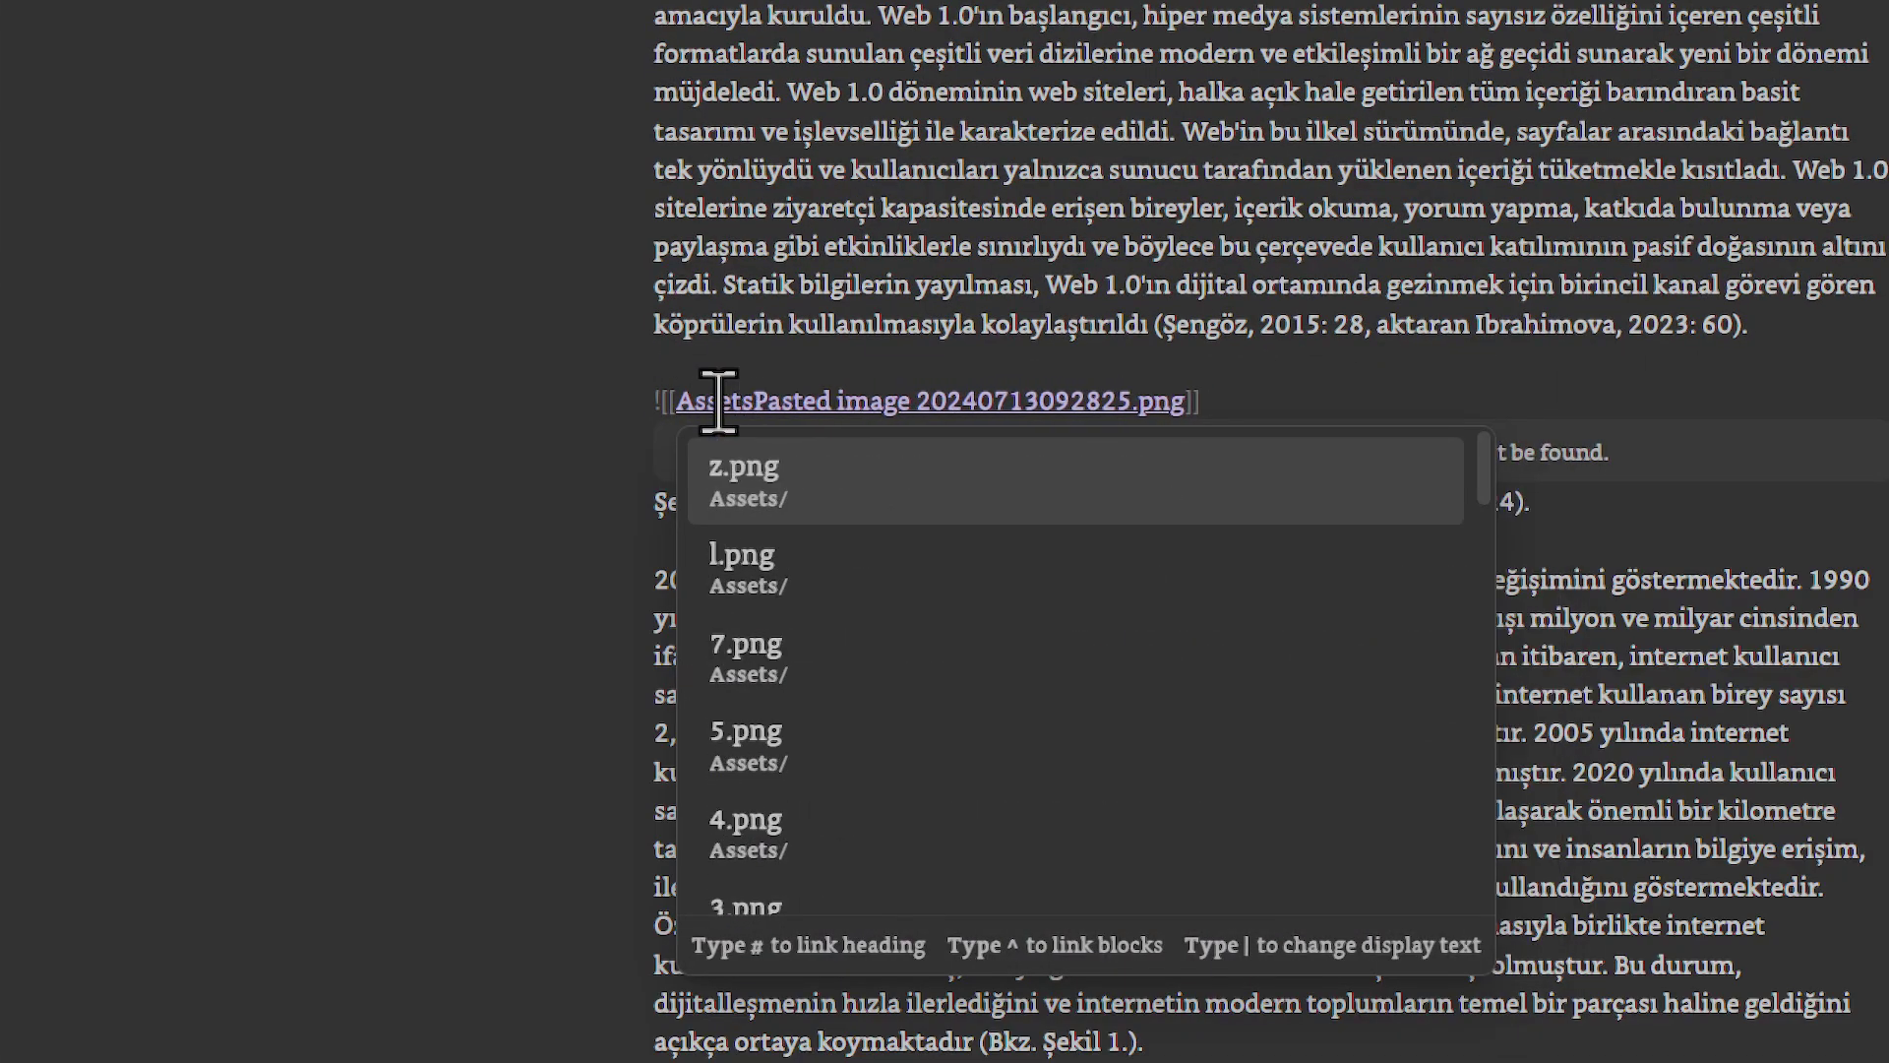
text(/)
click(834, 285)
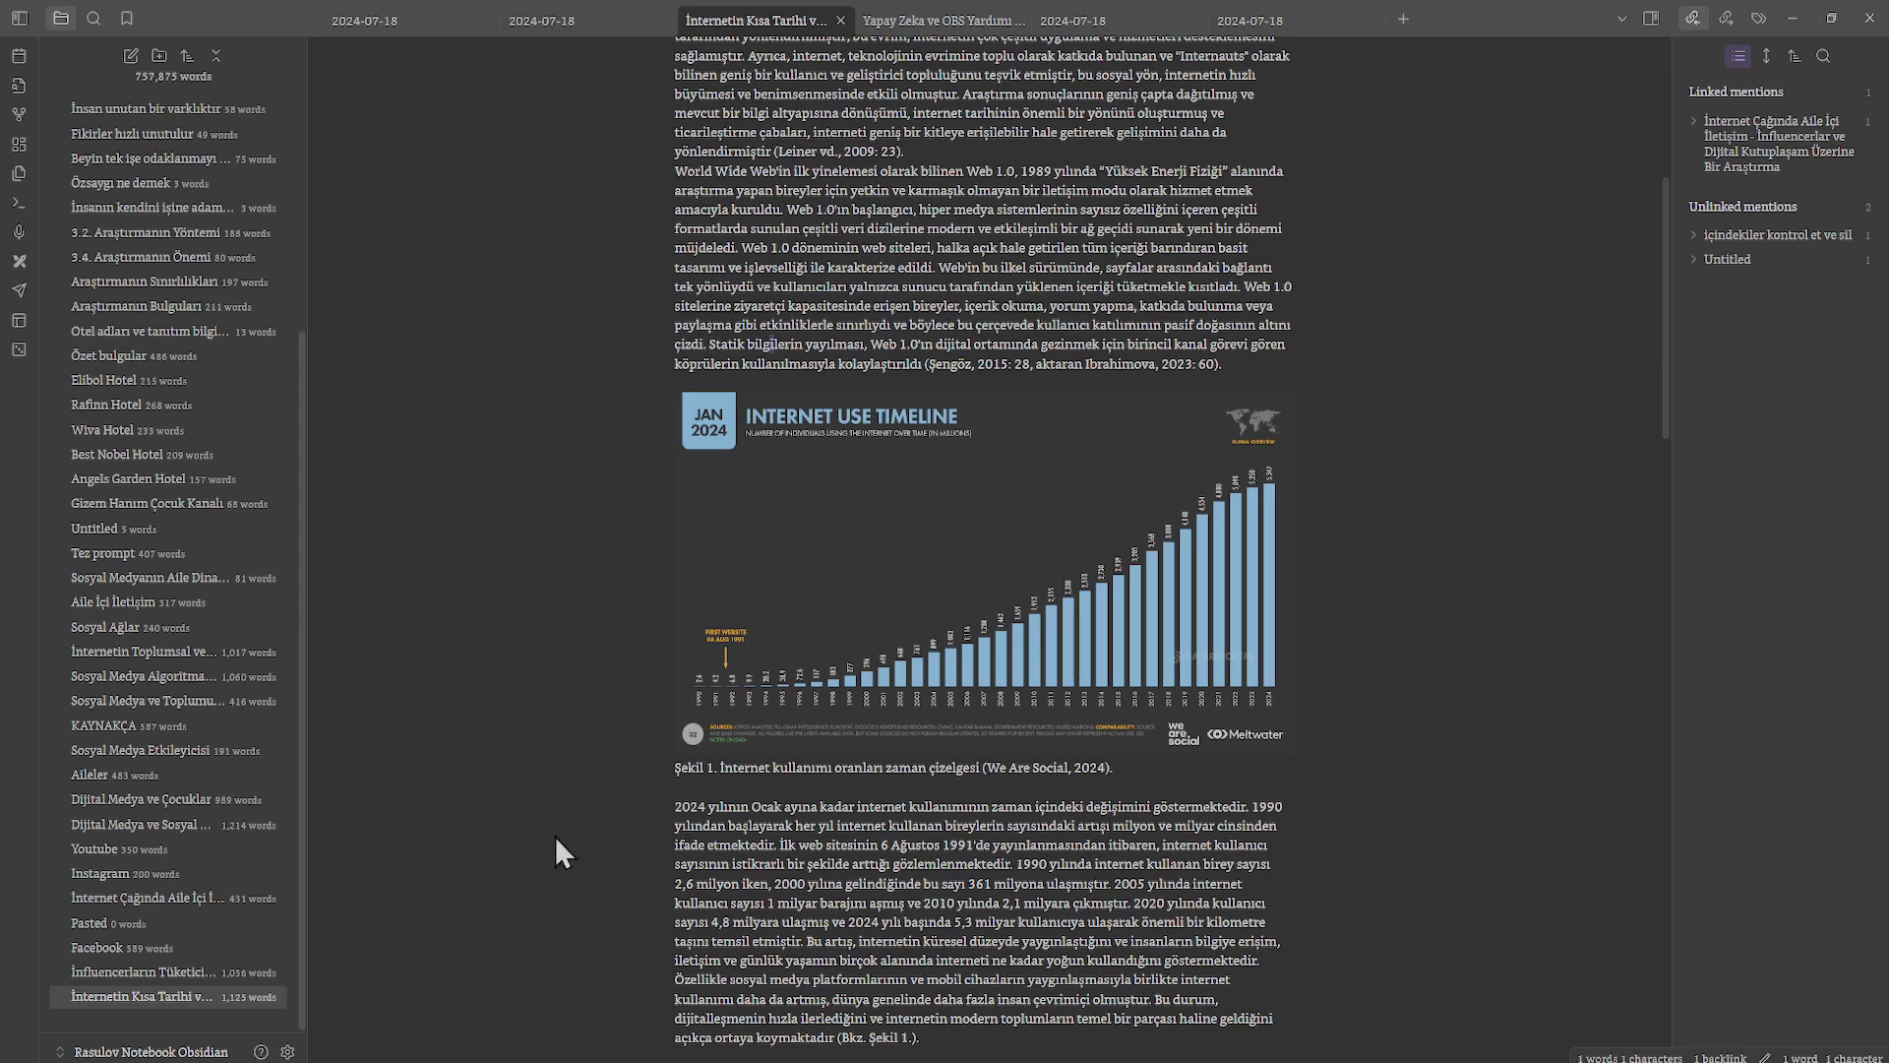
In Settings, review the Pandoc Plugin options, then go to the Files and links page.
click(288, 1051)
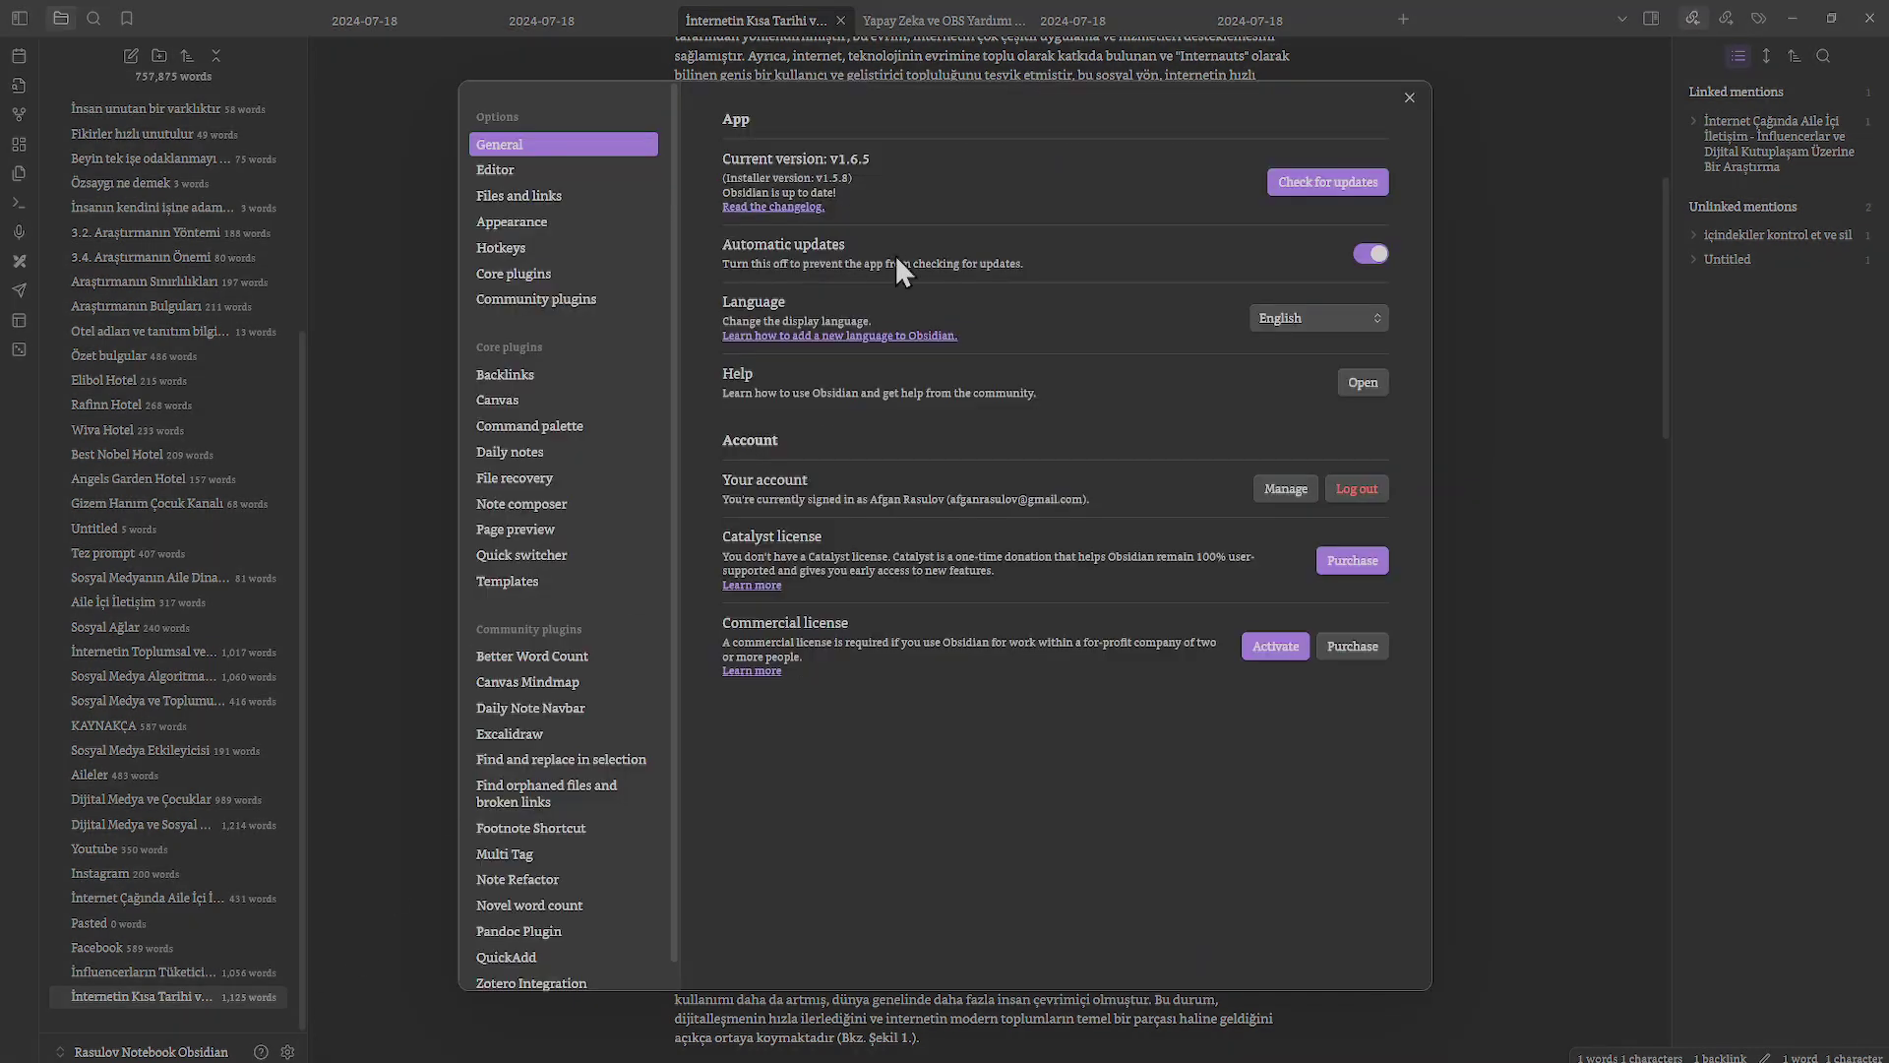
scroll(676, 624, down, 1)
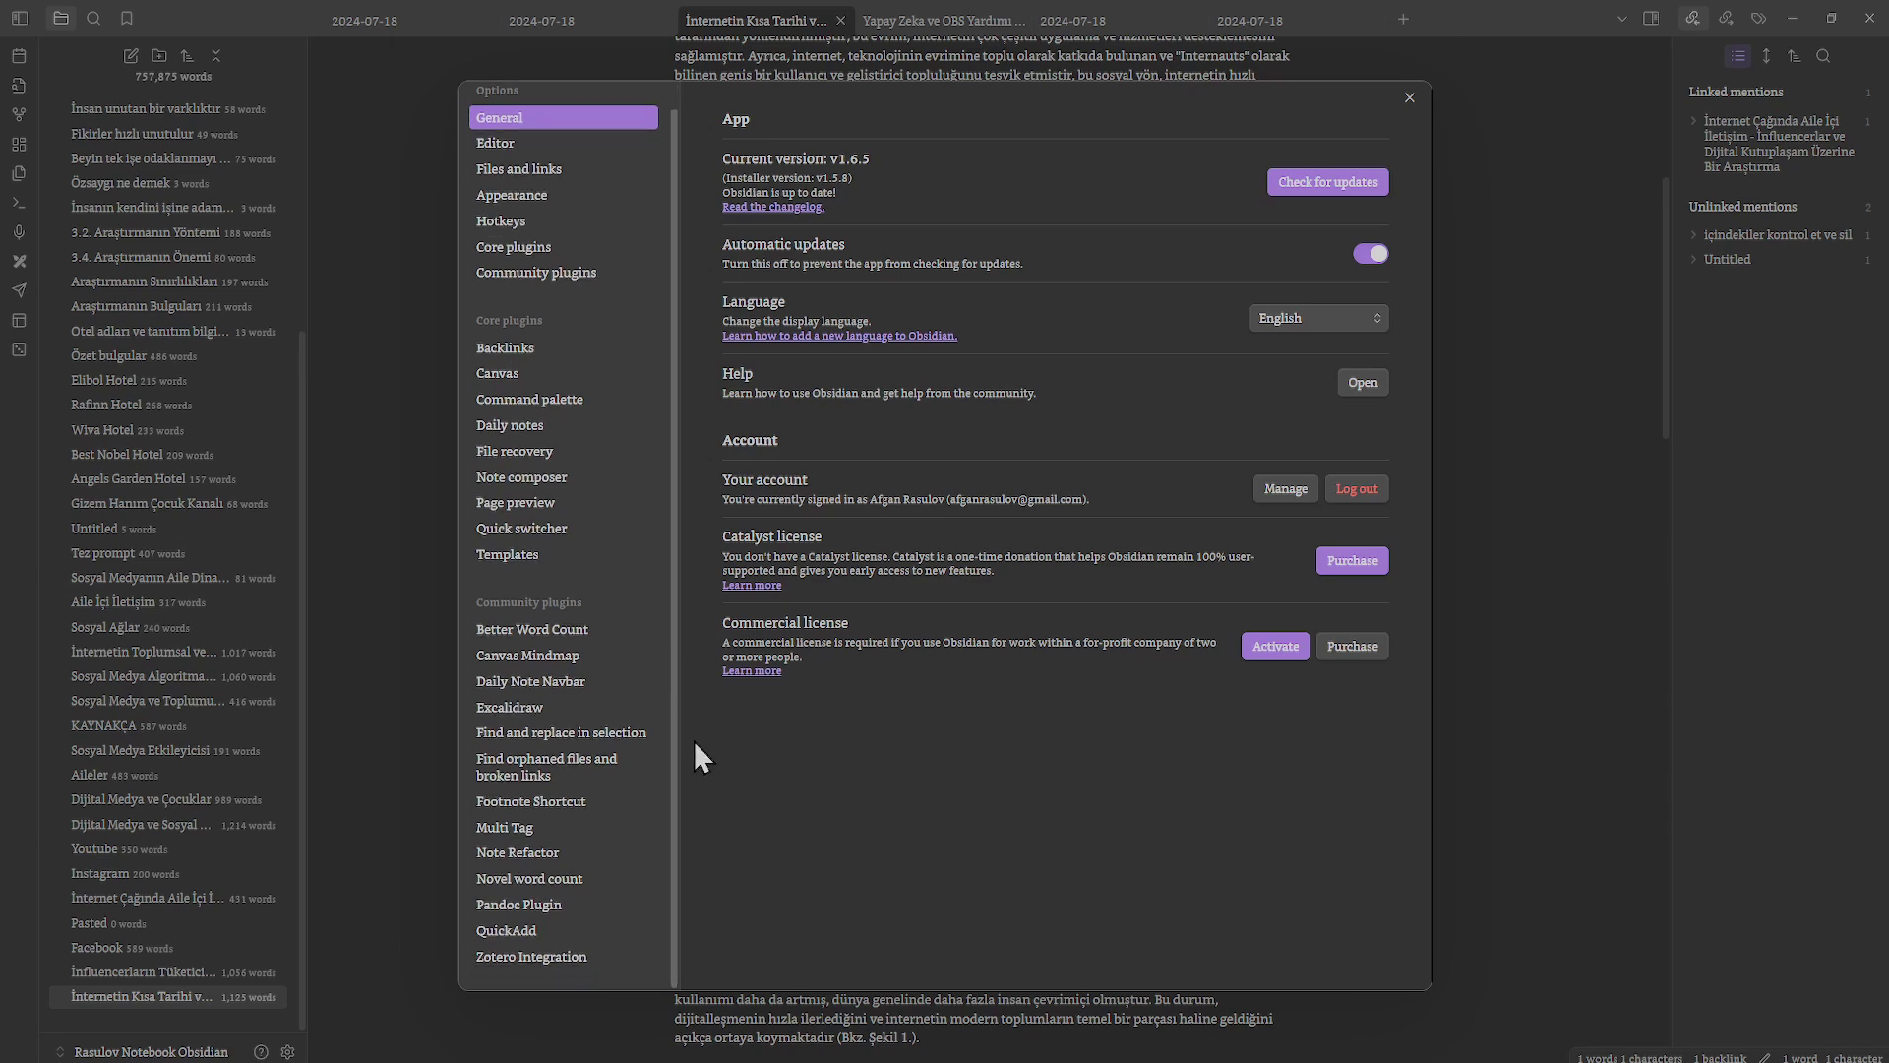
click(541, 904)
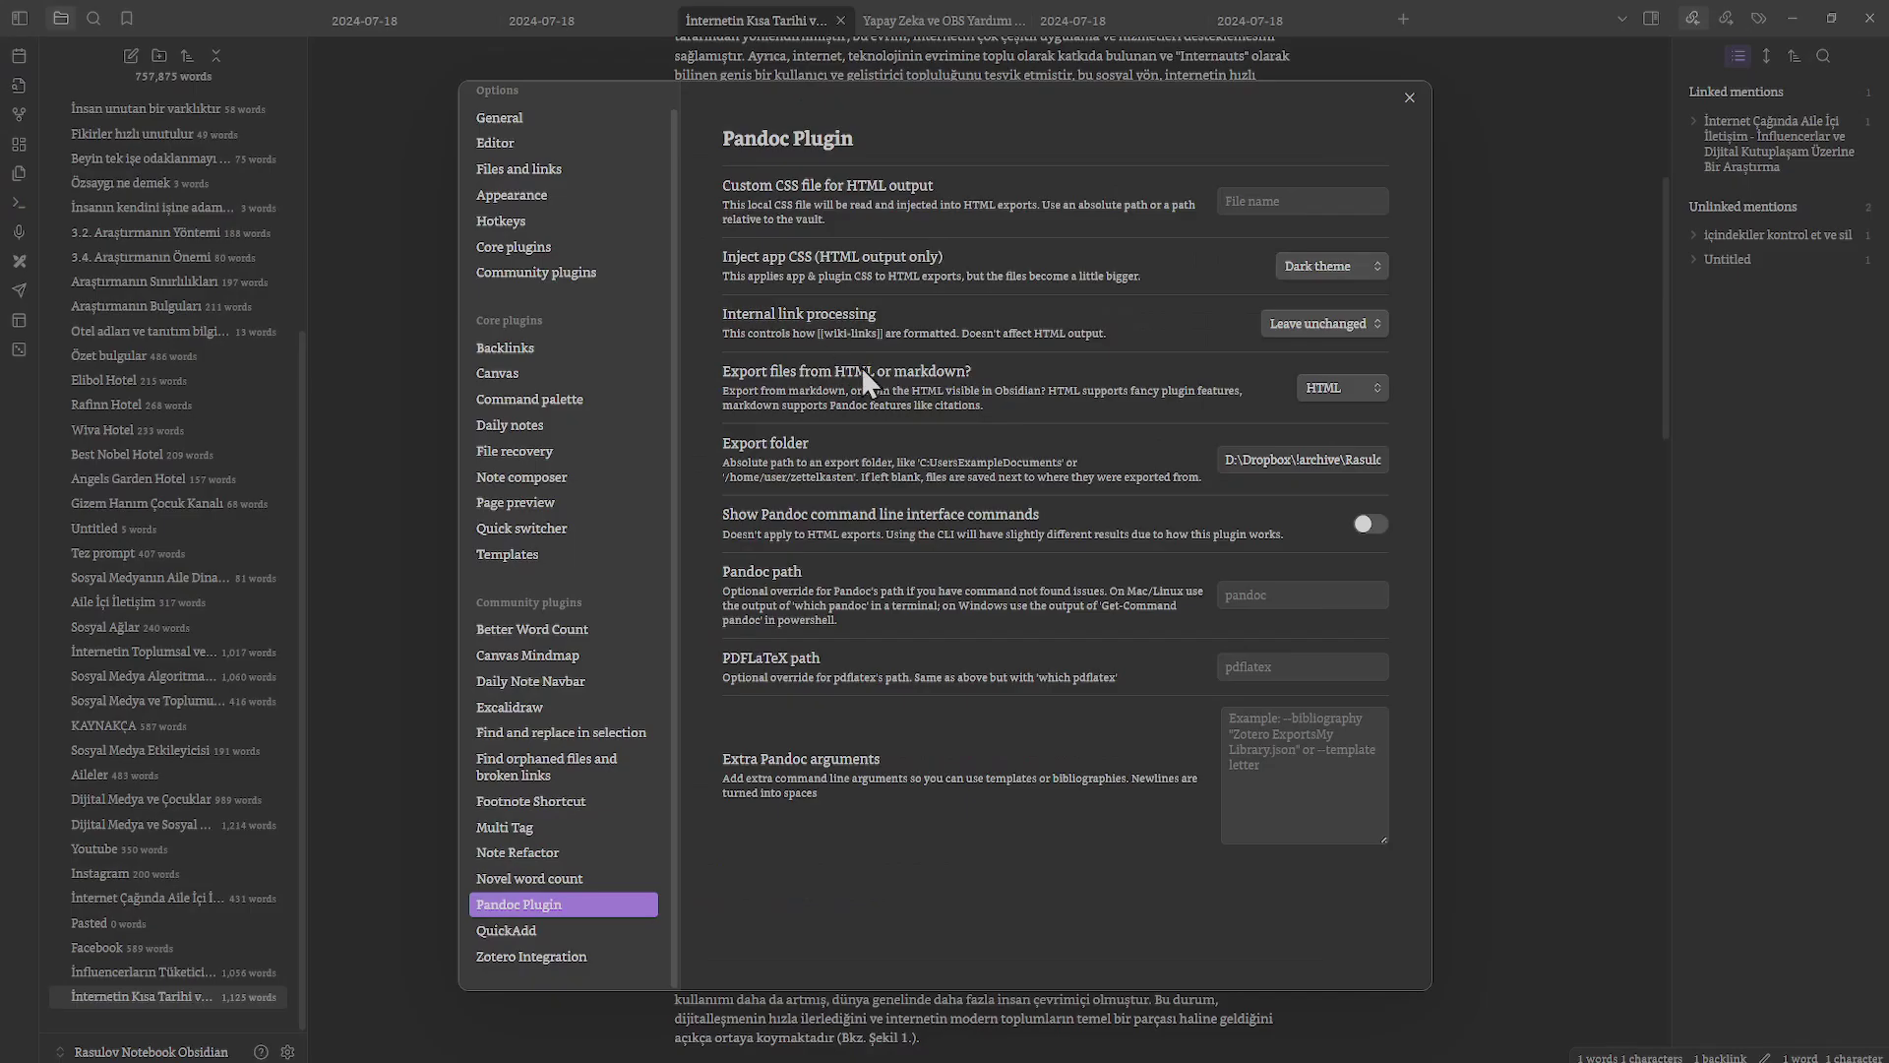
click(485, 172)
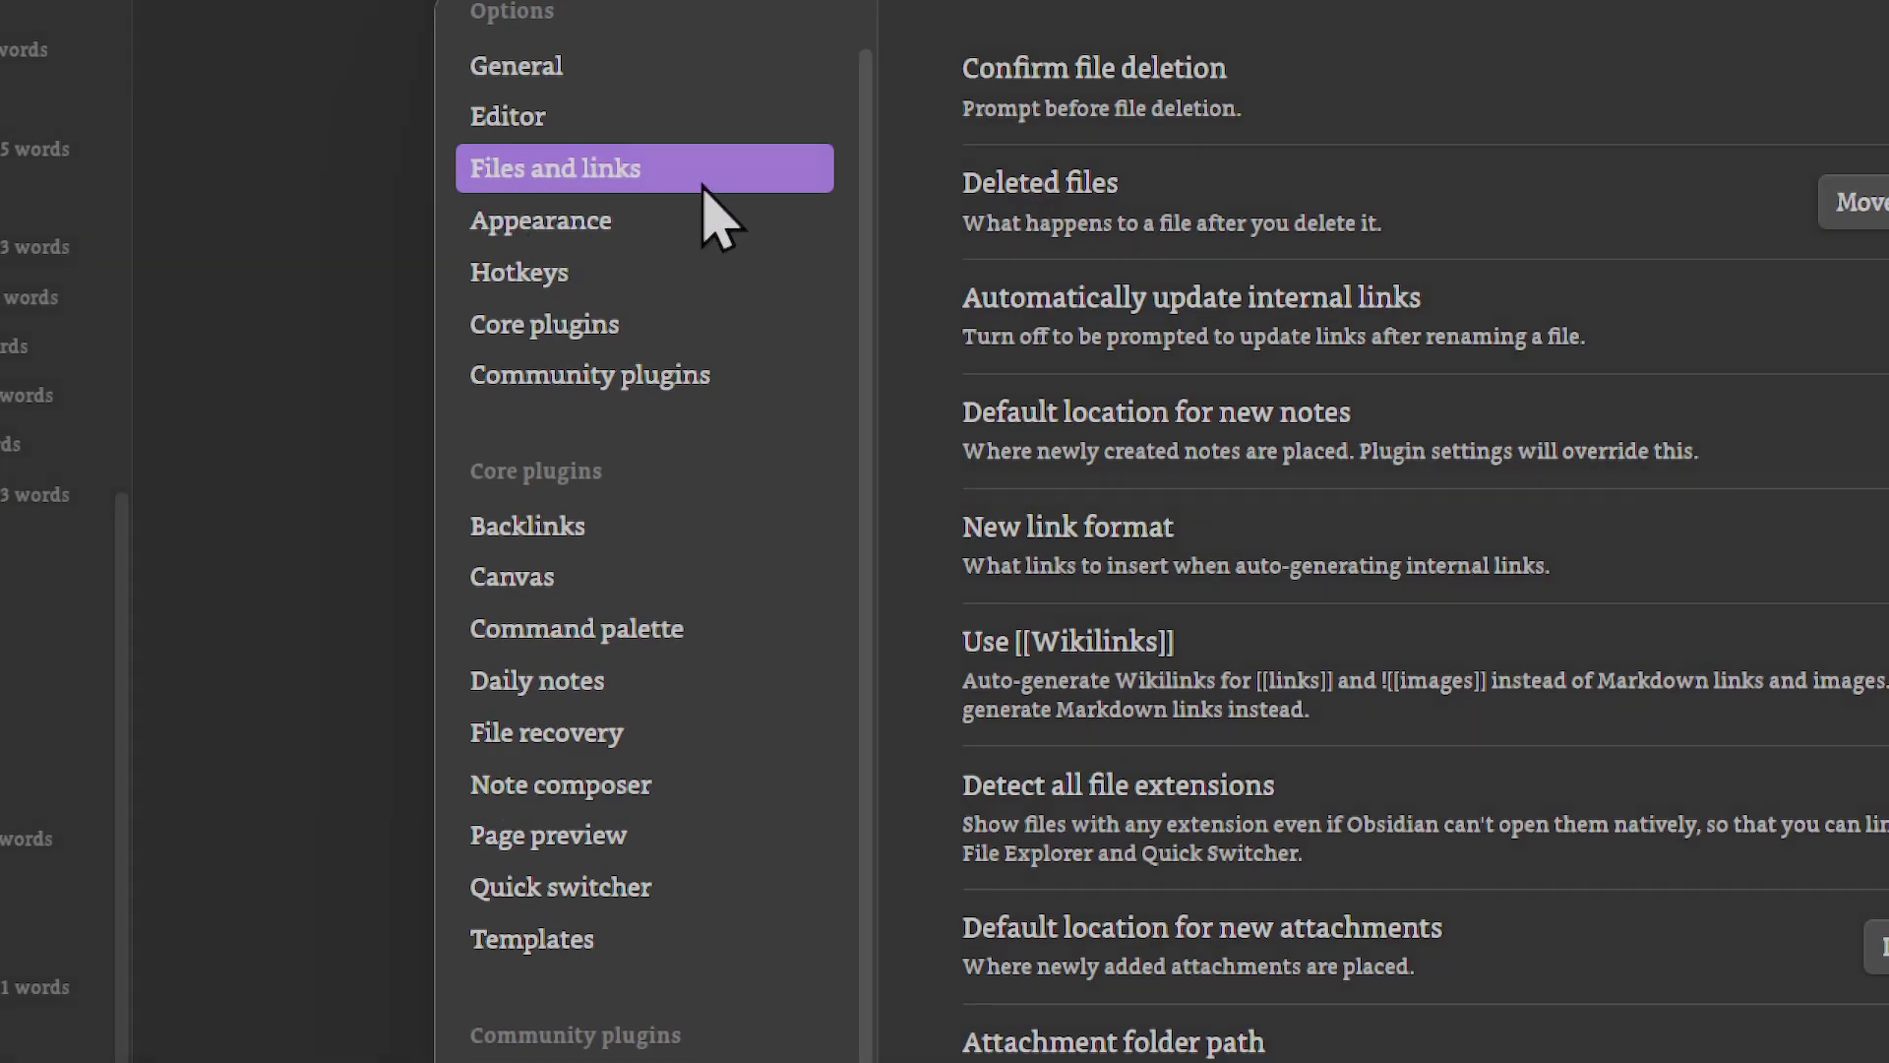
Set the New link format to 'Shortest path when possible'.
drag(705, 182, 734, 168)
drag(118, 63, 286, 127)
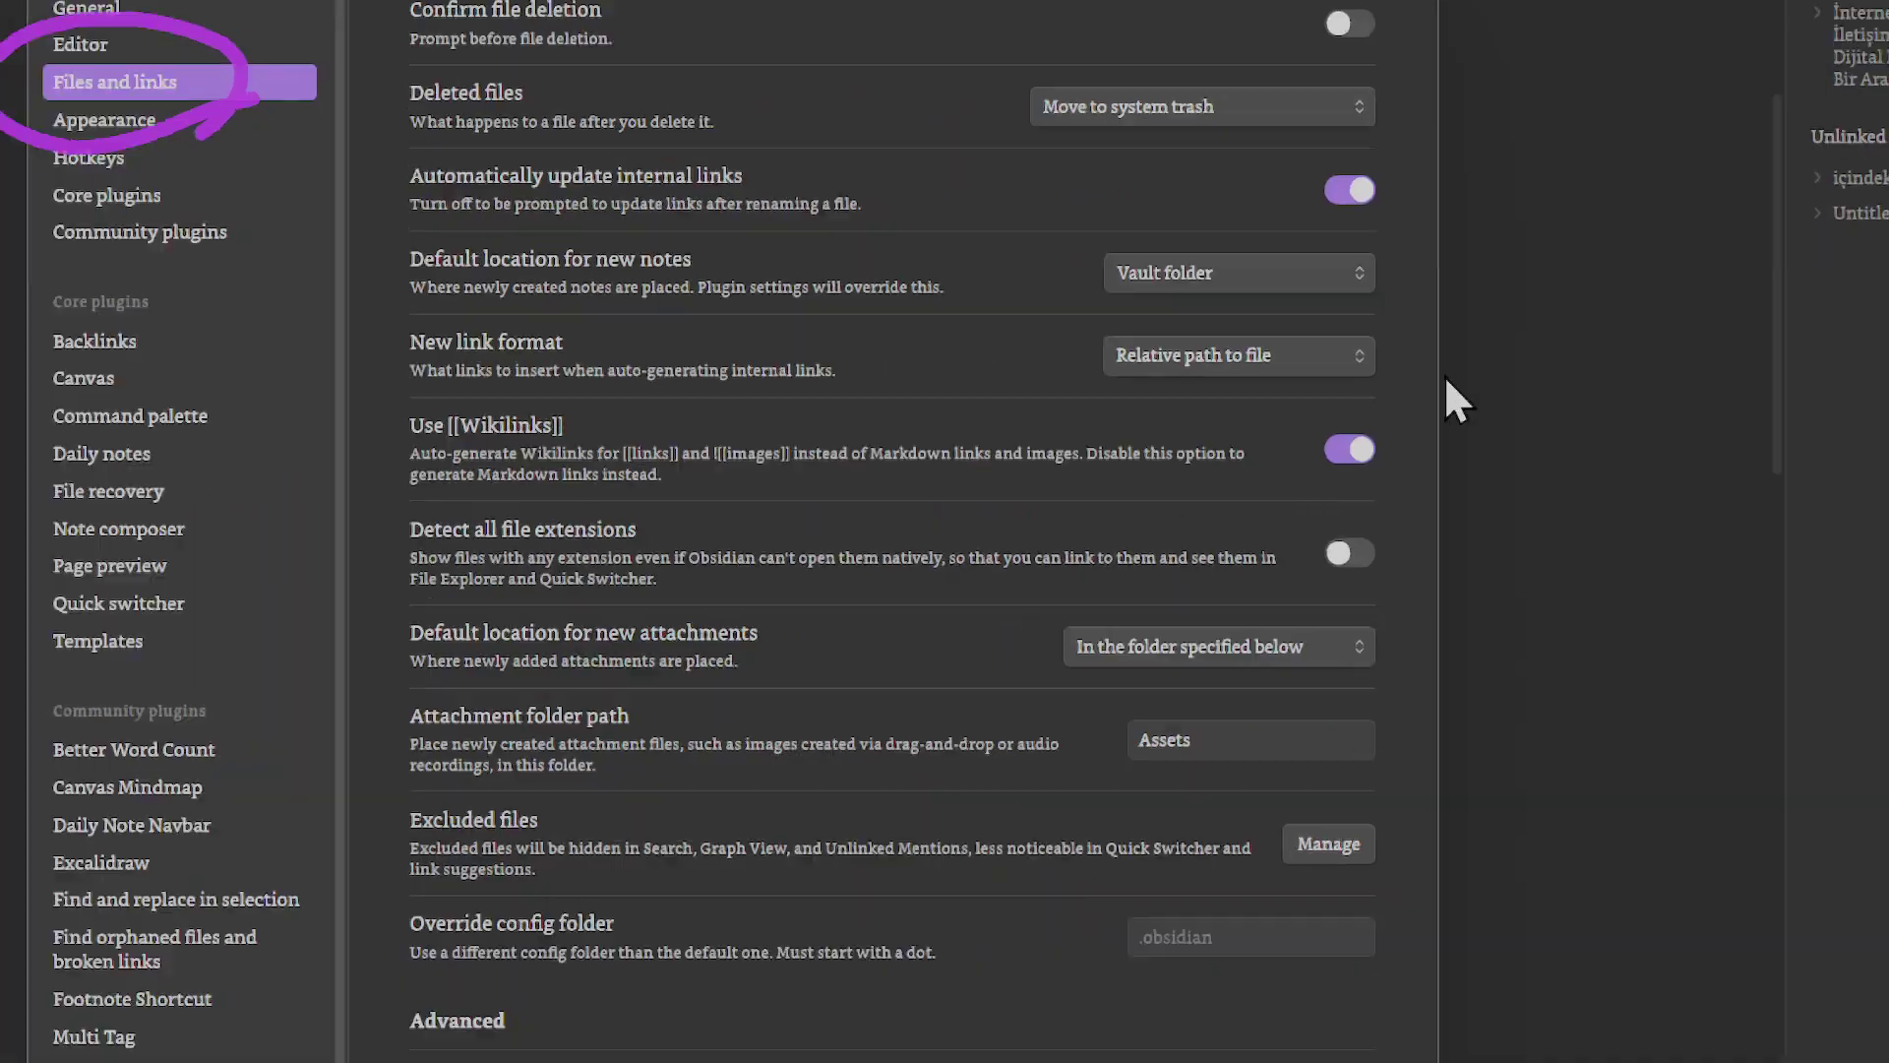
mouse_move(1843, 454)
mouse_down()
mouse_move(1834, 408)
mouse_move(1688, 500)
mouse_up()
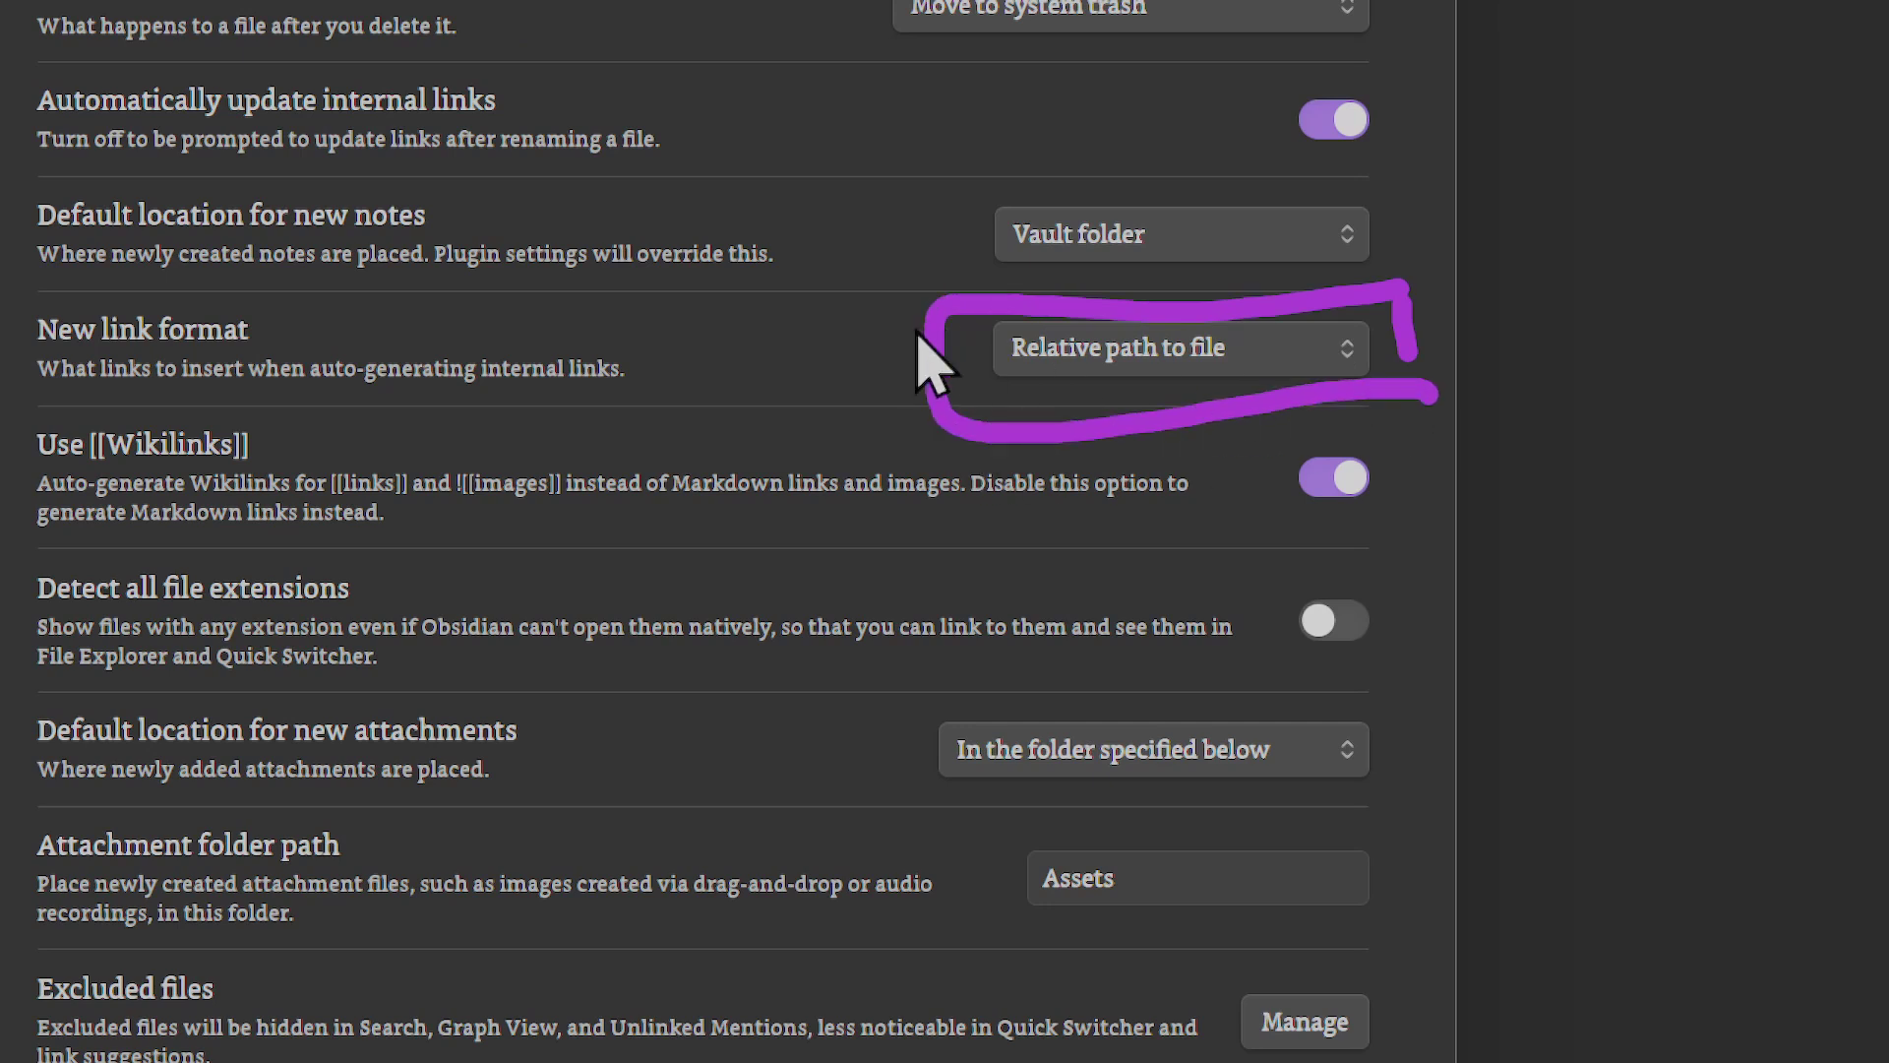
click(1150, 359)
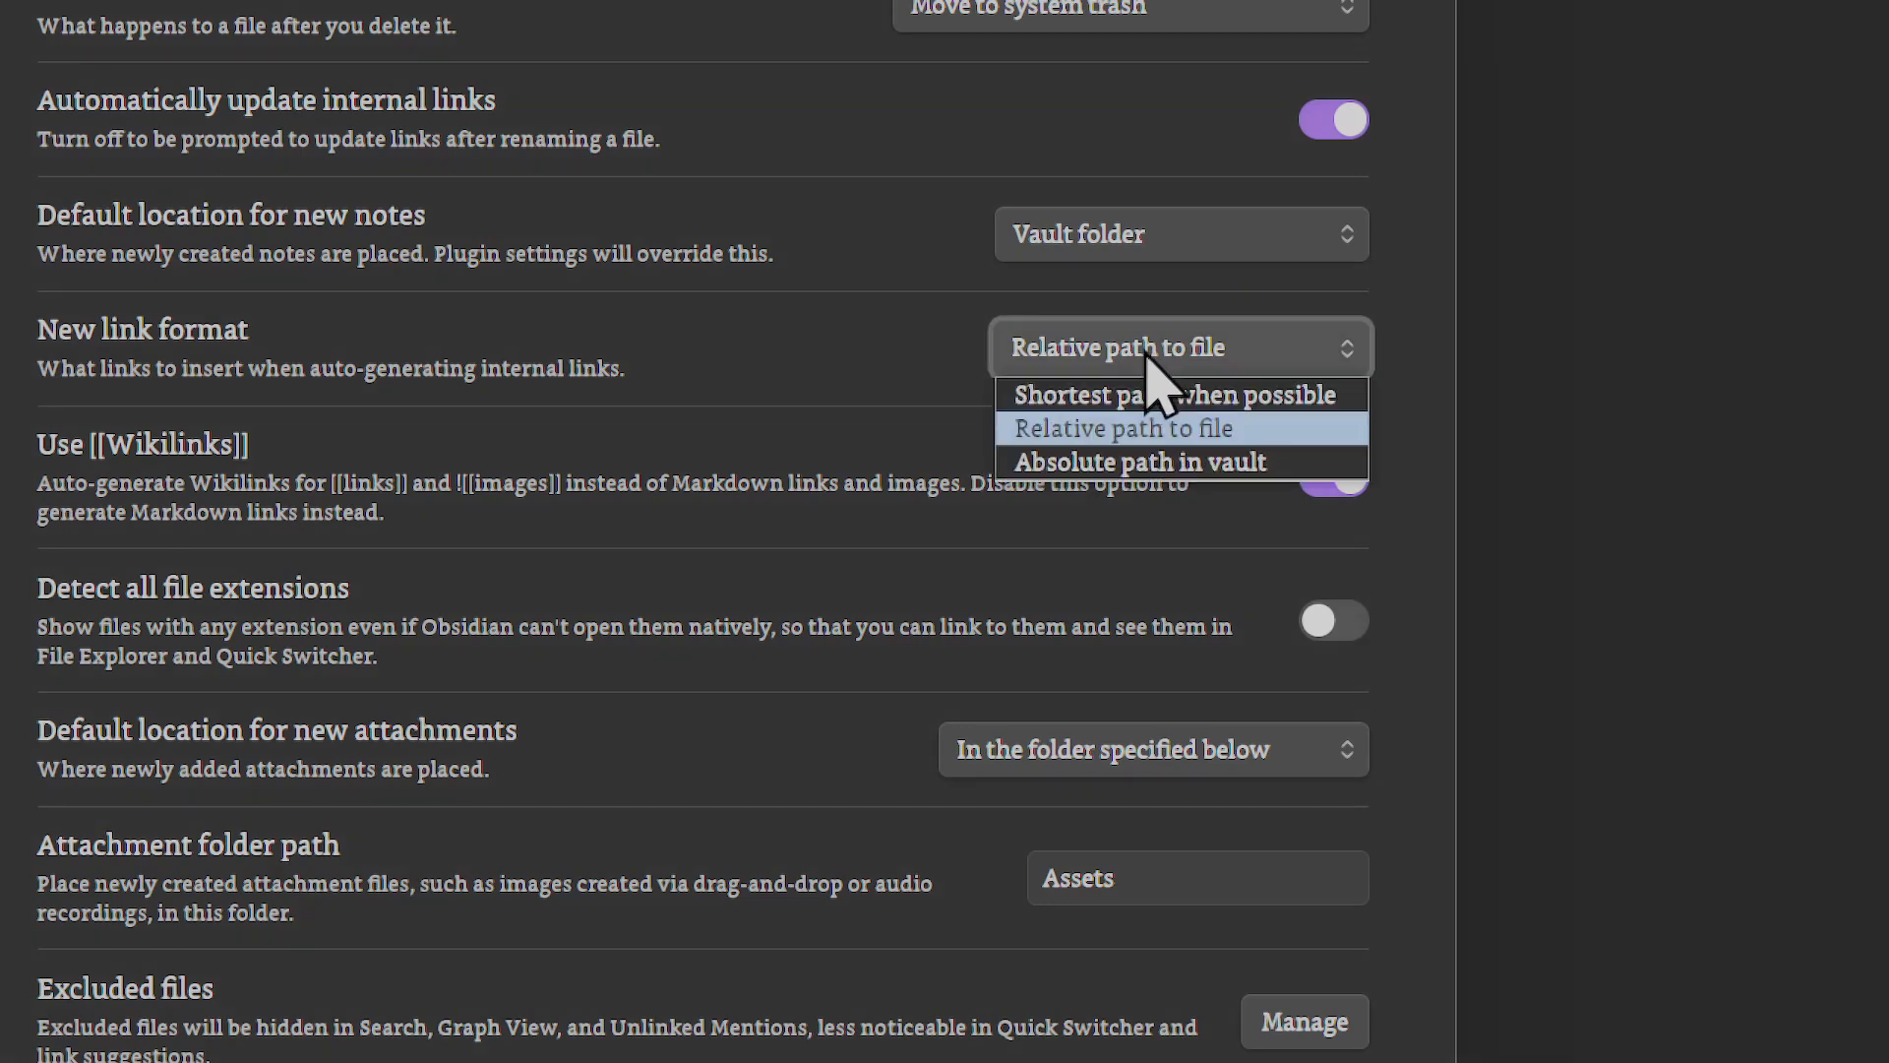
click(1128, 433)
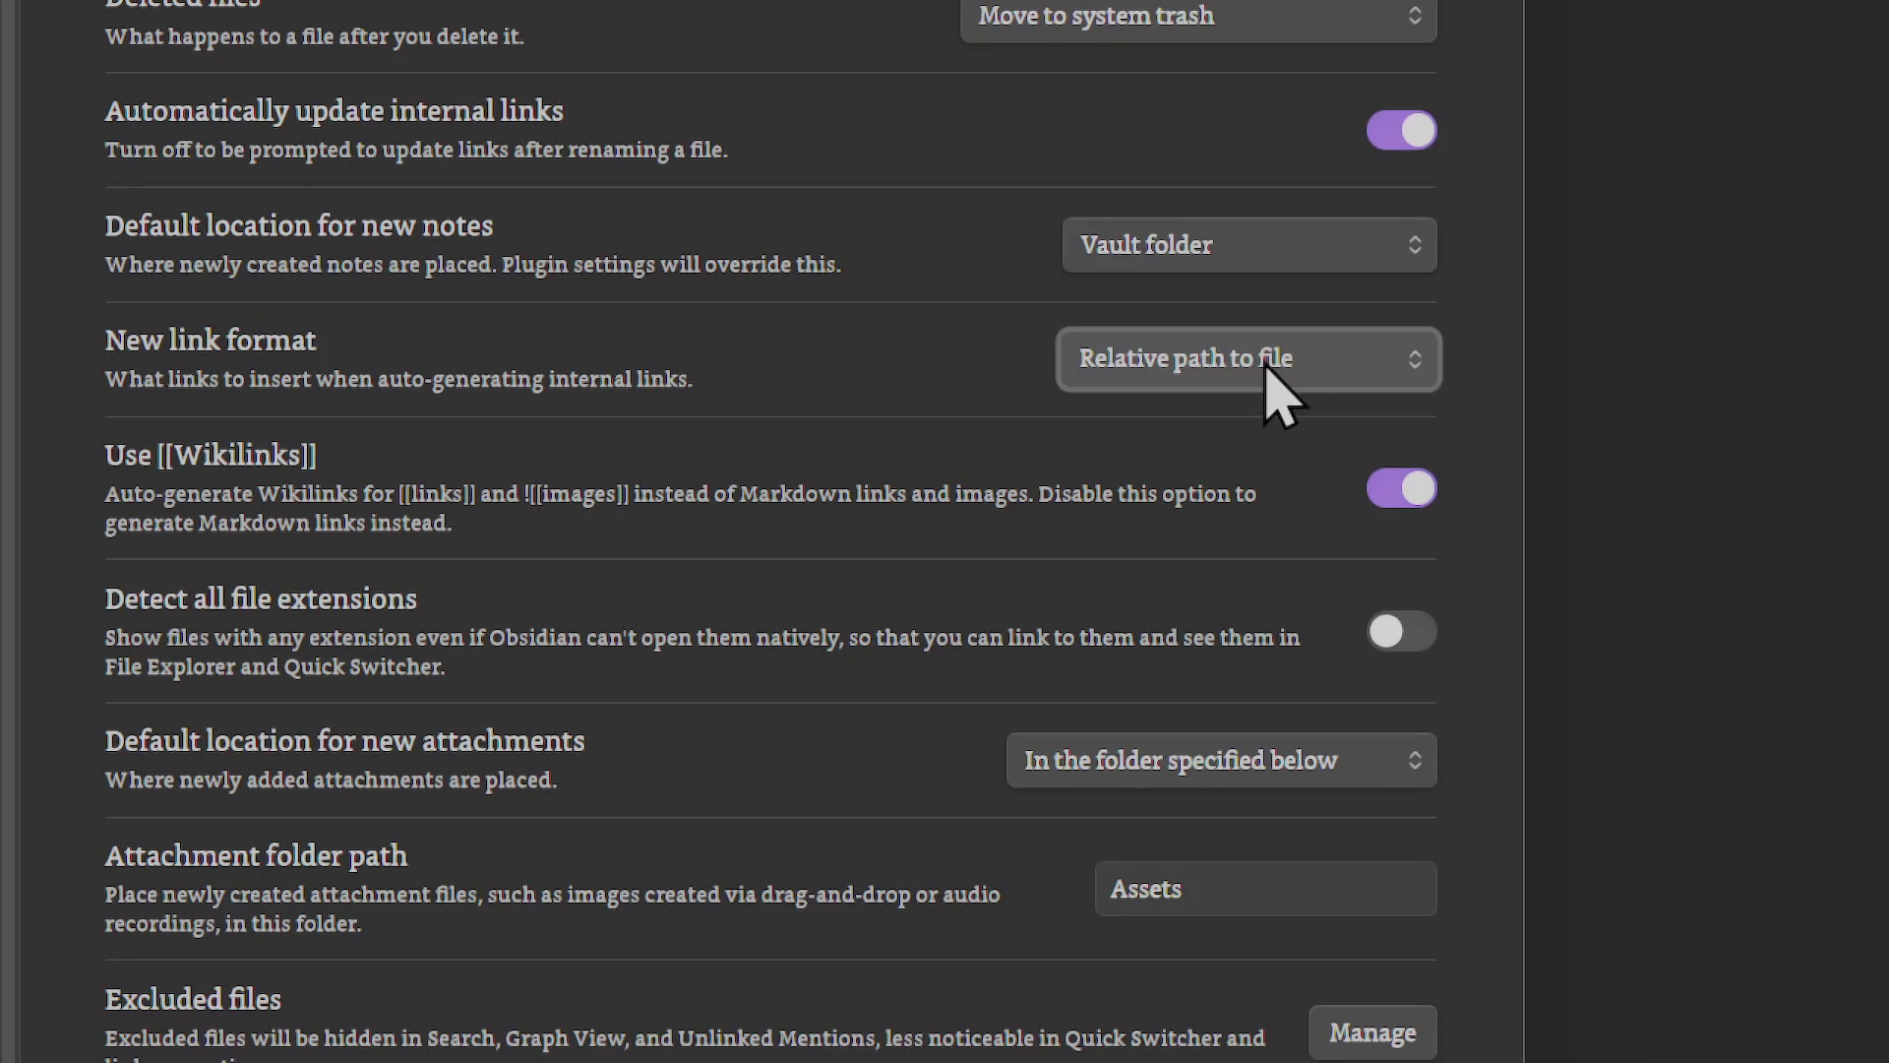
click(1304, 363)
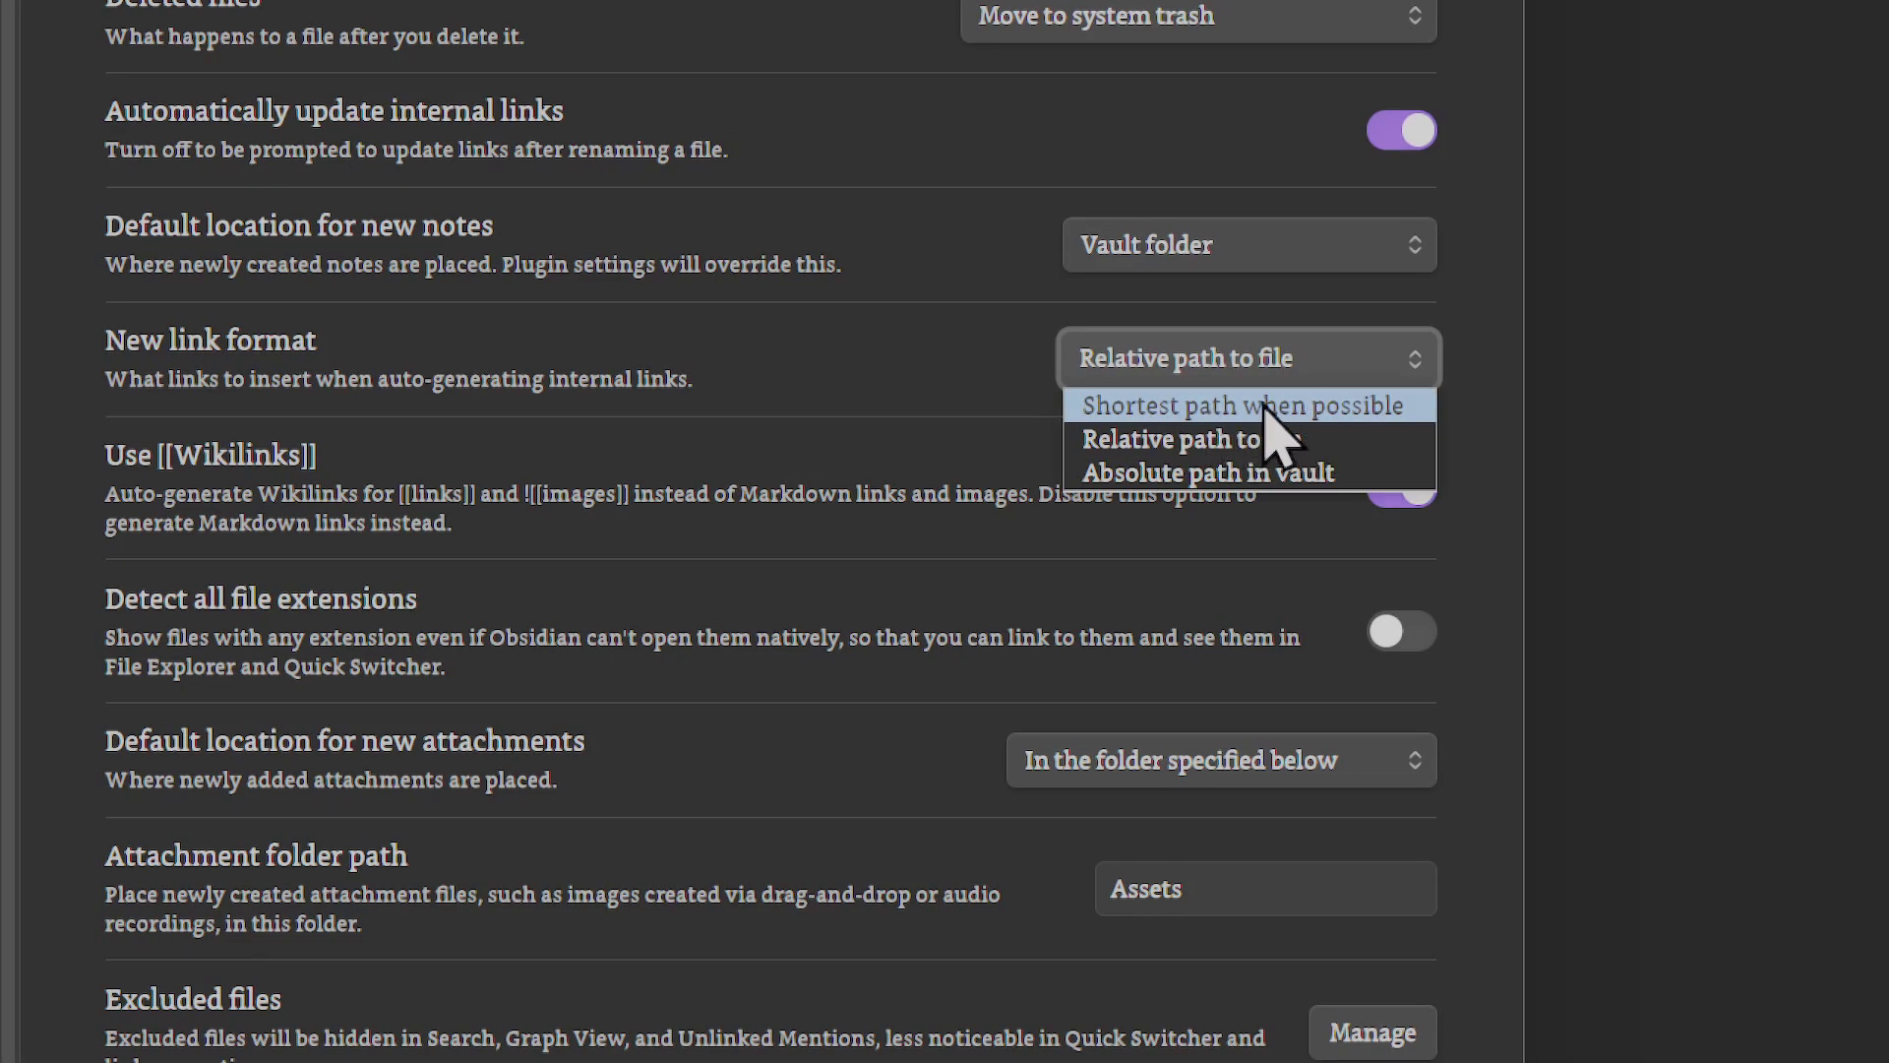
click(1223, 416)
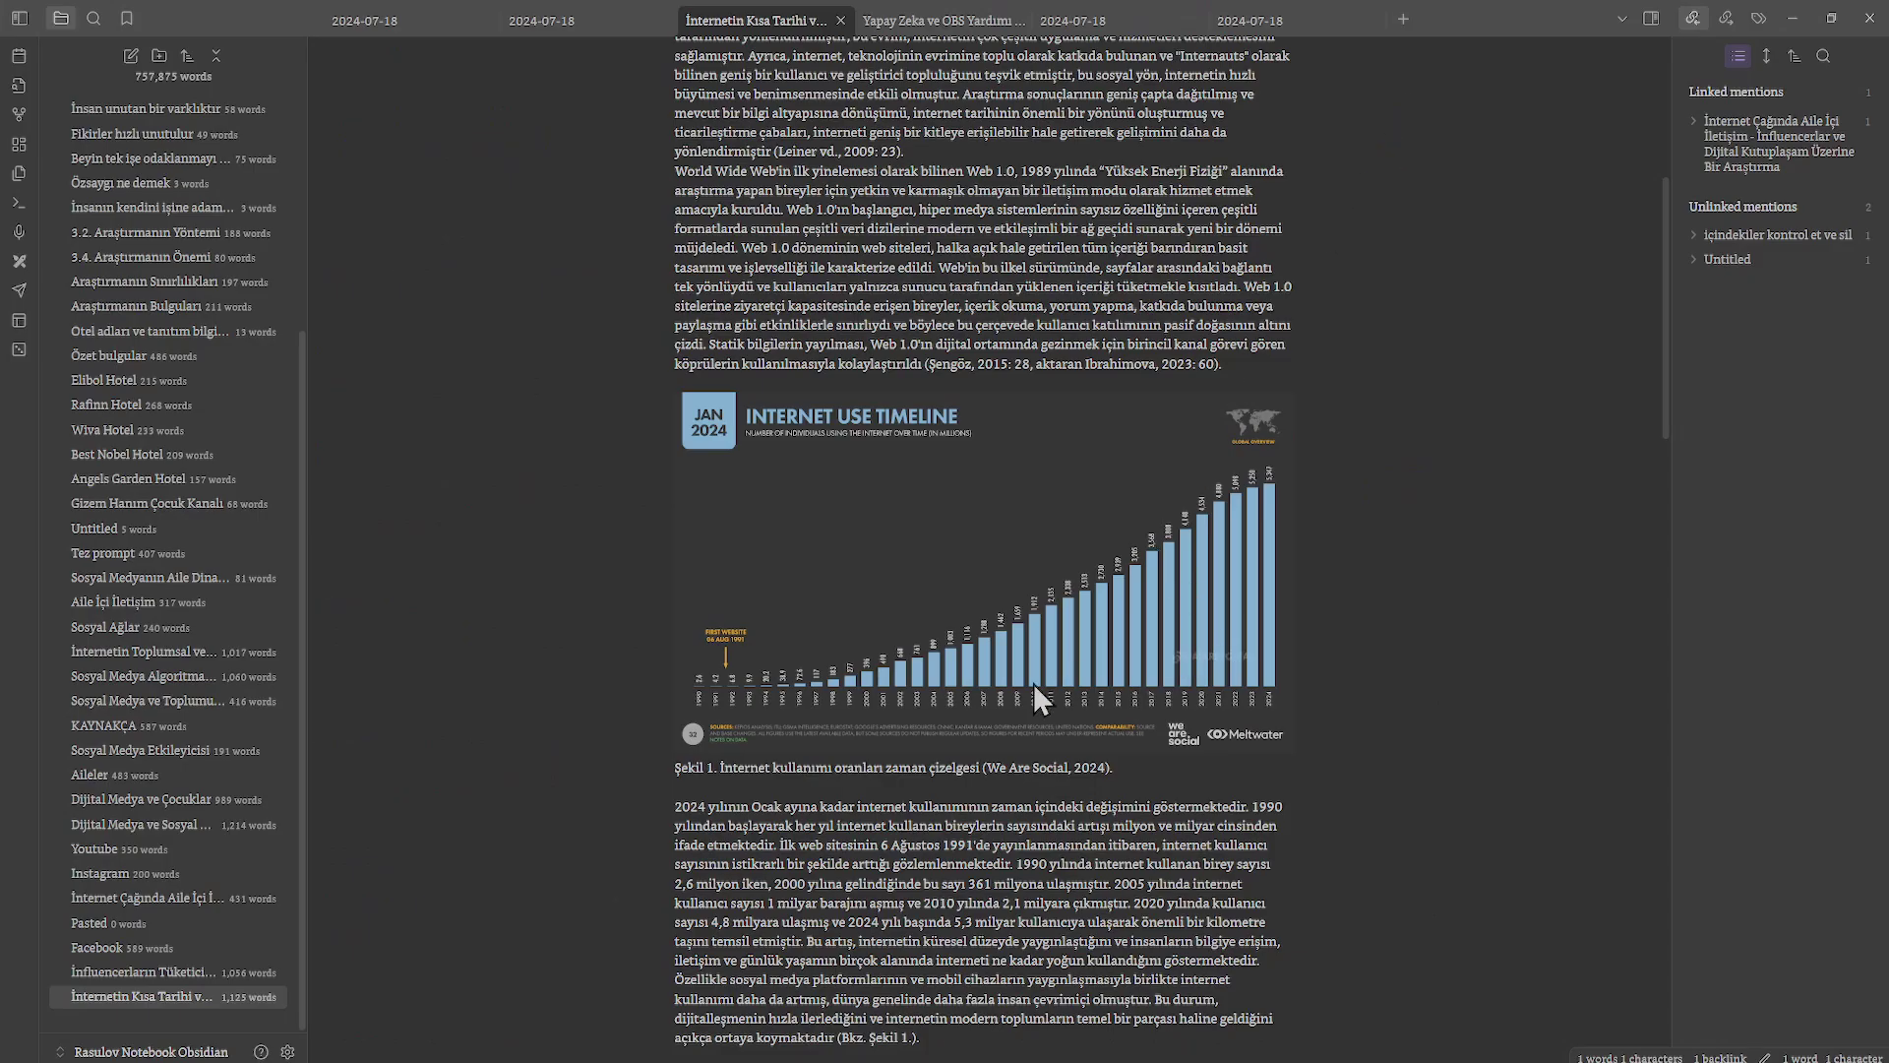
Place the caret at the note's end and open the vault's Assets folder in File Explorer.
scroll(1033, 683, down, 15)
click(1307, 551)
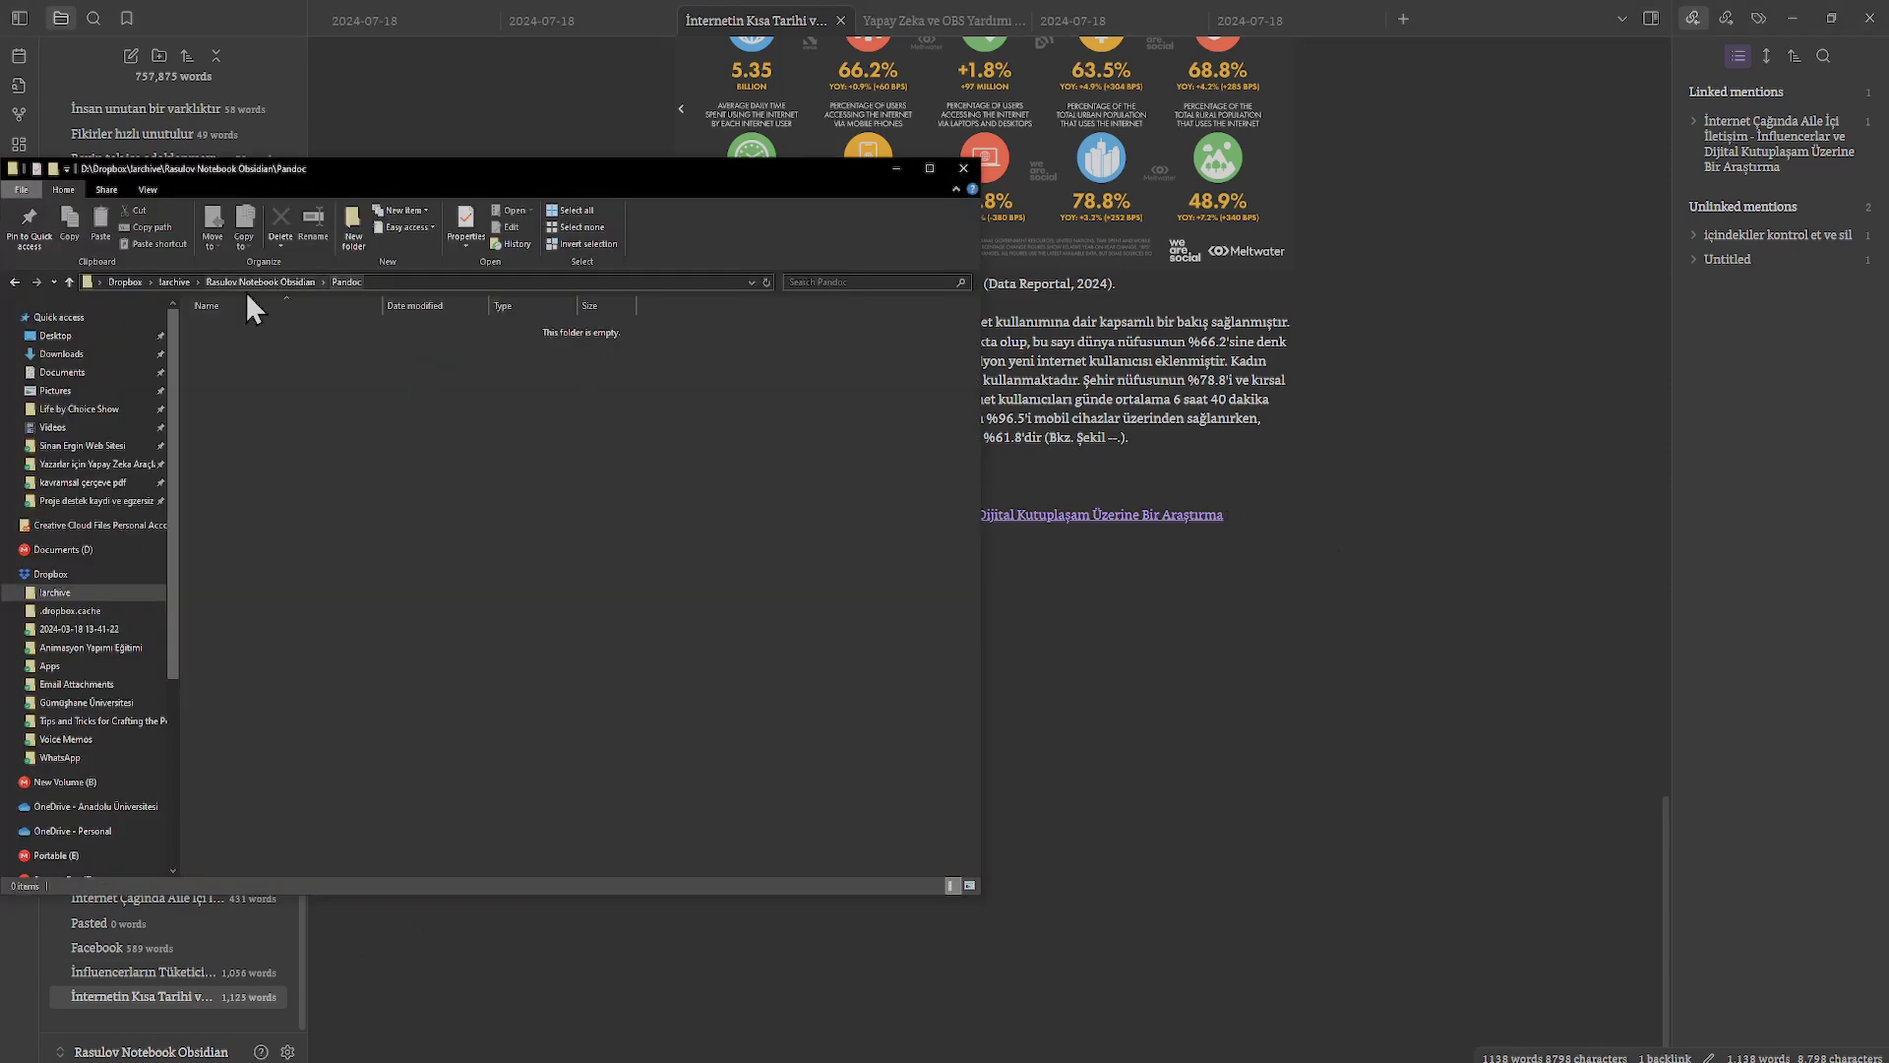
click(258, 284)
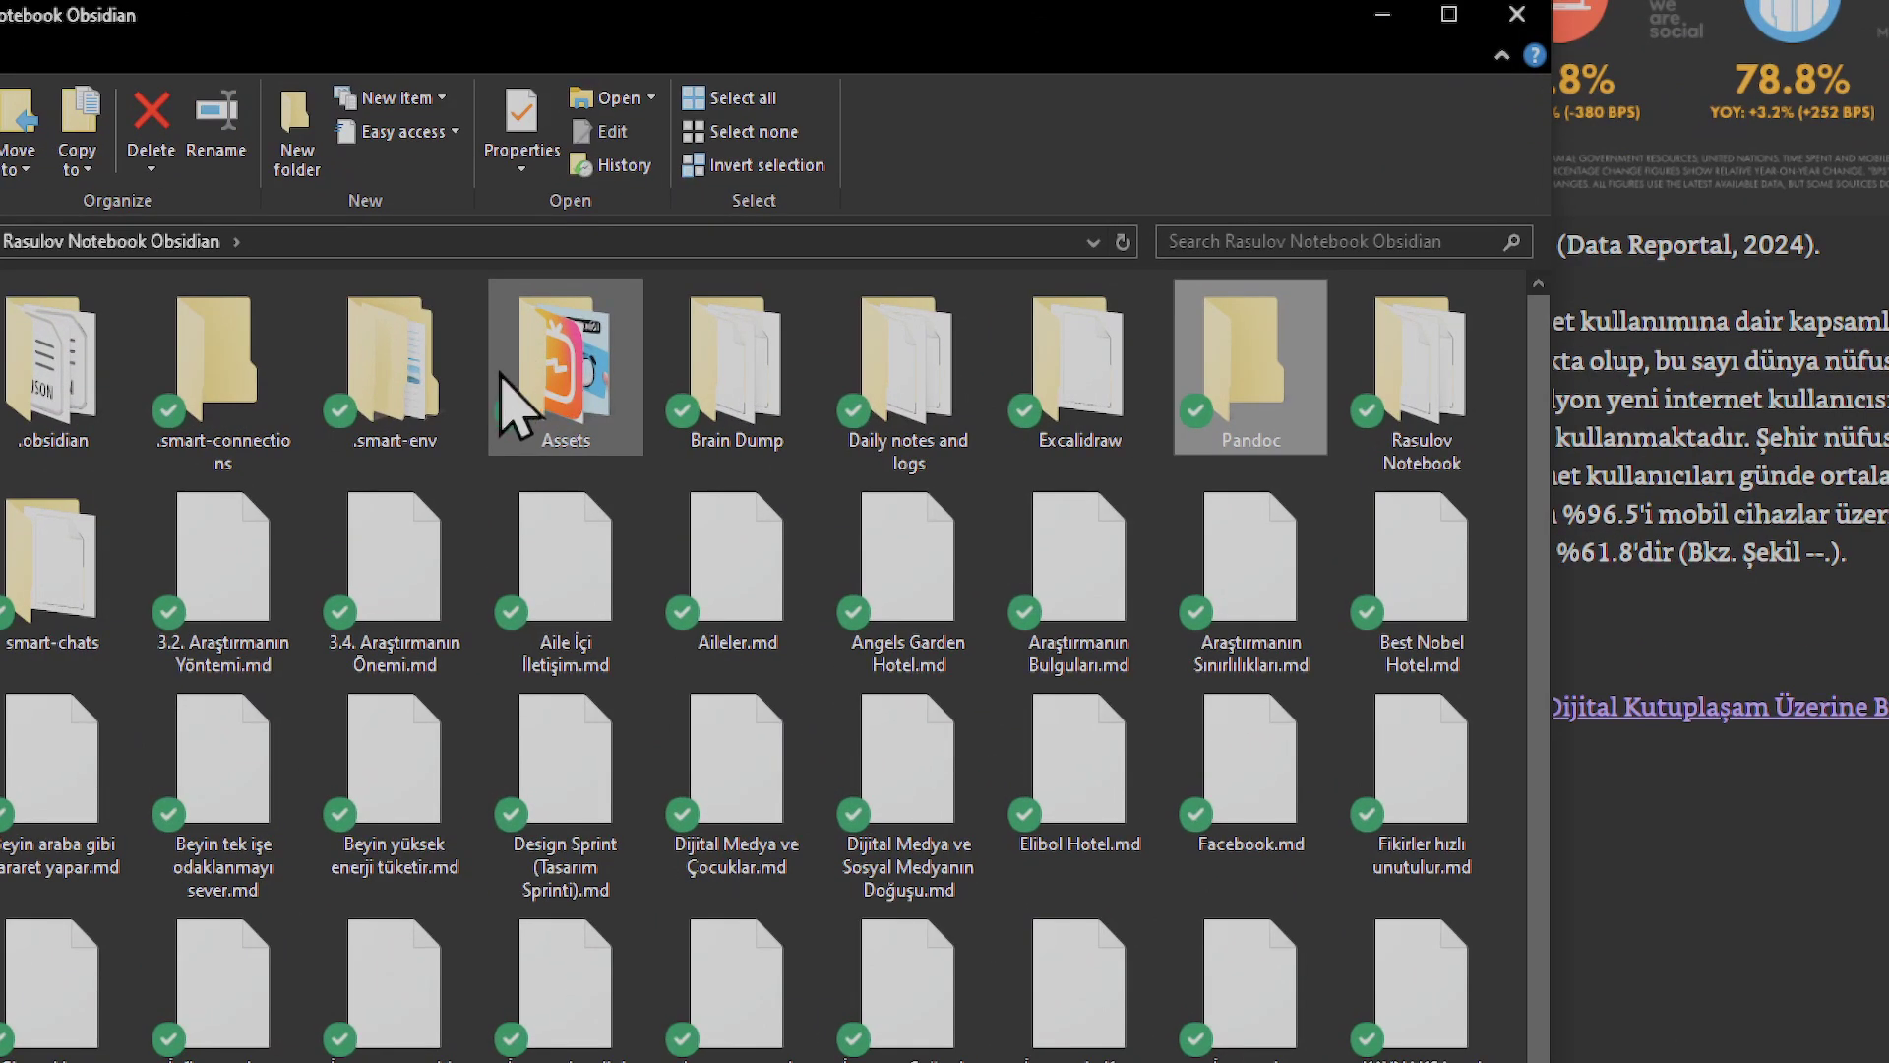
click(551, 404)
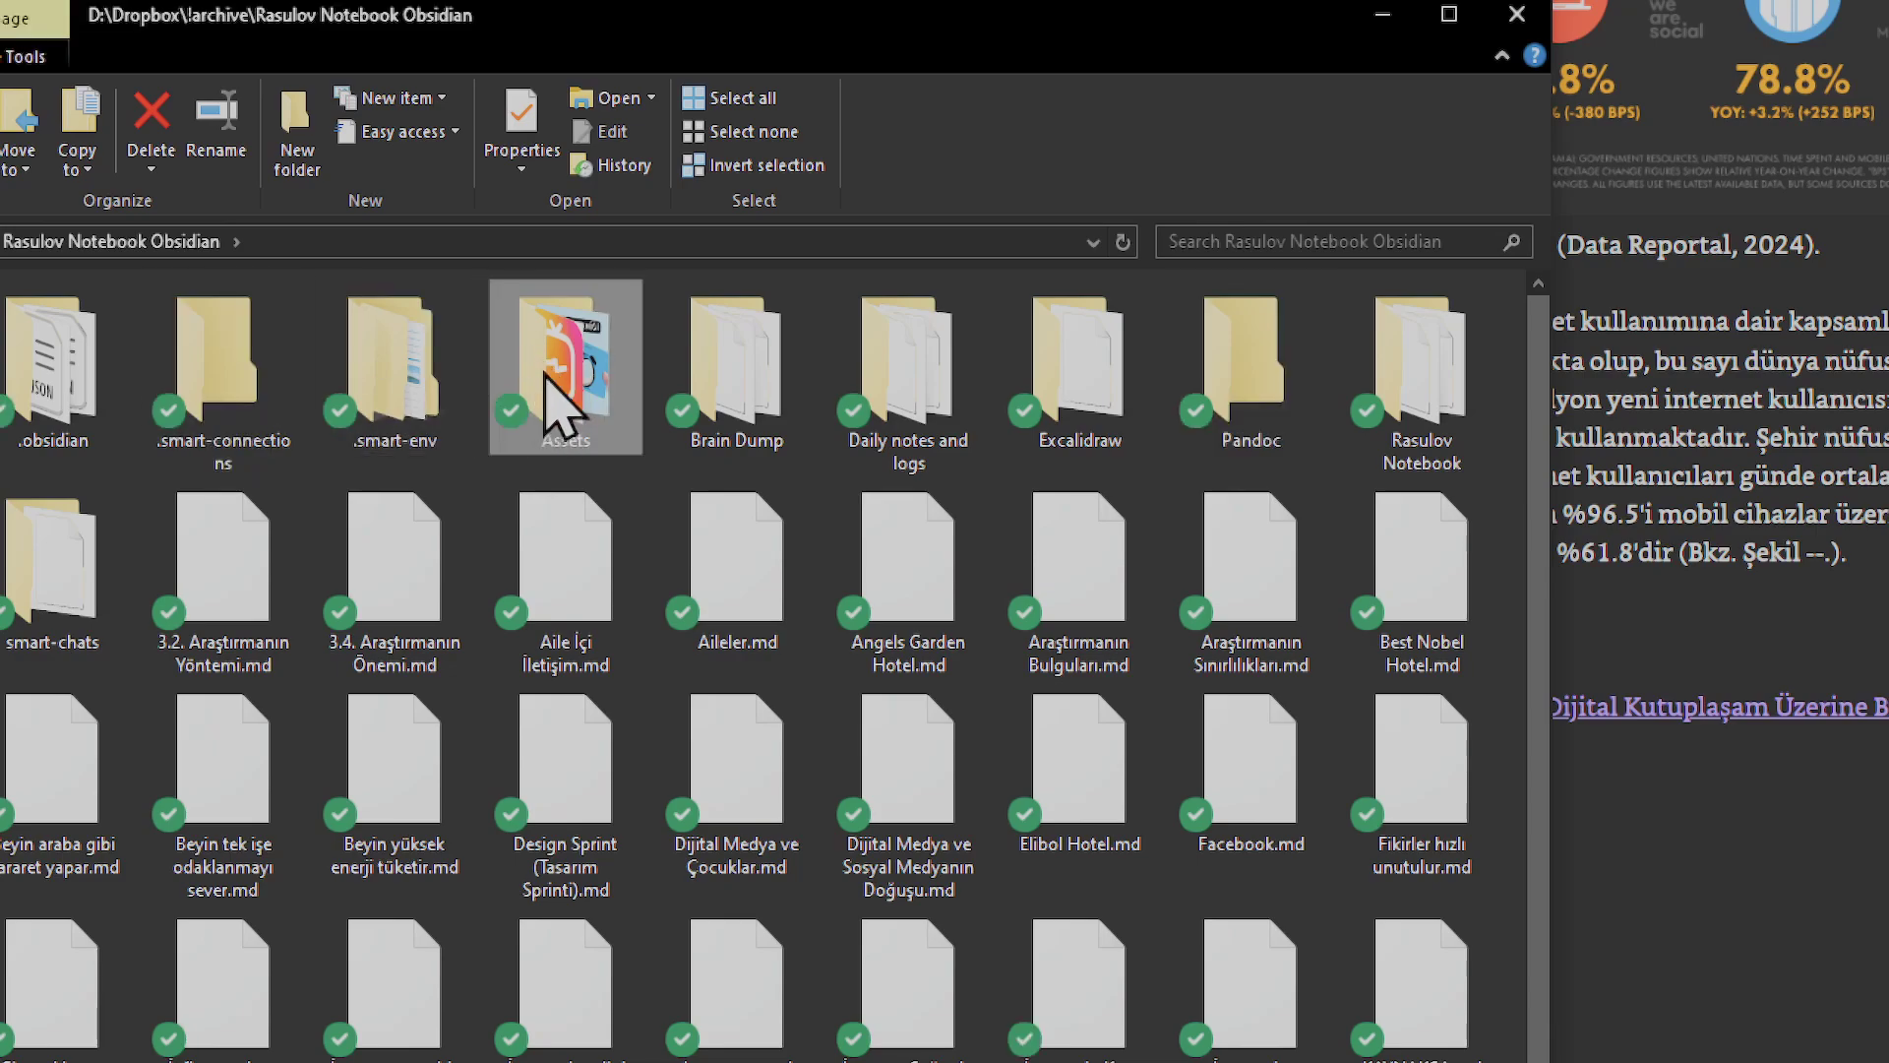
double_click(551, 404)
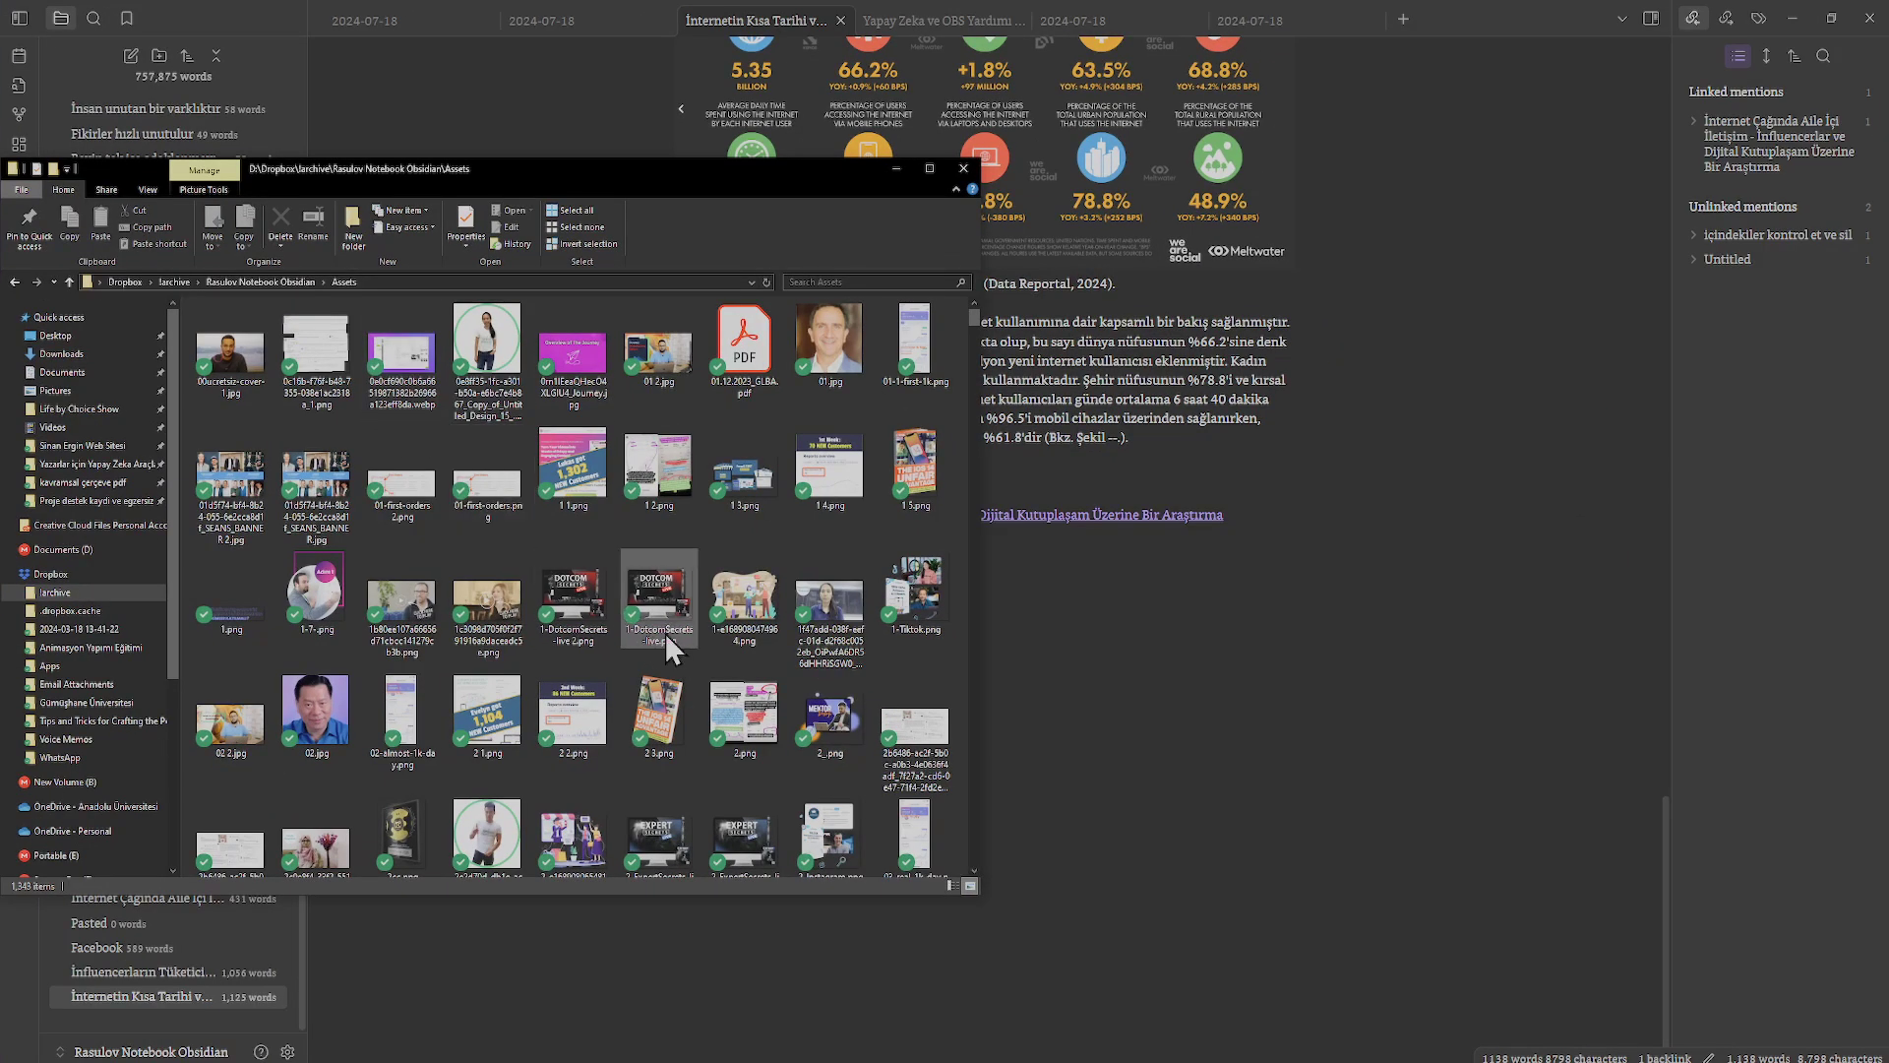
Drop 1-DotcomSecrets-live.png into the note as a test embed, then delete it.
drag(672, 649, 1089, 747)
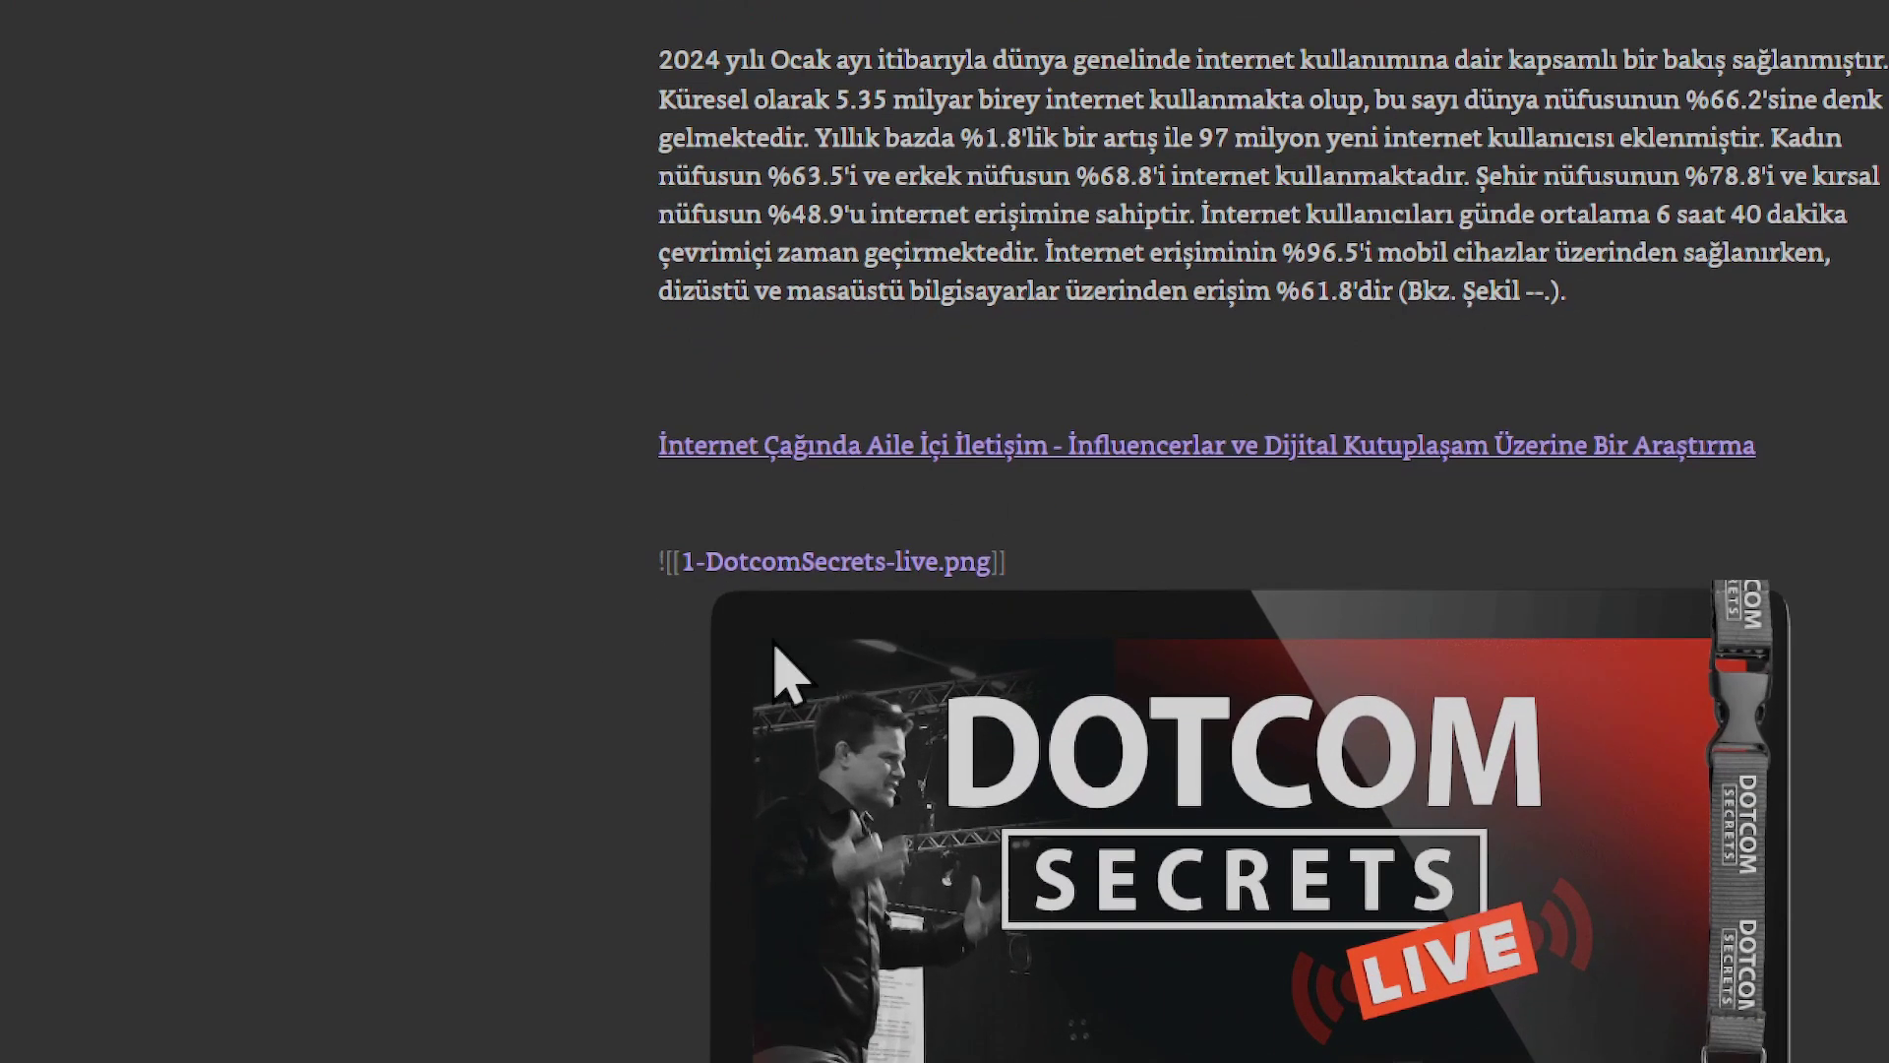
drag(1028, 559, 679, 561)
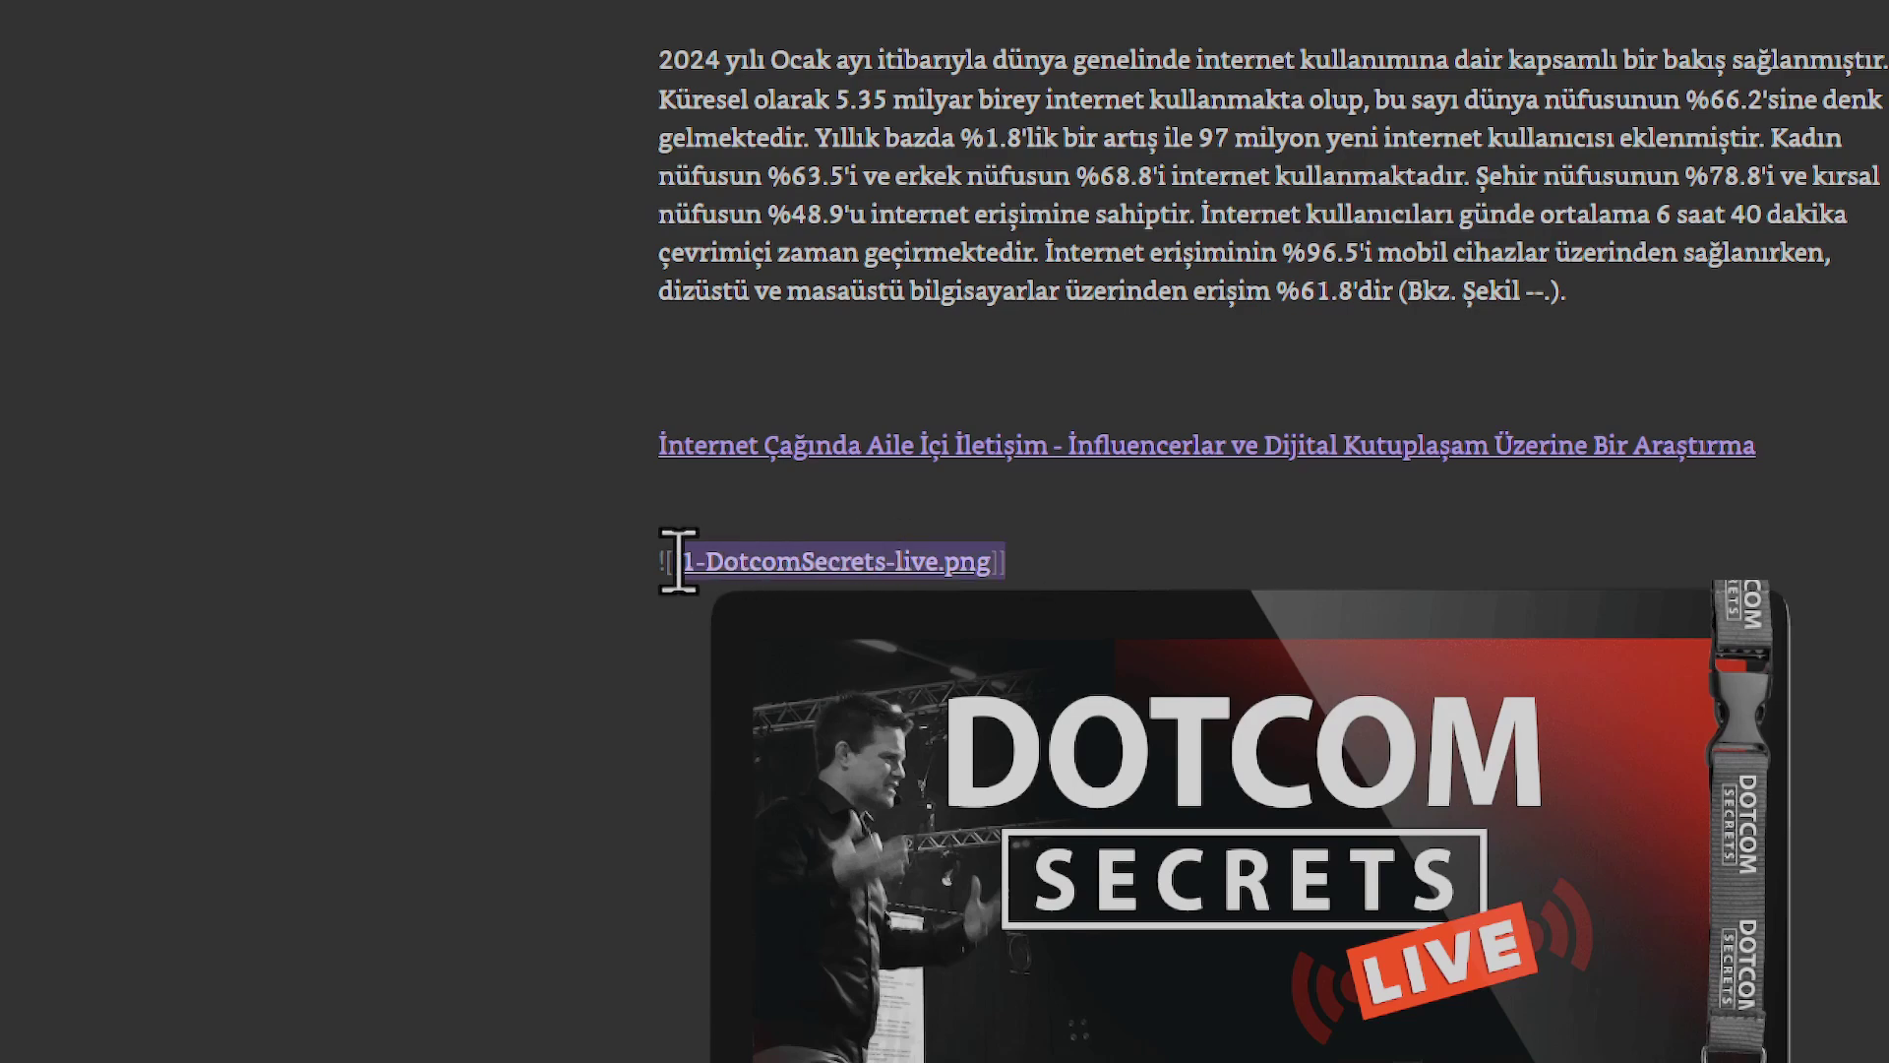
key(BackSpace)
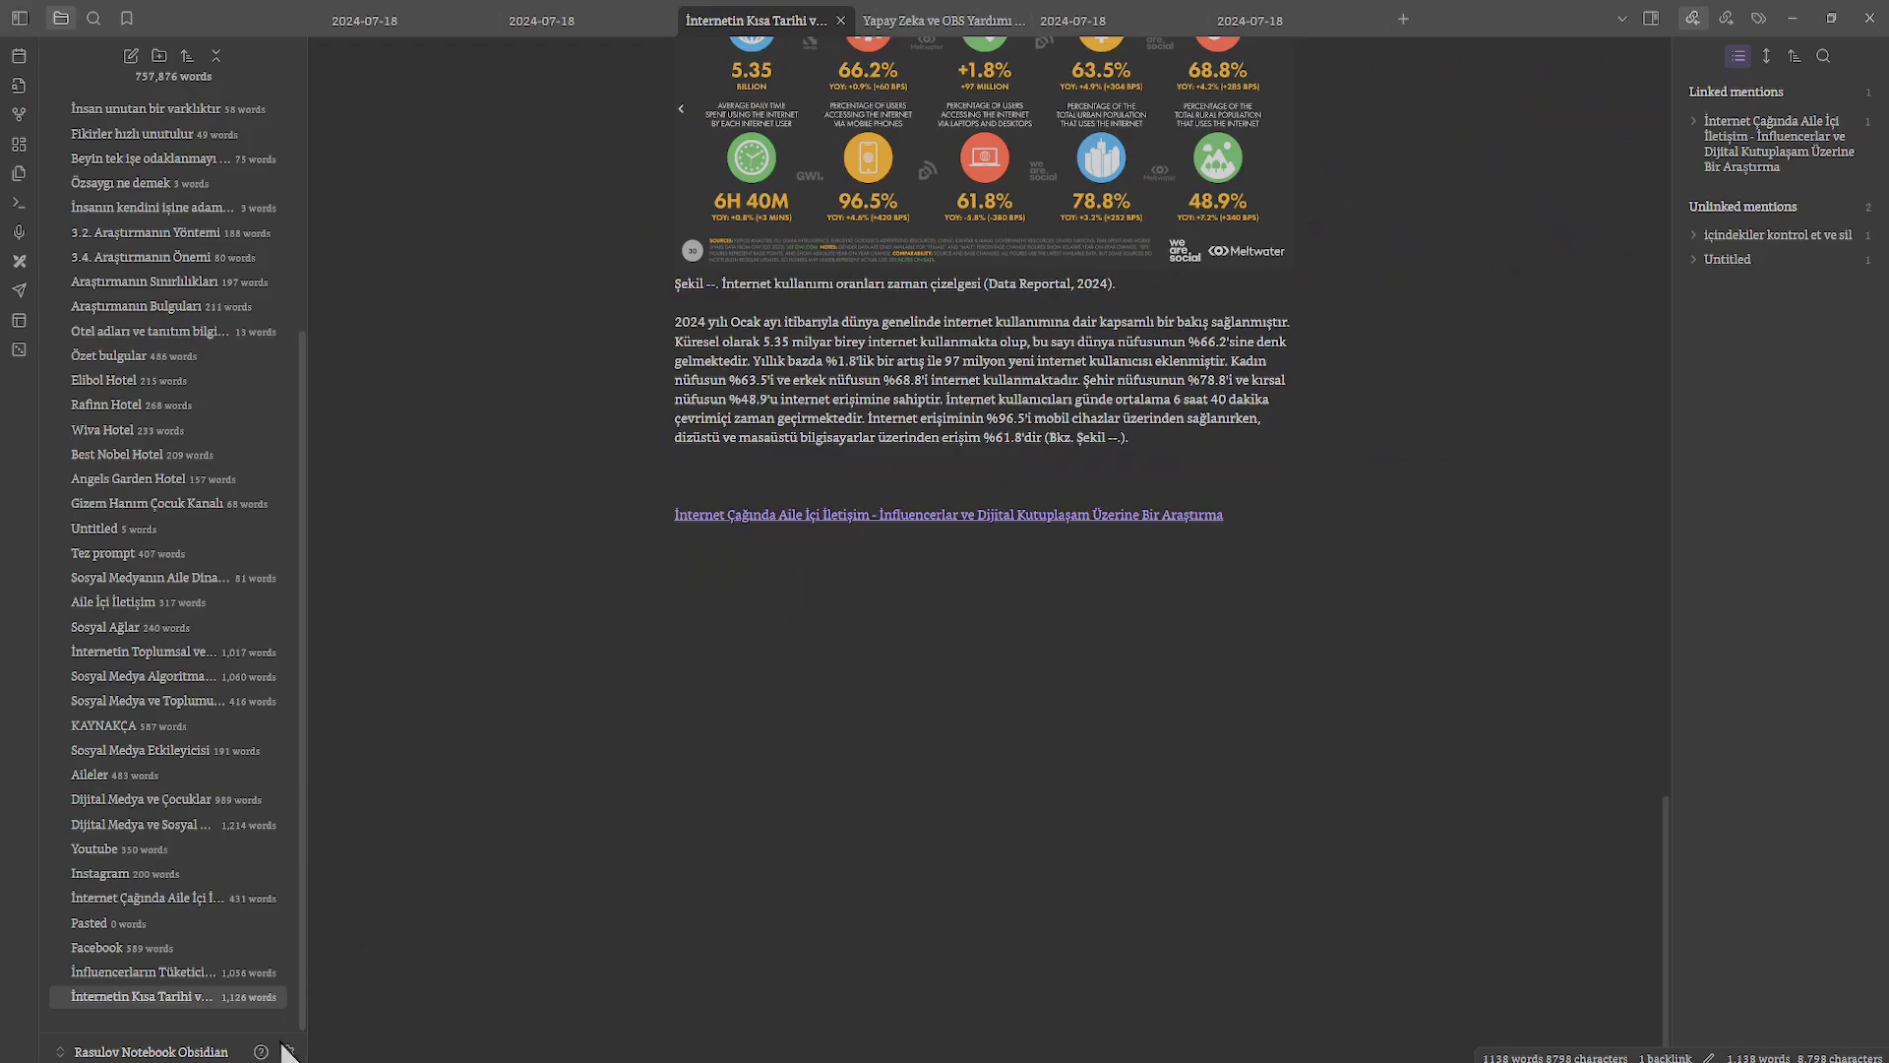
Change the New link format to 'Relative path to file' and close Settings.
click(288, 1051)
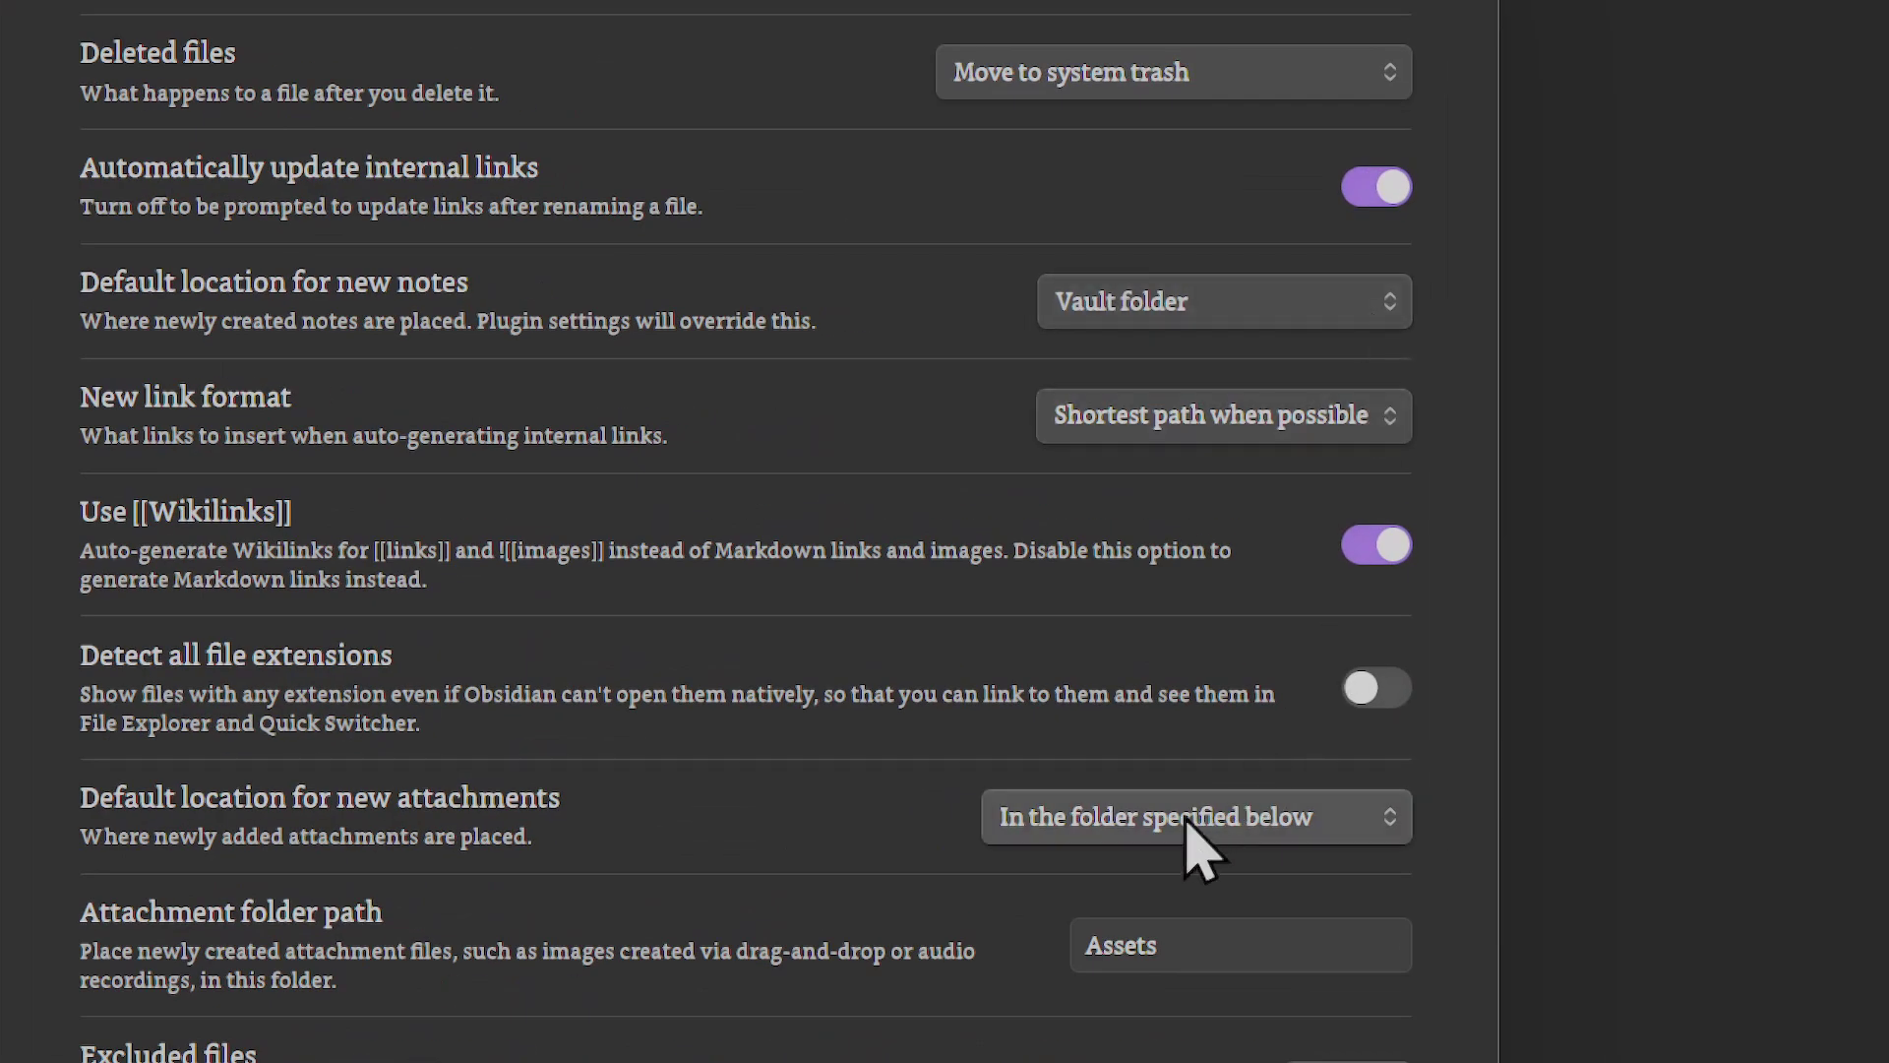
click(1225, 426)
click(1123, 506)
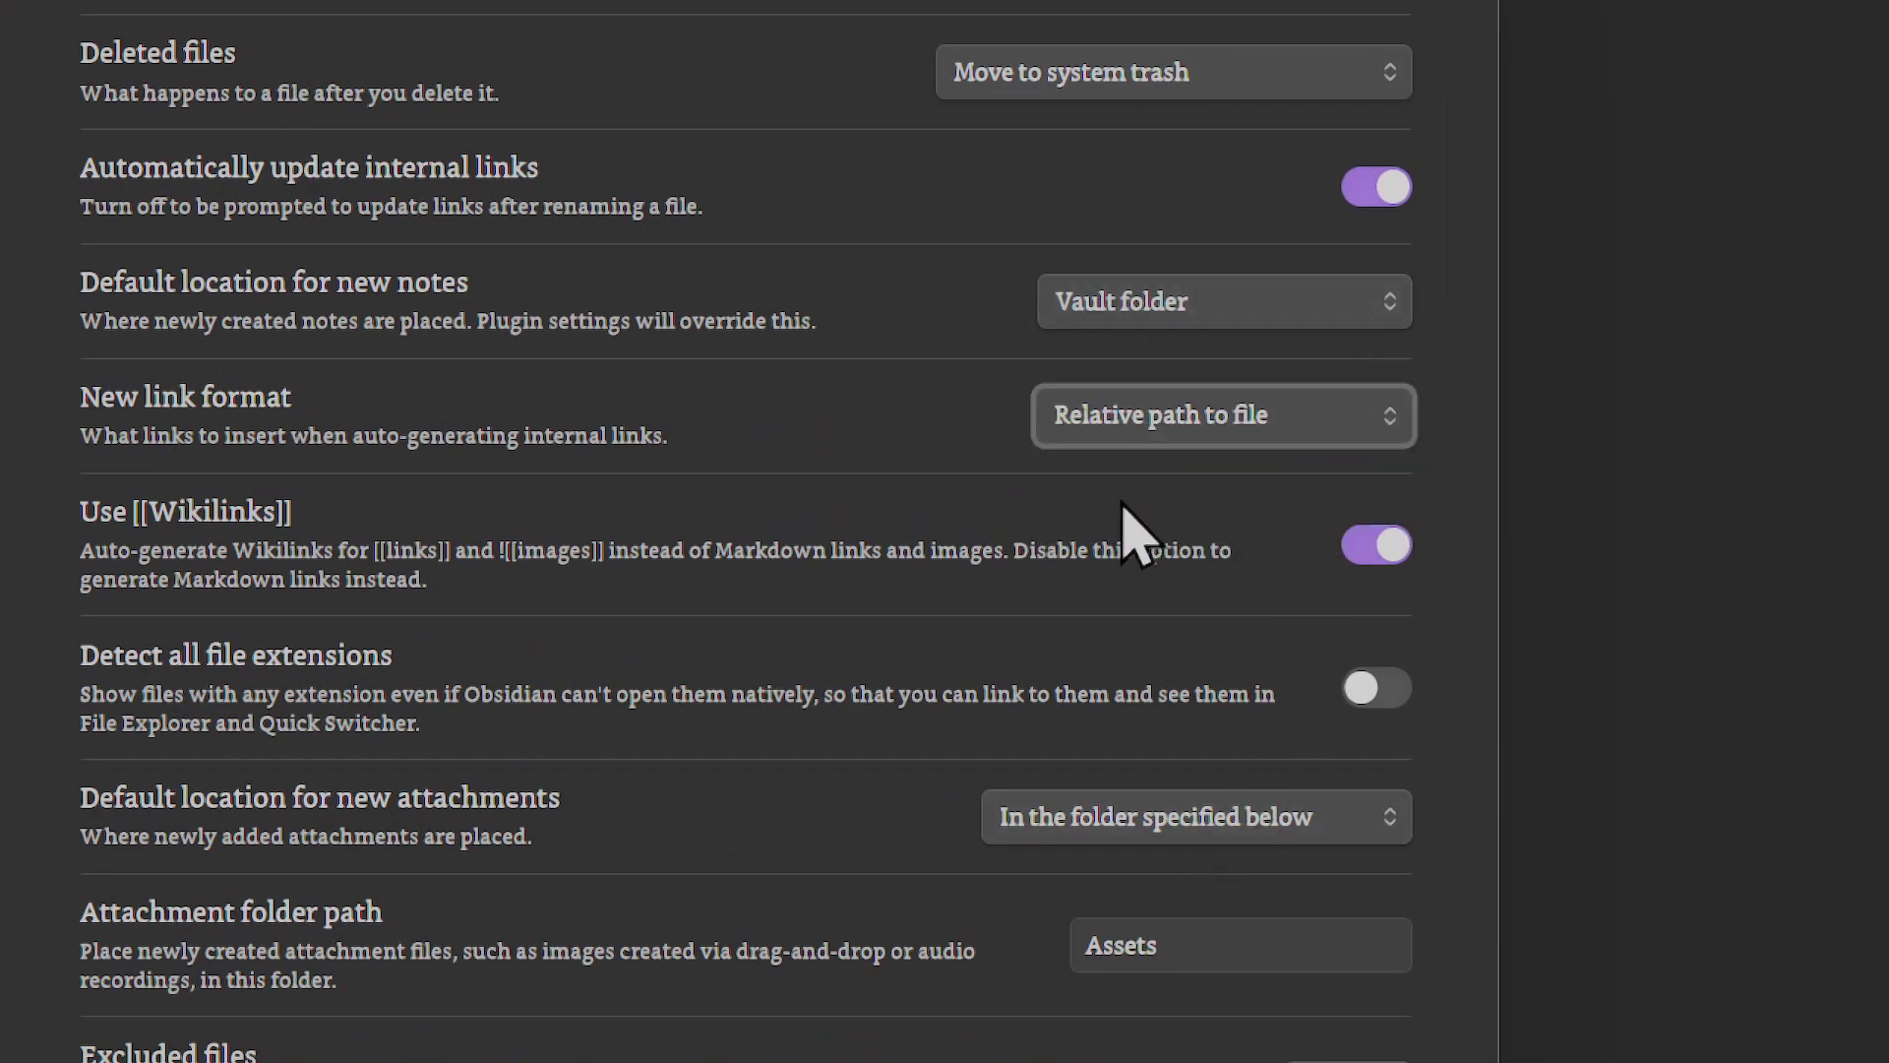
click(1409, 98)
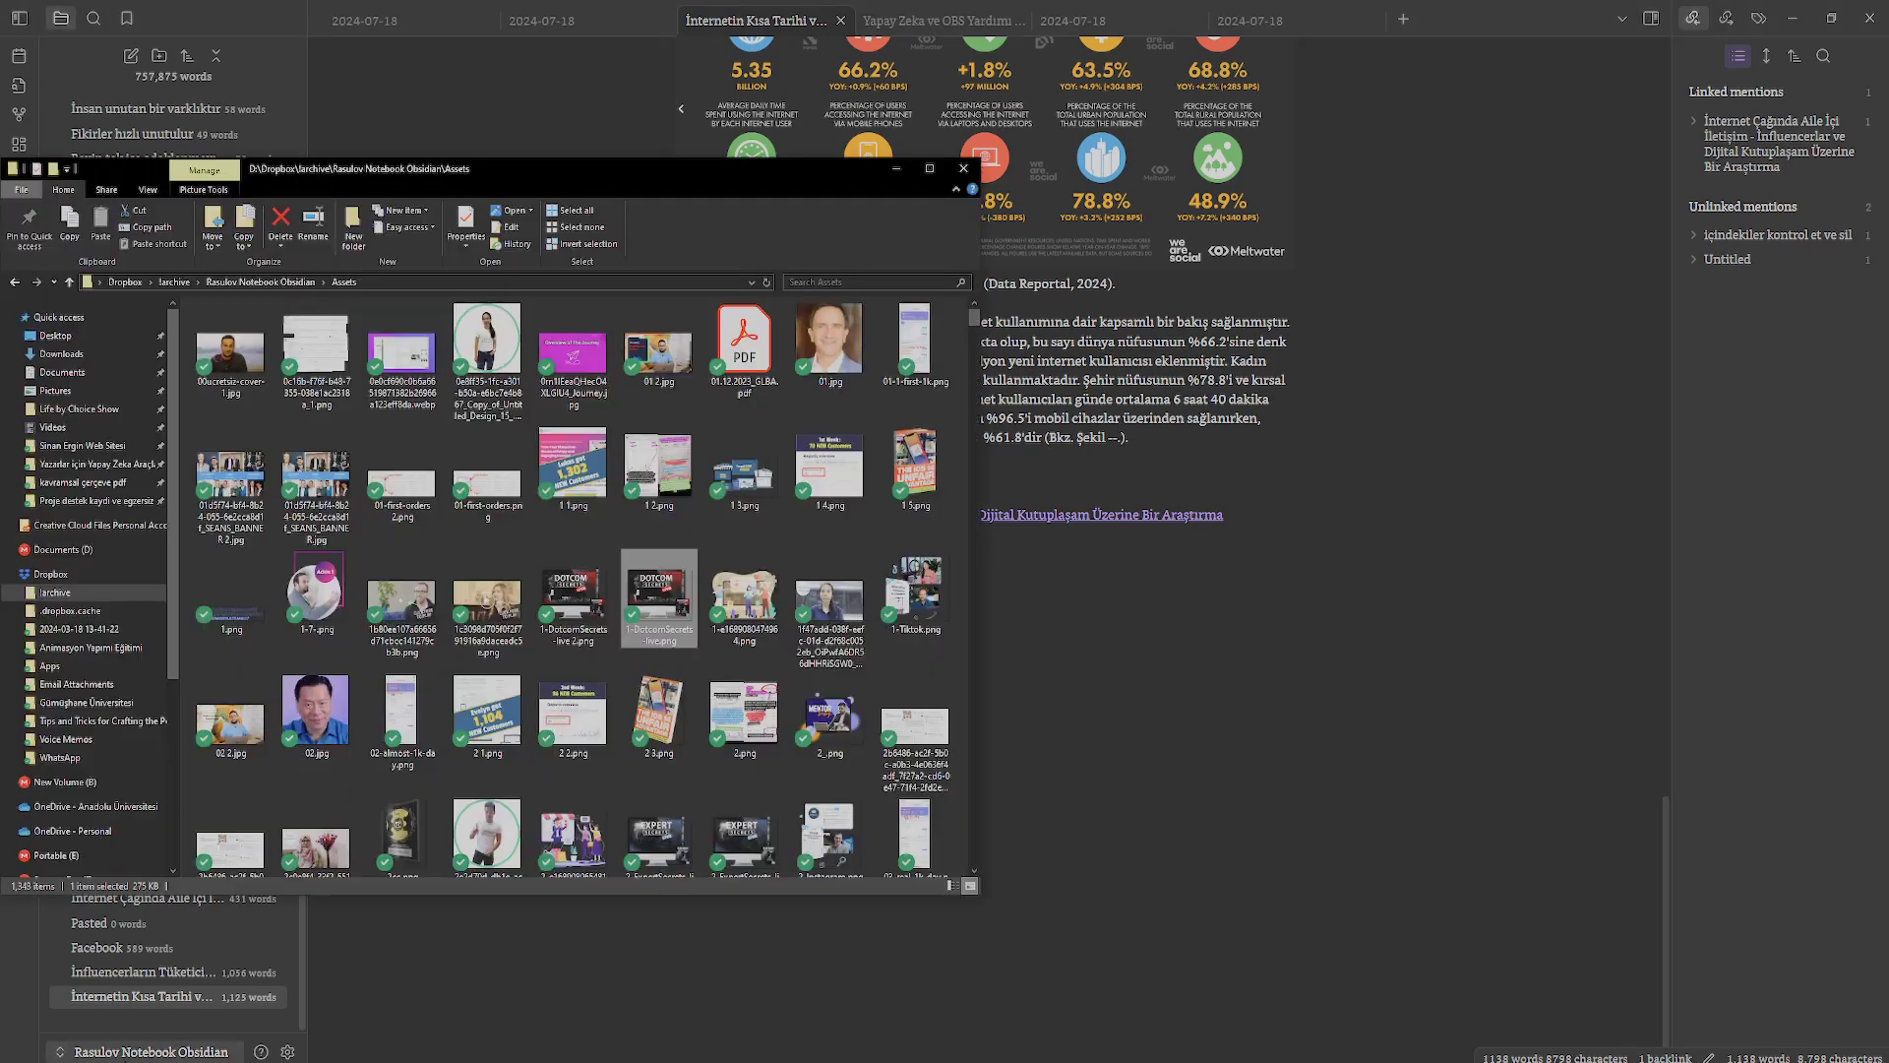
Drop 1-DotcomSecrets-live.png in again to confirm the Assets/ prefix, then delete that embed.
drag(1031, 754, 1083, 786)
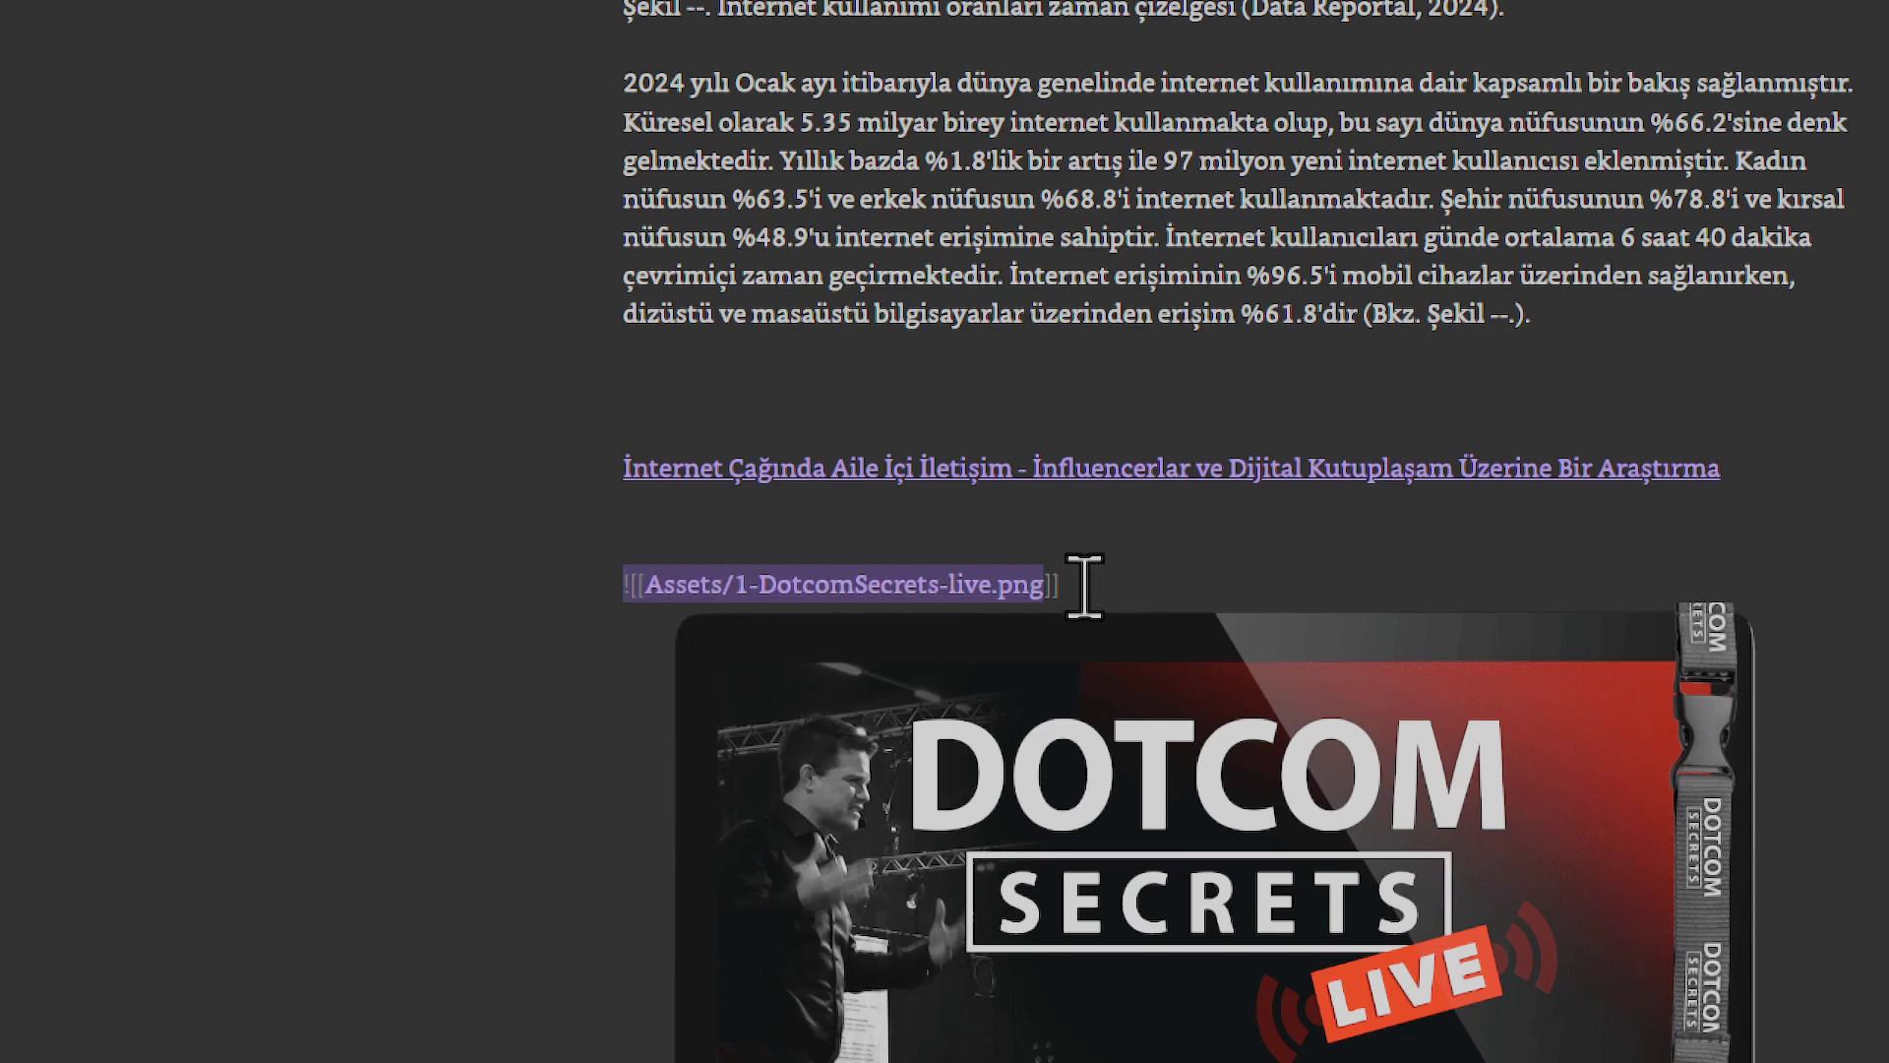
drag(1090, 581, 591, 581)
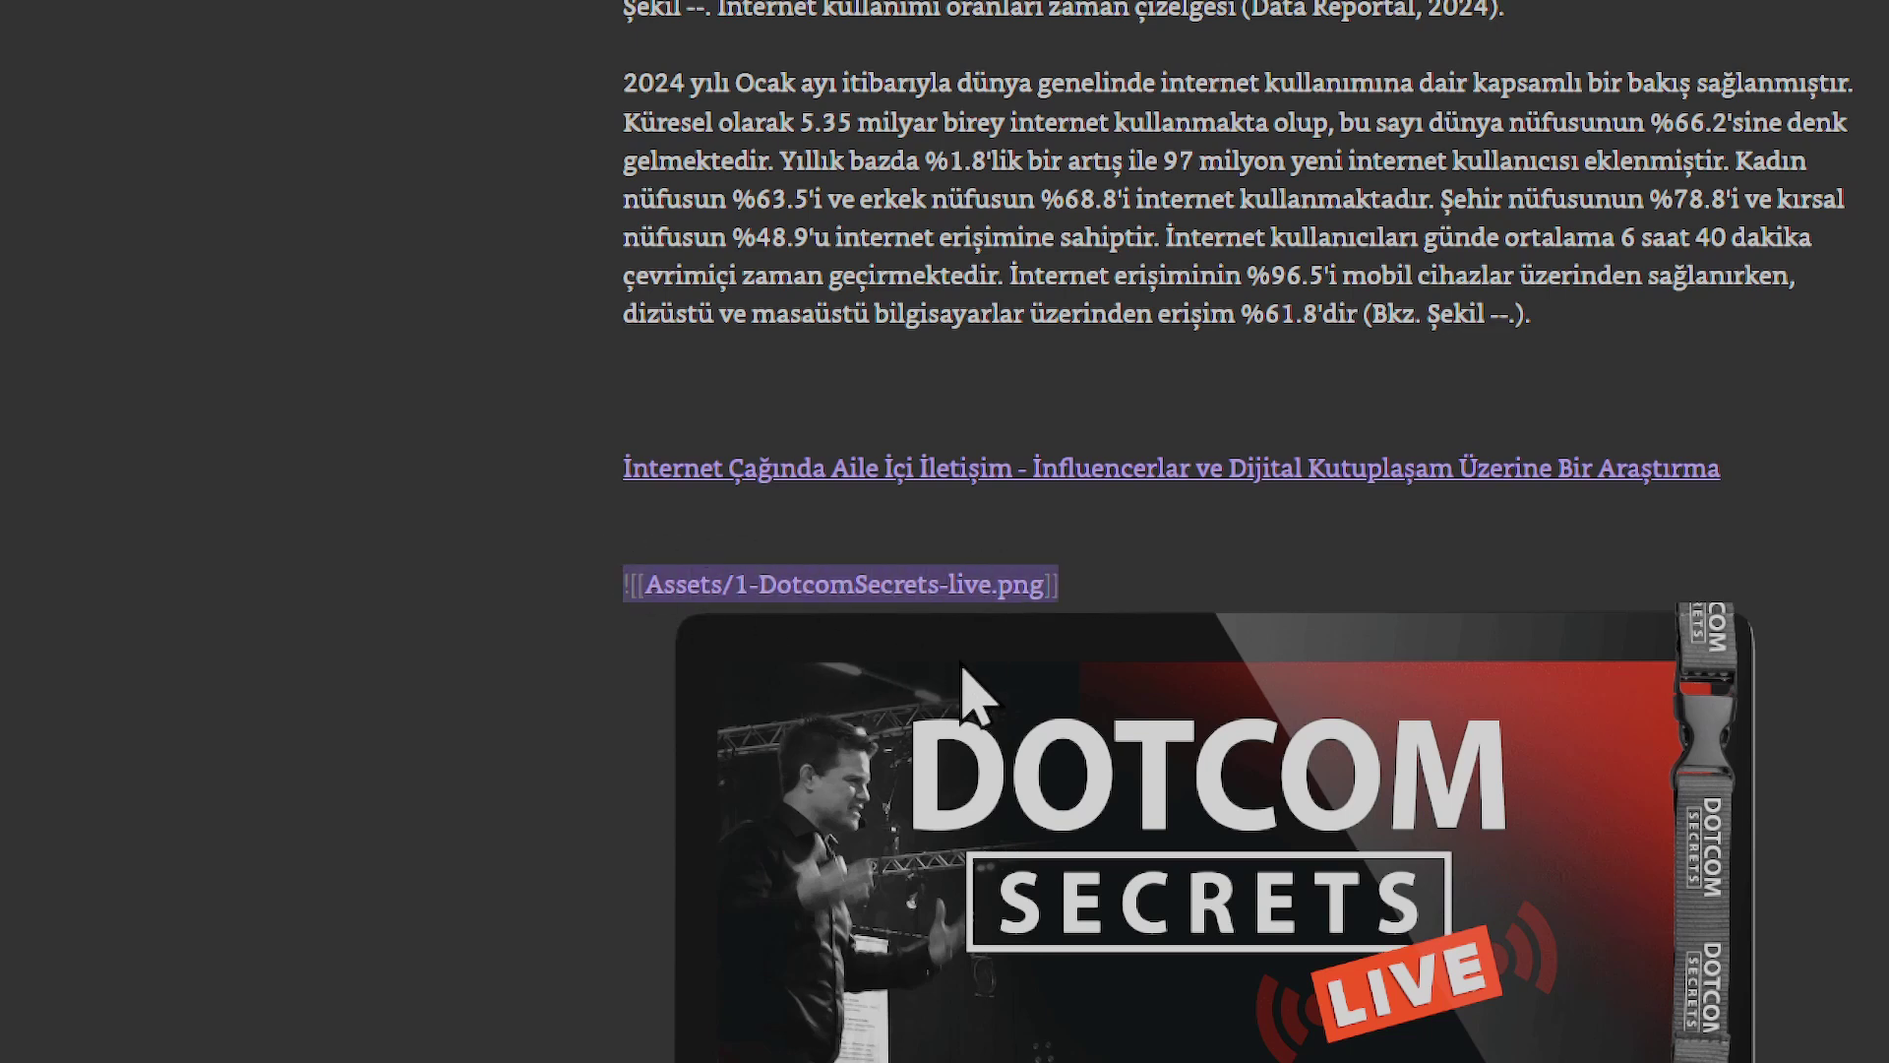
key(BackSpace)
key(BackSpace)
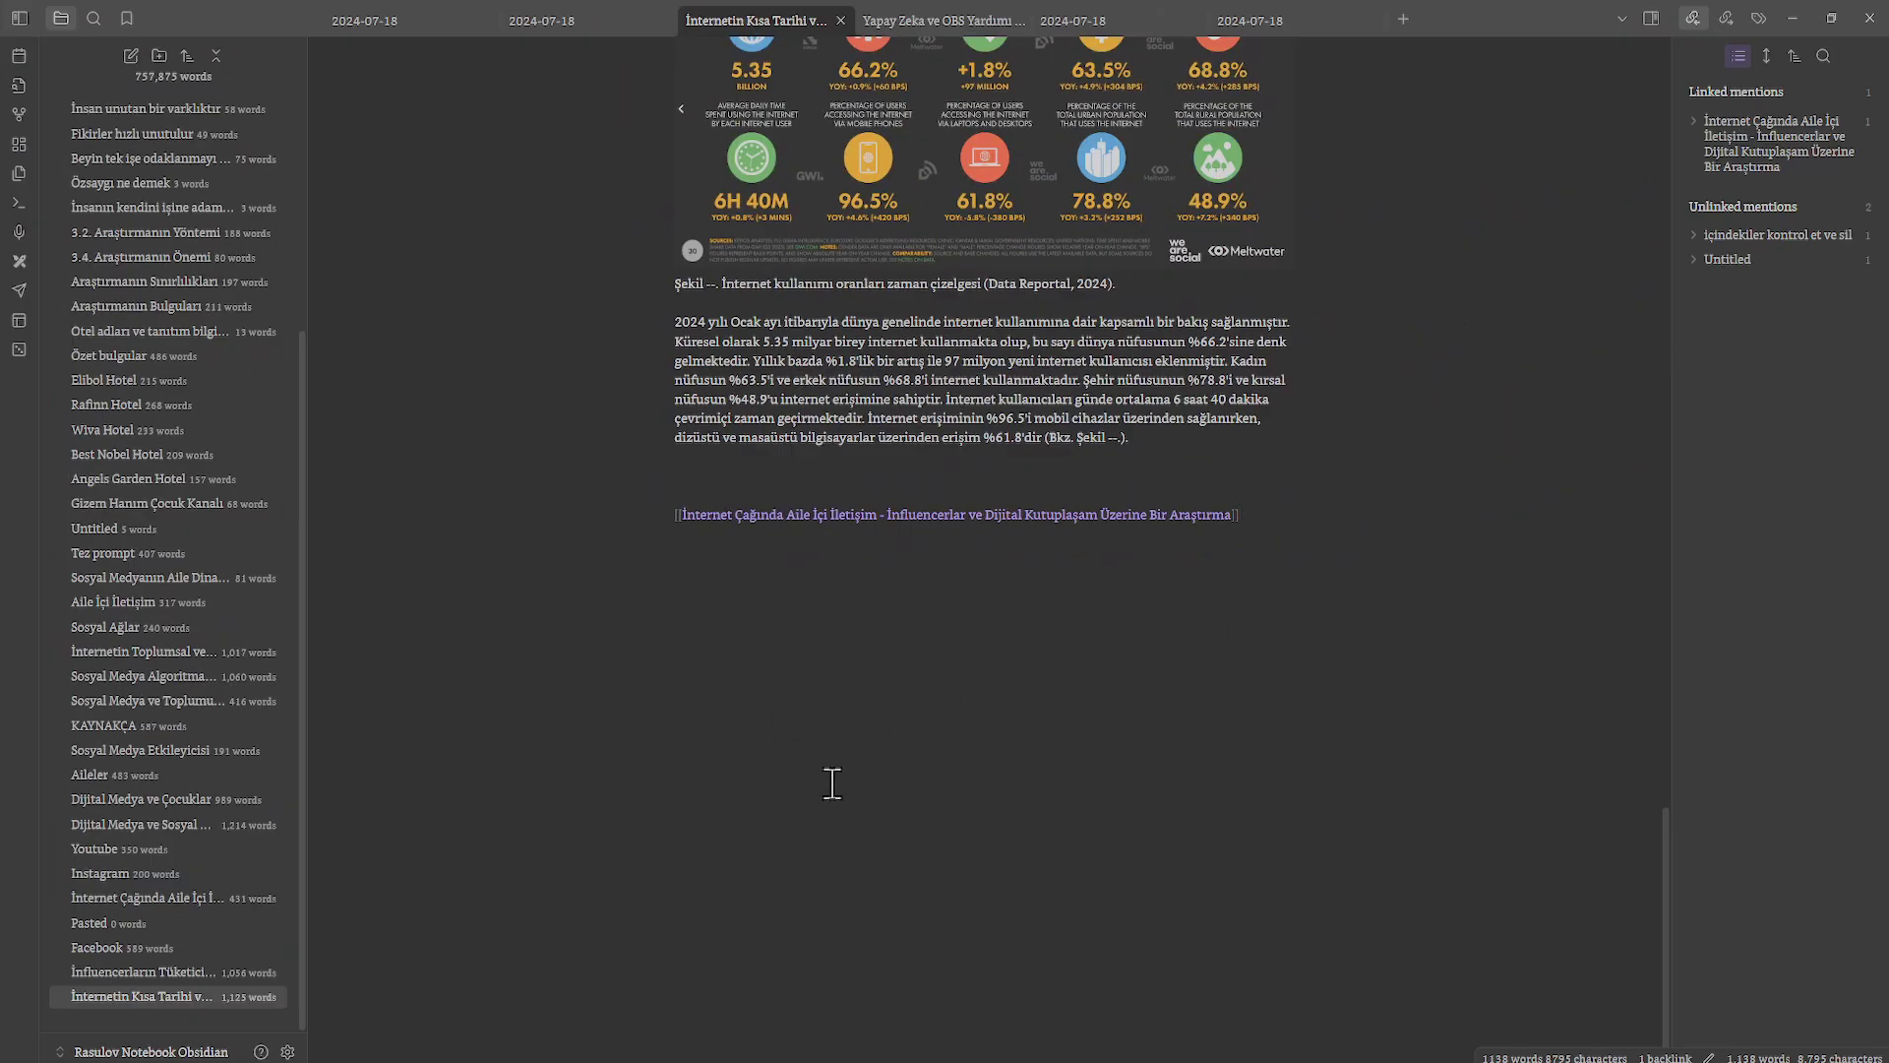
drag(1649, 888, 1650, 294)
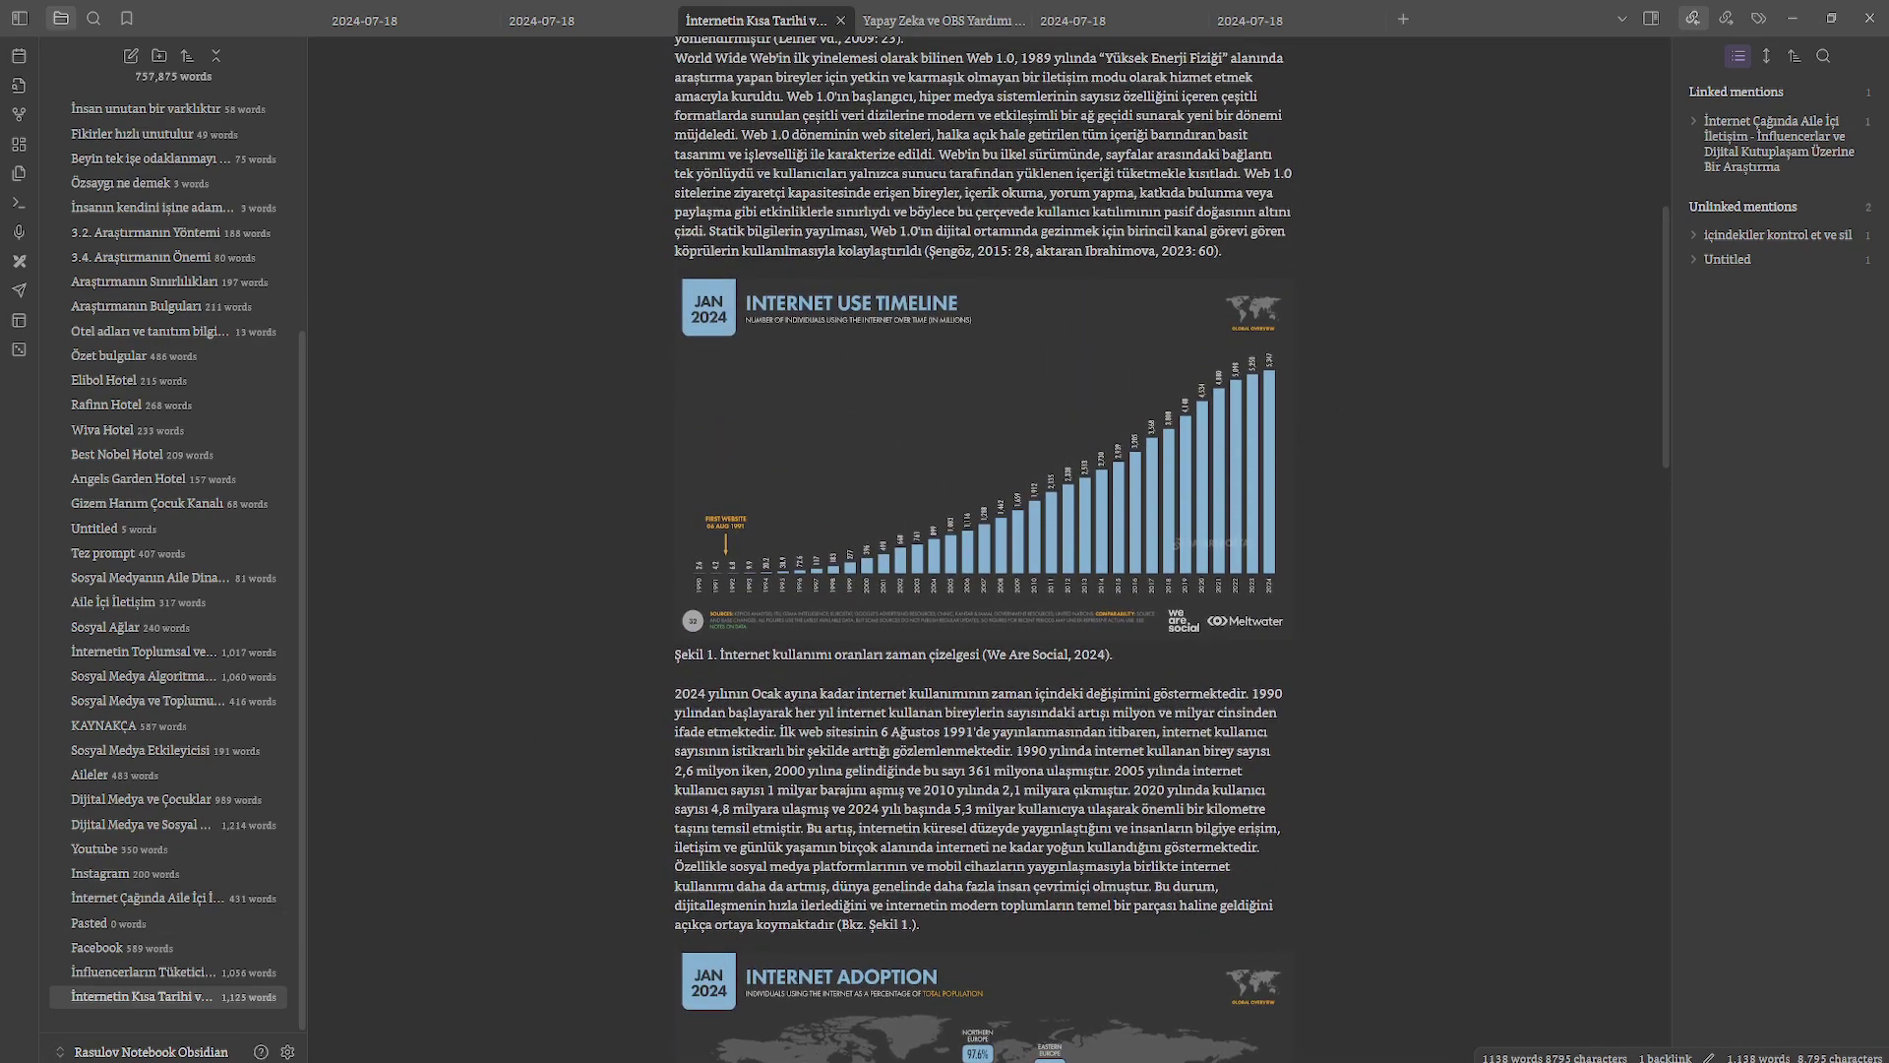
click(288, 1051)
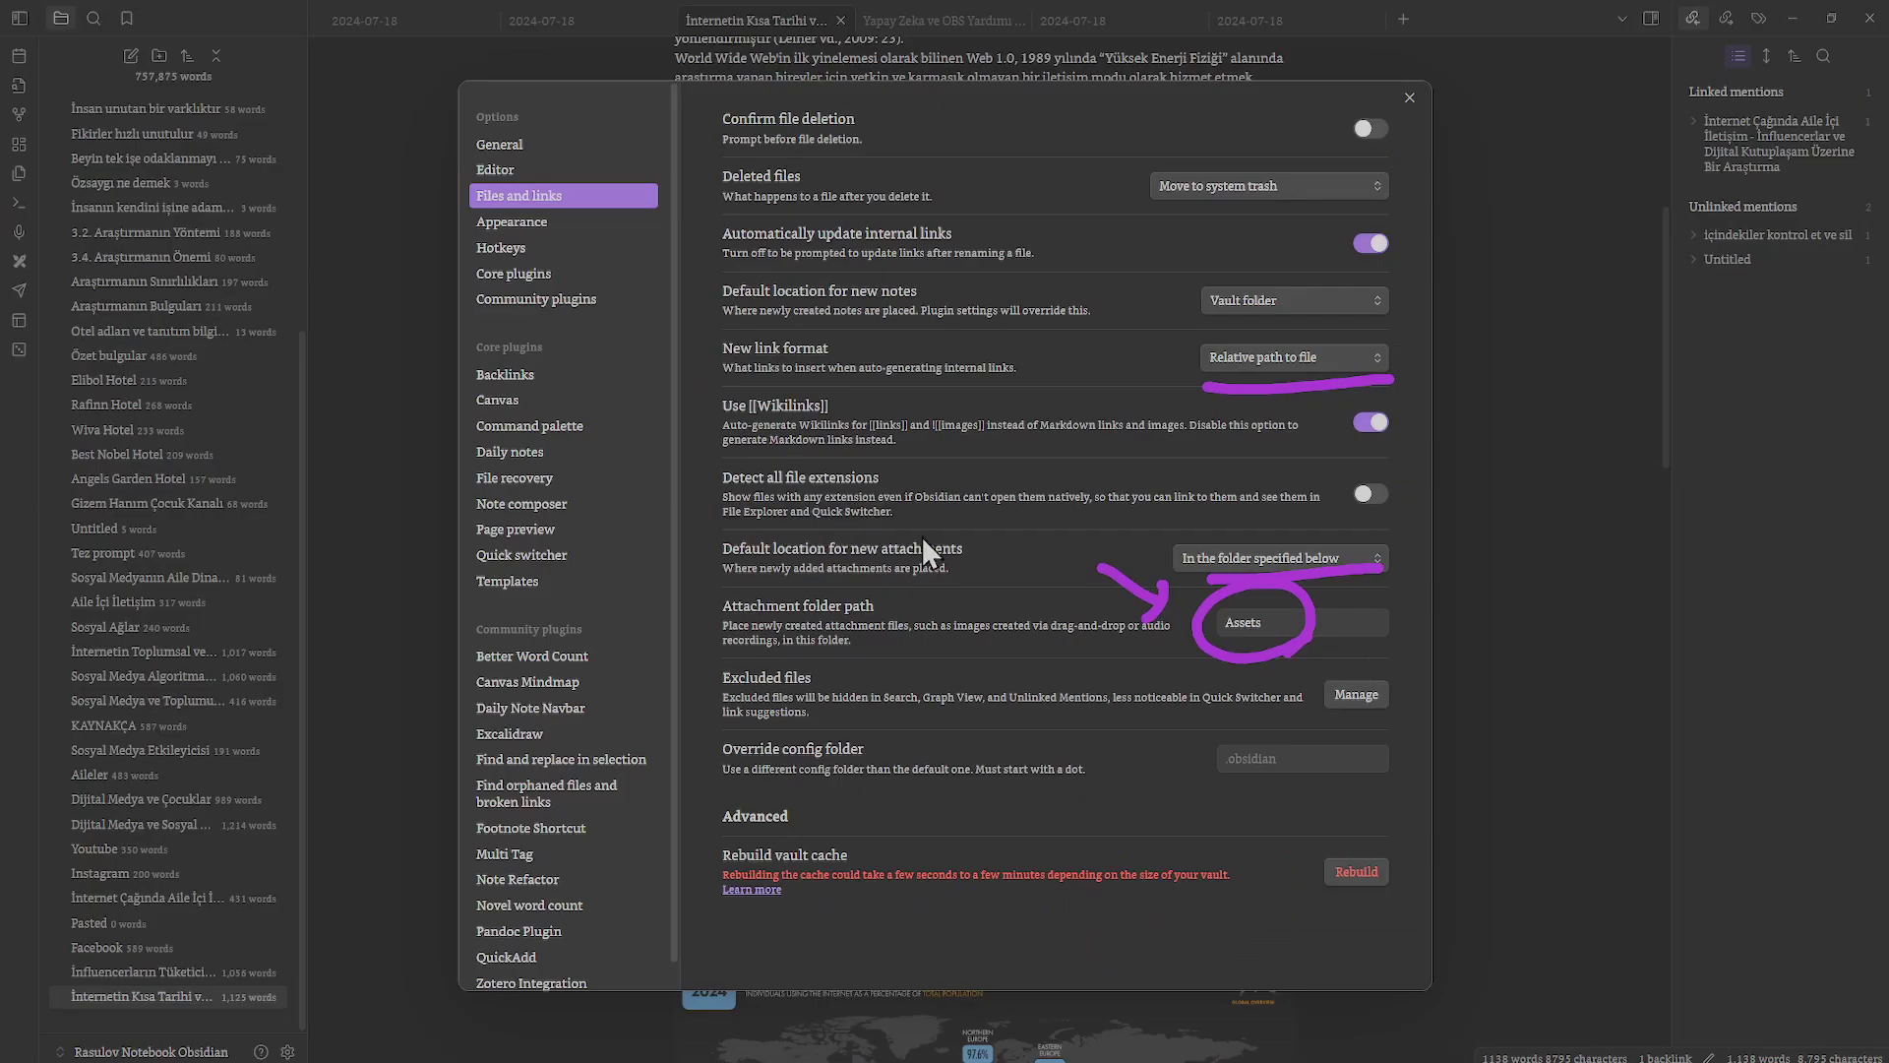
click(1410, 97)
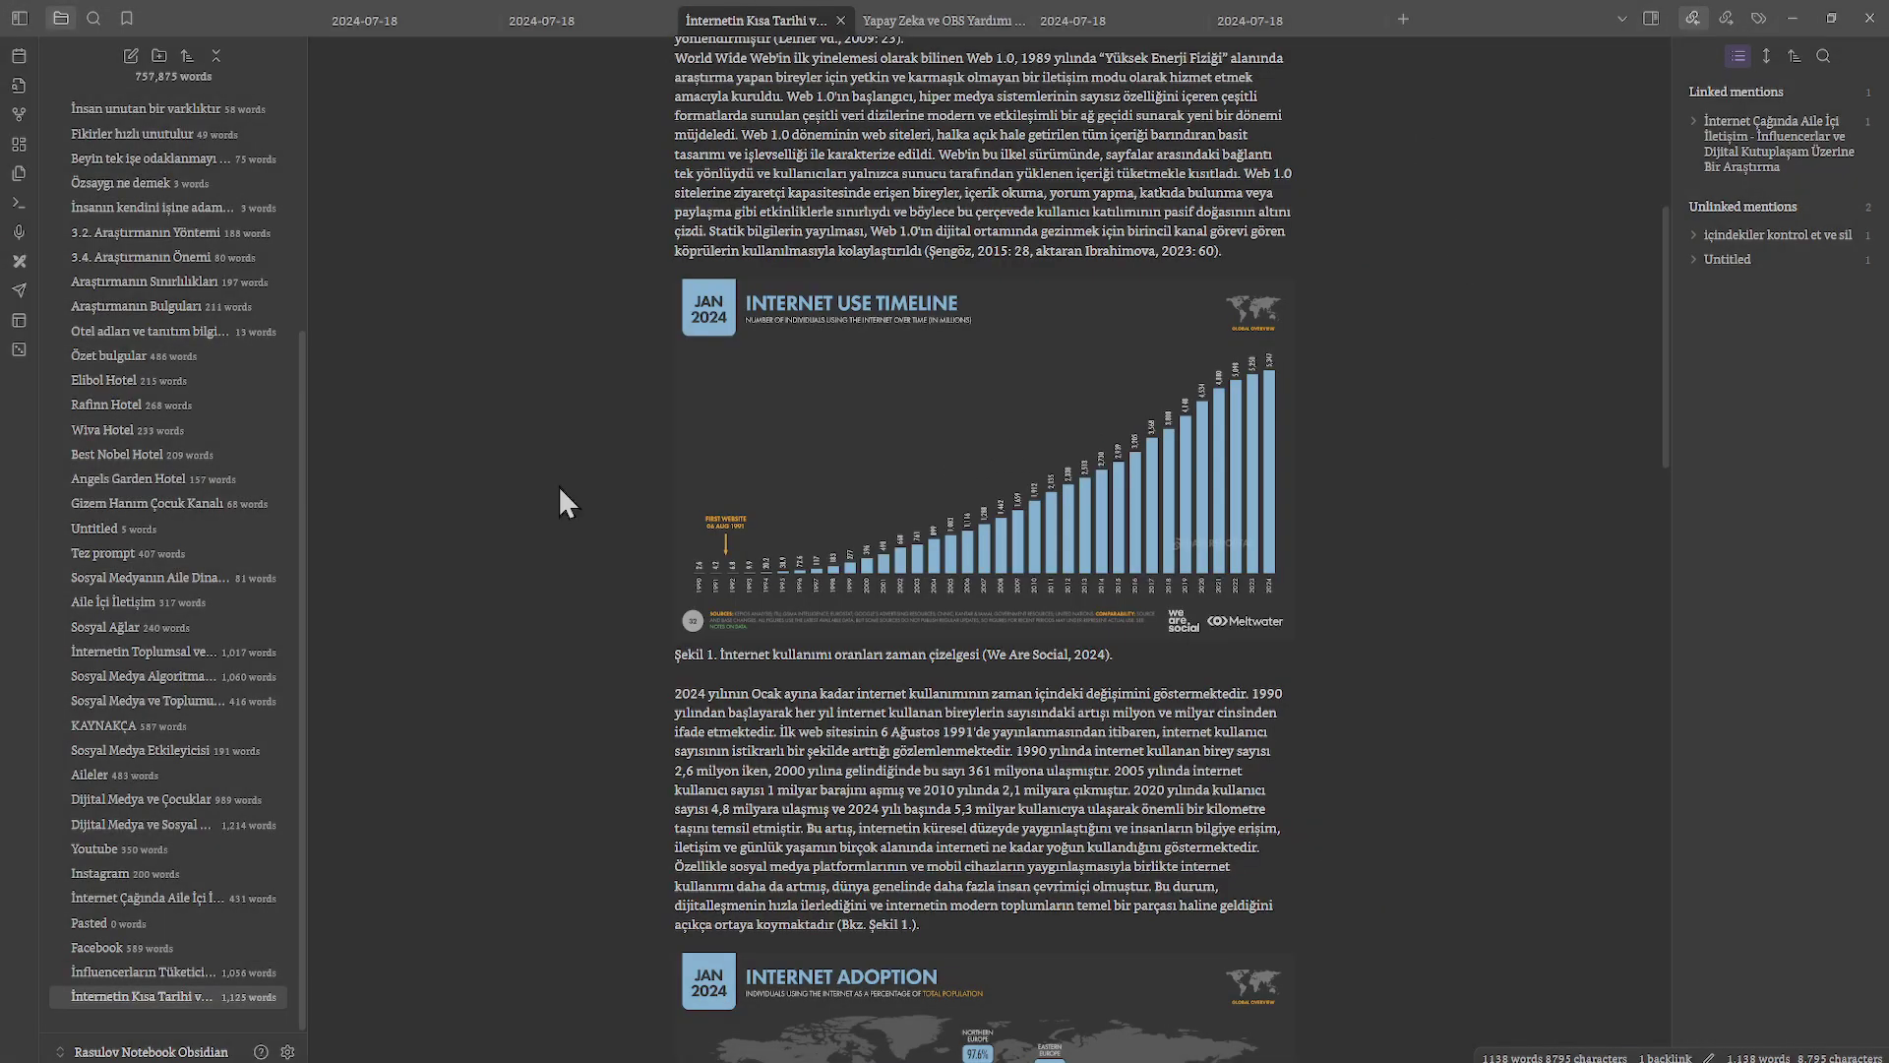
click(1740, 121)
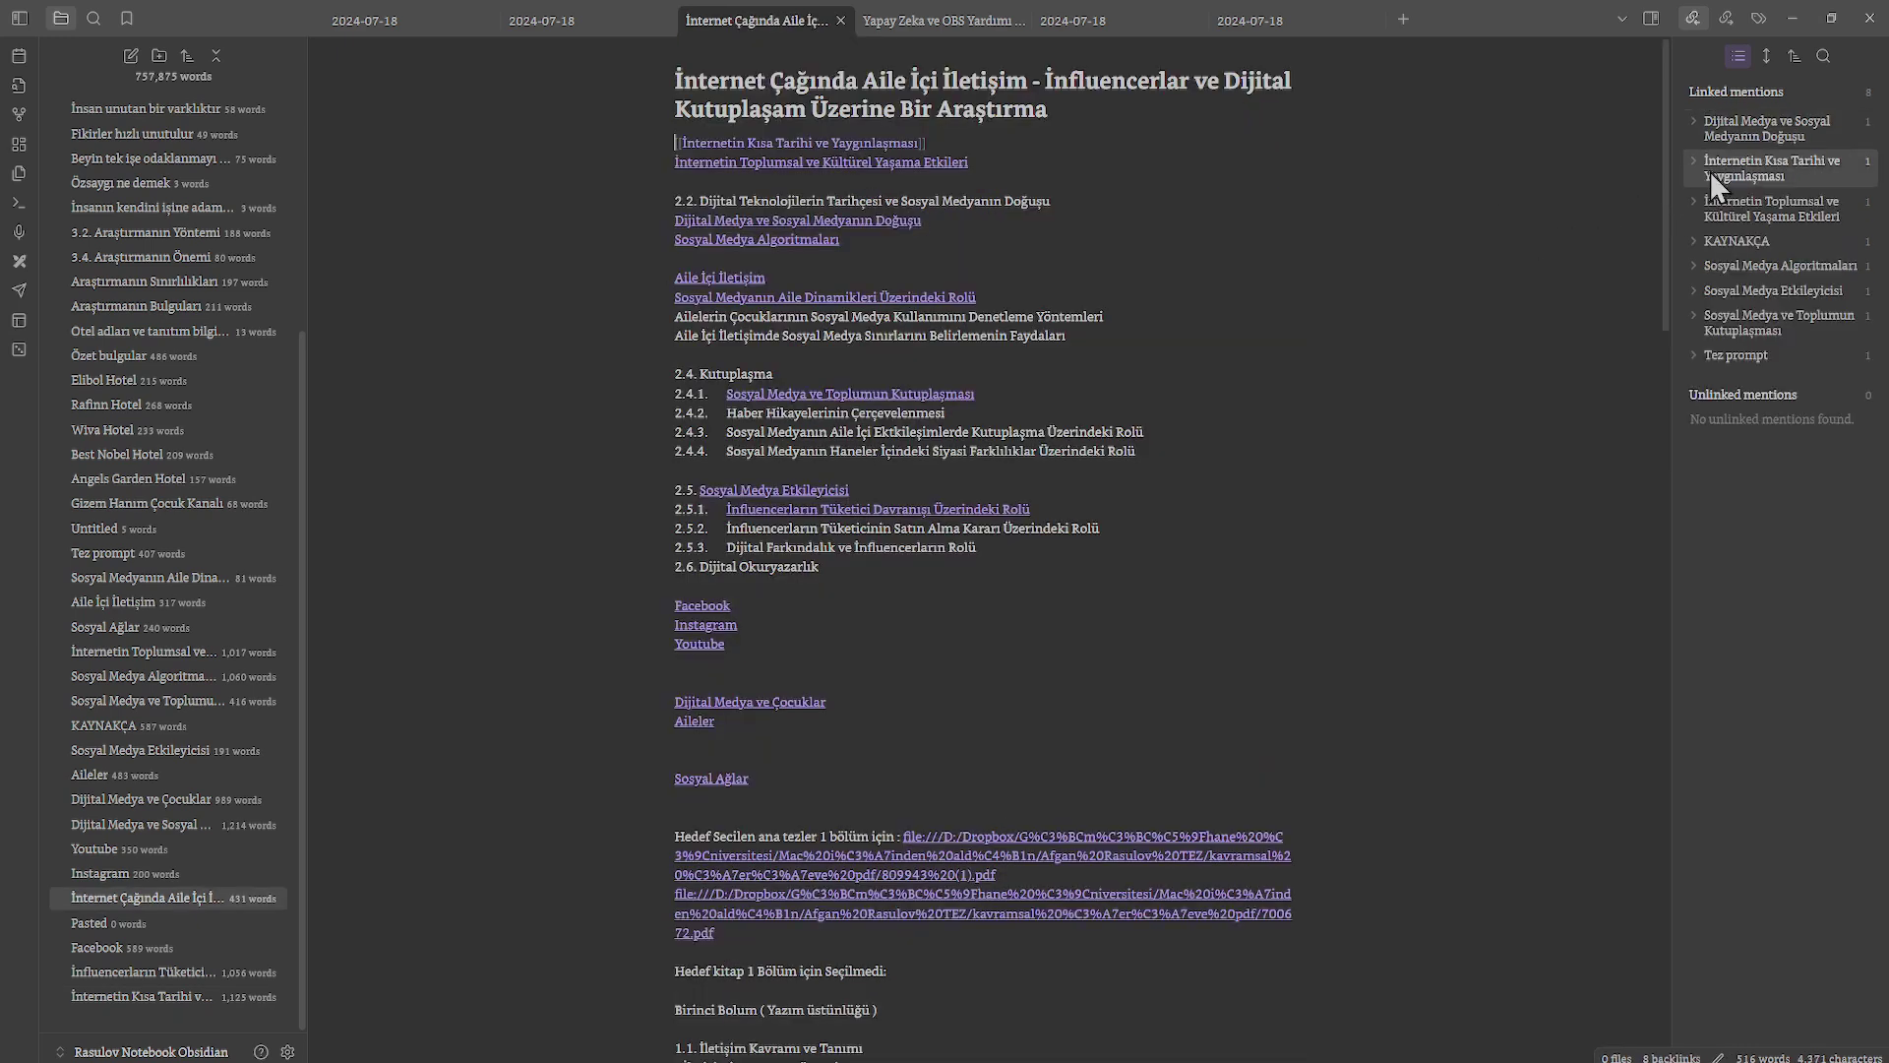
Visit the Sosyal Medya note, then reveal the timeline and map embed links in İnternetin Kısa Tarihi.
click(847, 394)
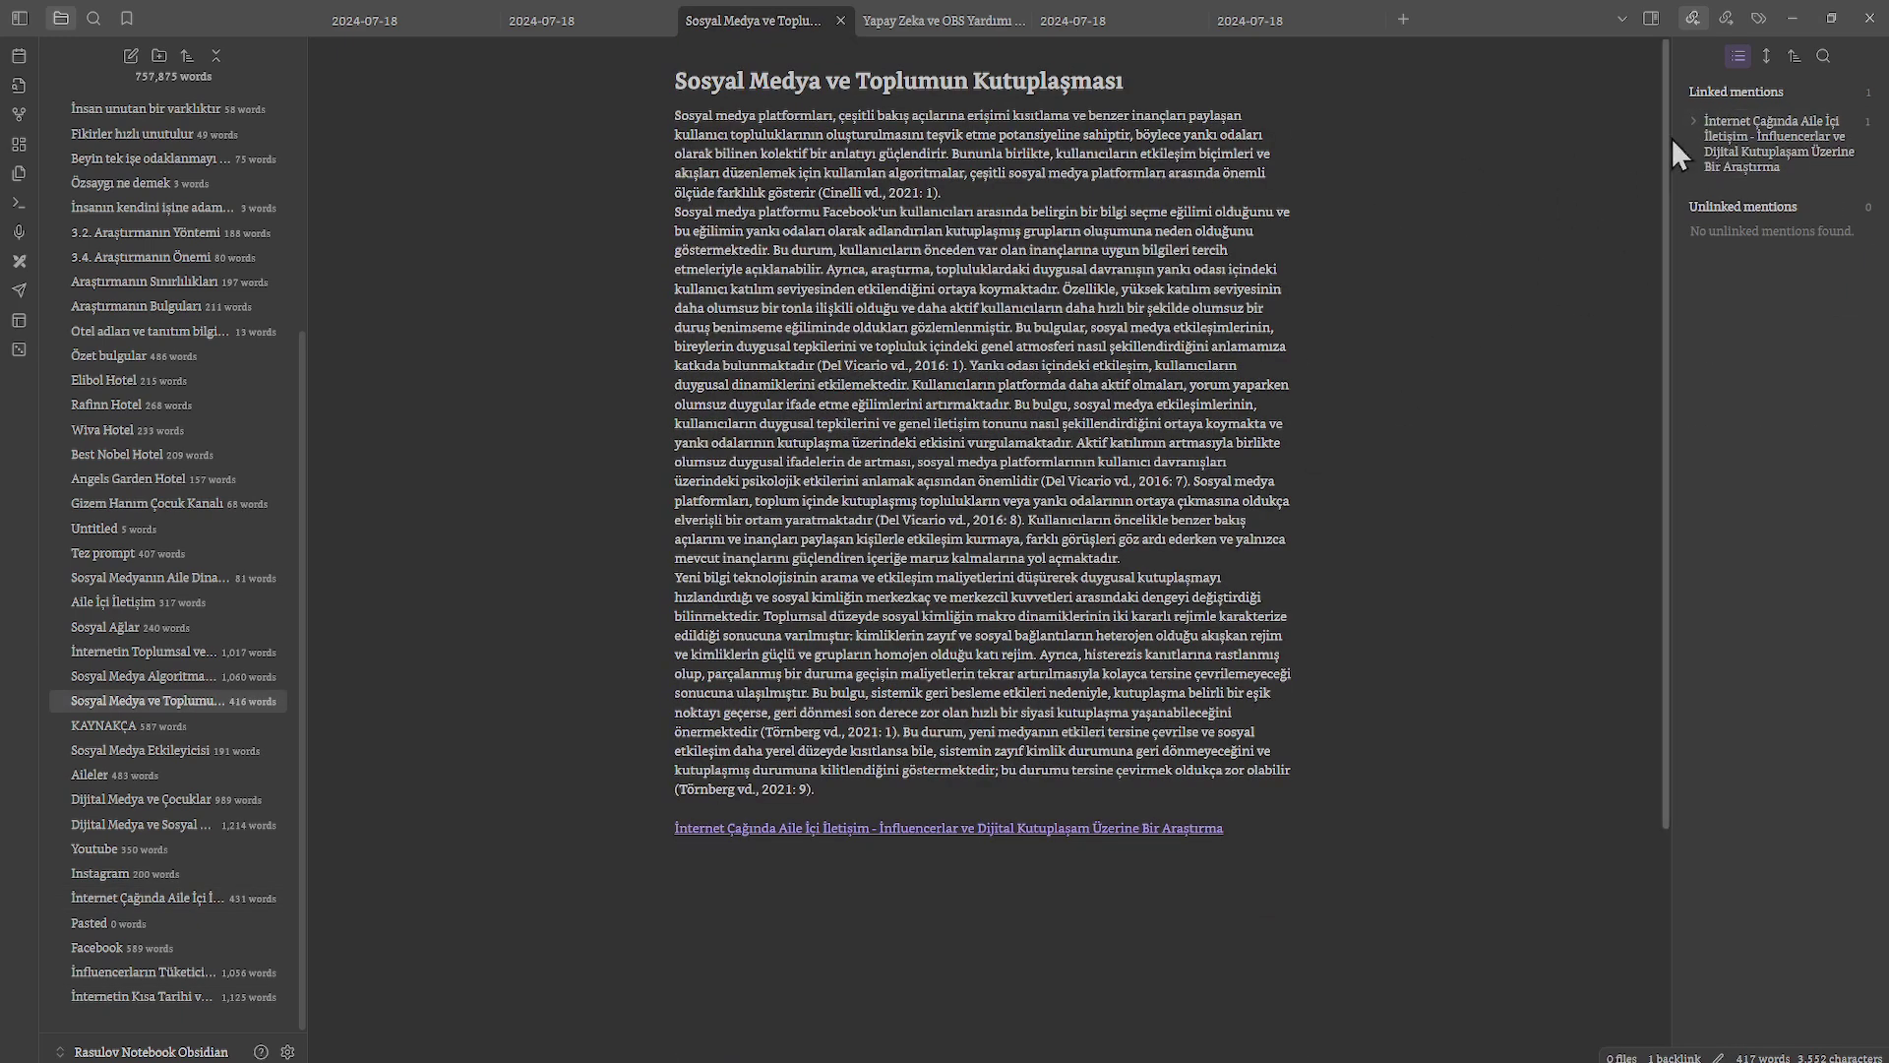
click(1732, 151)
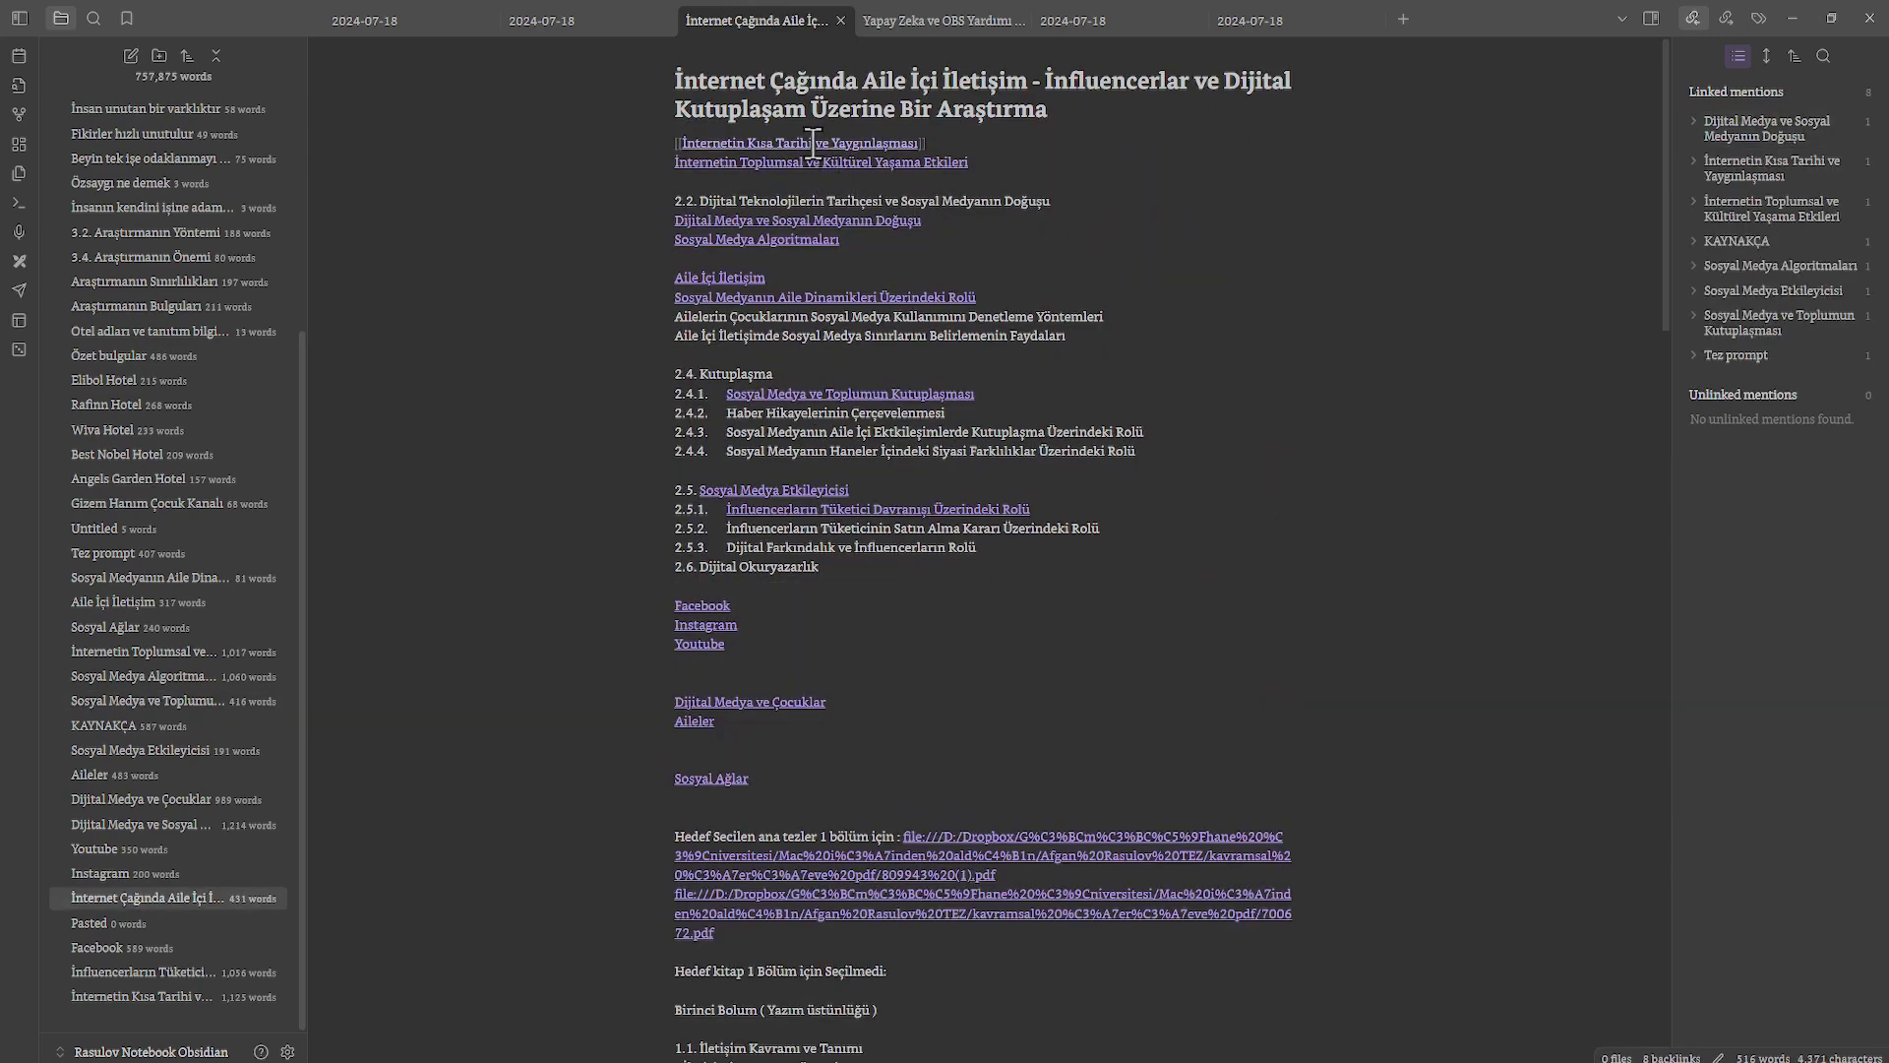
click(858, 143)
drag(1663, 321, 1650, 567)
click(1049, 232)
click(1024, 923)
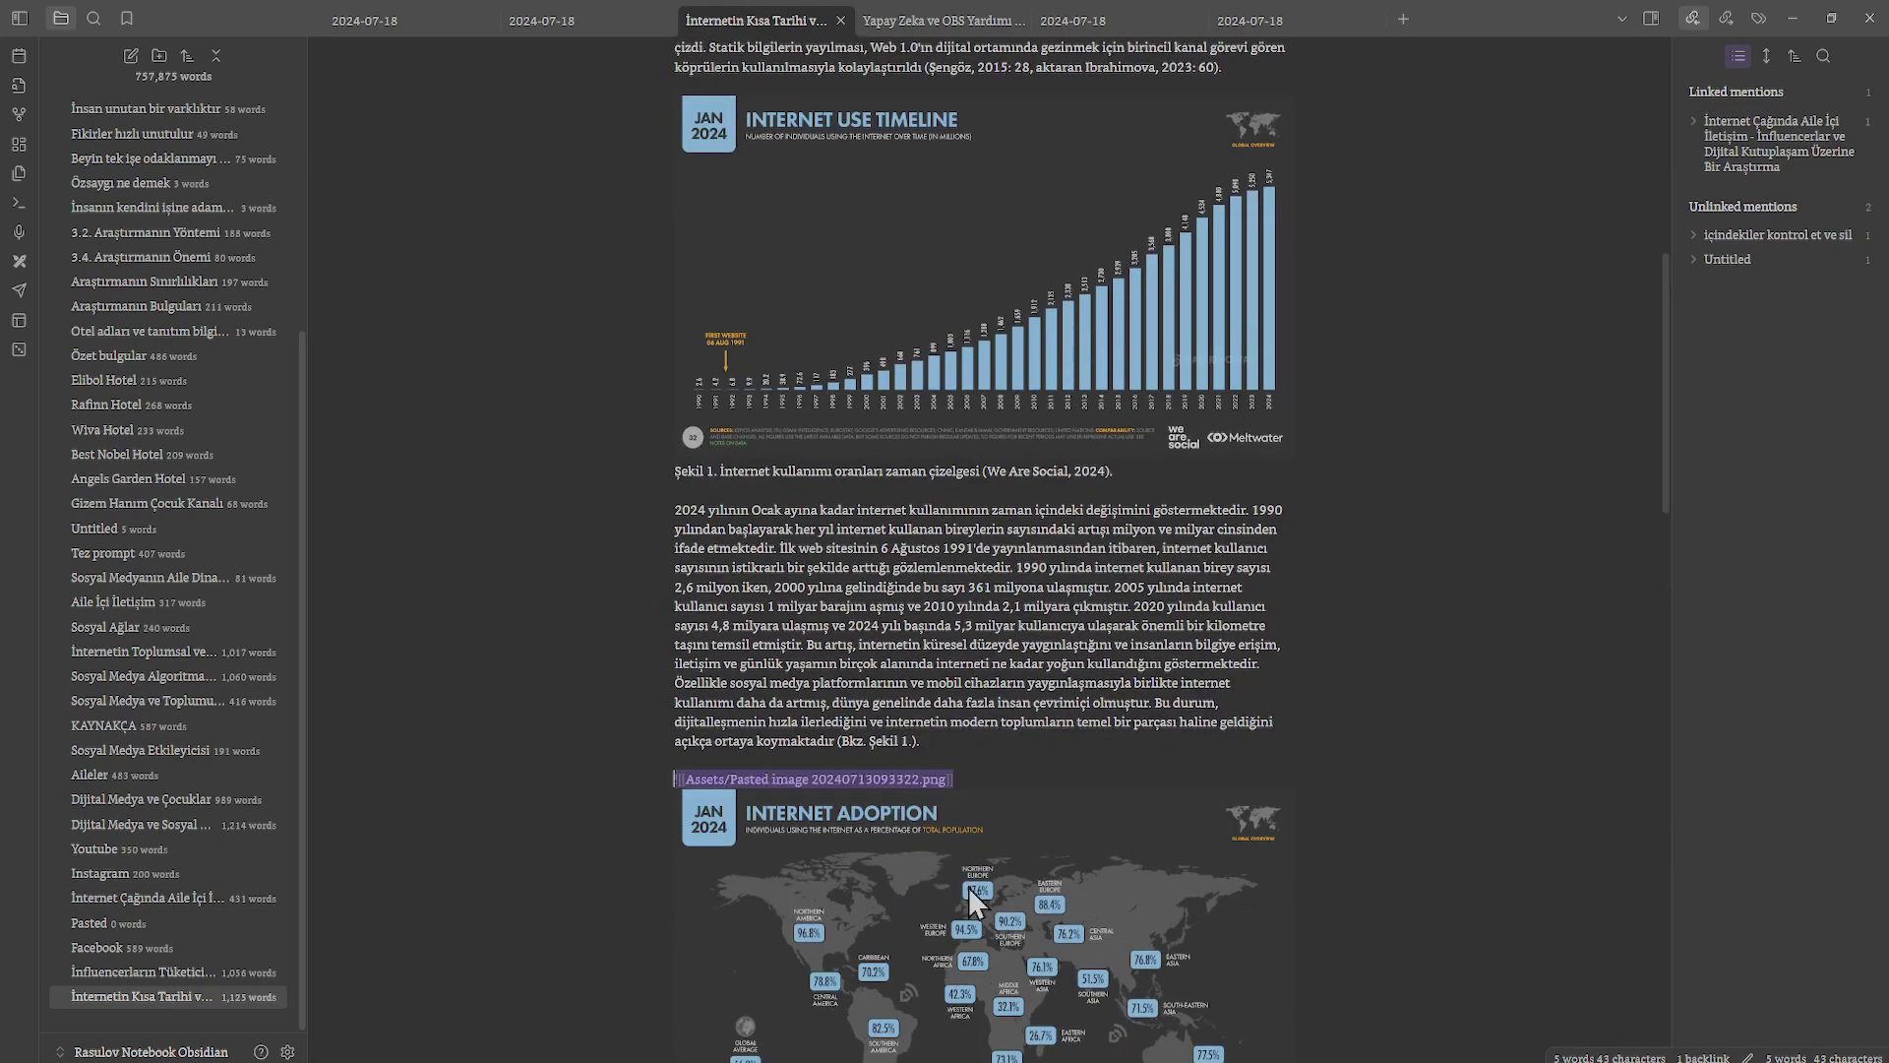
Check the İnternetin Toplumsal ve Kültürel Yaşama Etkileri note, then return to İnternet Çağında Aile İçi İletişim.
click(1734, 142)
click(755, 164)
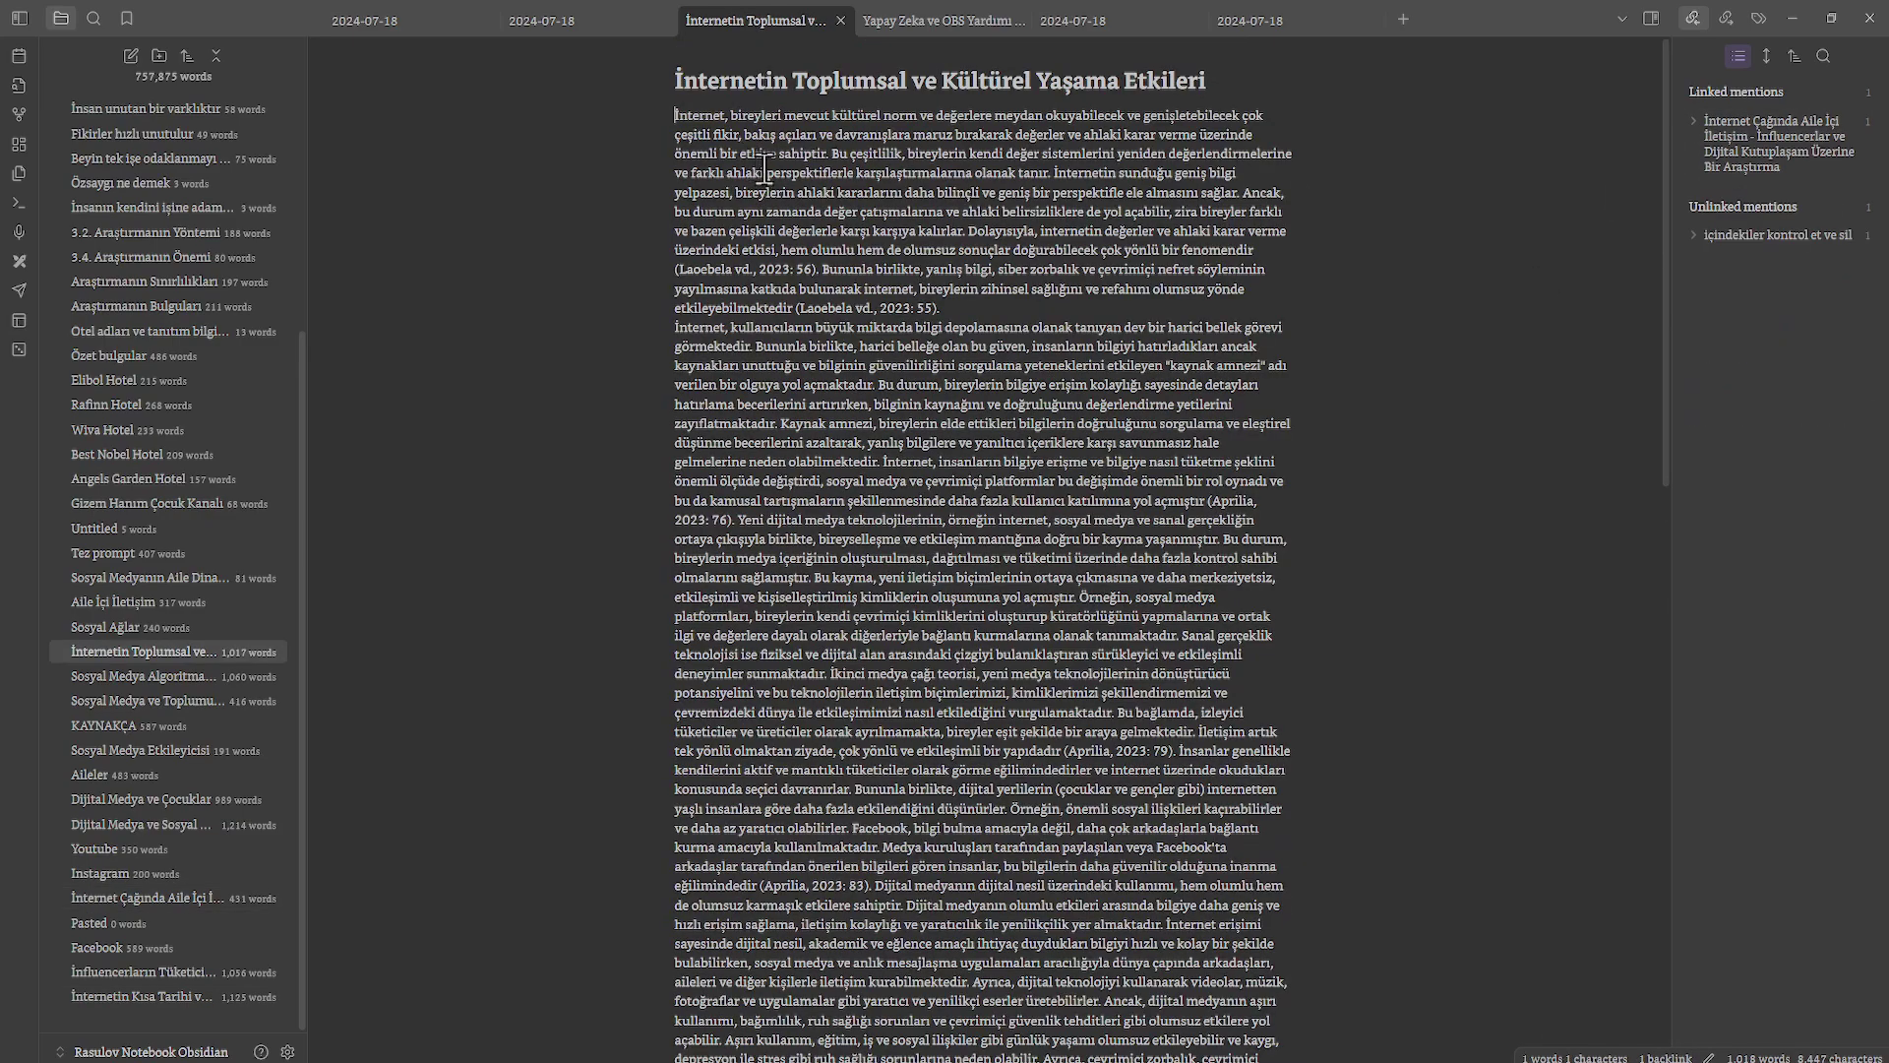
drag(1667, 301, 1732, 150)
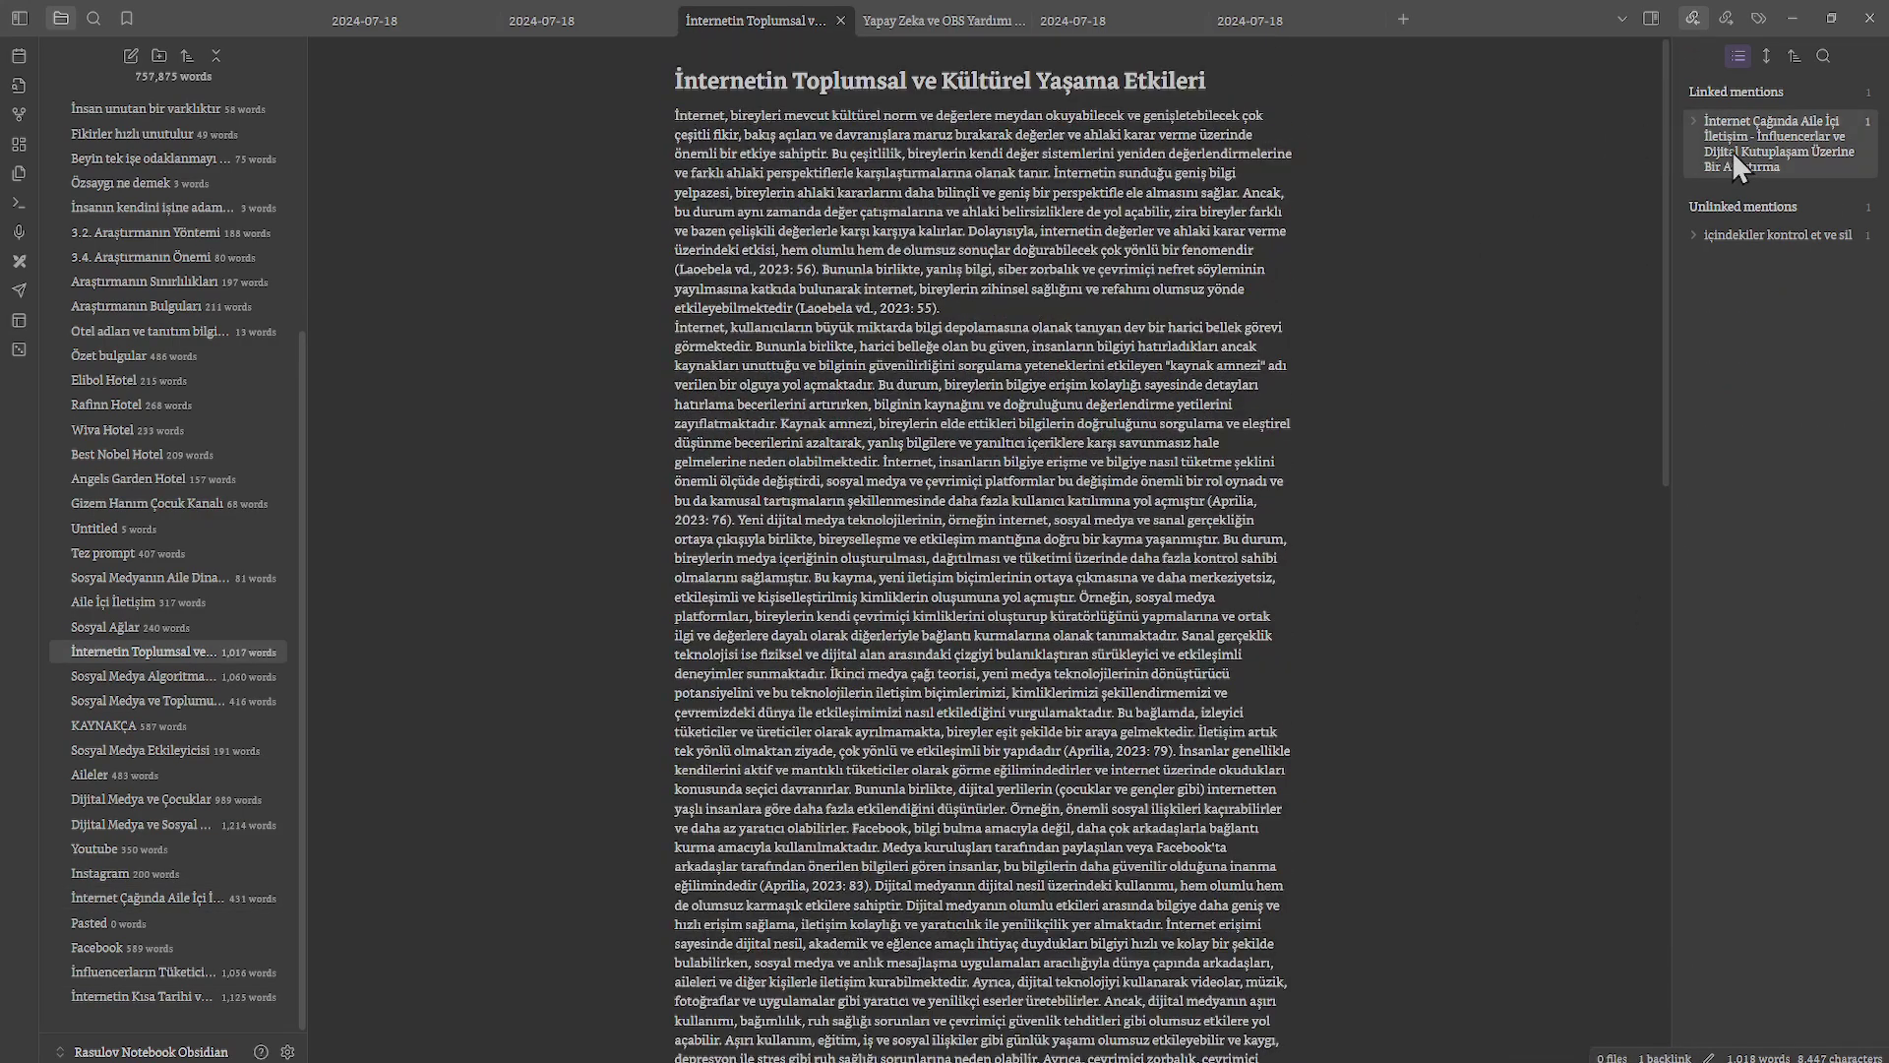
click(1734, 143)
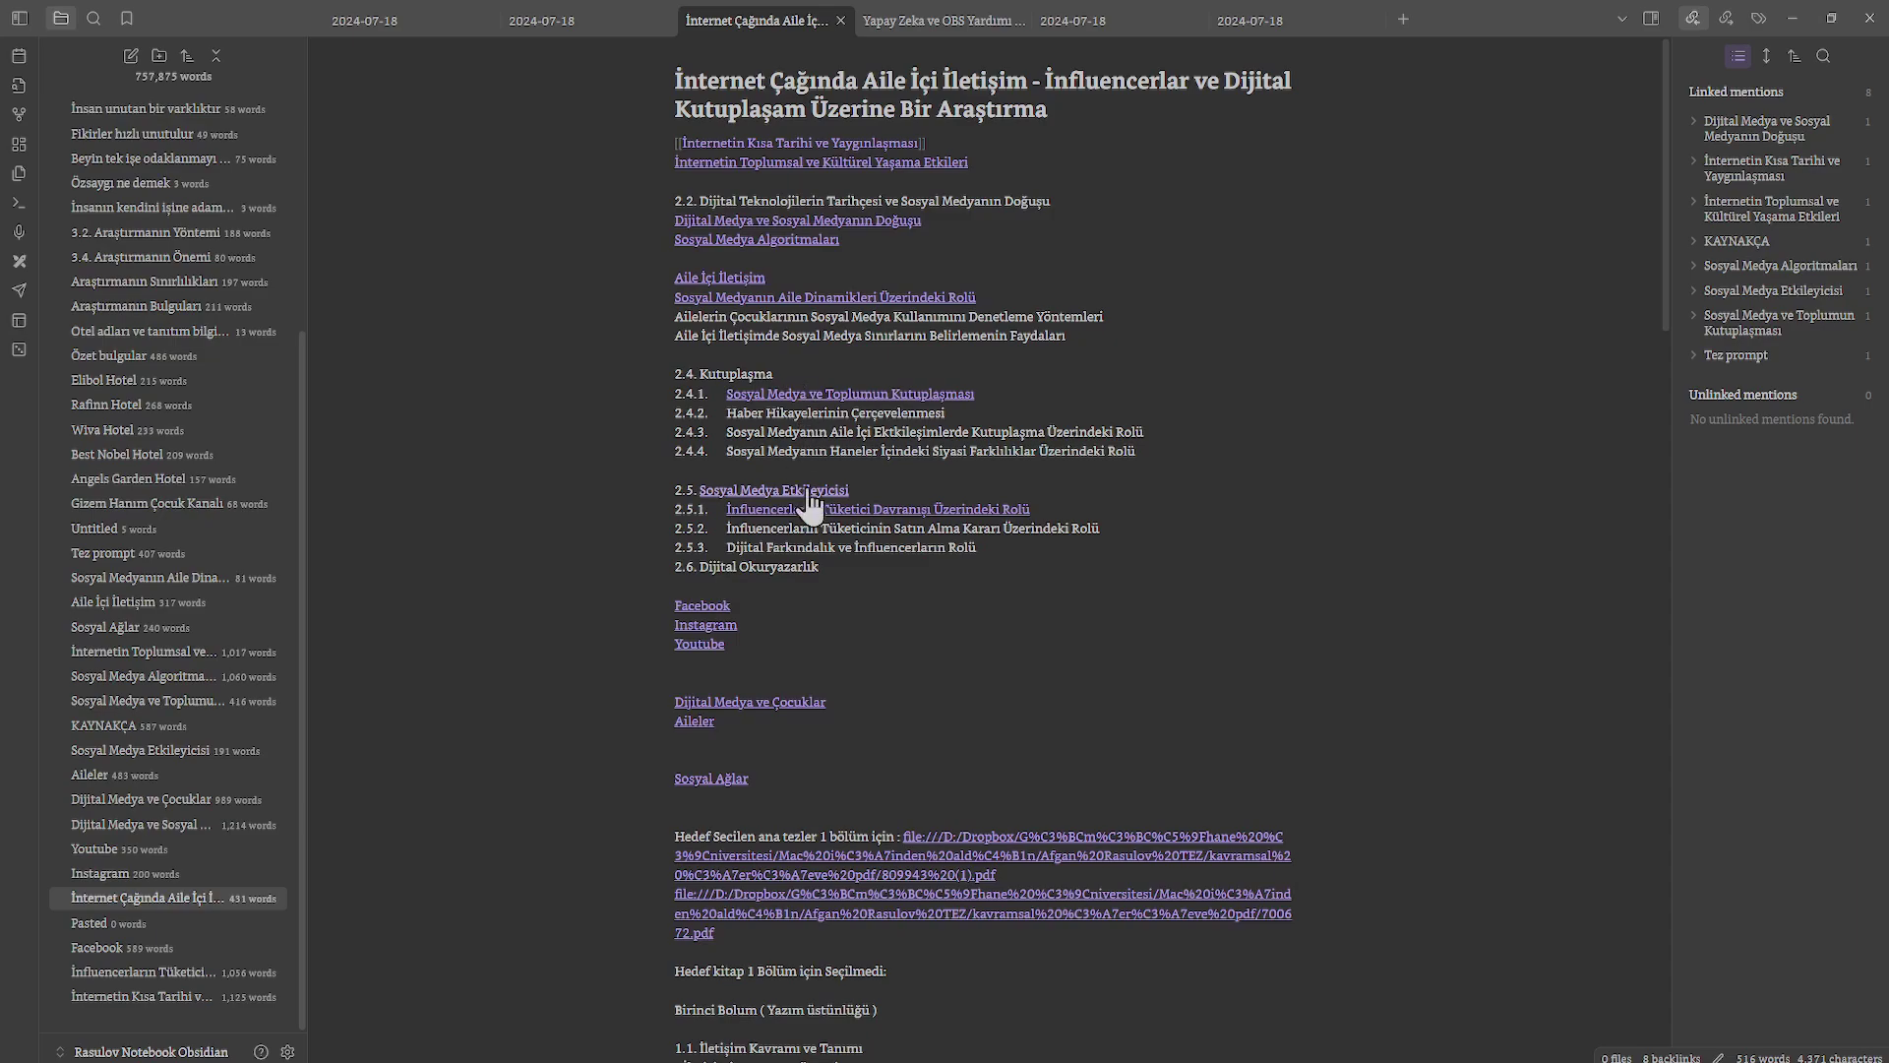
With the Facebook note open, set New link format to 'Shortest path when possible' and switch to the Assets folder.
click(701, 606)
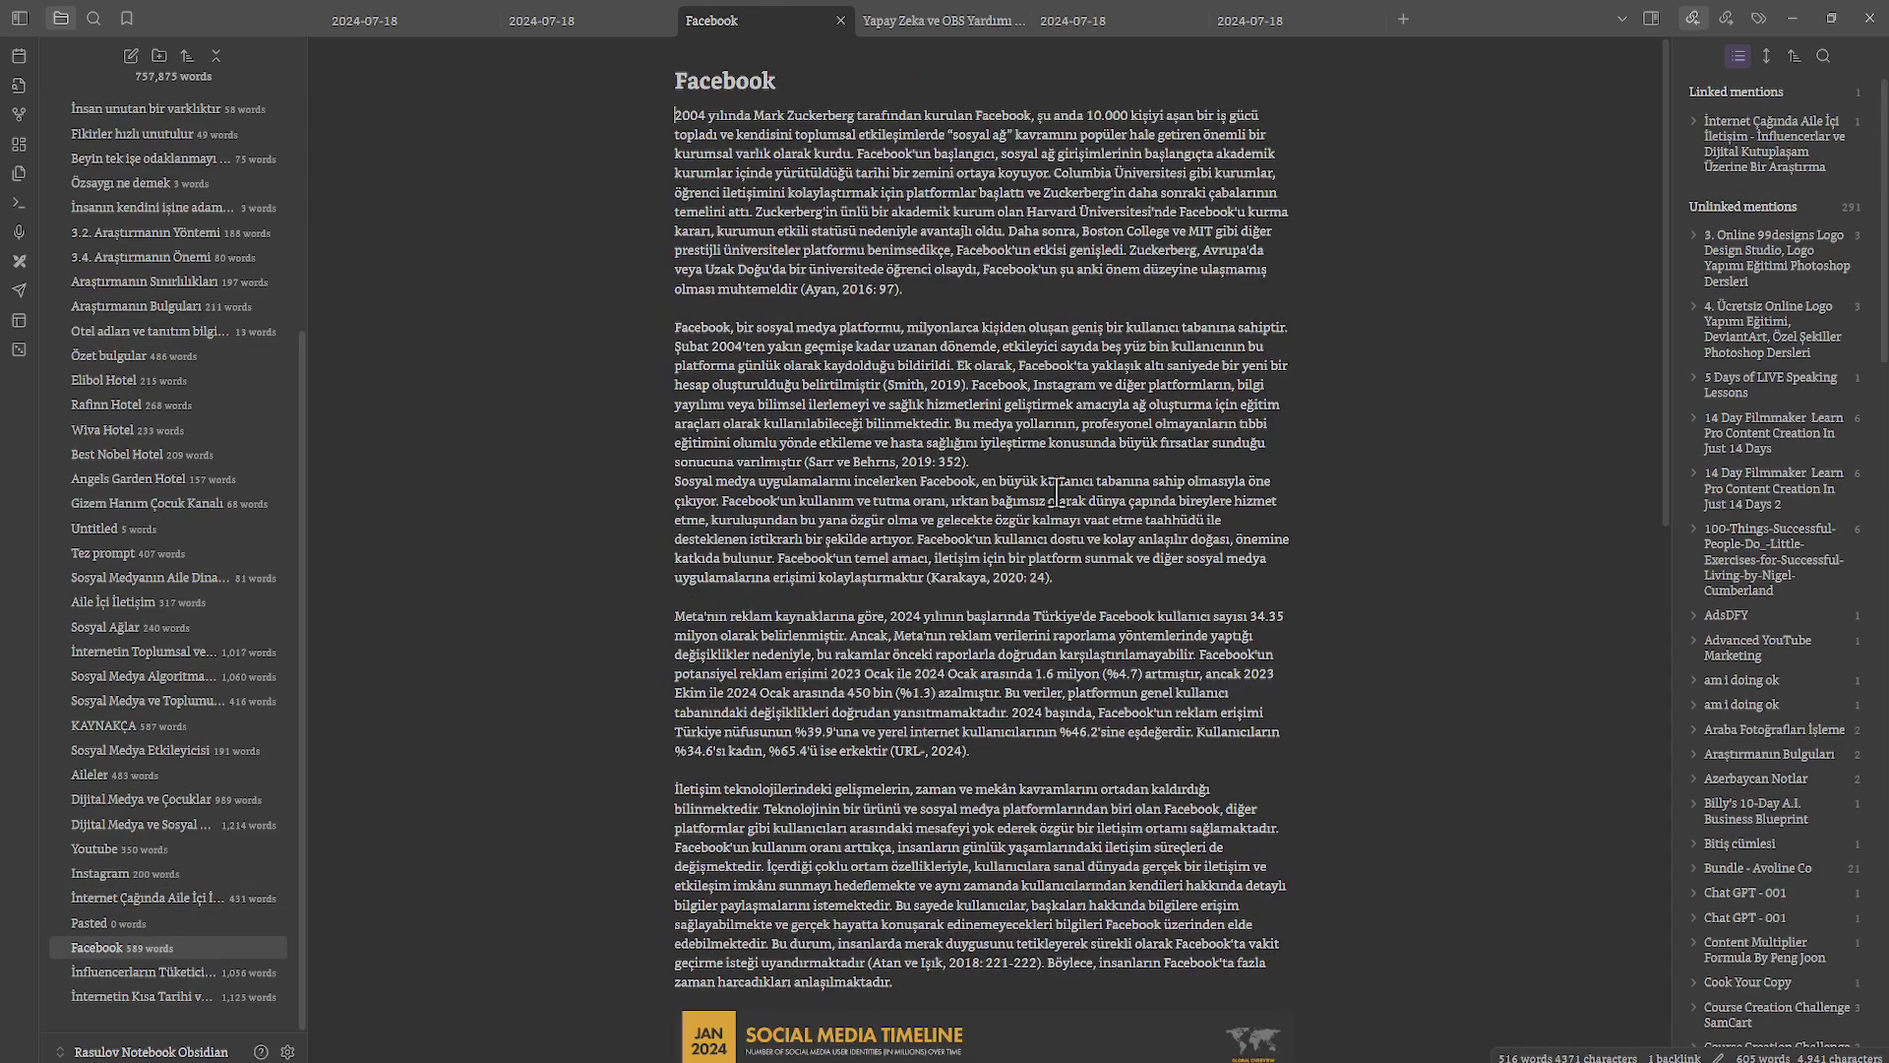
drag(1667, 423, 1626, 859)
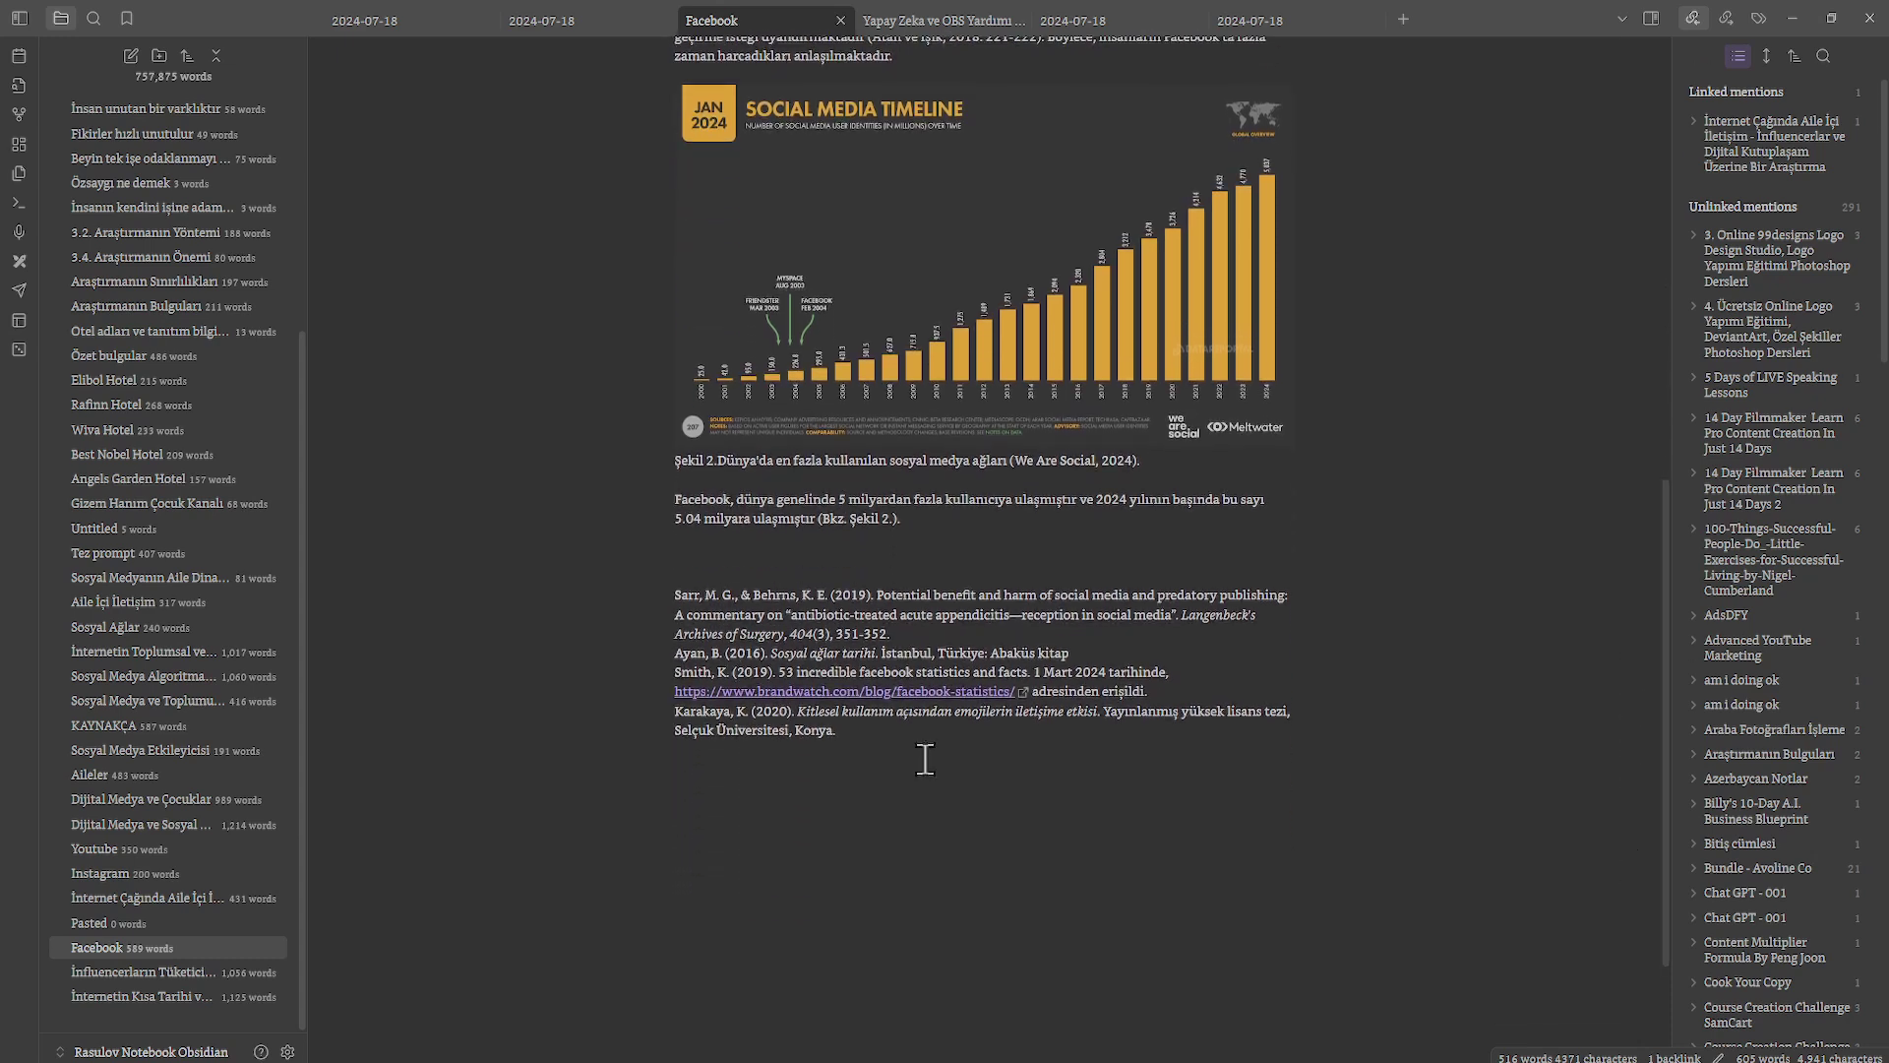
click(287, 1051)
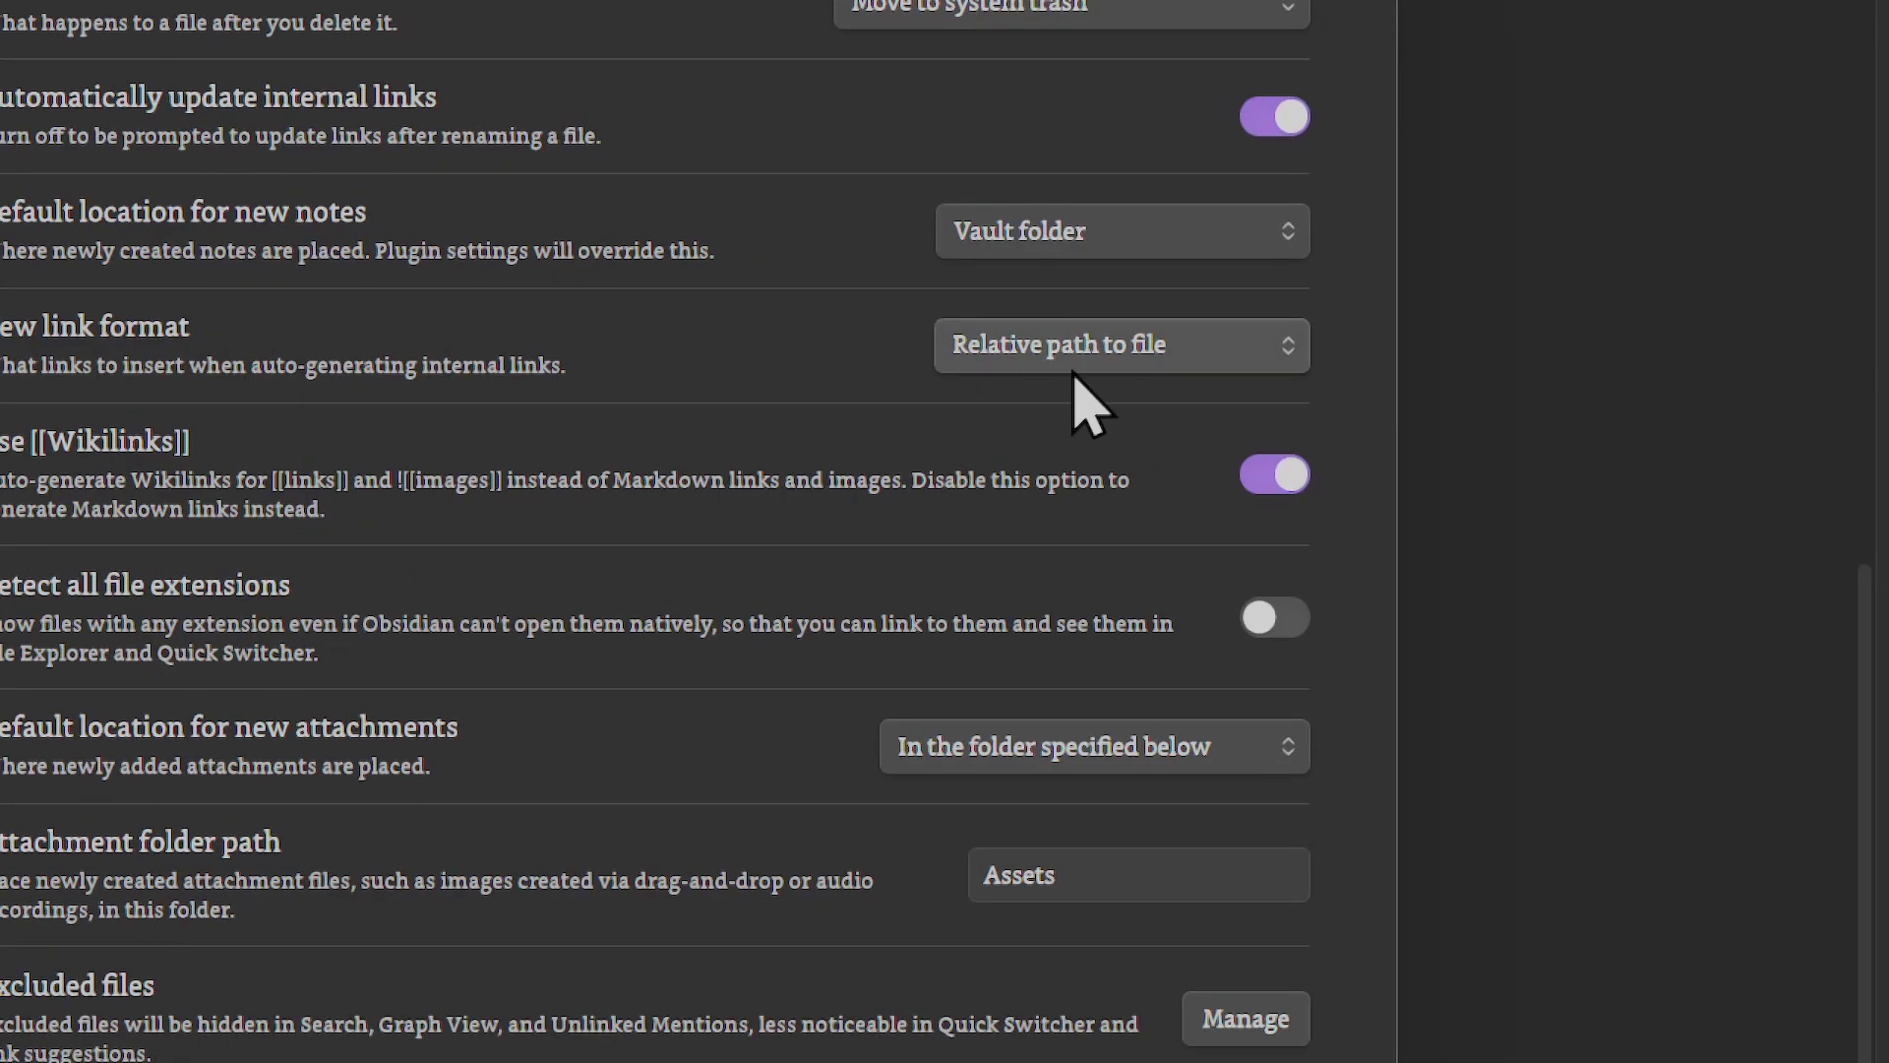
click(1271, 362)
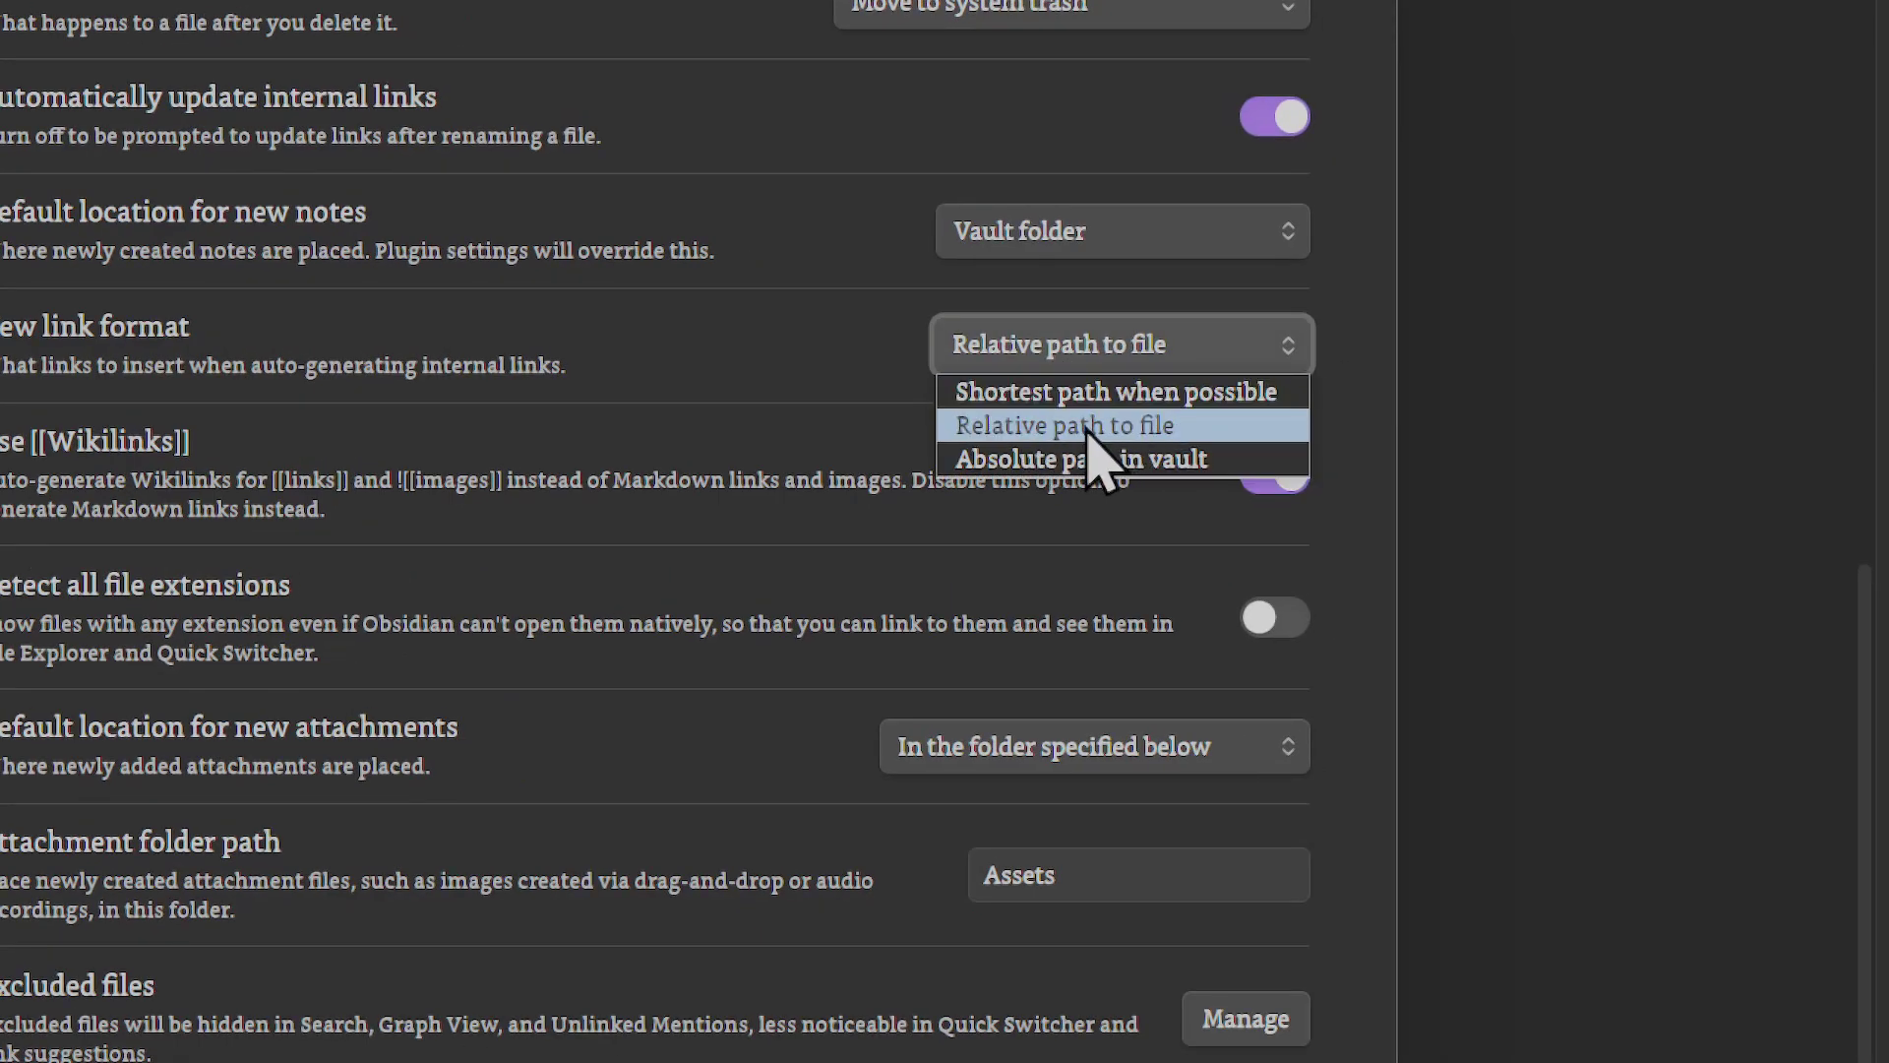
key(Escape)
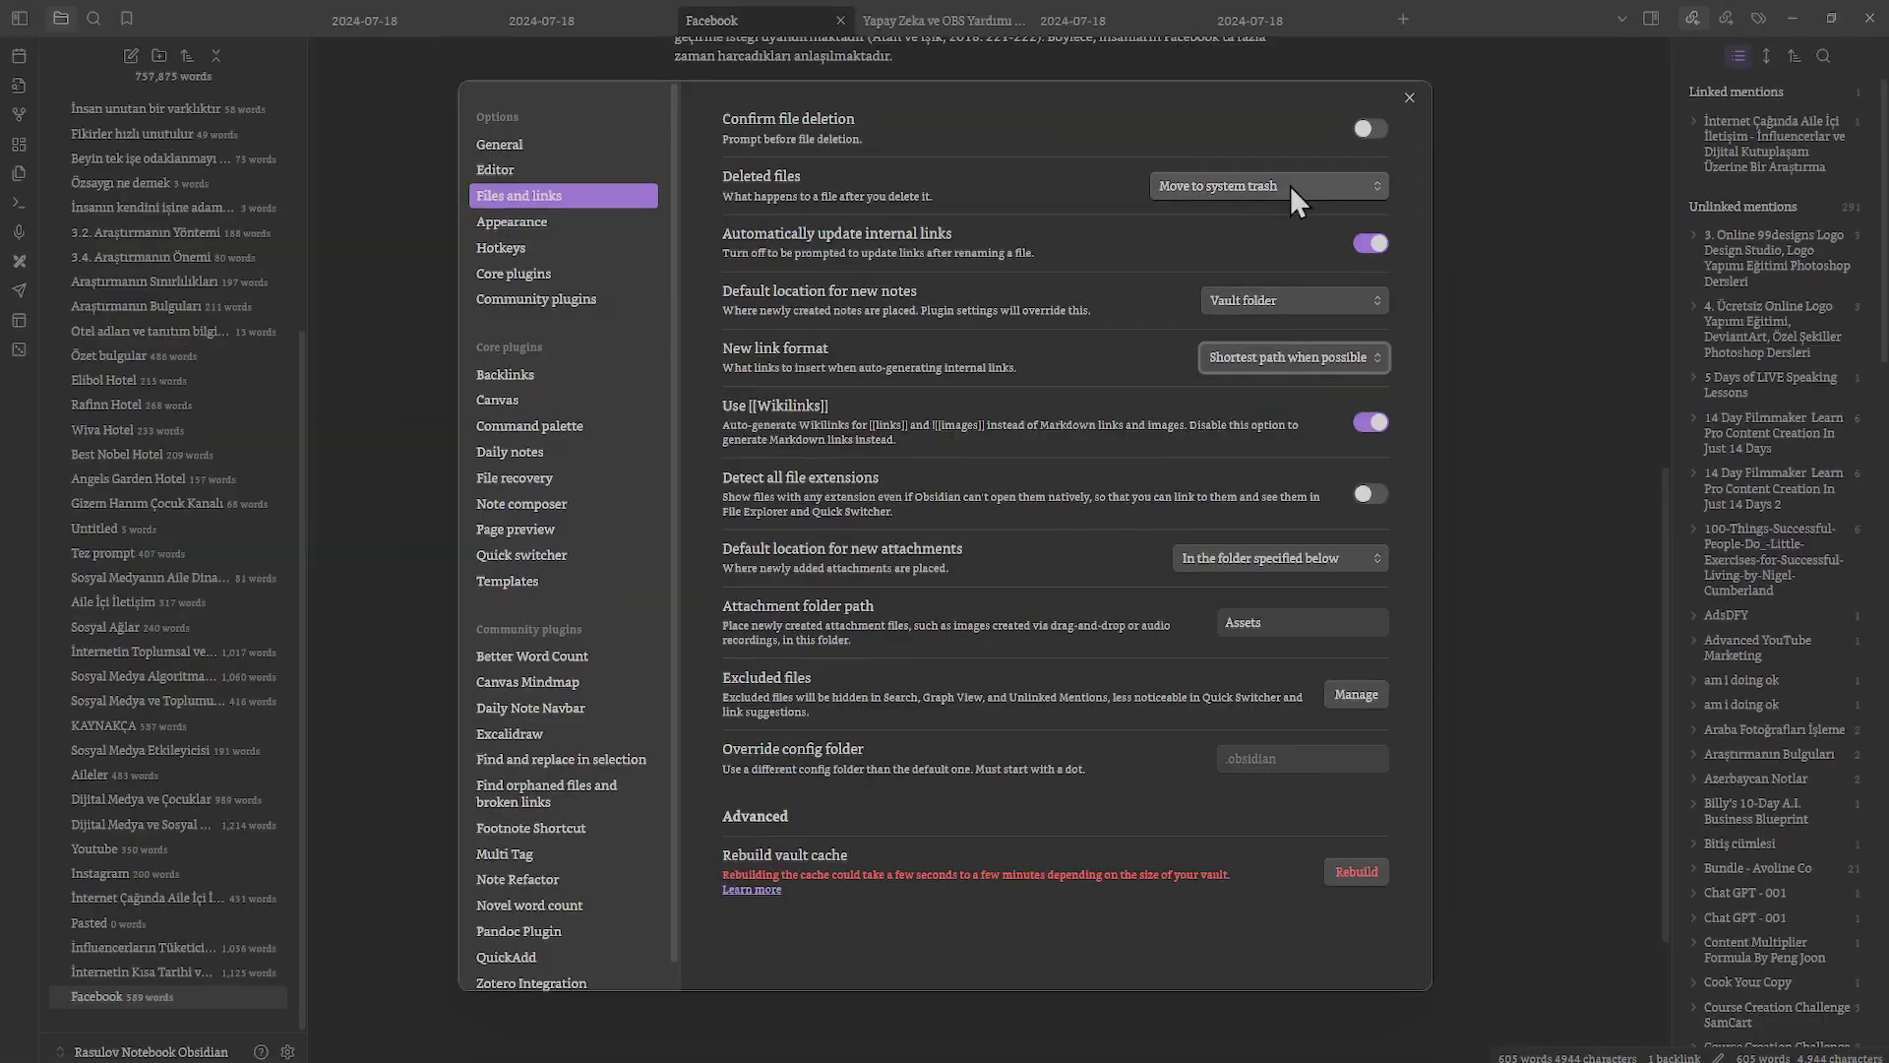
click(1408, 108)
key(alt+Tab)
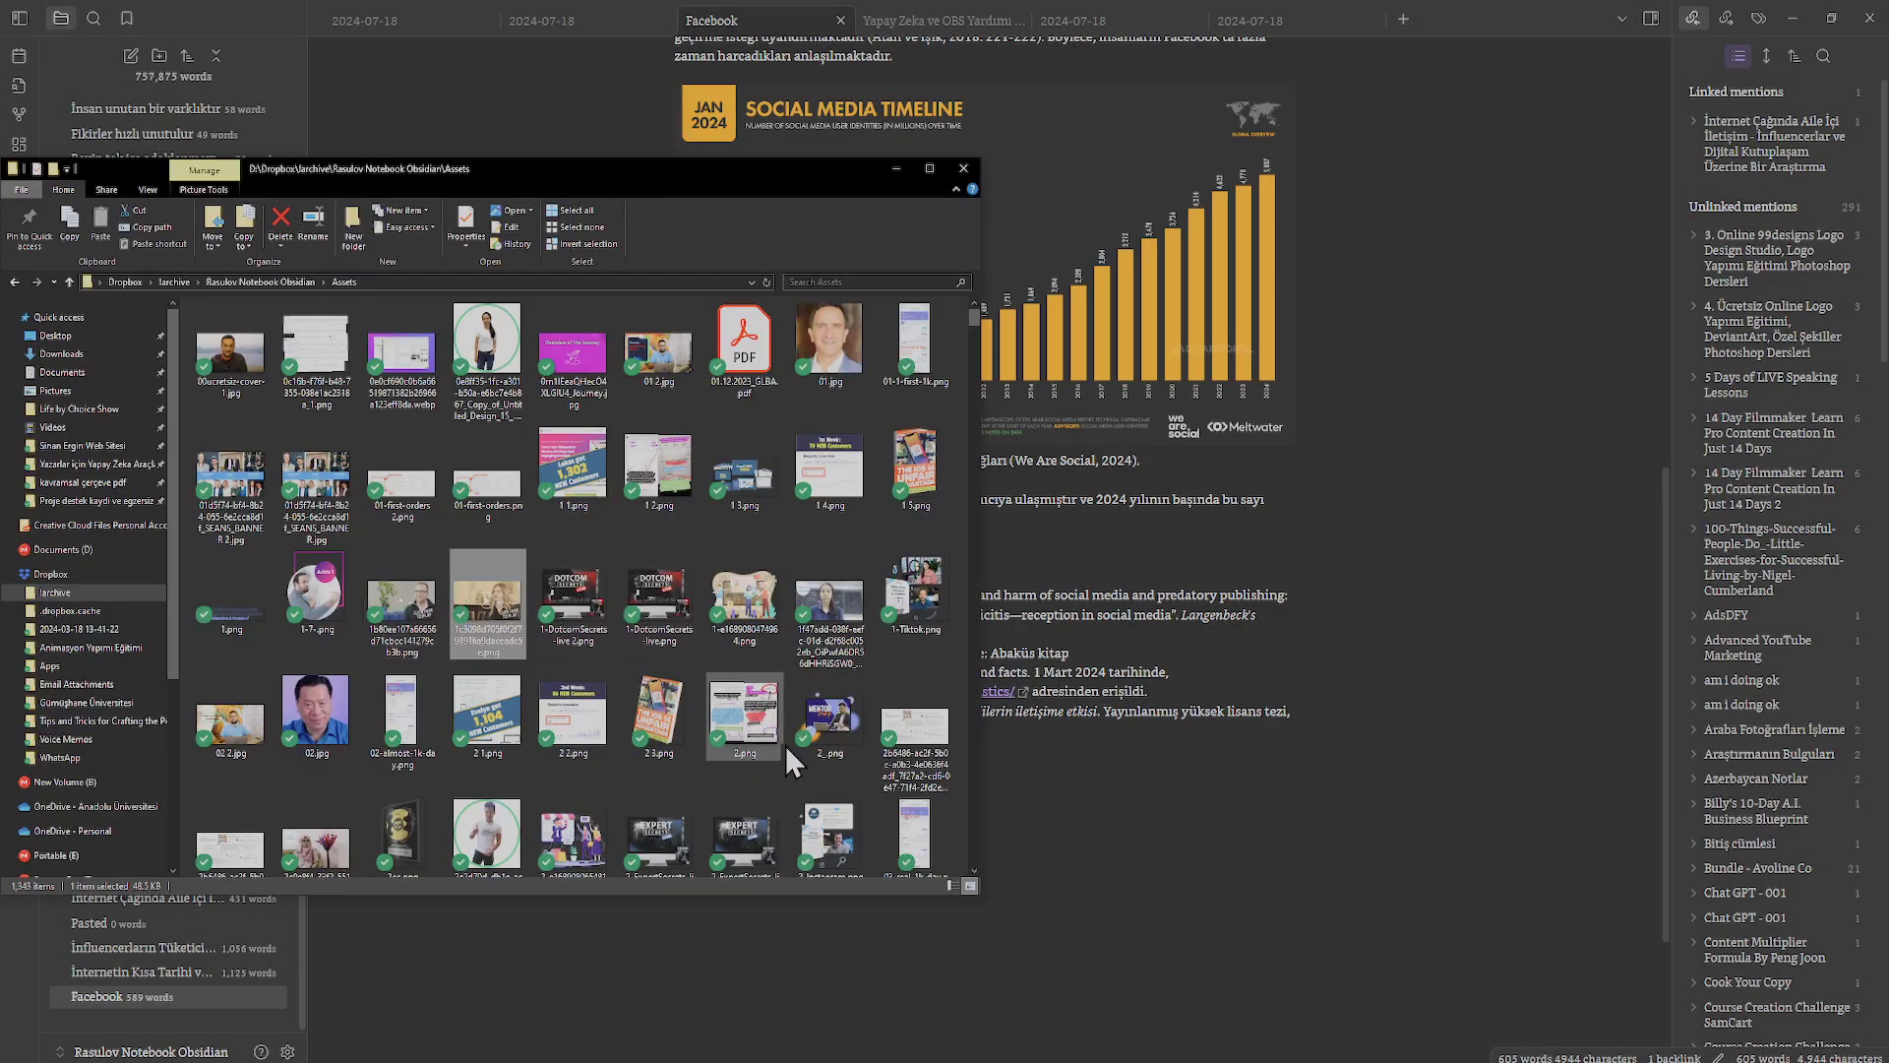
Drop 1-DotcomSecrets-live 2.png into the Facebook note and confirm its link has no folder prefix.
drag(573, 596, 1087, 974)
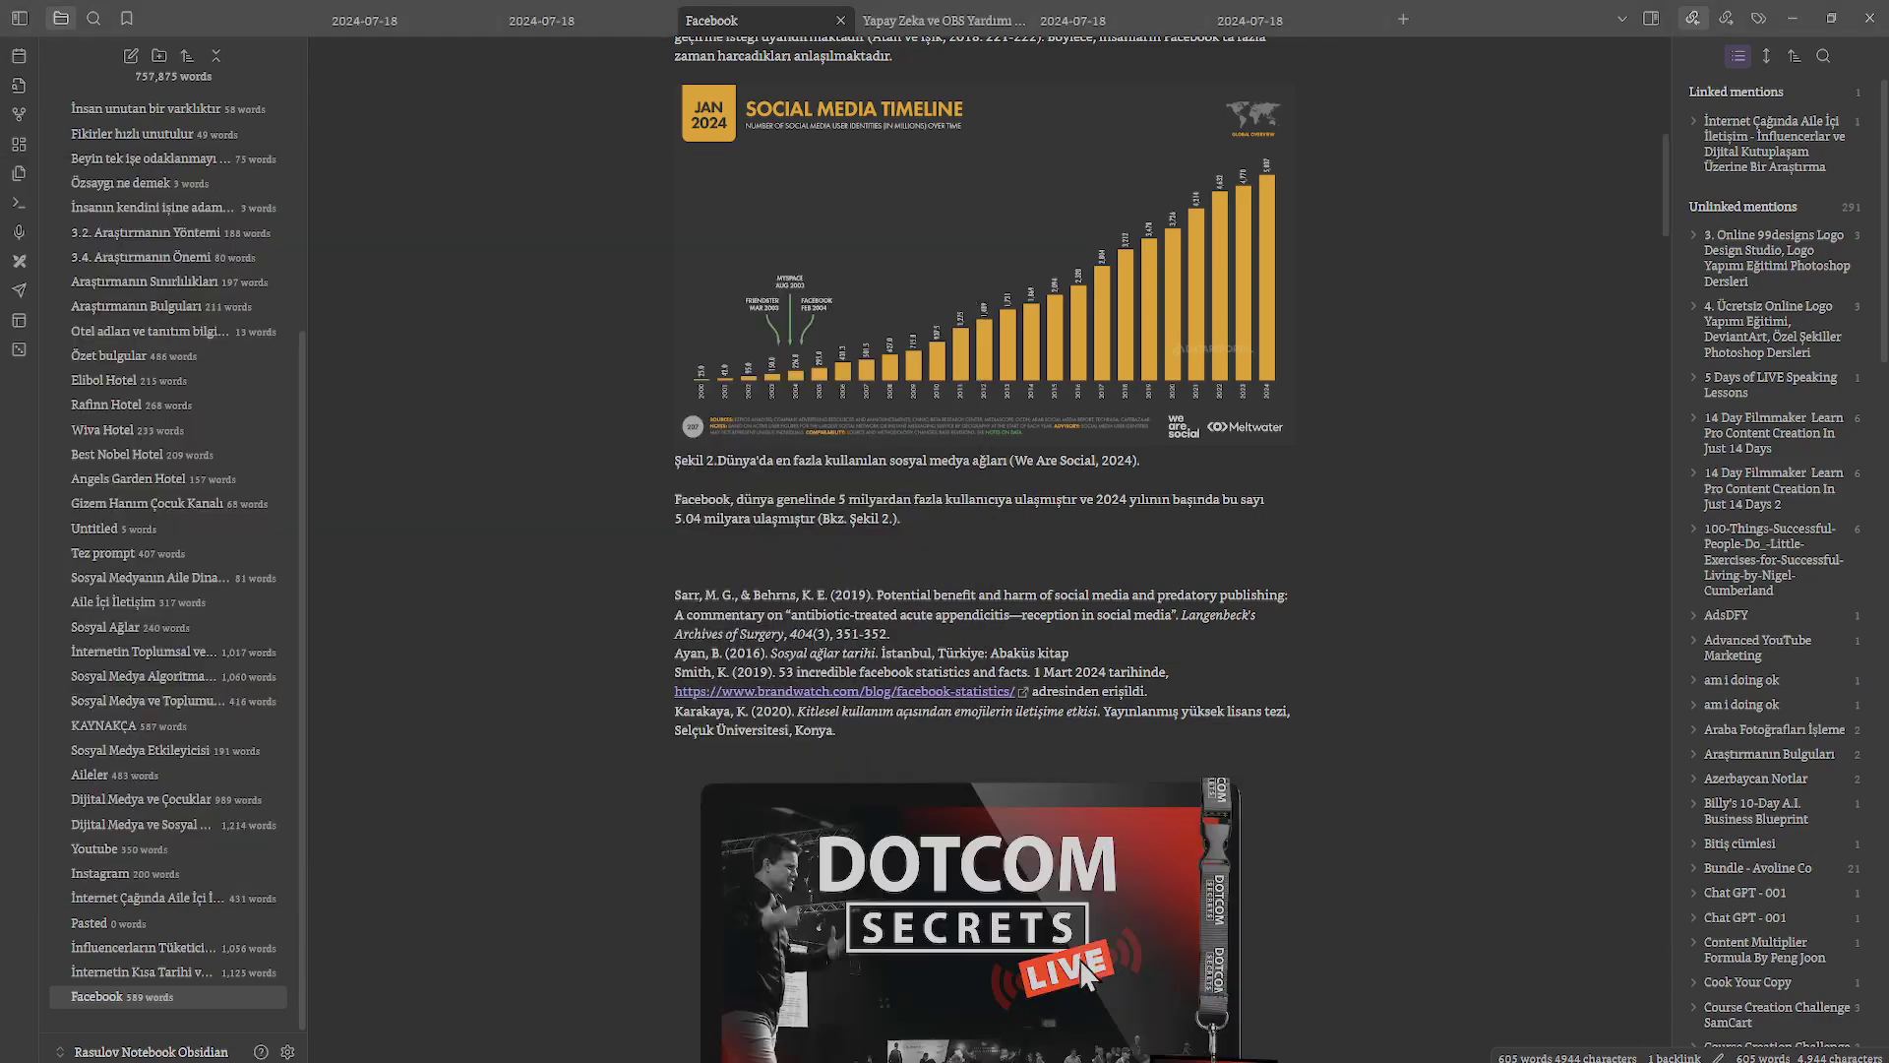
drag(1661, 211, 1668, 254)
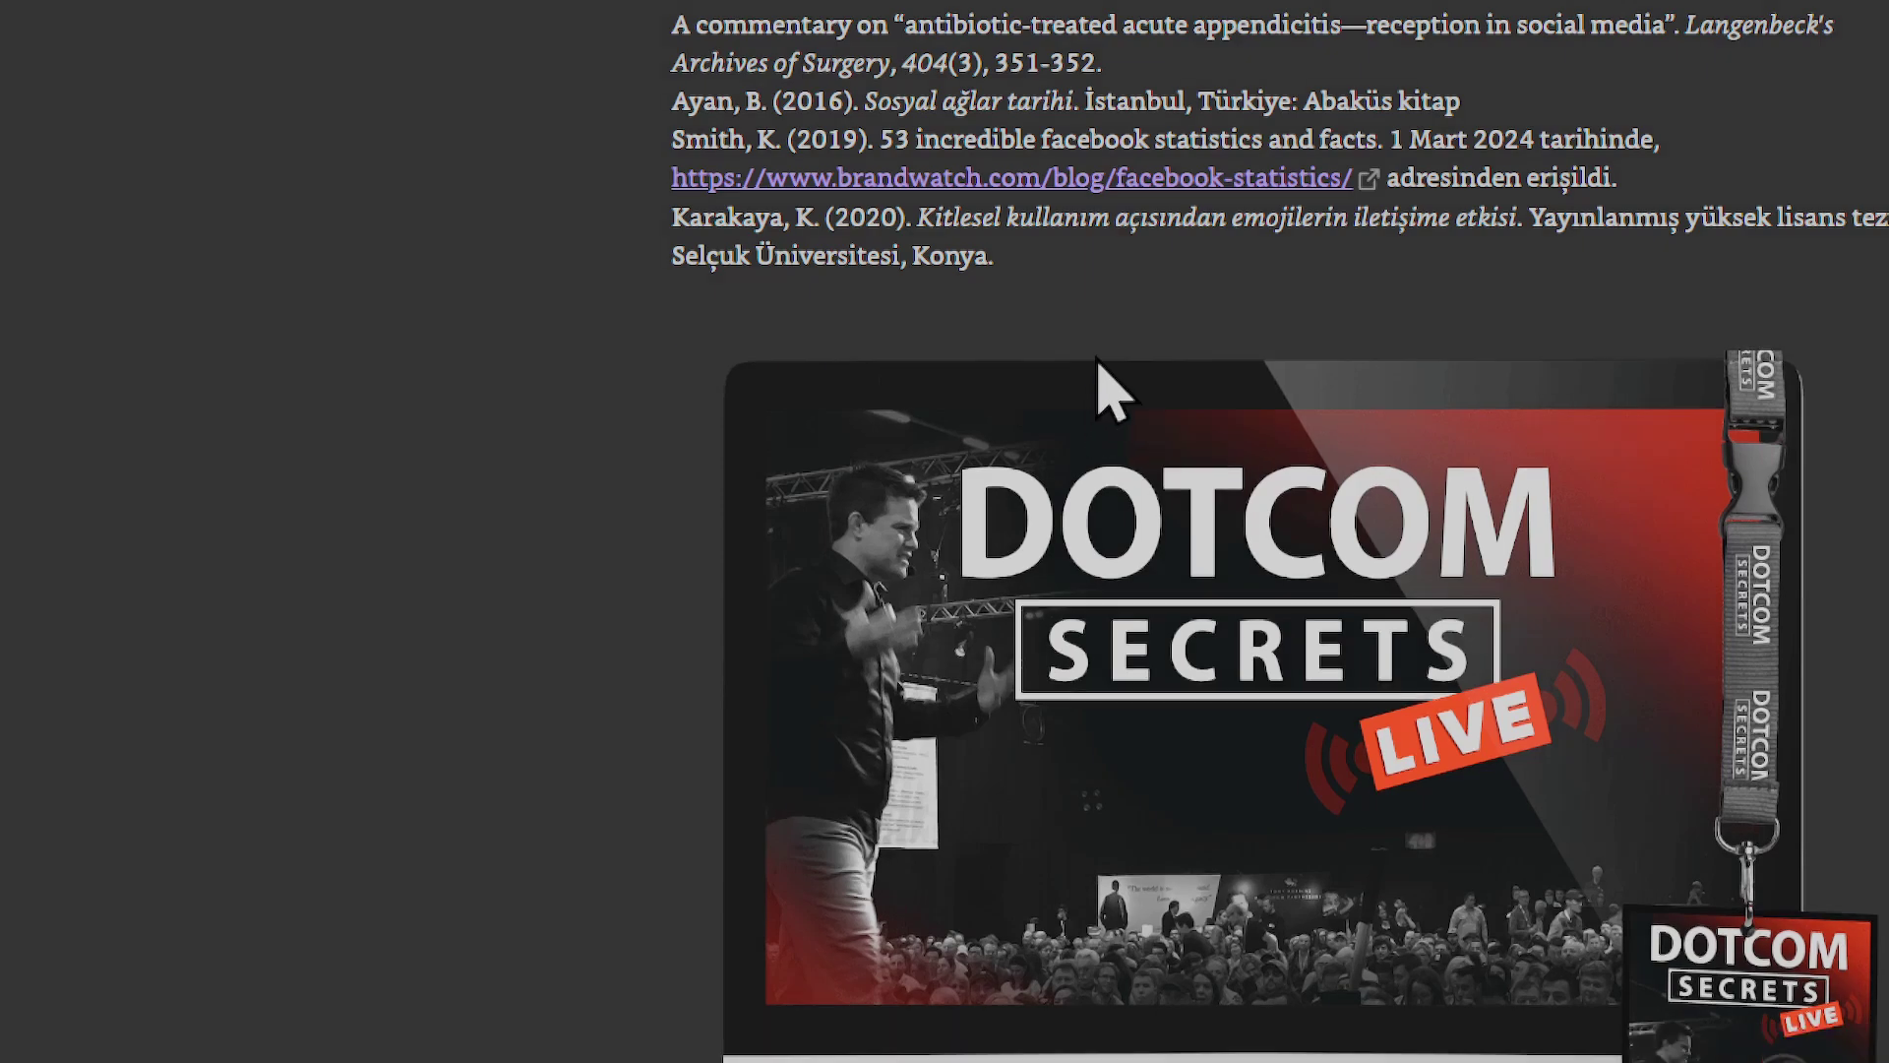
click(940, 443)
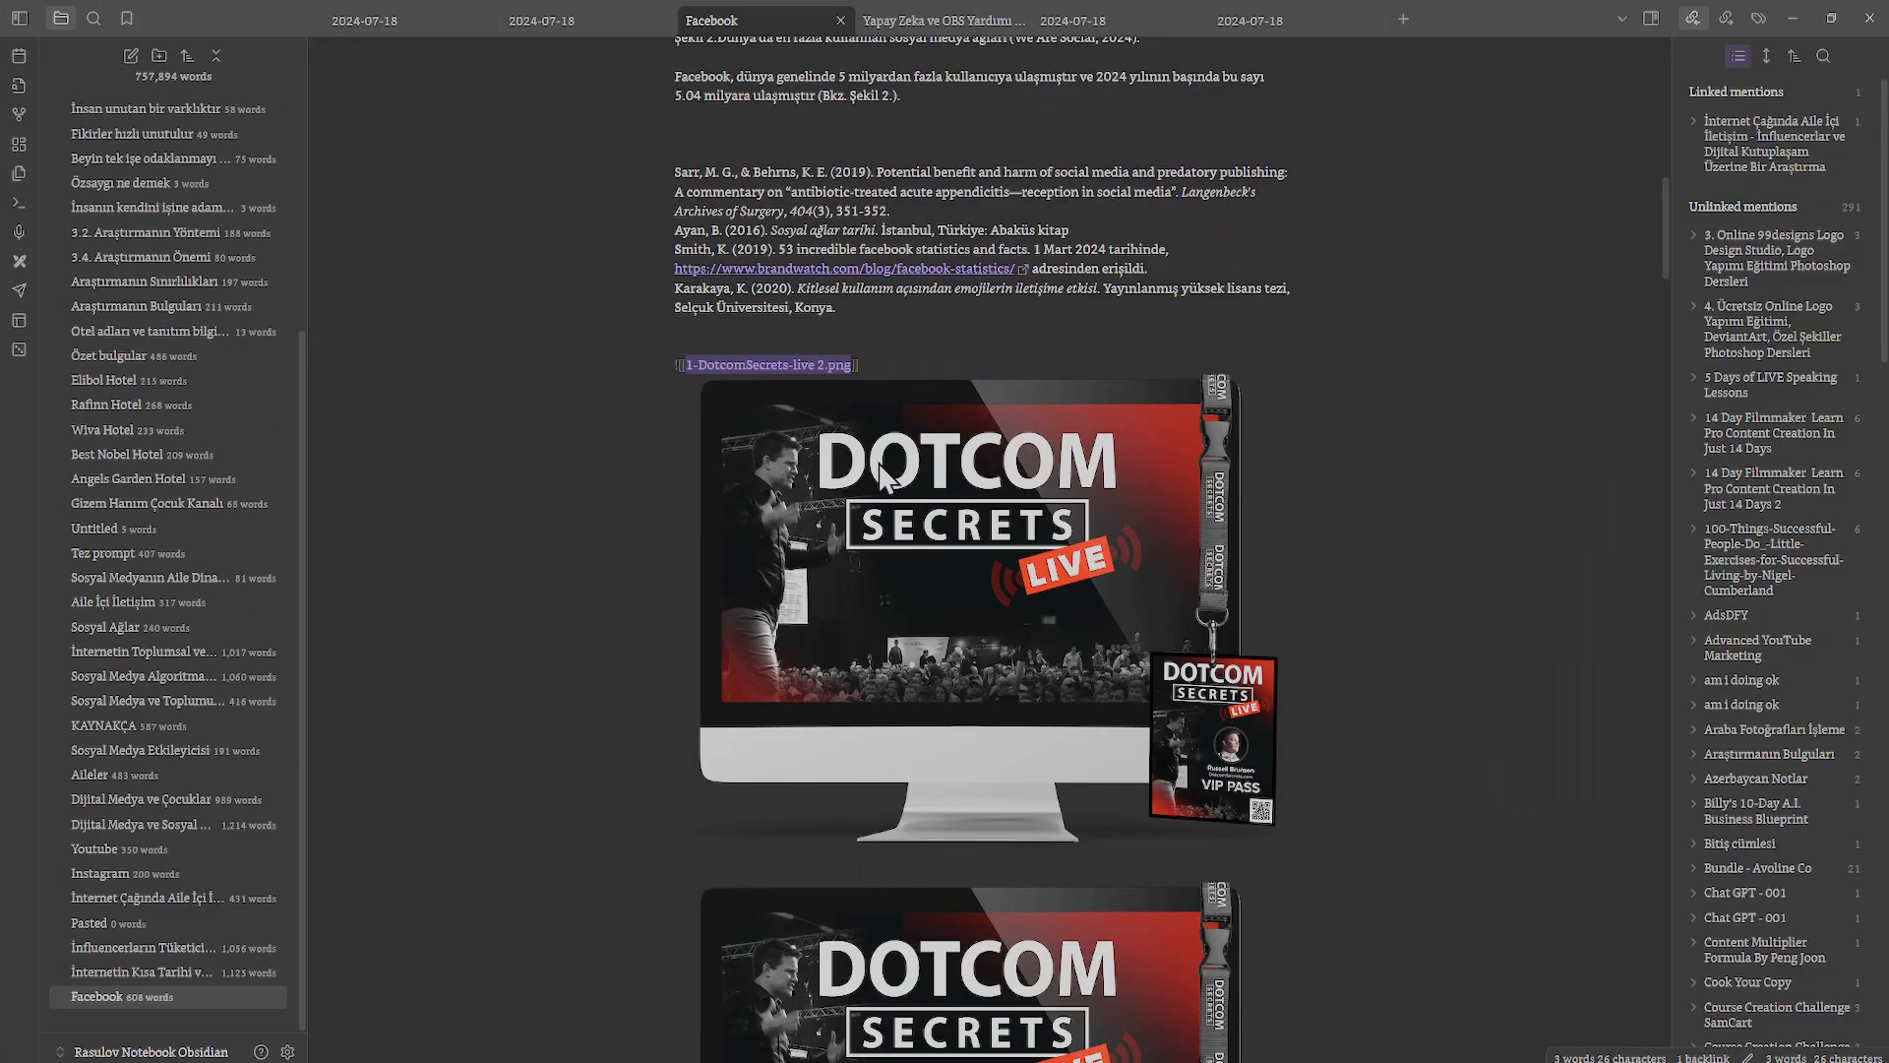
Change New link format to 'Relative path to file' and show the 32 installed community plugins.
key(ctrl+comma)
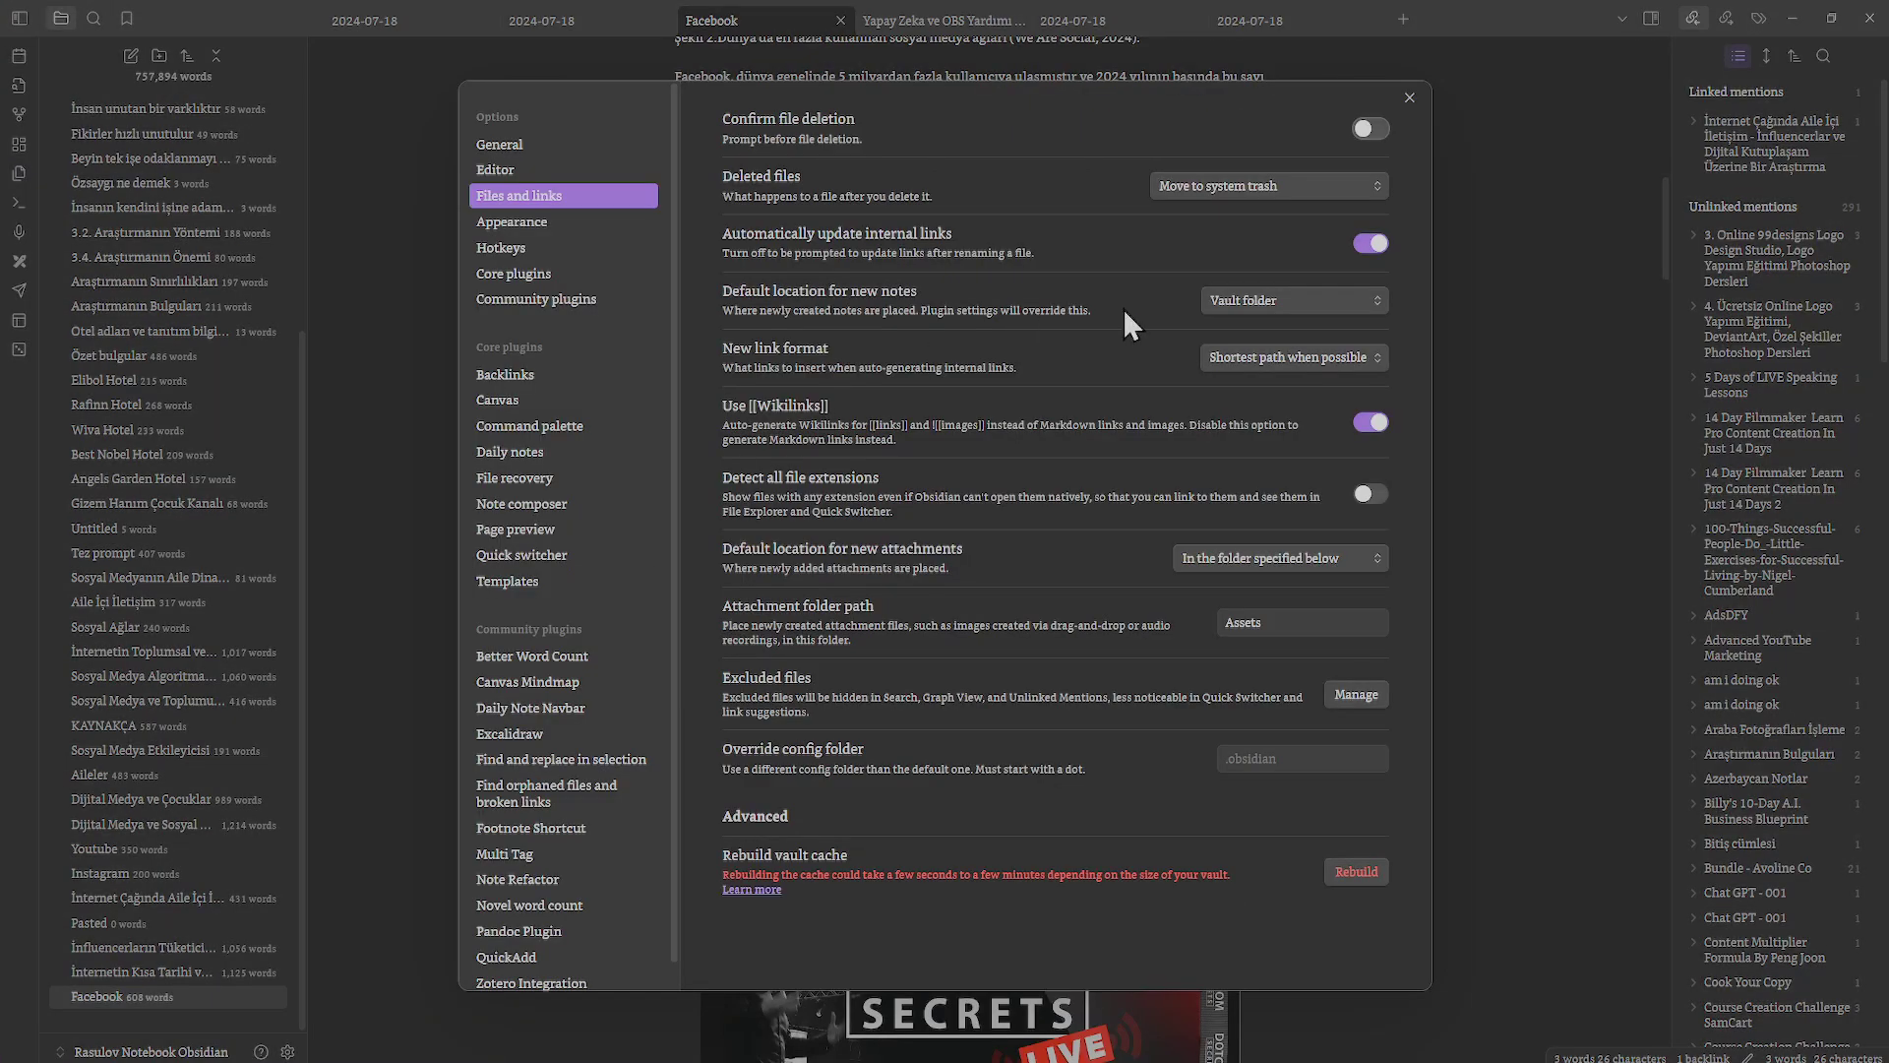
click(1326, 367)
click(1283, 405)
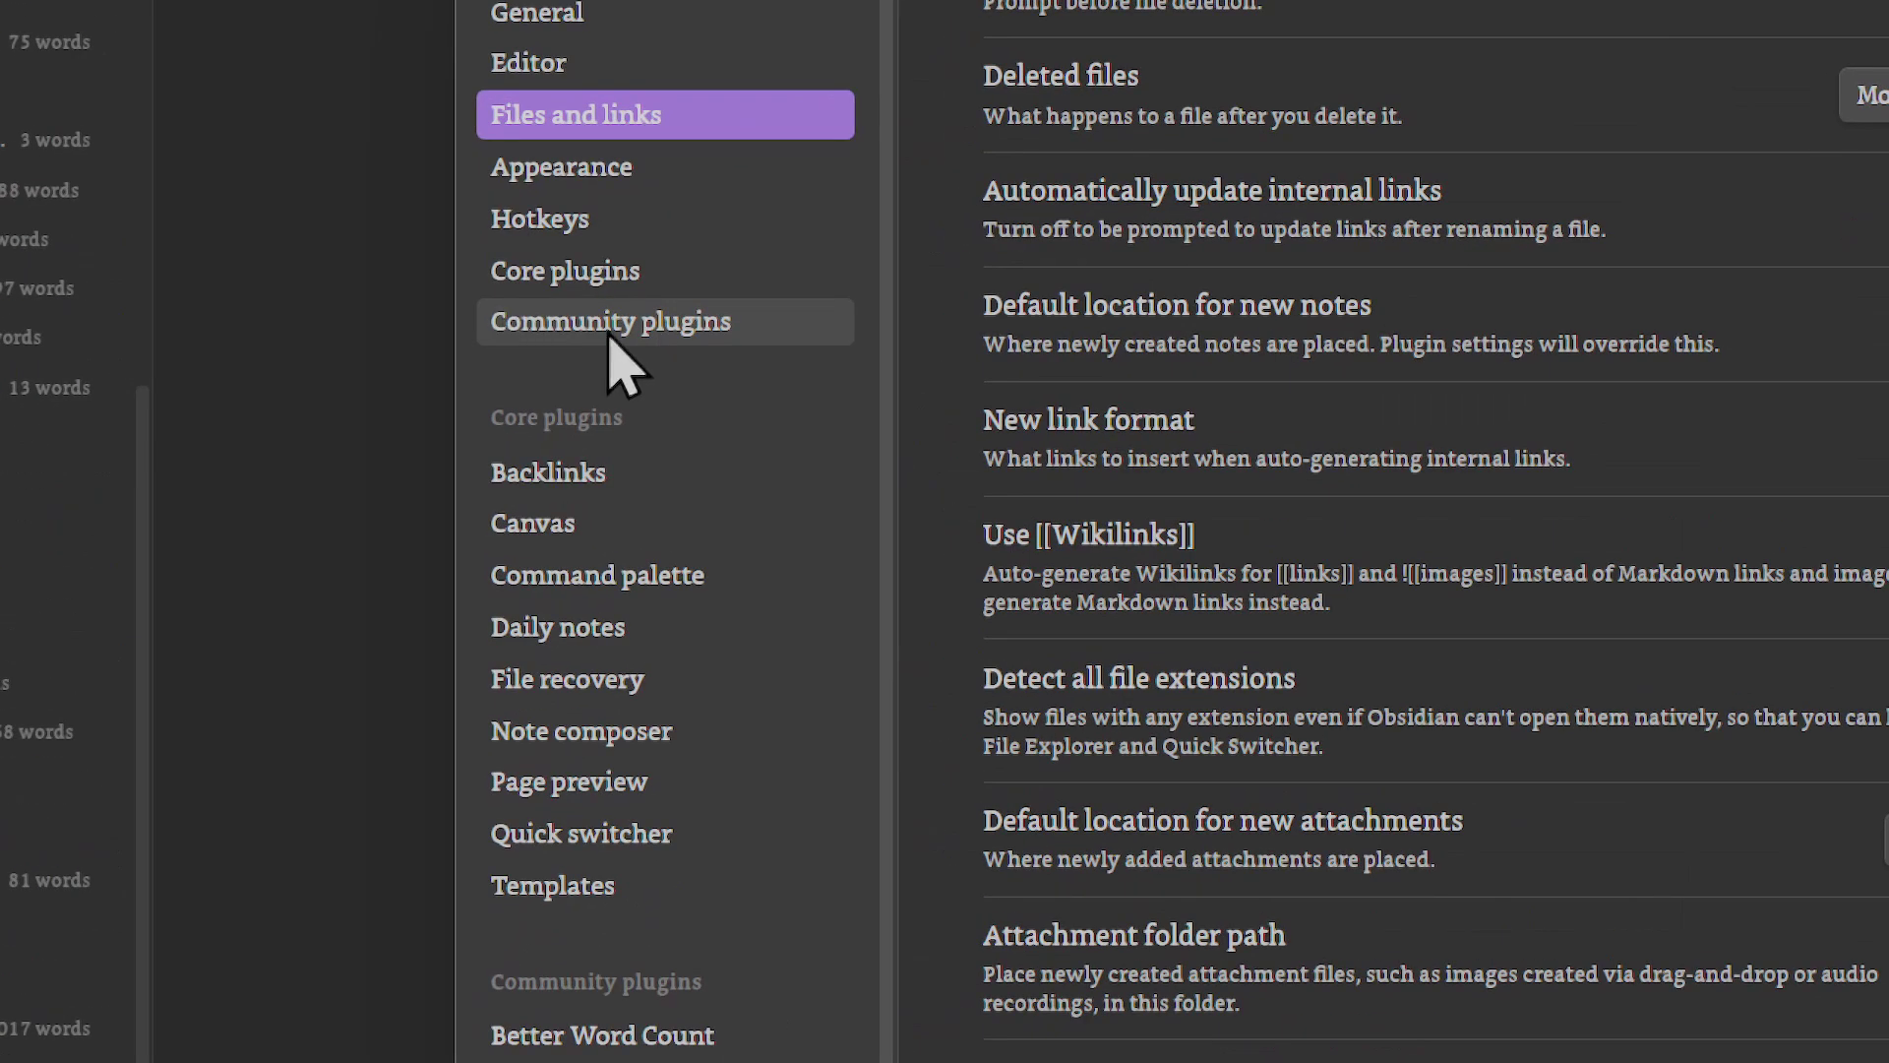
click(556, 327)
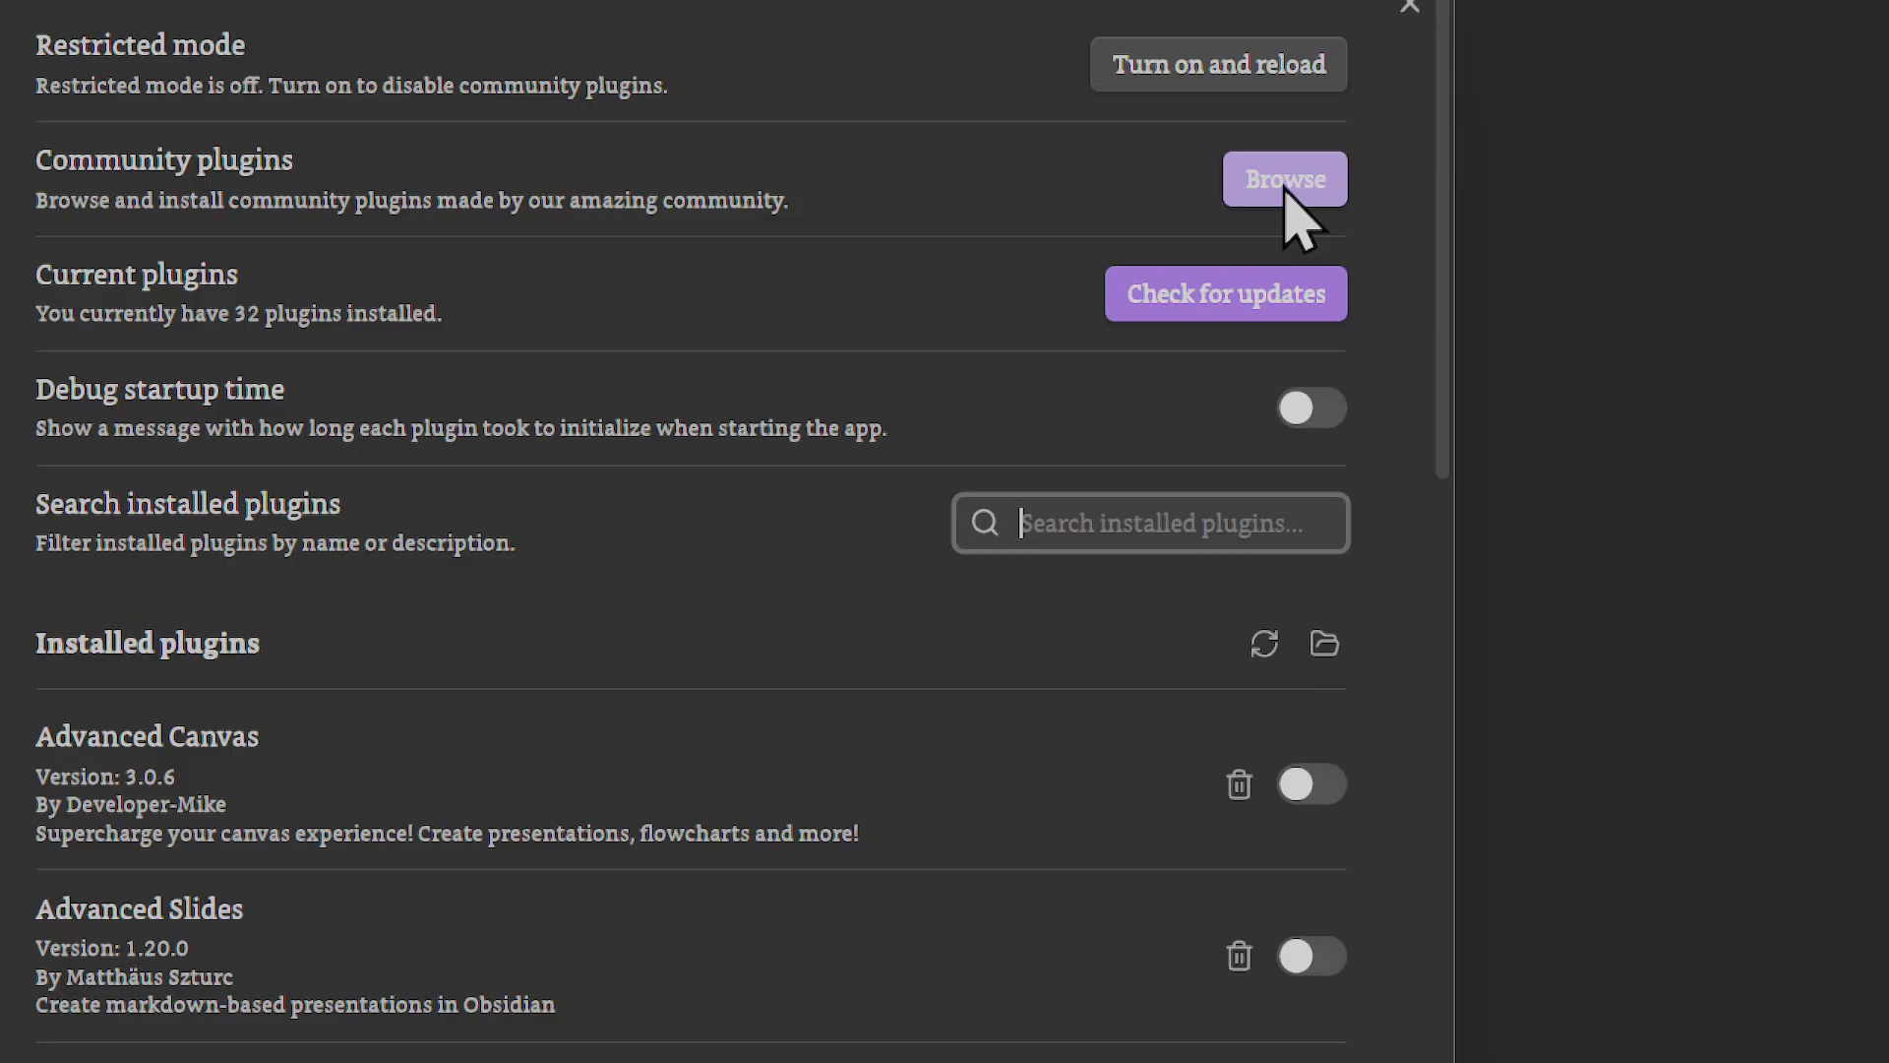
Search the plugin catalogue for 'replace and' and open the Find and replace in selection details.
click(1348, 190)
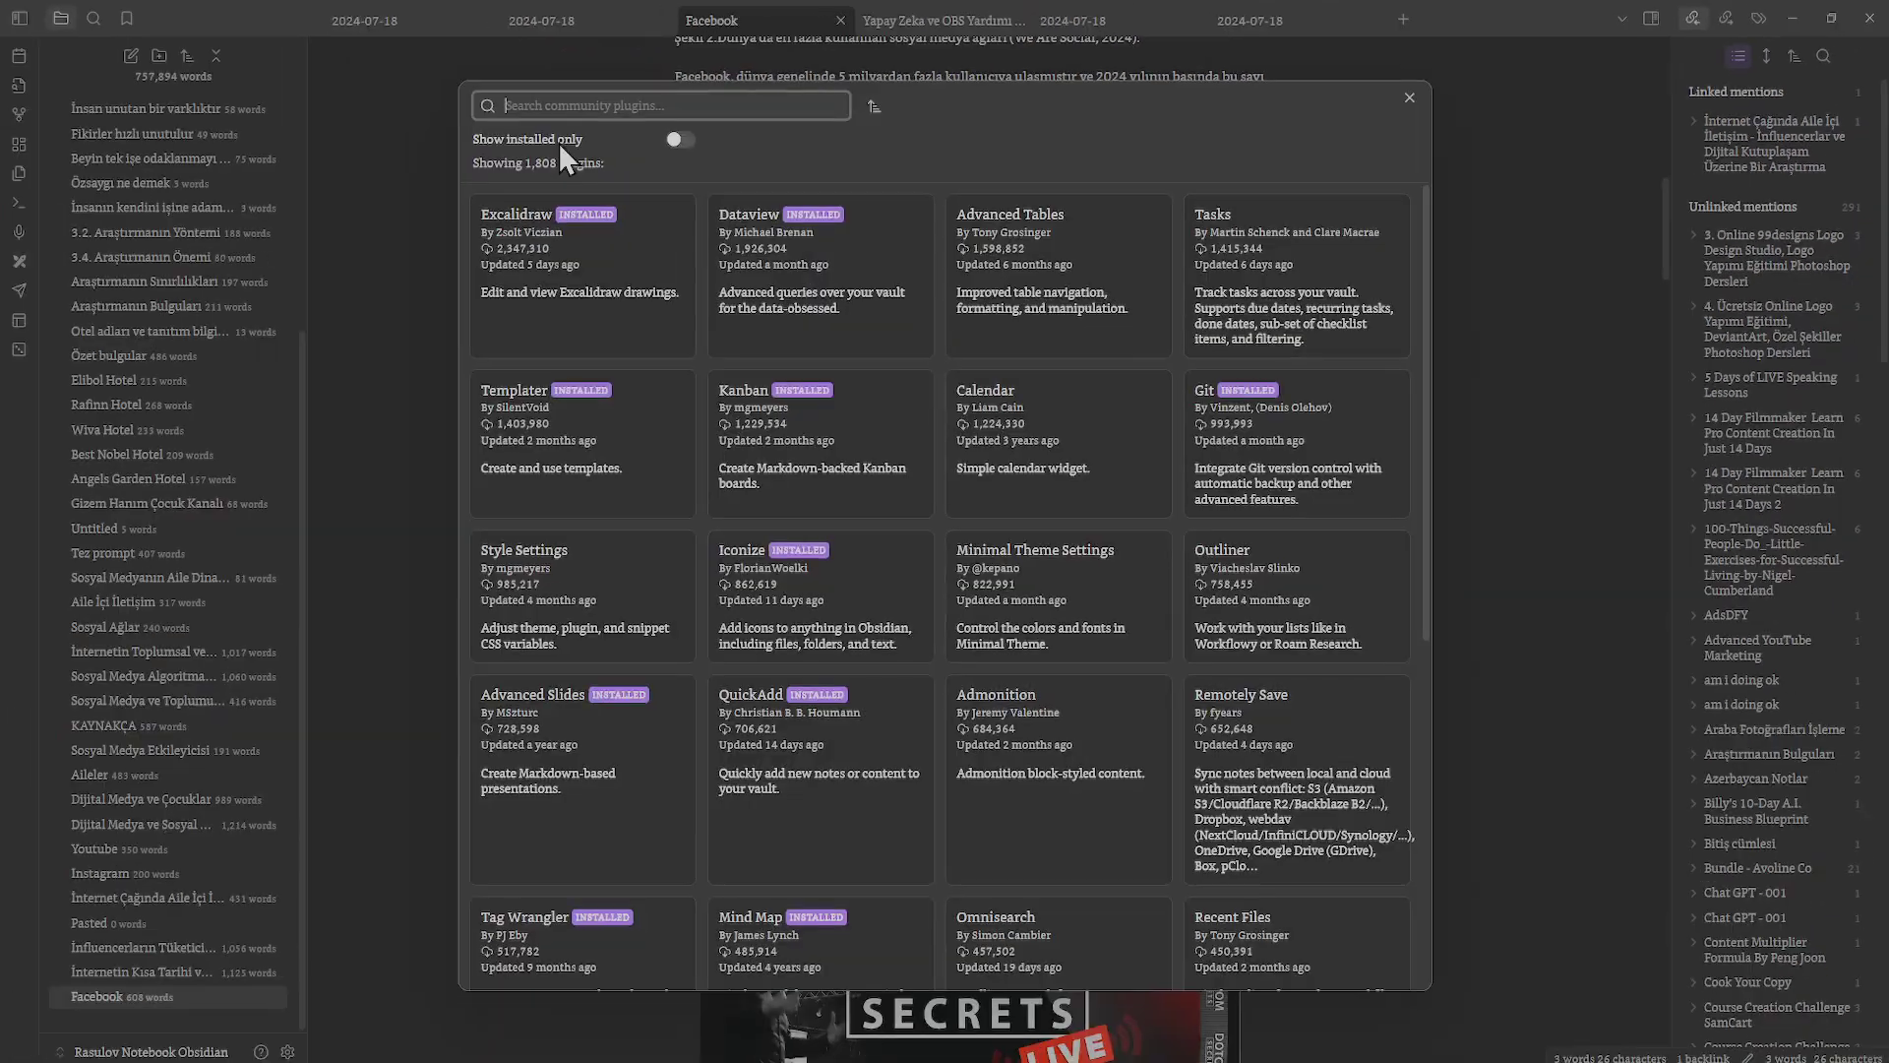
text(replace and)
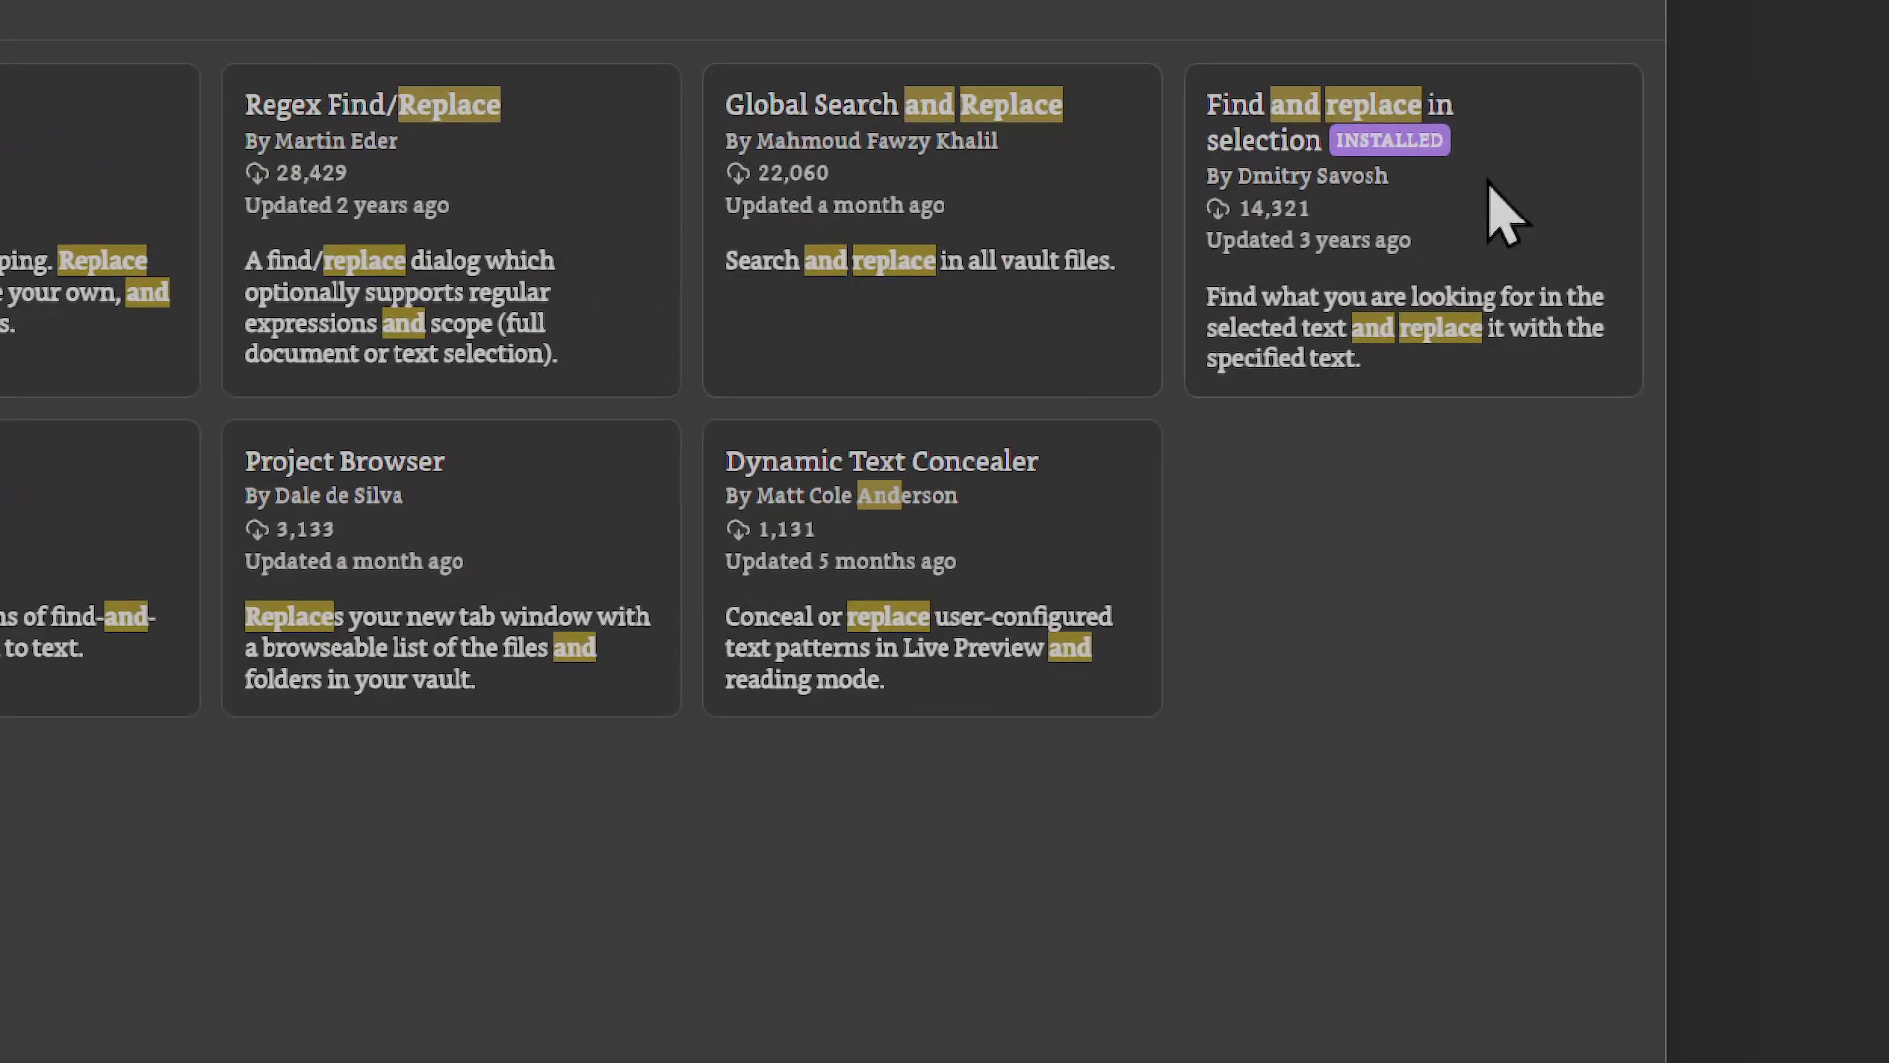
mouse_move(1339, 251)
mouse_down()
mouse_move(1227, 223)
mouse_move(1358, 201)
mouse_up()
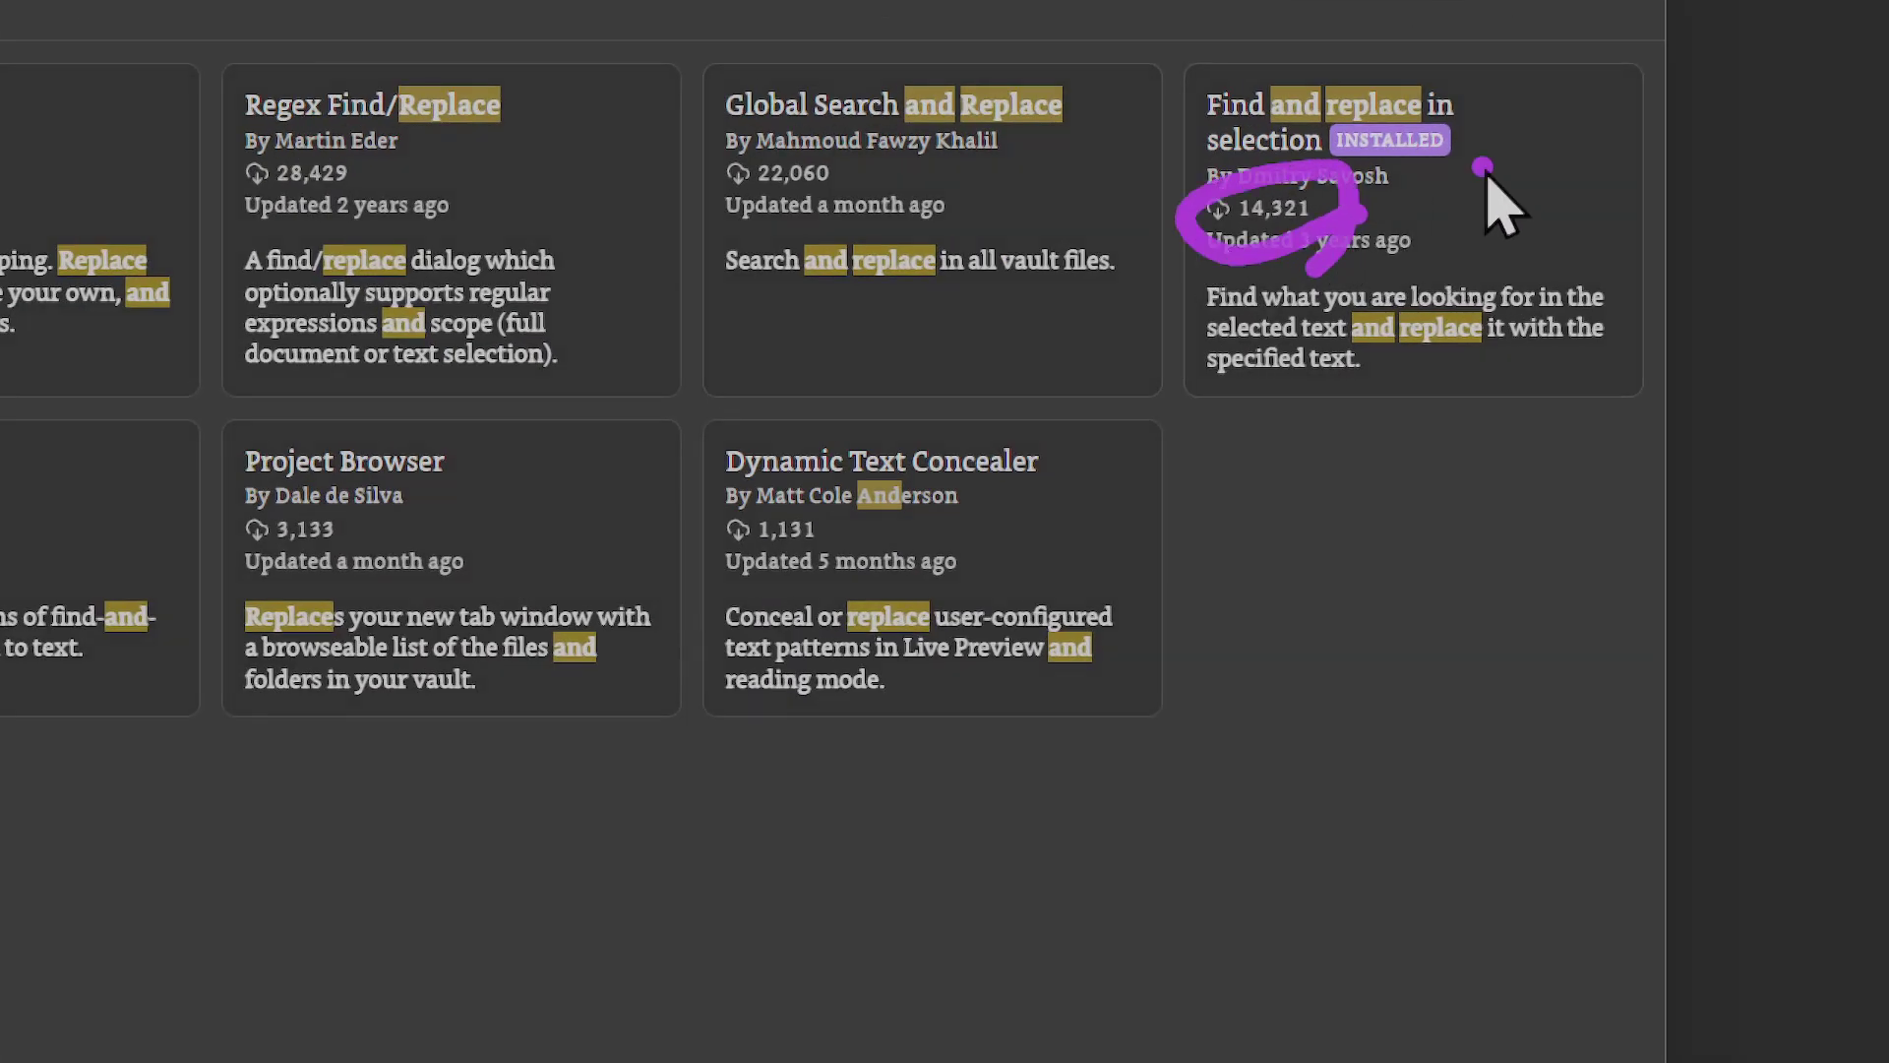
drag(1493, 167, 1452, 241)
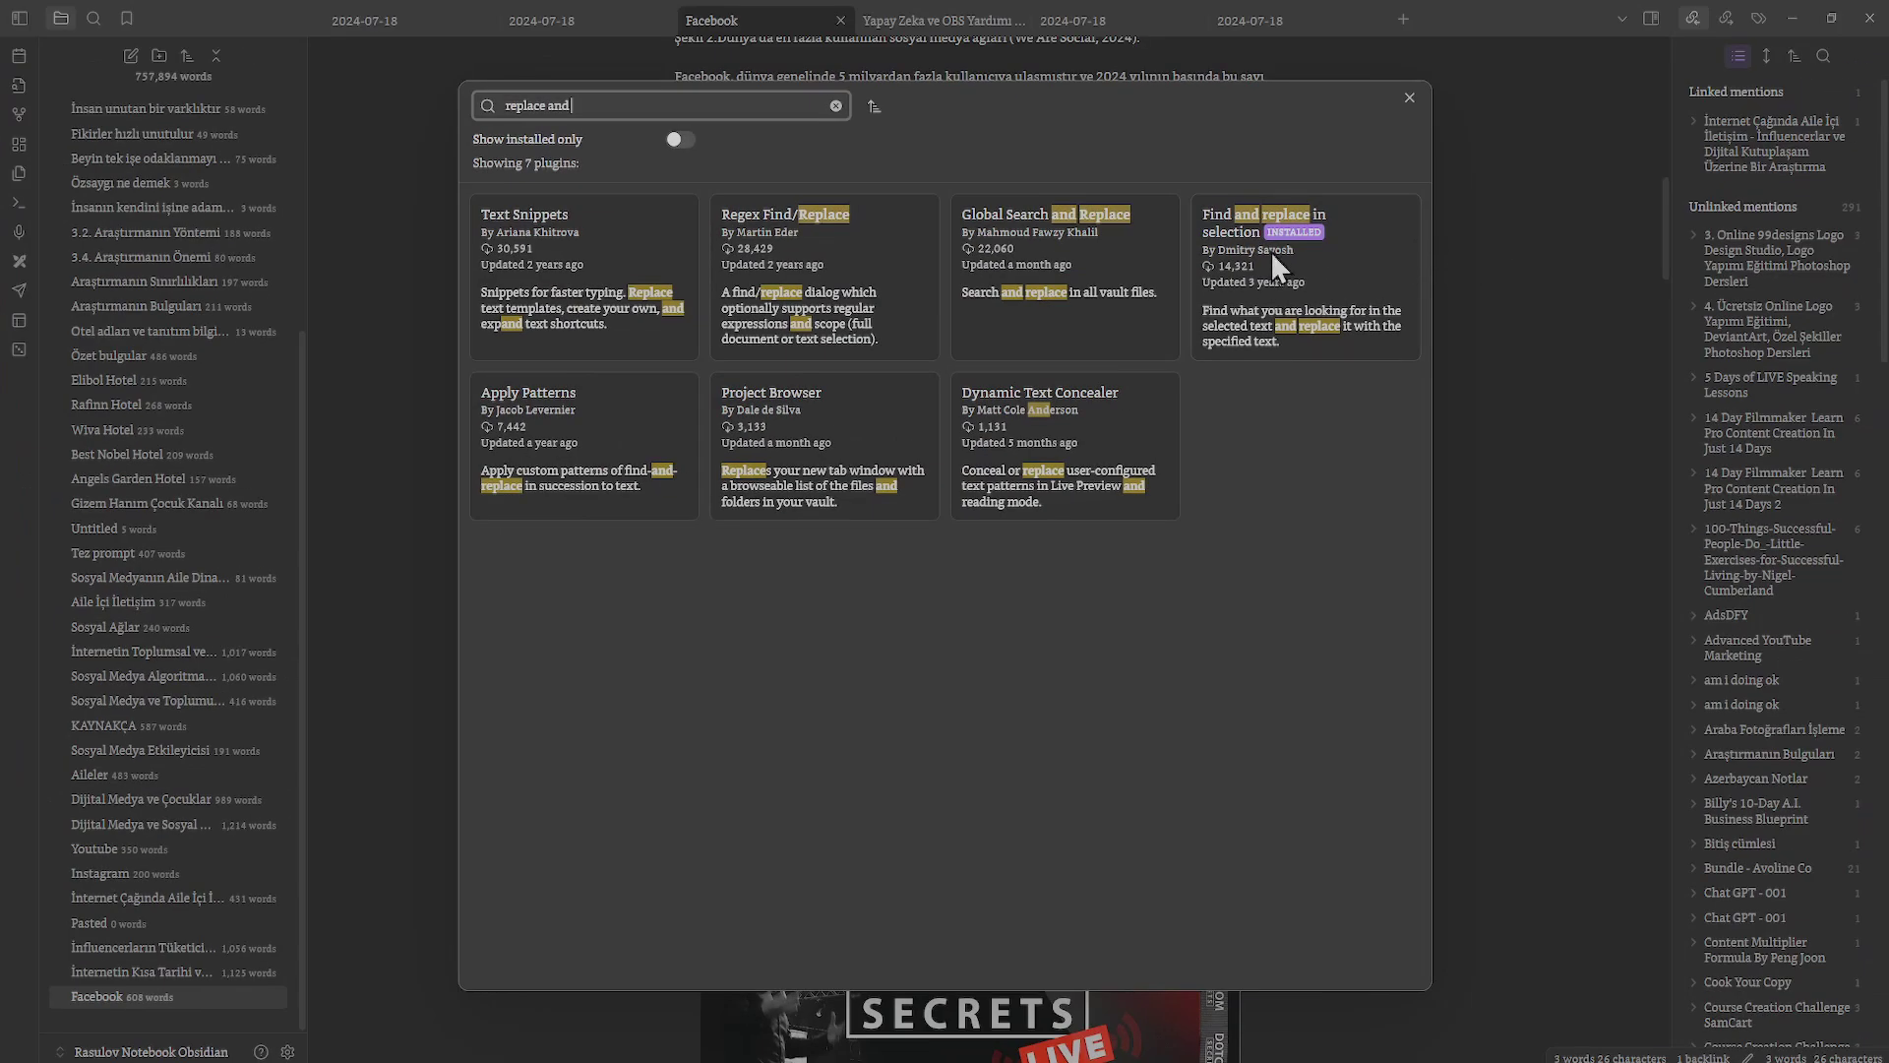
click(1317, 285)
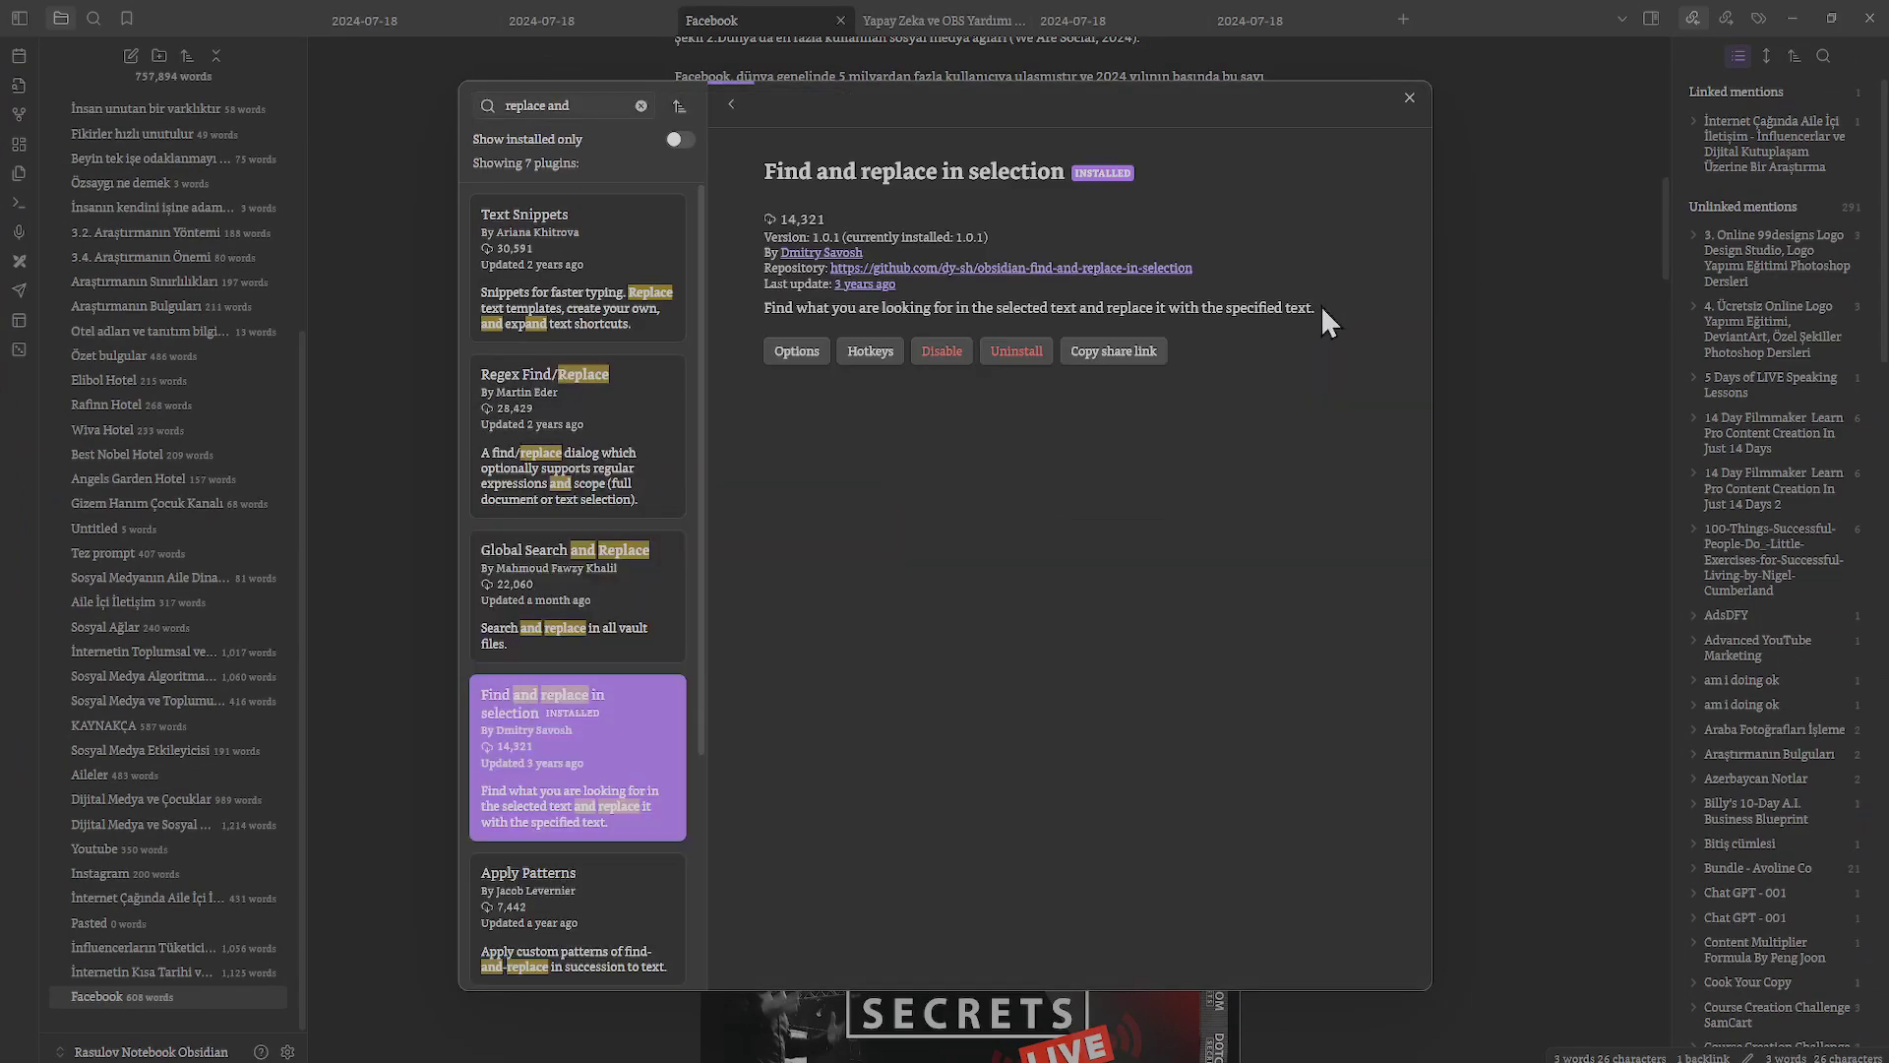
Open the plugin's Options, which replace ![[Pasted image with ![[Assets/Pasted image.
click(782, 352)
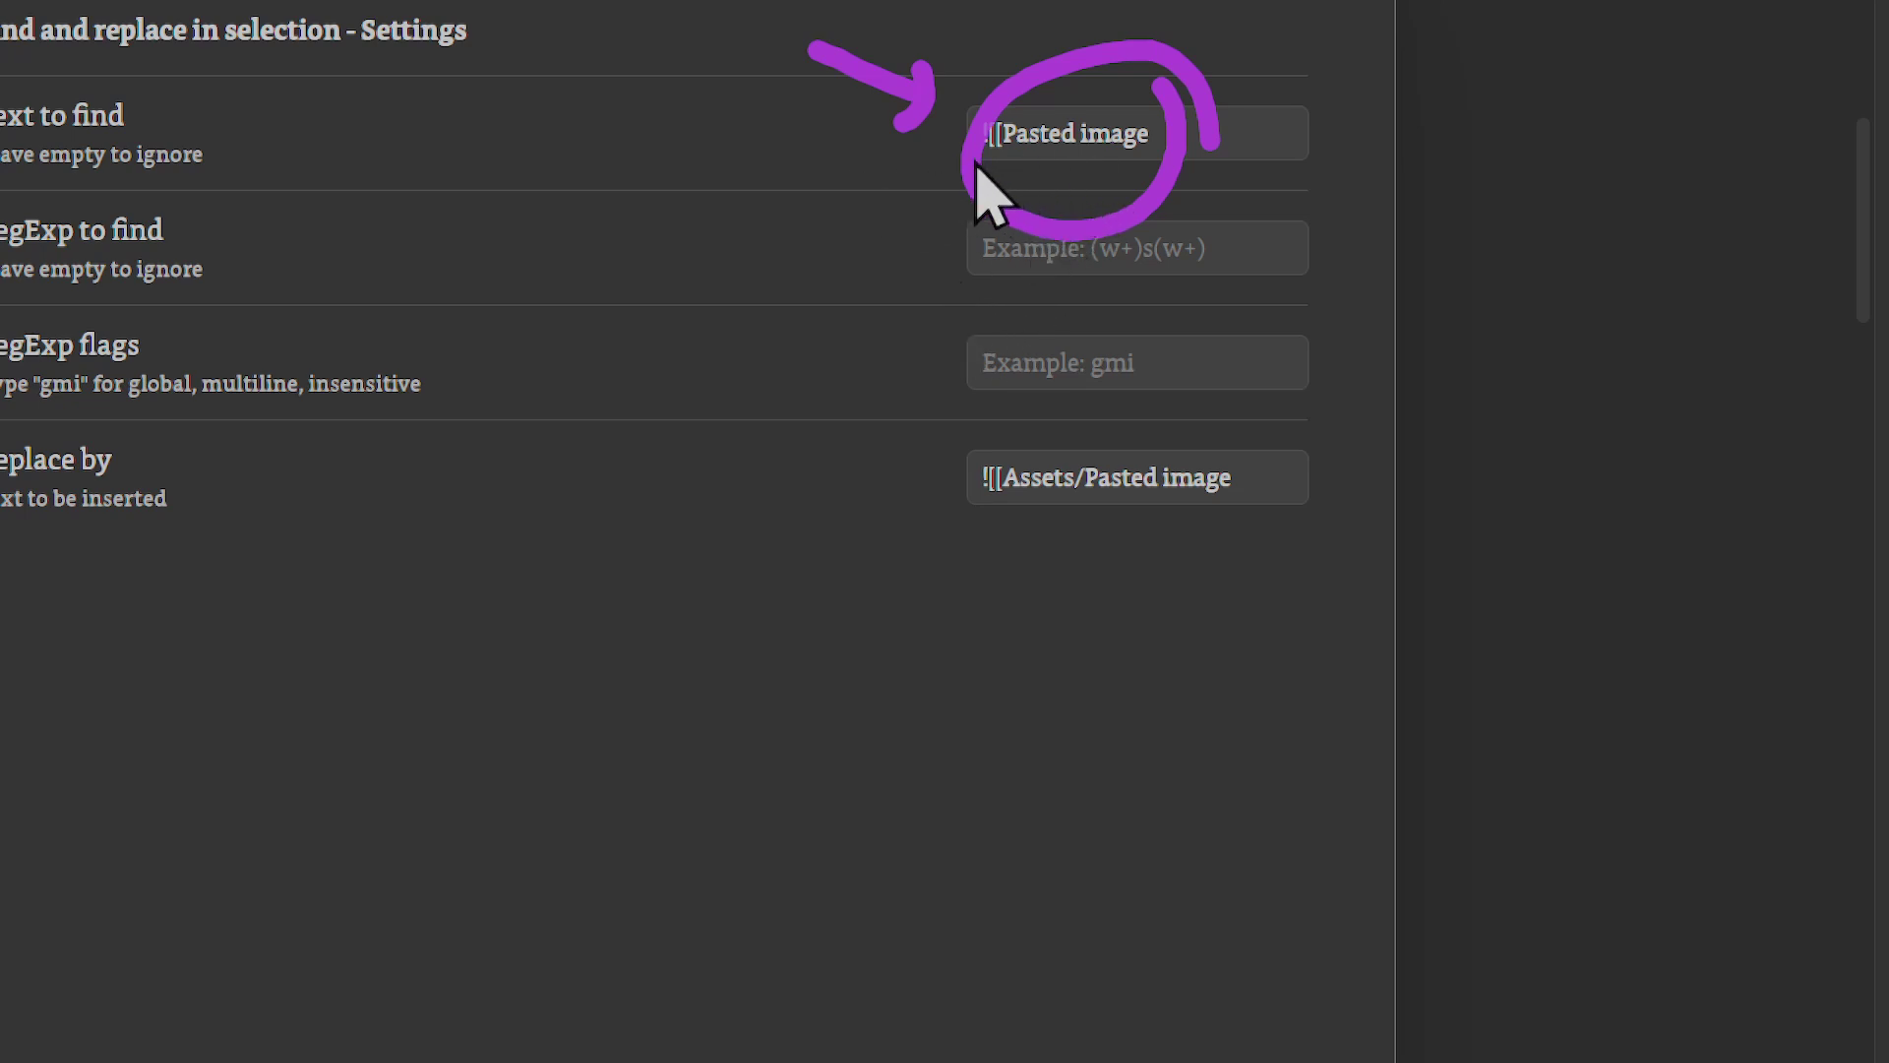
drag(1130, 143, 1046, 140)
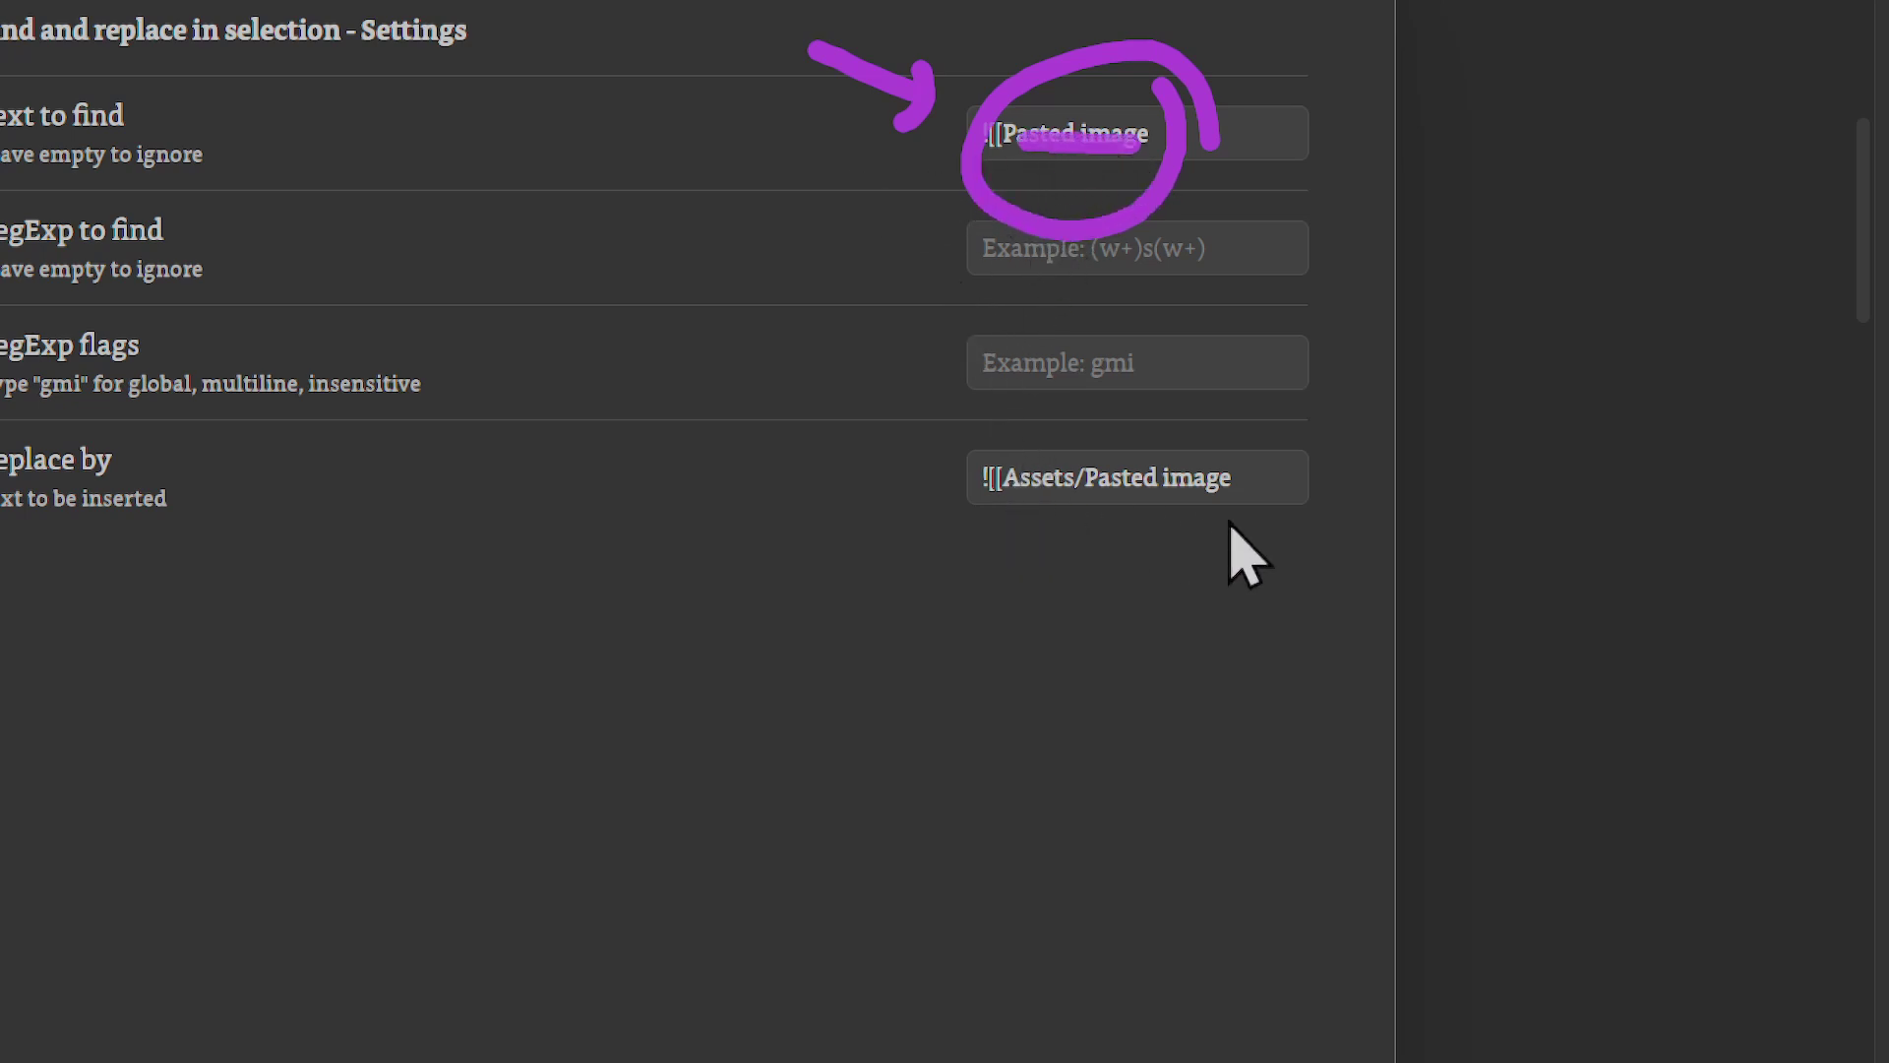
drag(1264, 513, 924, 528)
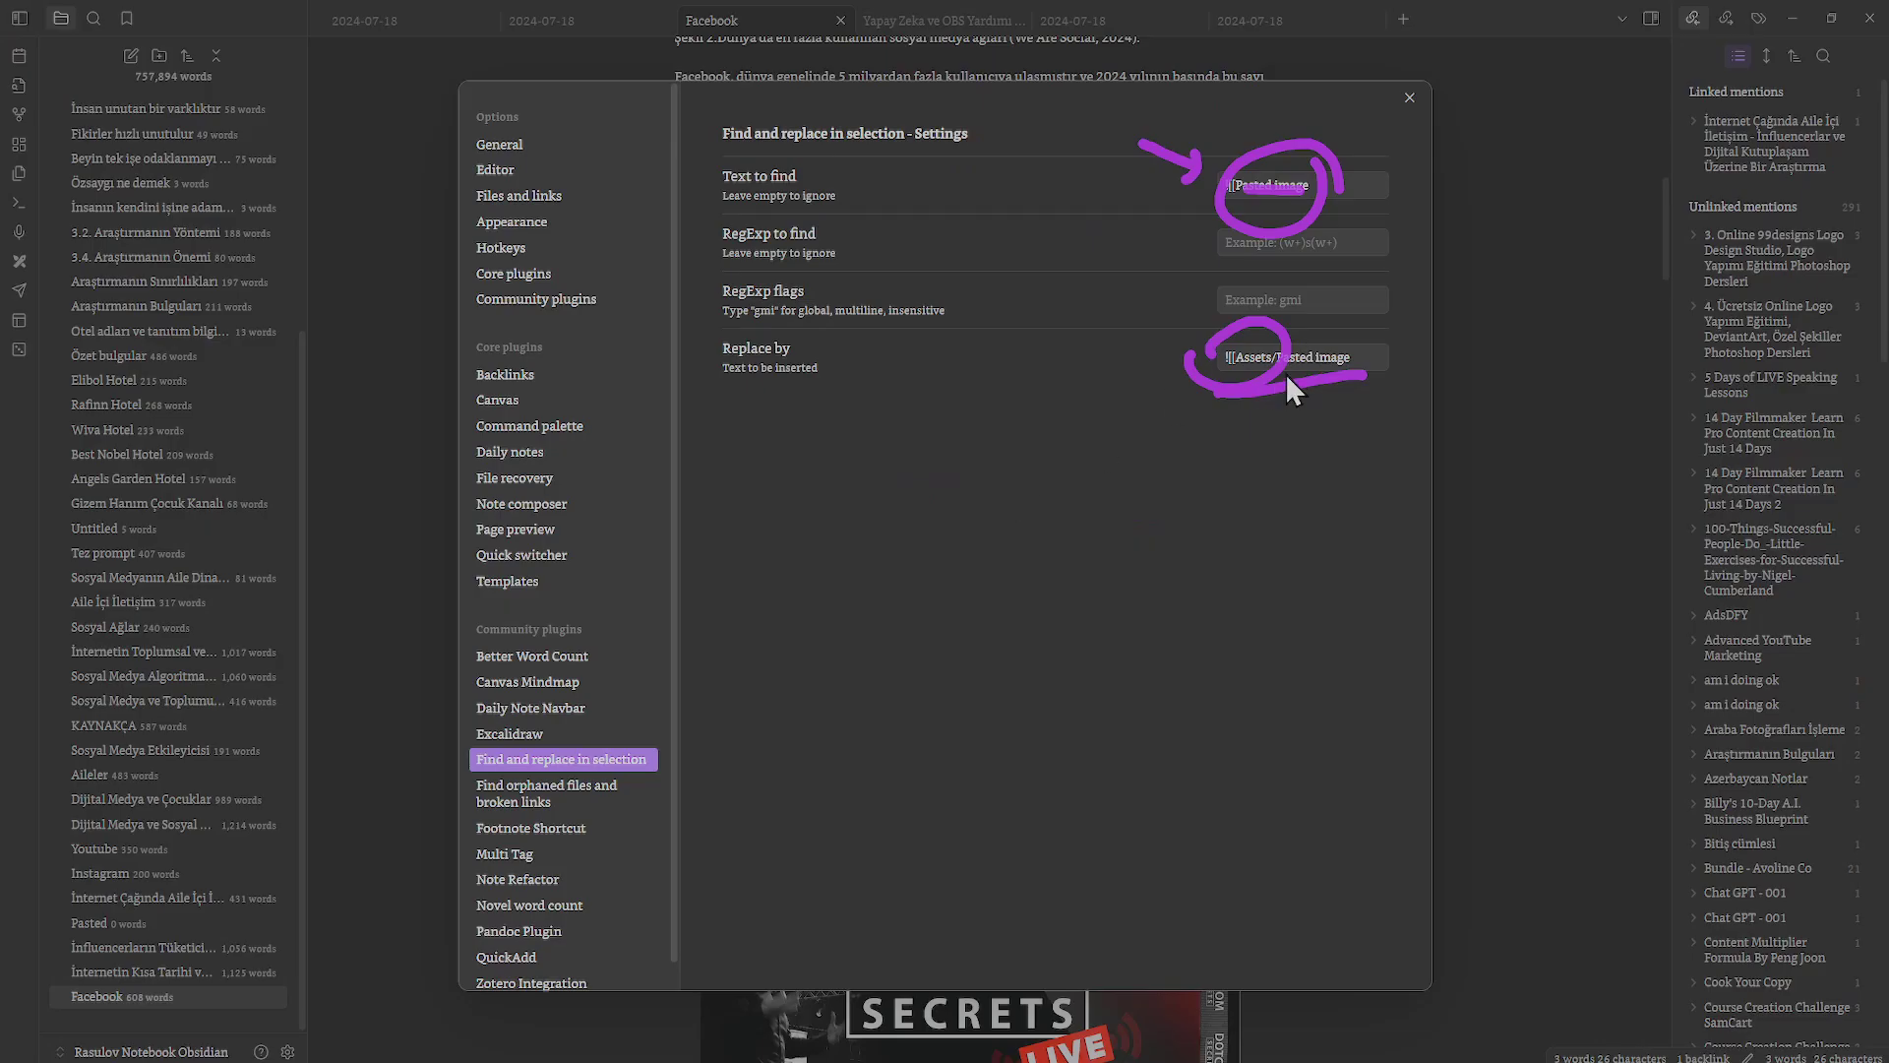
key(Escape)
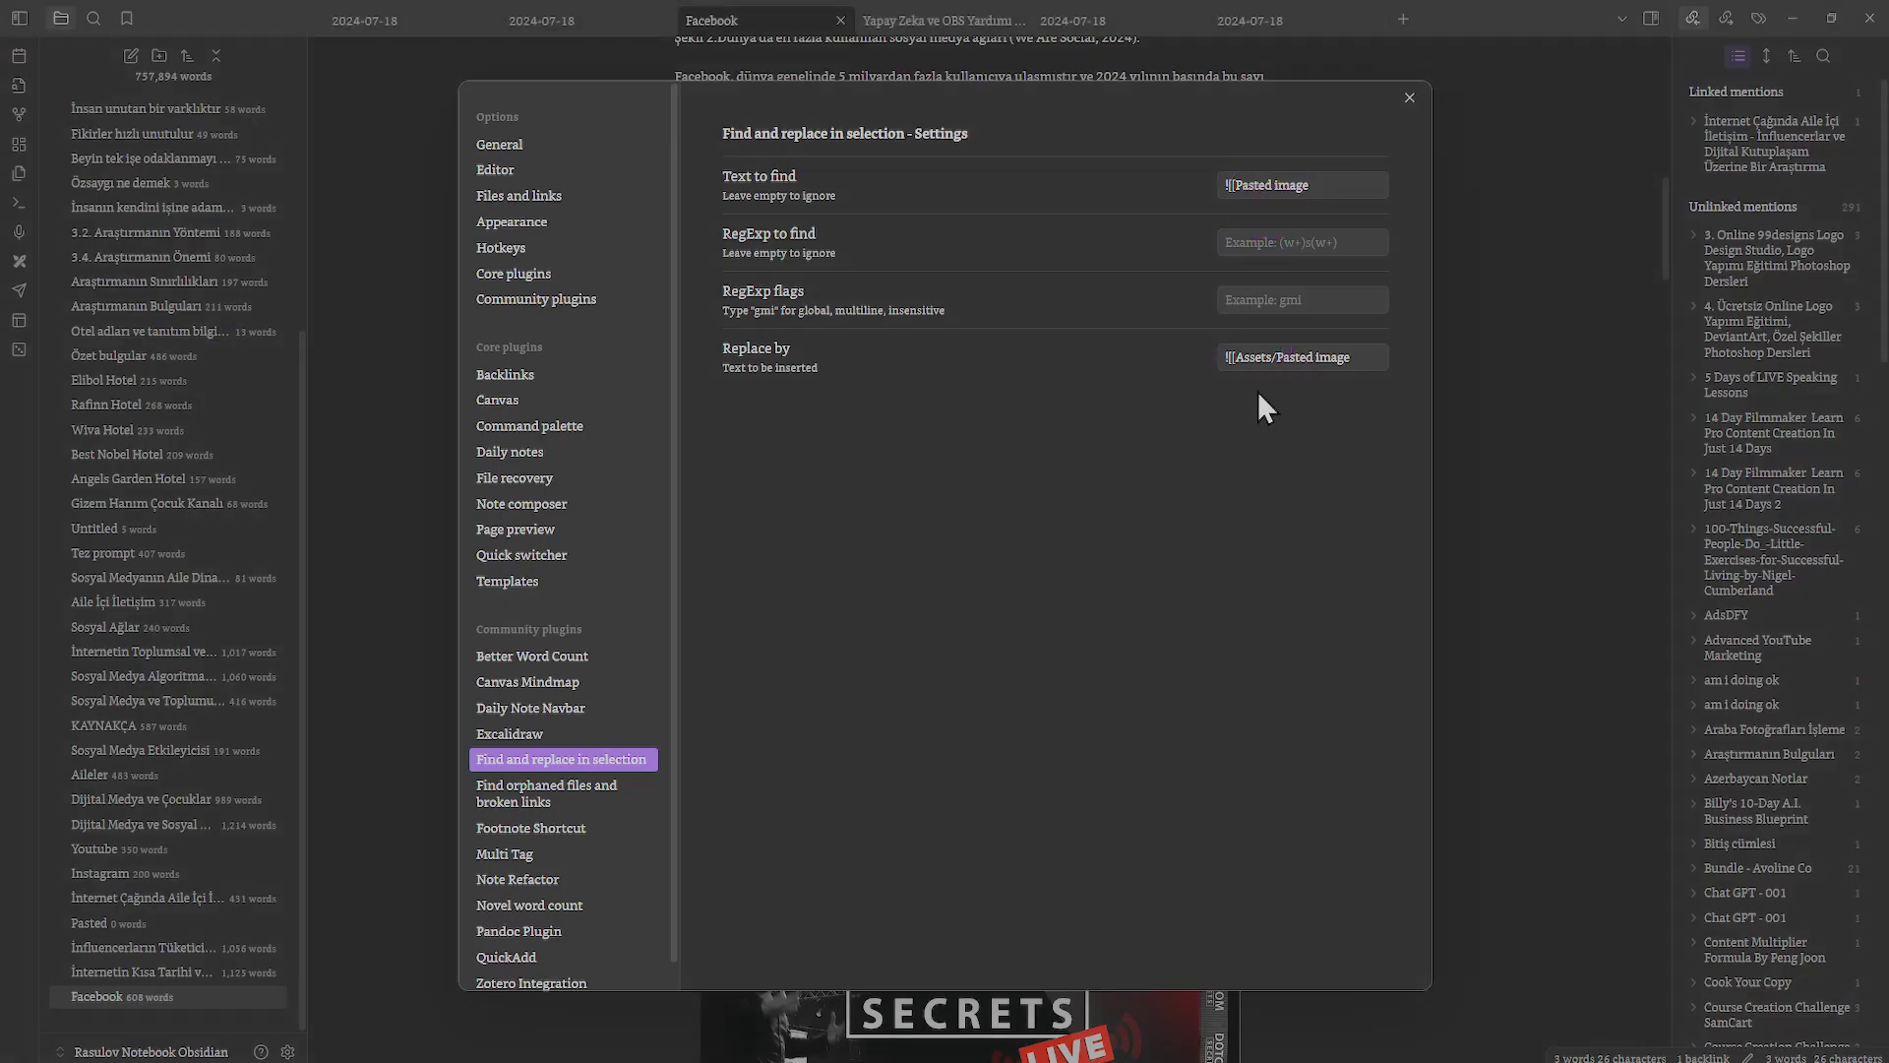
mouse_move(1245, 136)
mouse_down()
mouse_move(1409, 177)
mouse_move(1176, 175)
mouse_up()
key(Escape)
click(1413, 100)
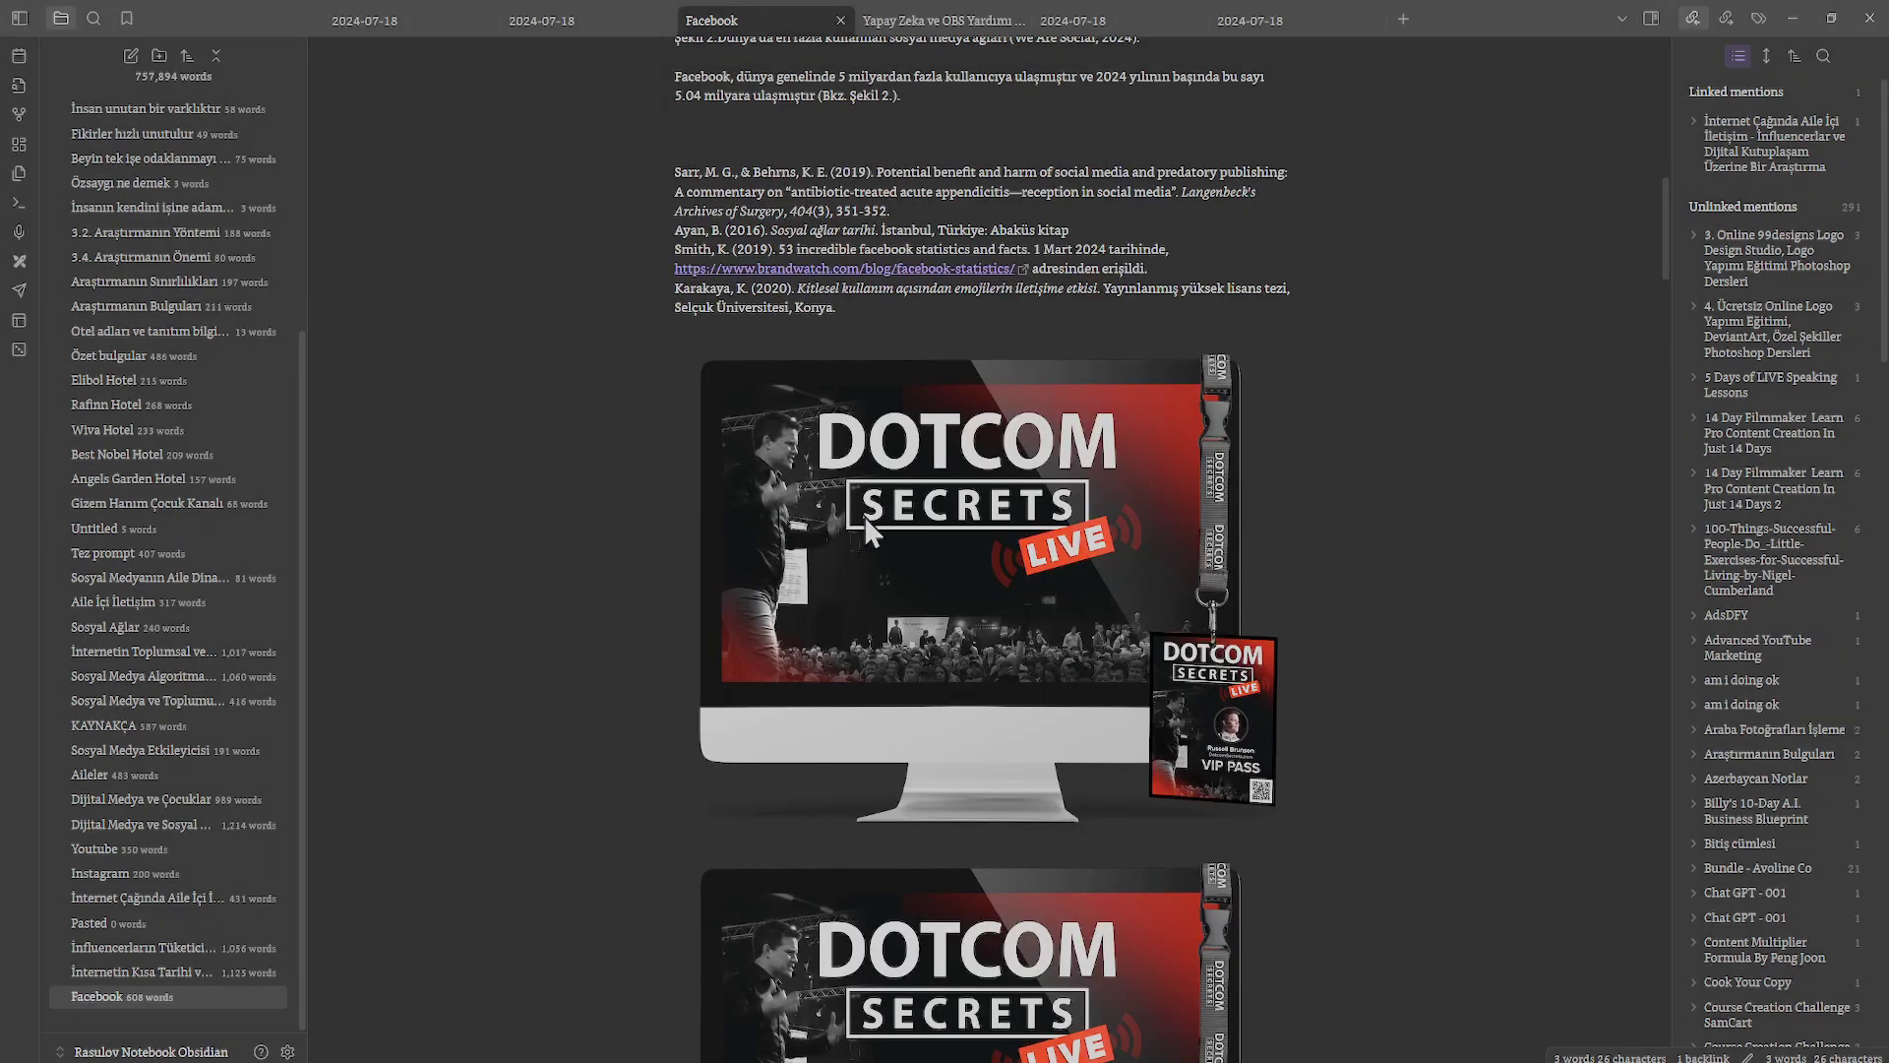
click(846, 476)
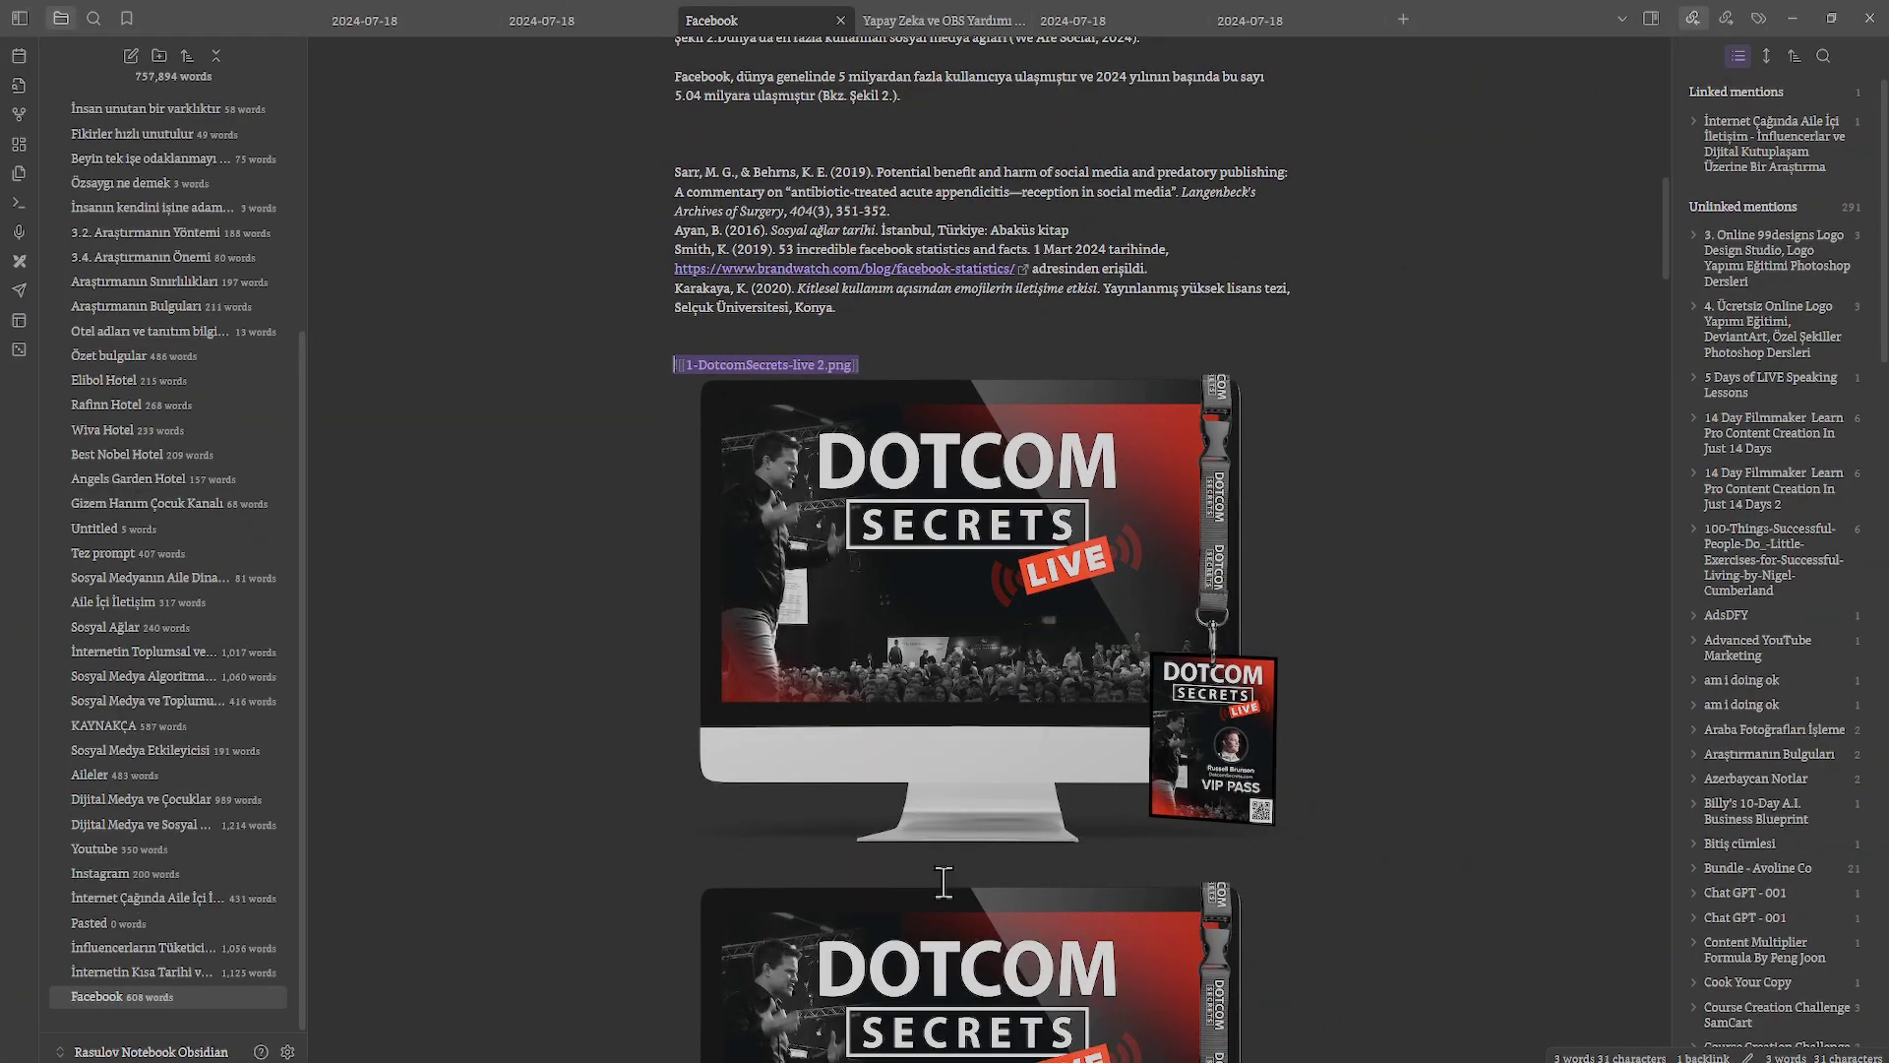
click(960, 970)
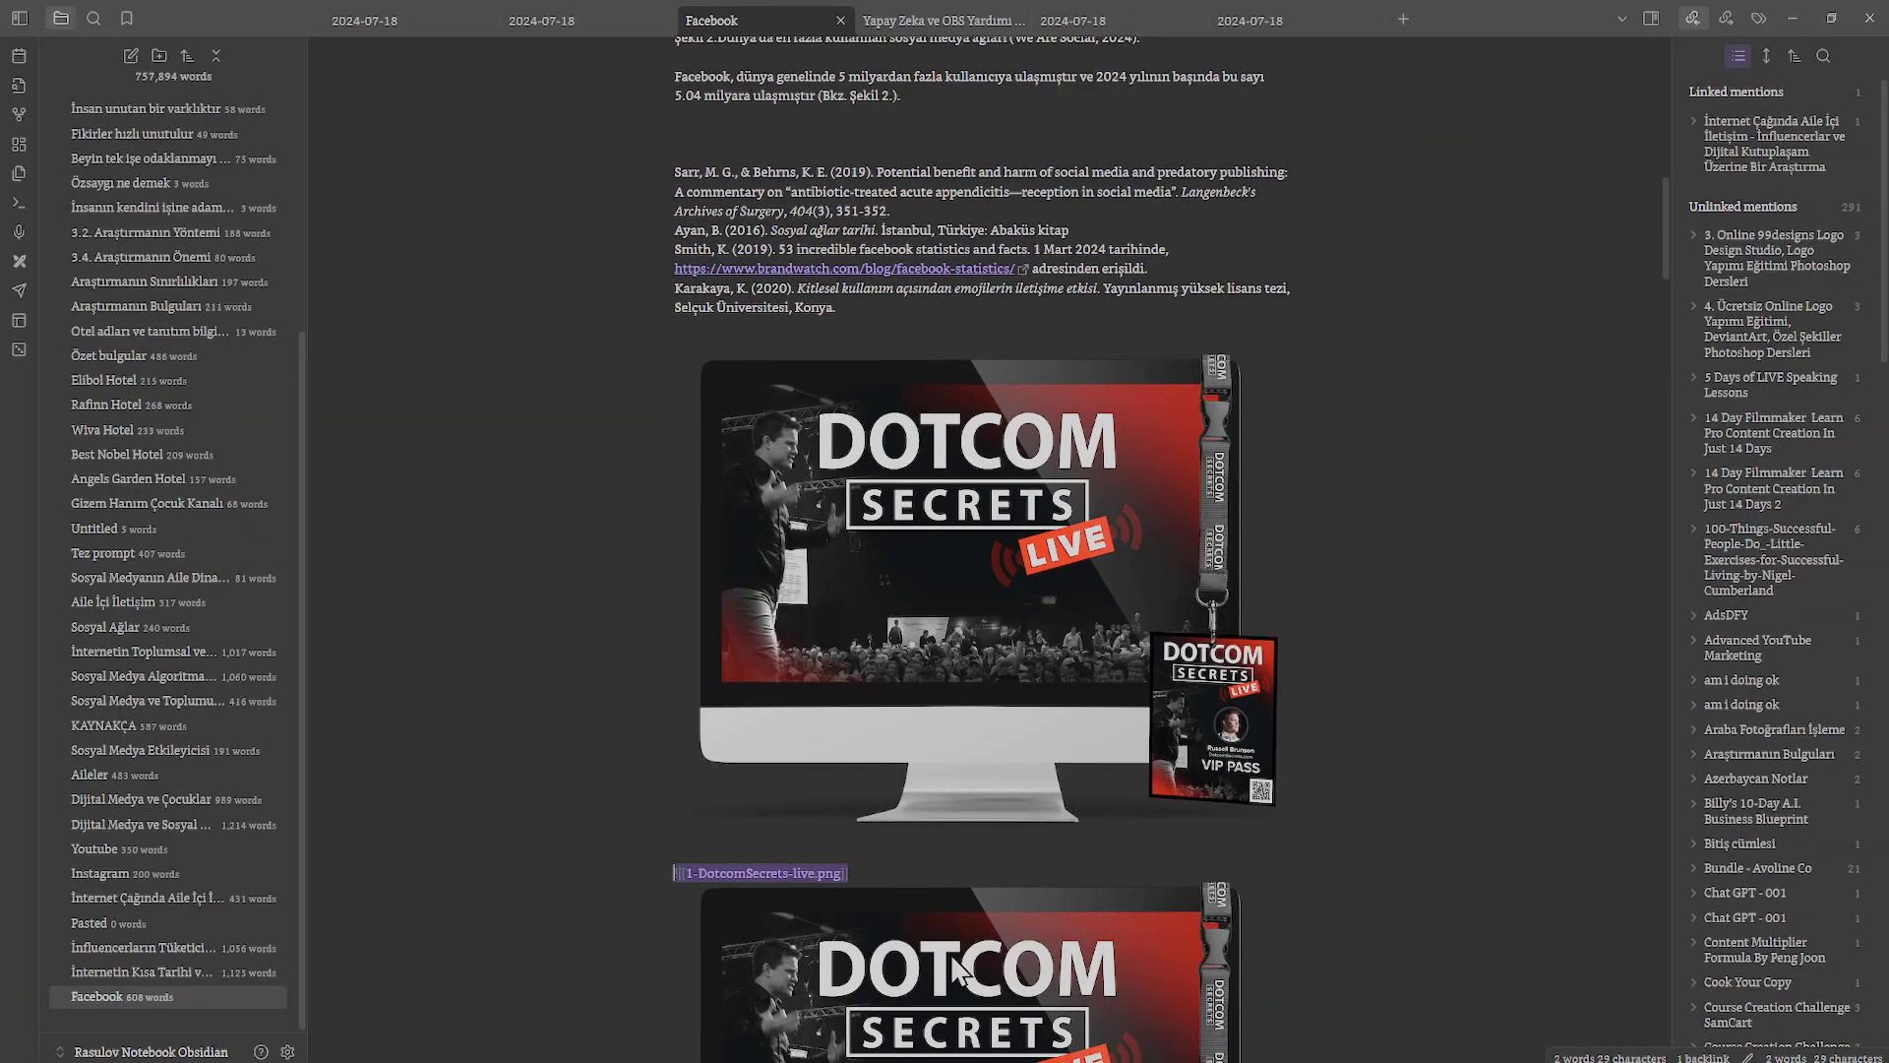
drag(1662, 250, 1673, 399)
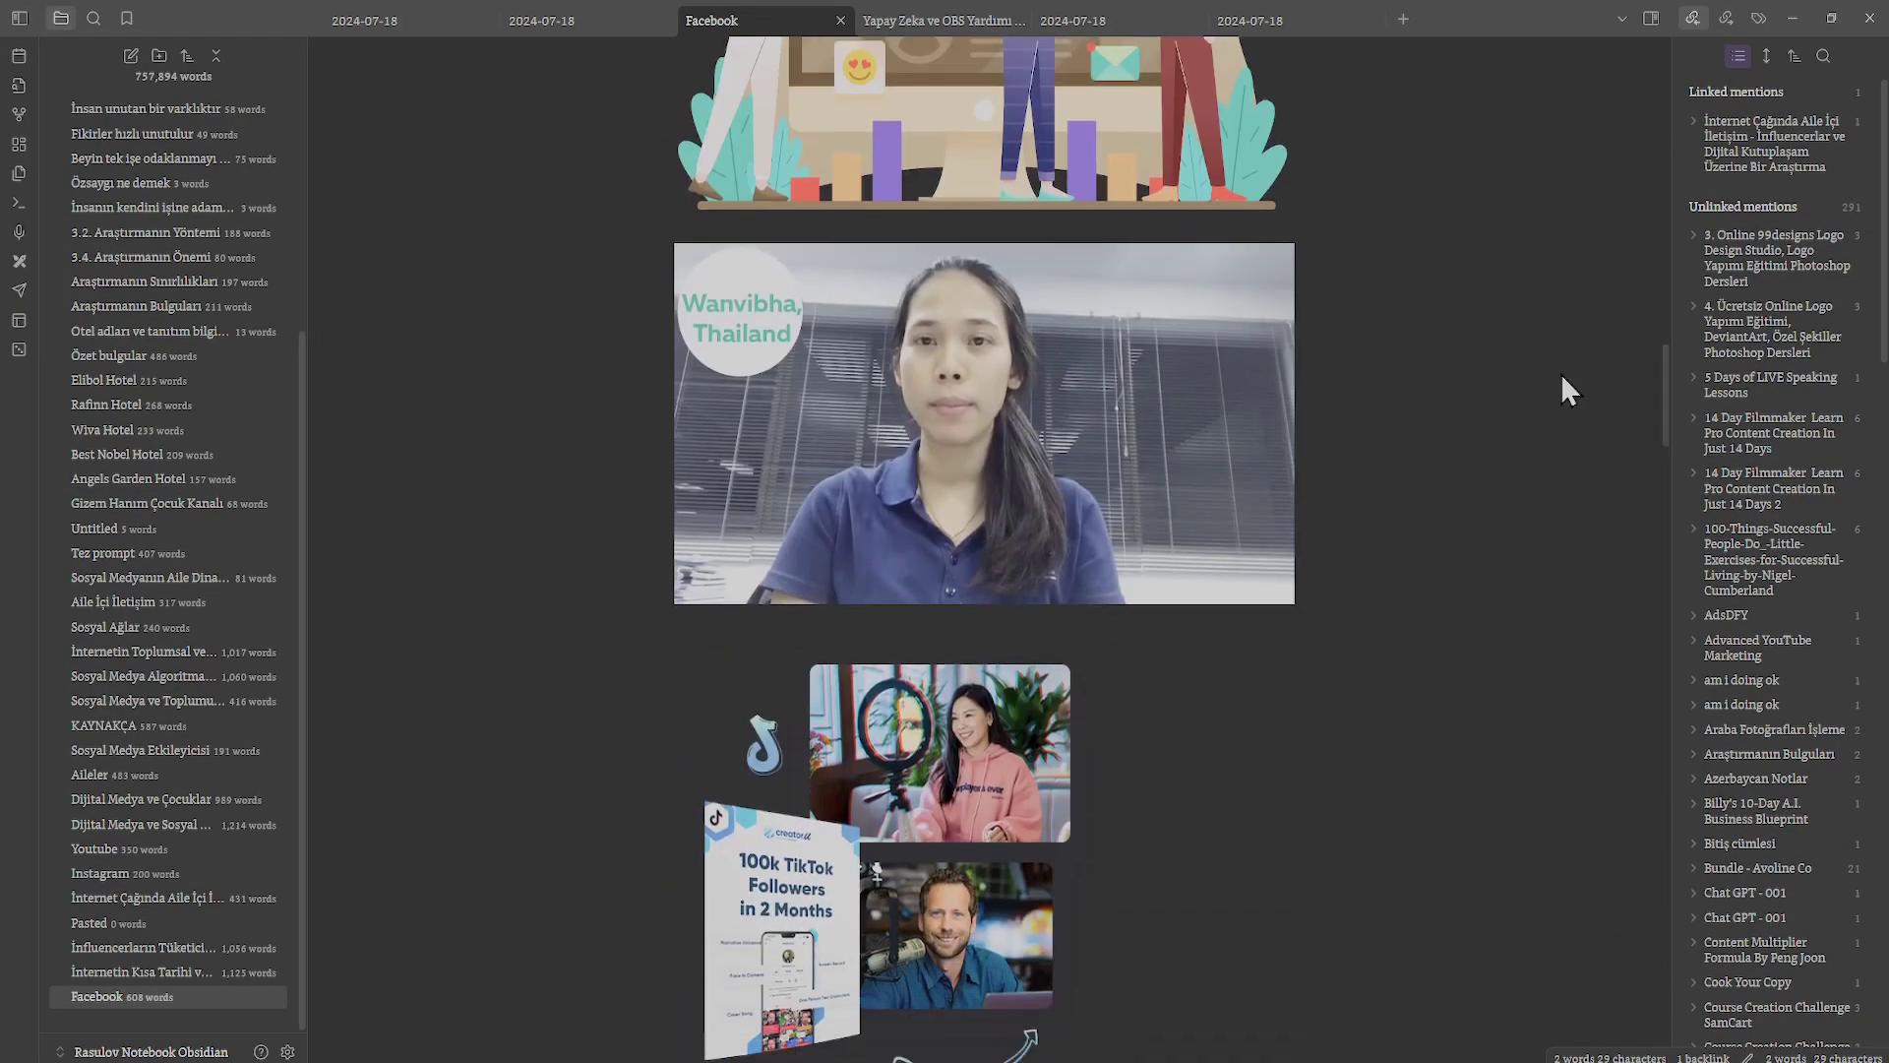
click(703, 286)
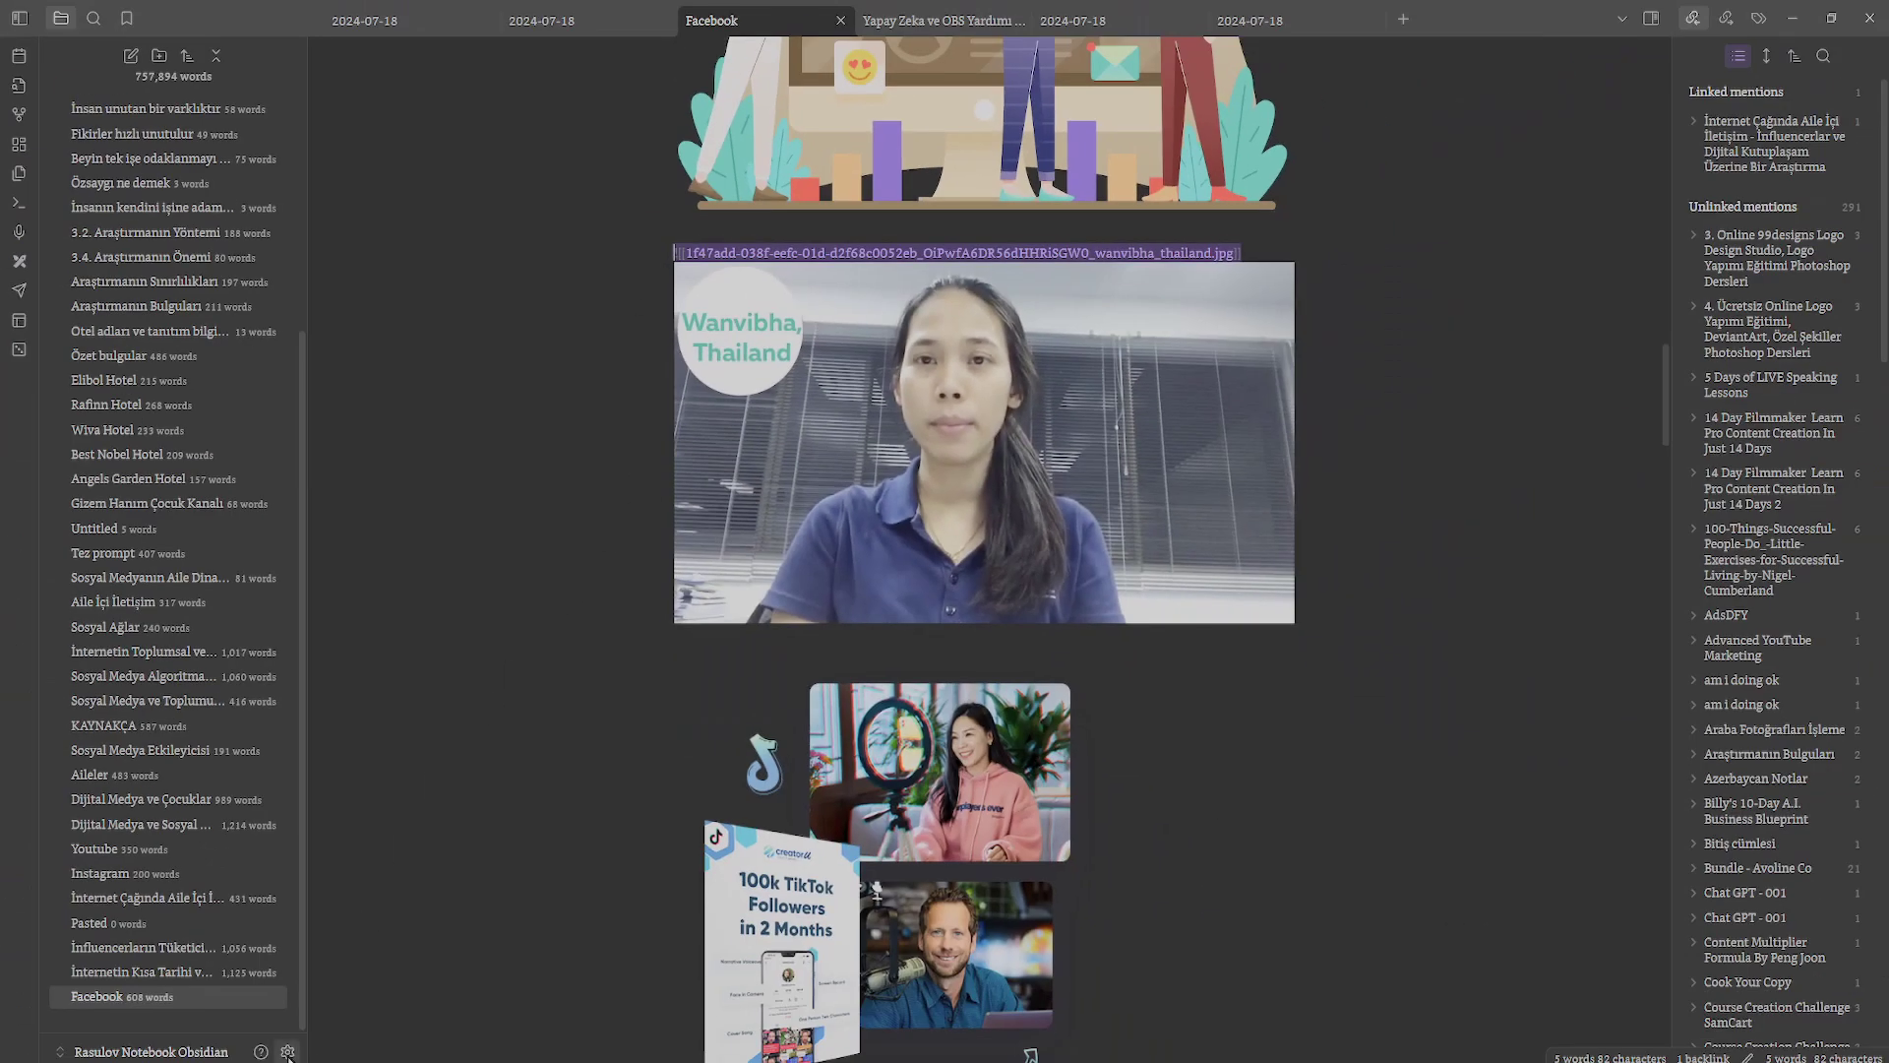
Remove 'Pasted image' from both fields so the plugin turns ![[ into ![[Assets/.
click(287, 1051)
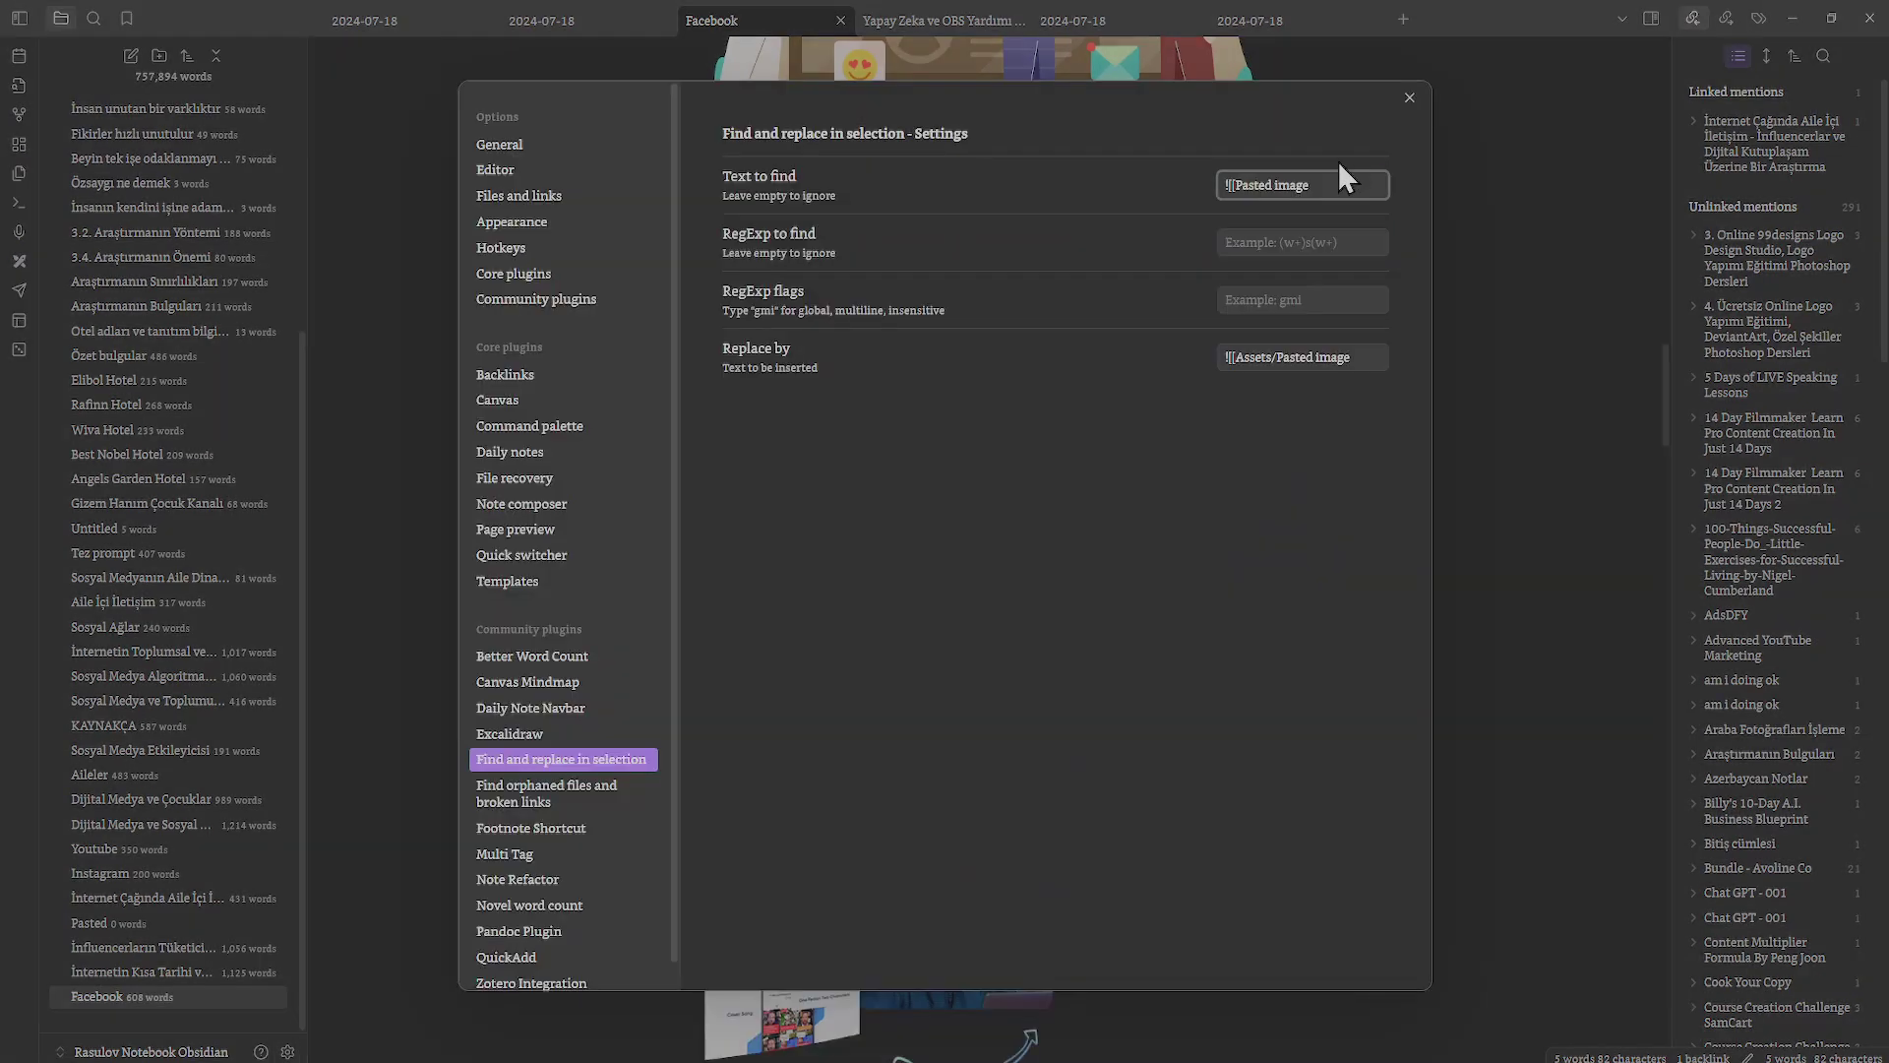
drag(1220, 181, 1290, 181)
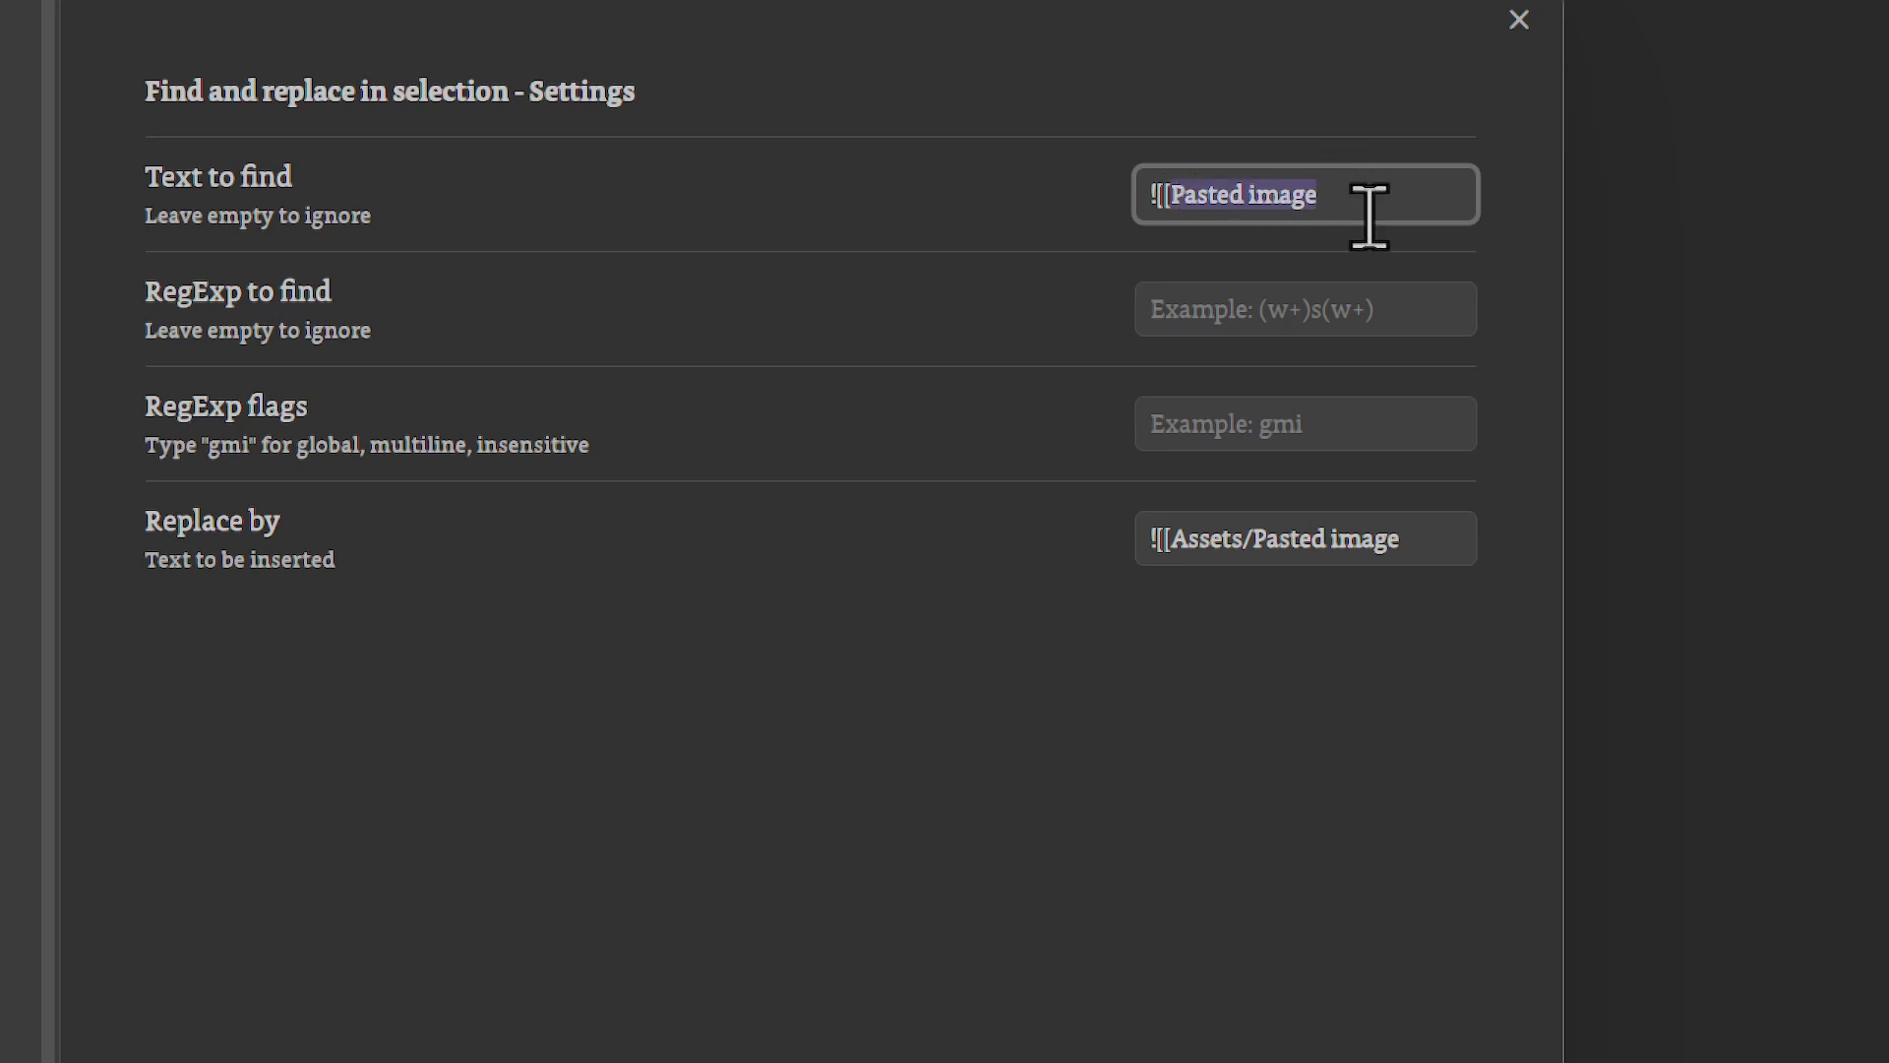
key(BackSpace)
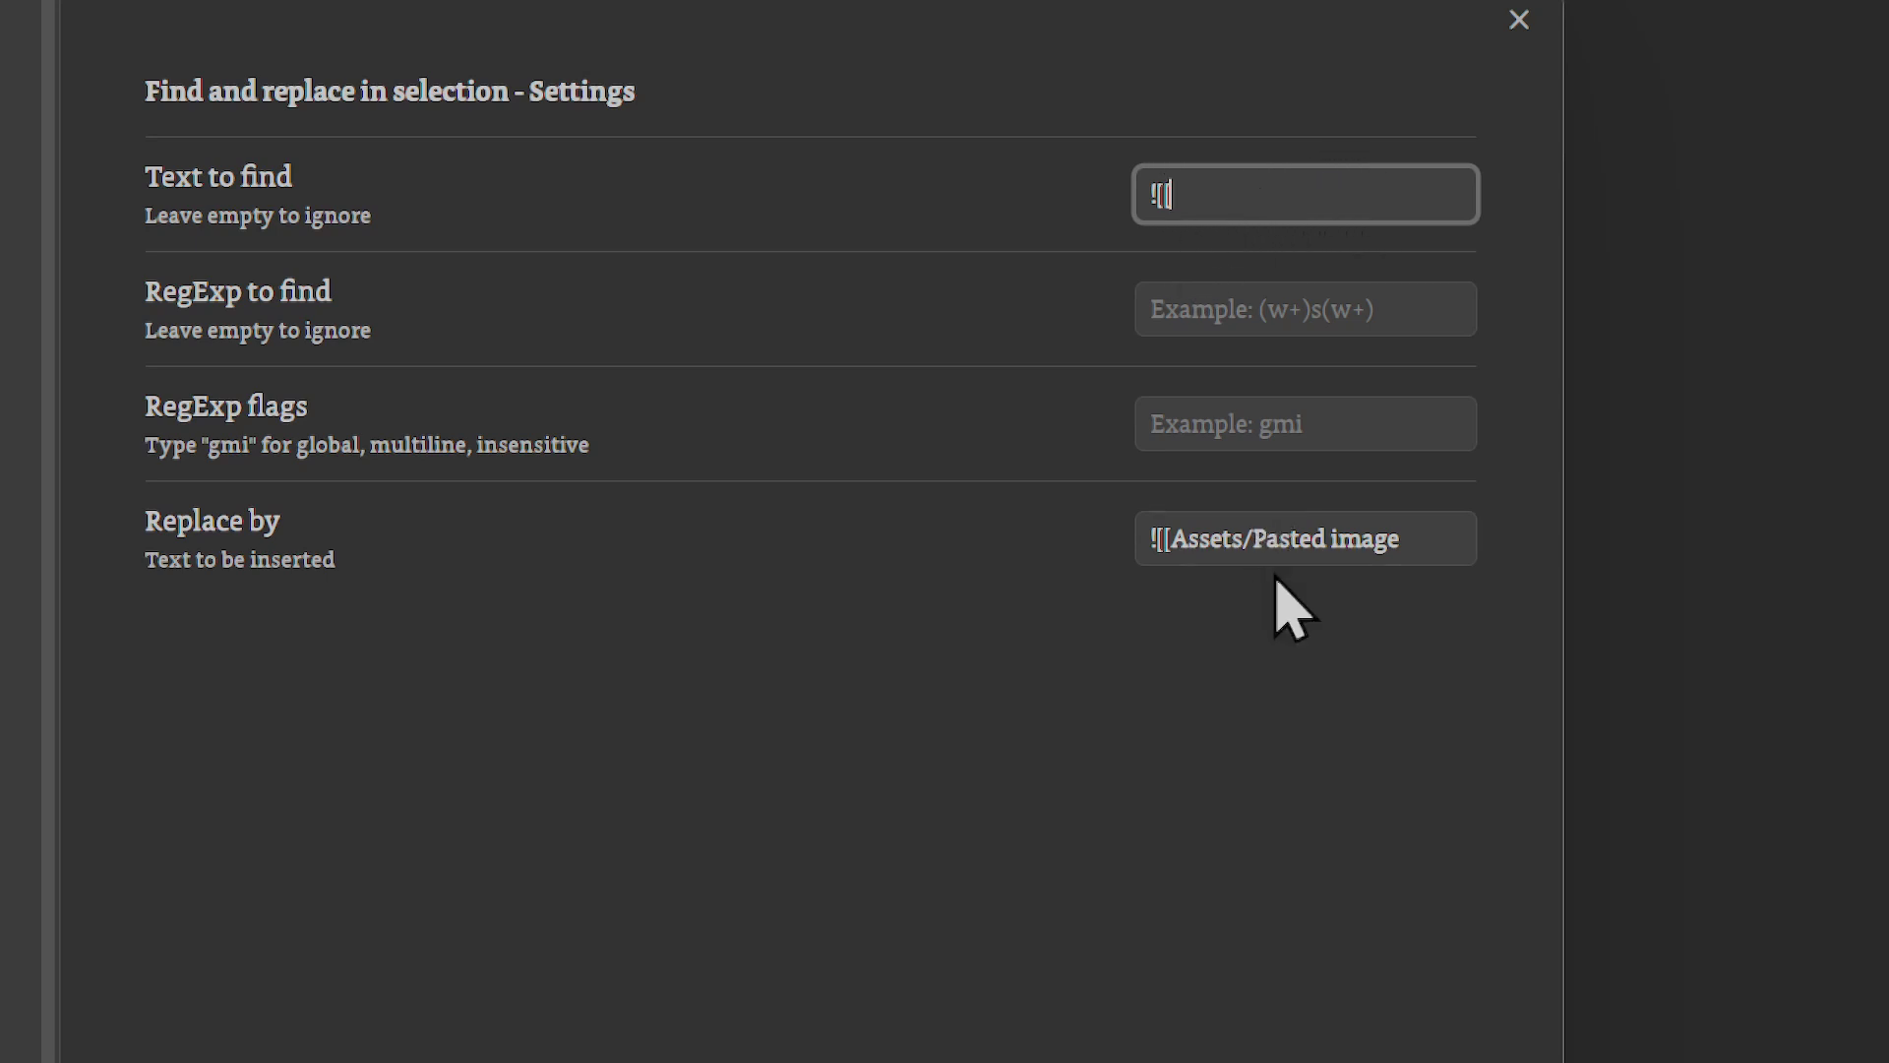
drag(1258, 539, 1489, 578)
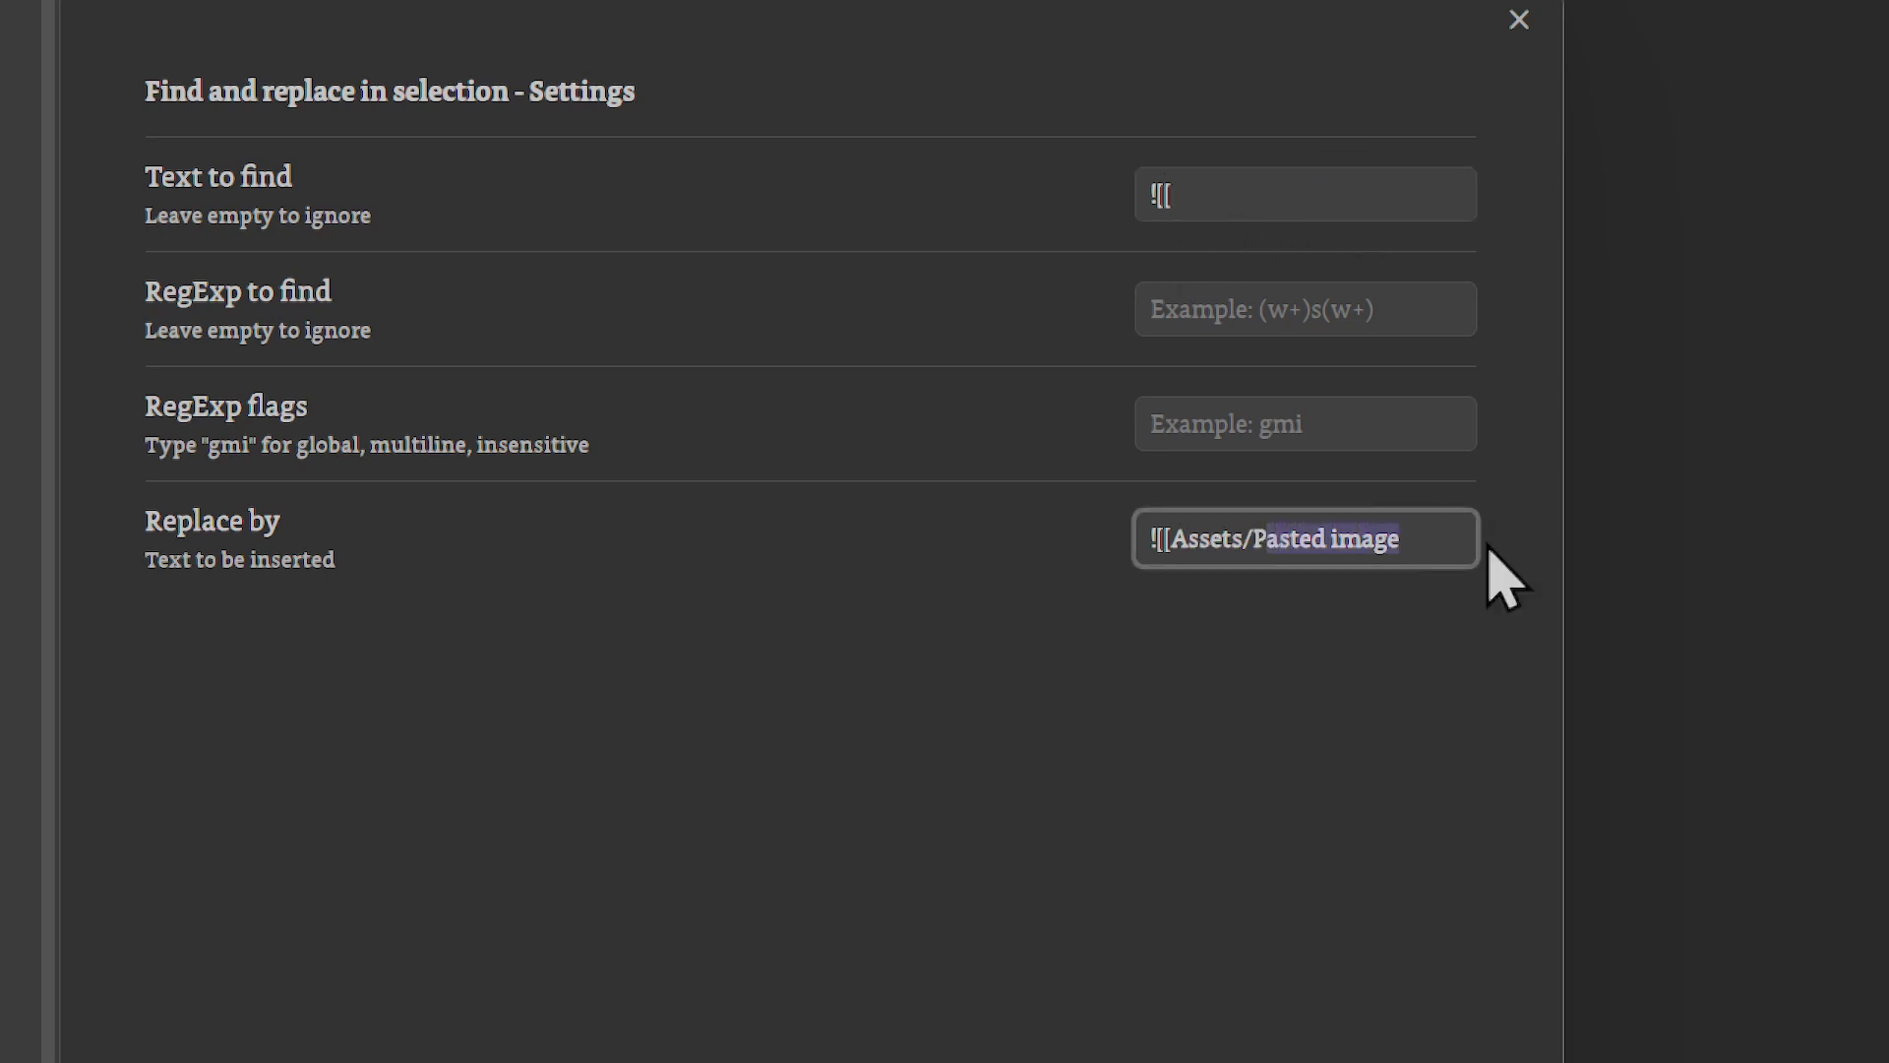
key(BackSpace)
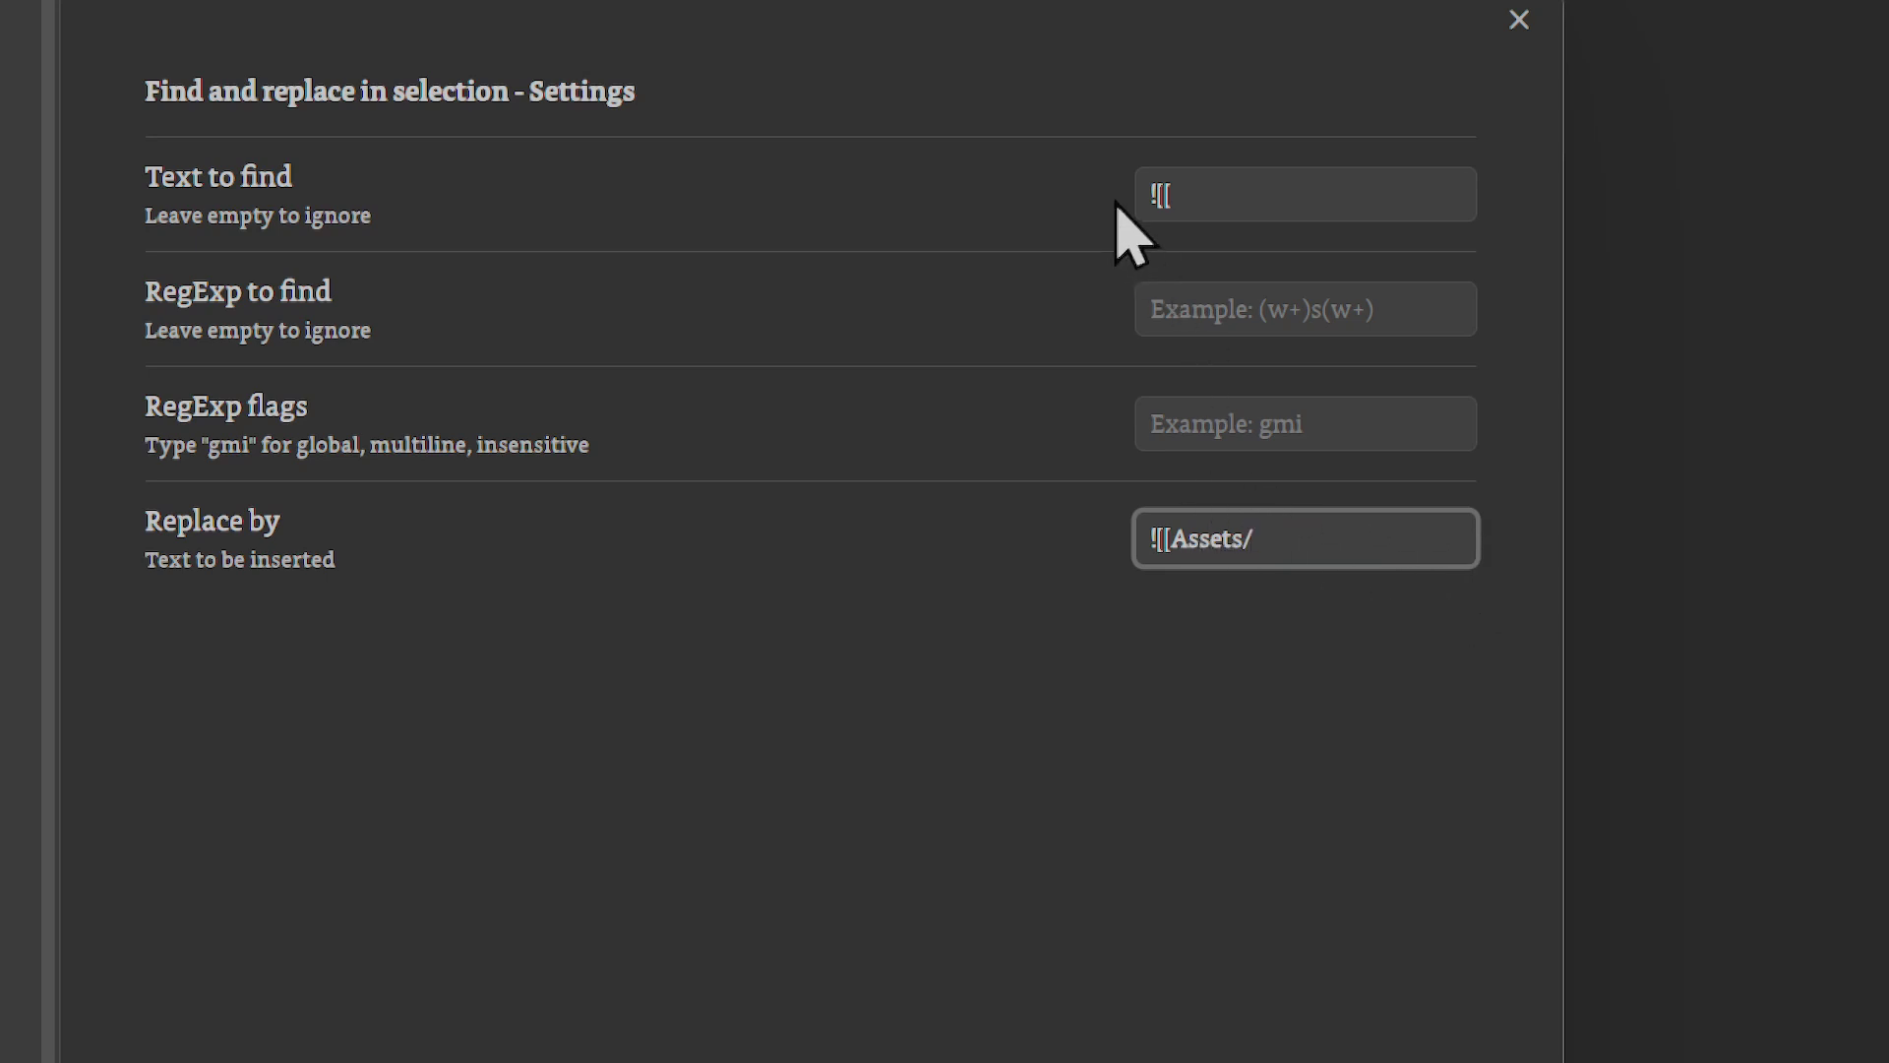
mouse_move(1097, 182)
mouse_down()
mouse_move(1118, 274)
mouse_move(1028, 133)
mouse_move(999, 185)
mouse_up()
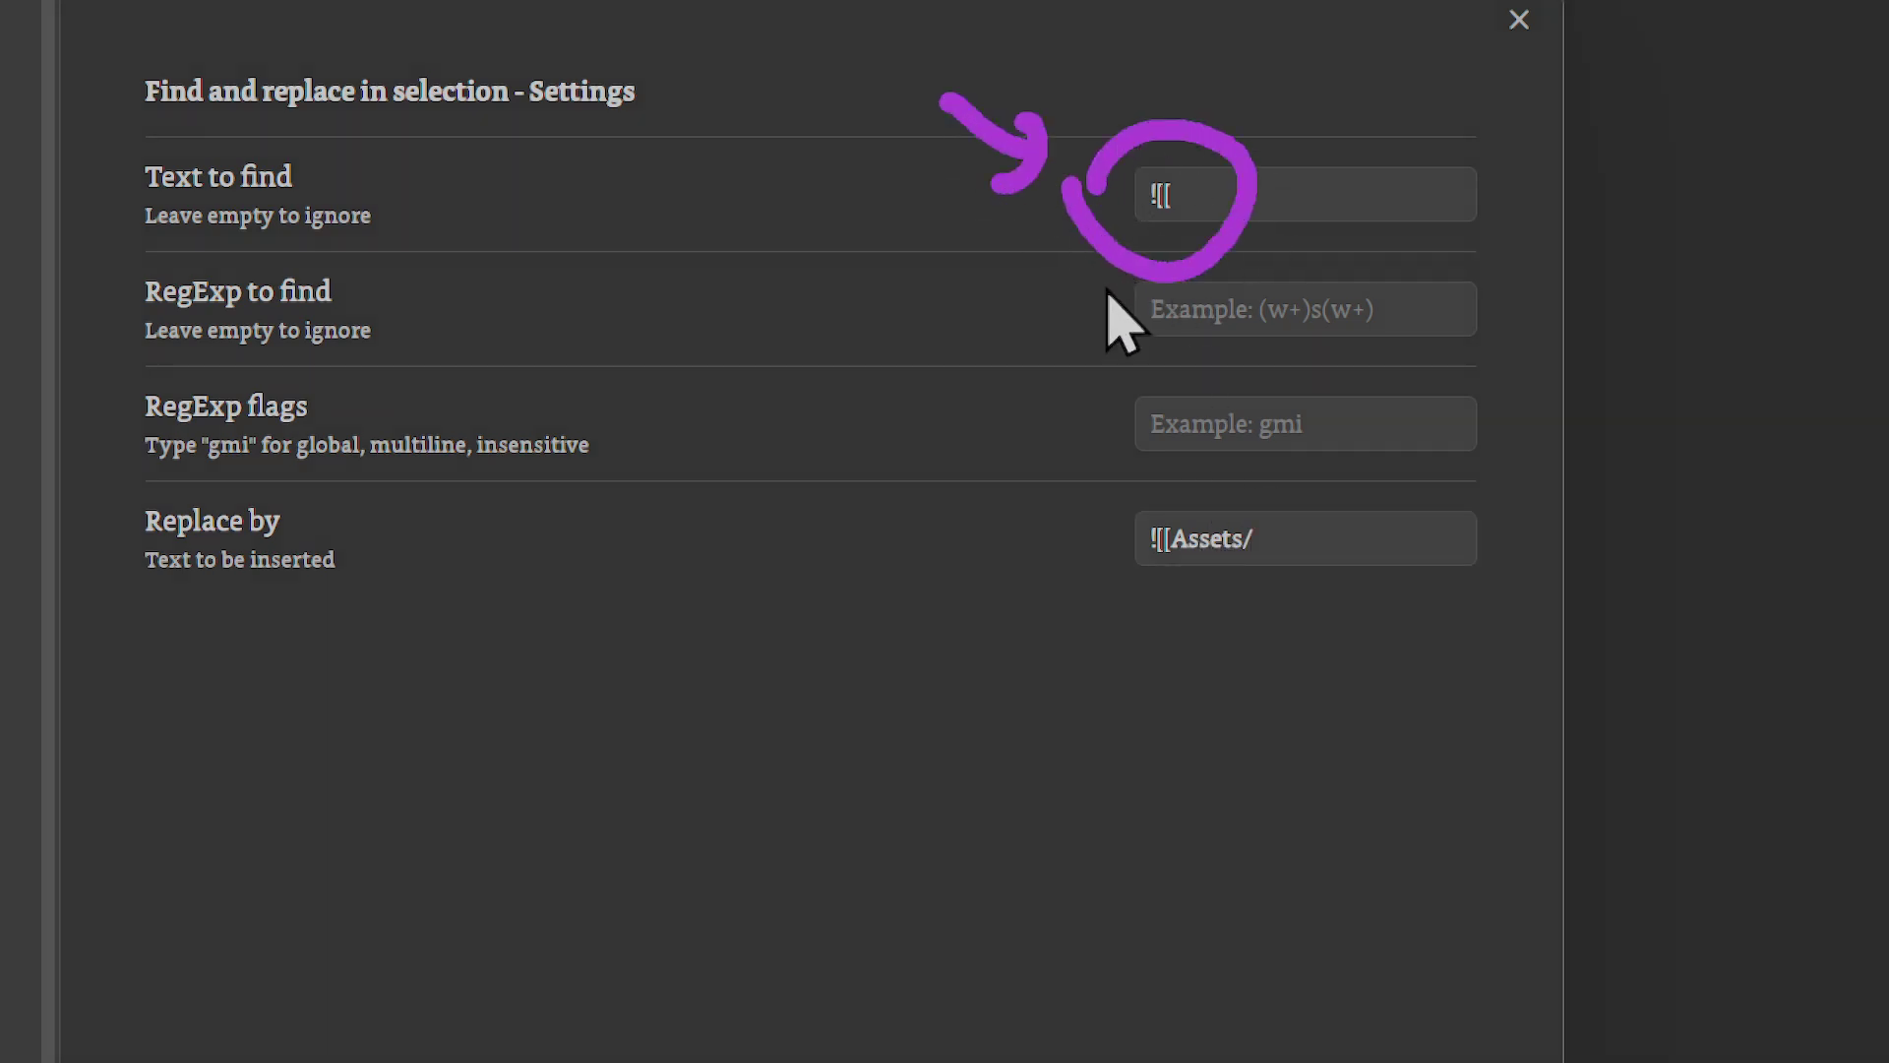
drag(1028, 457, 1083, 533)
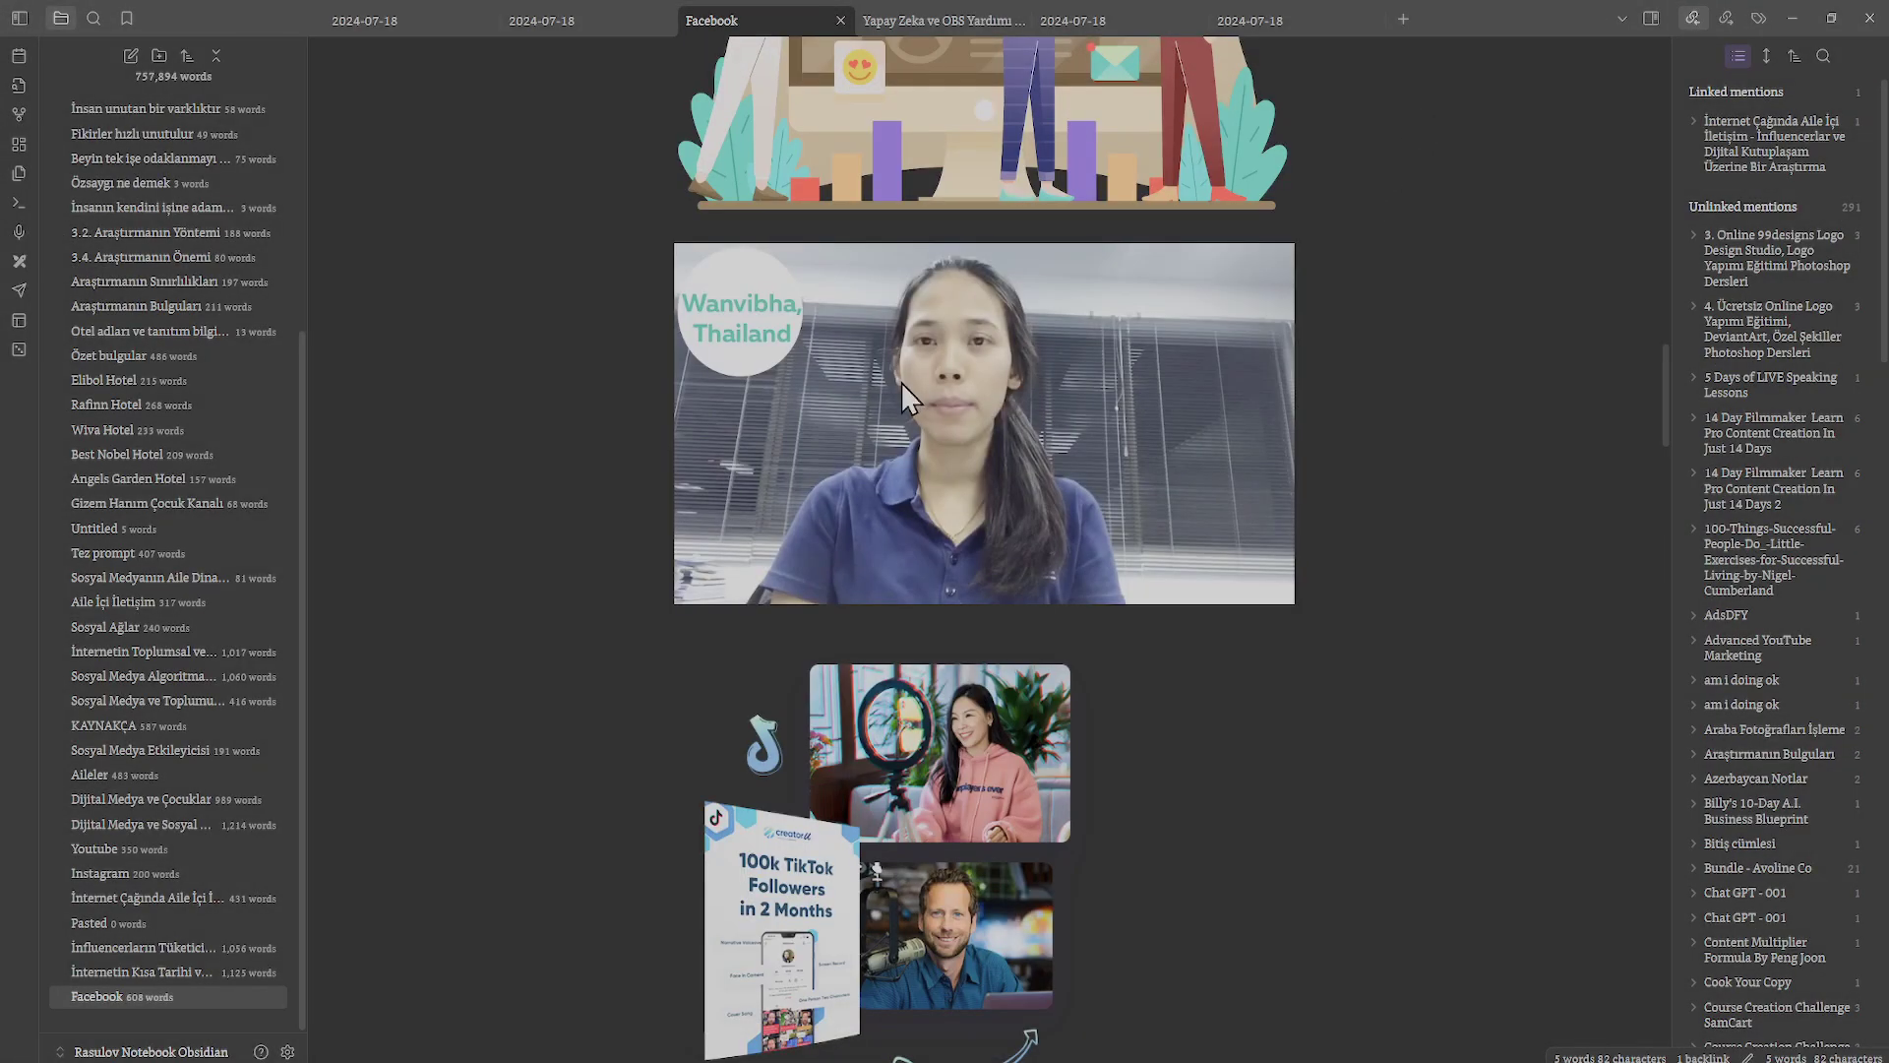
Run Find and replace in selection on the portrait photo's link, then undo to drop Assets/.
click(878, 375)
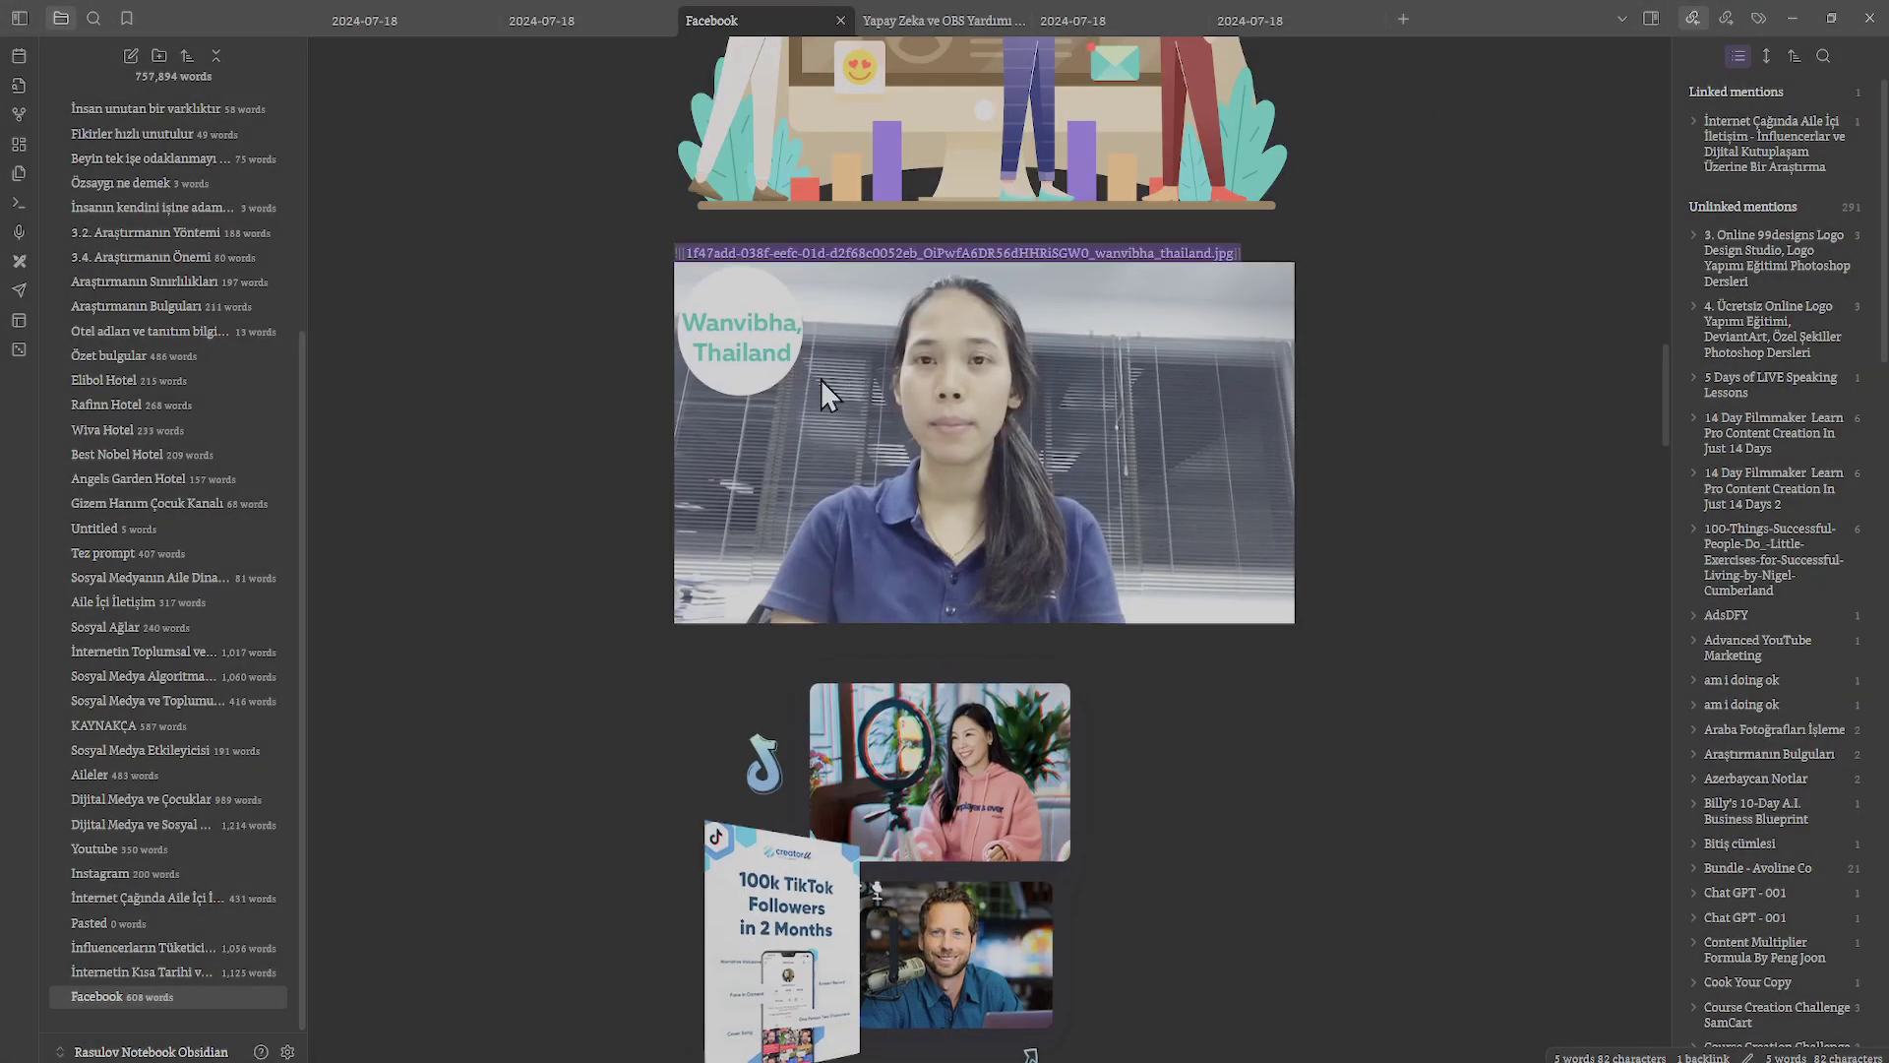
key(ctrl+p)
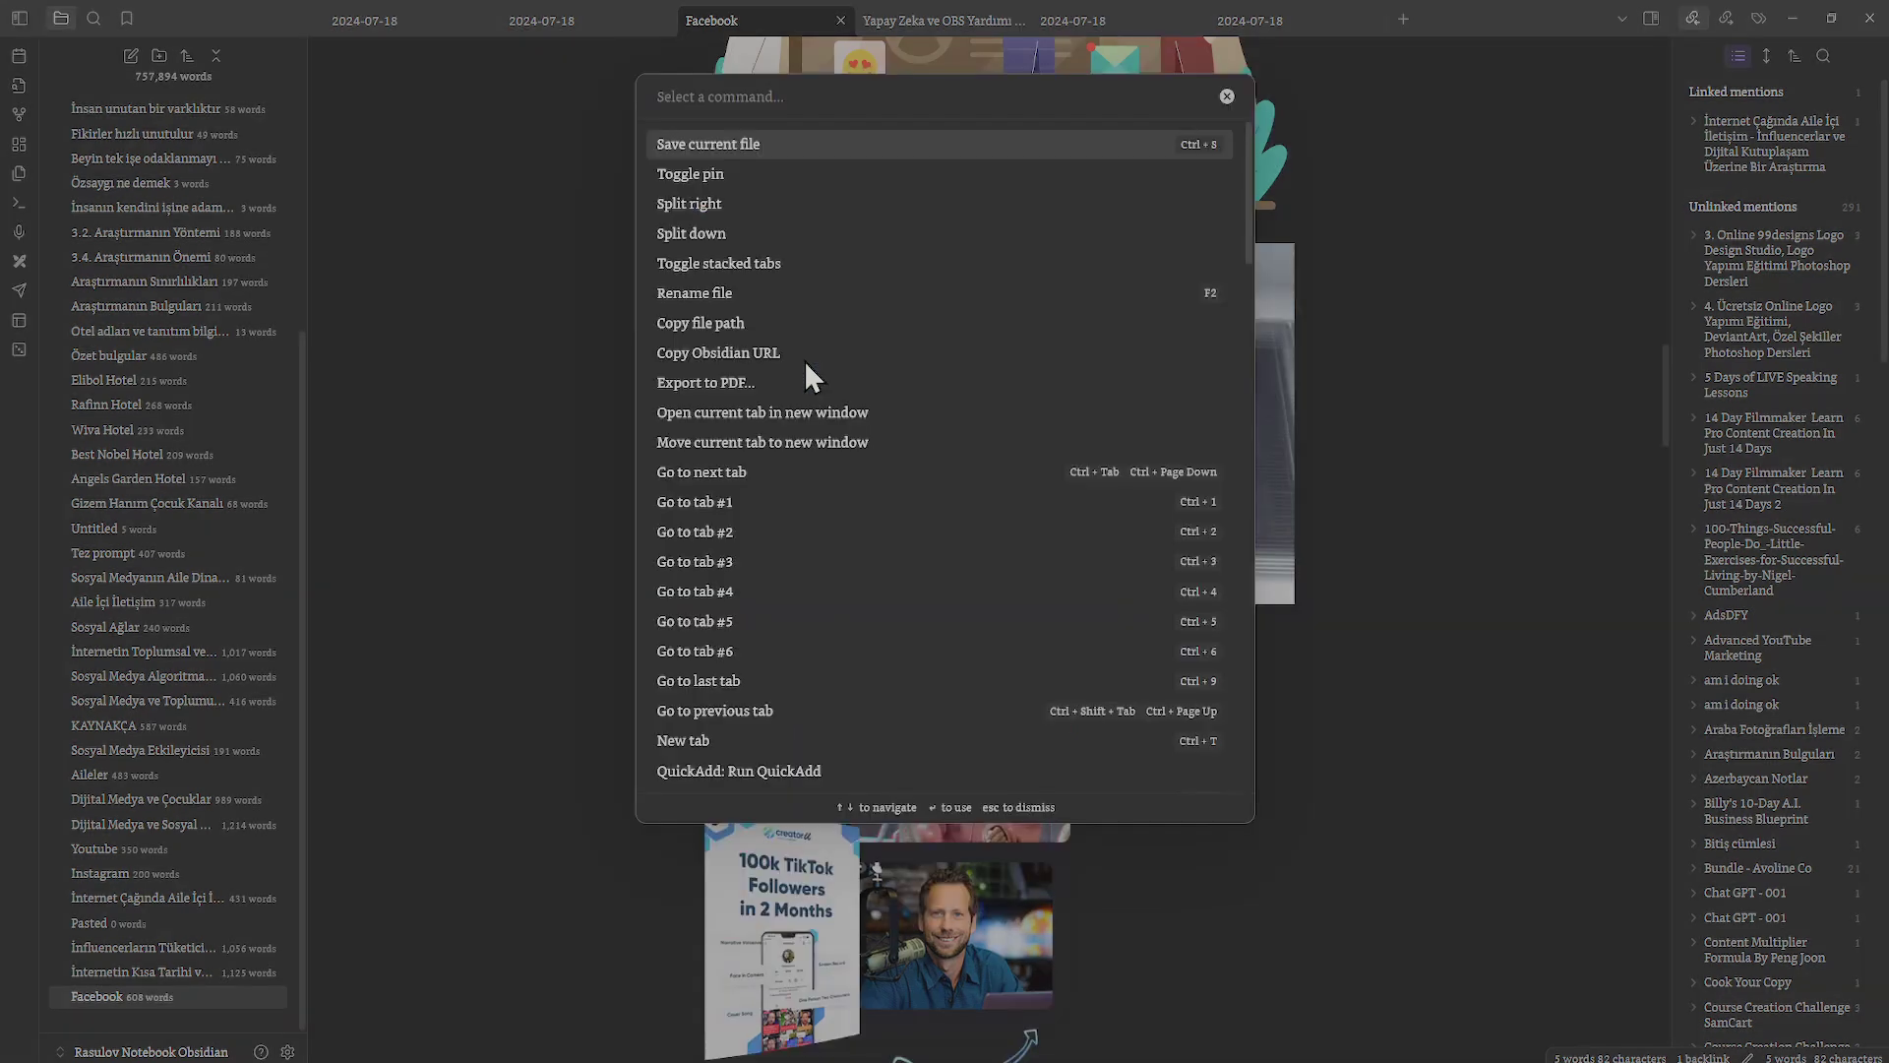
text(find an)
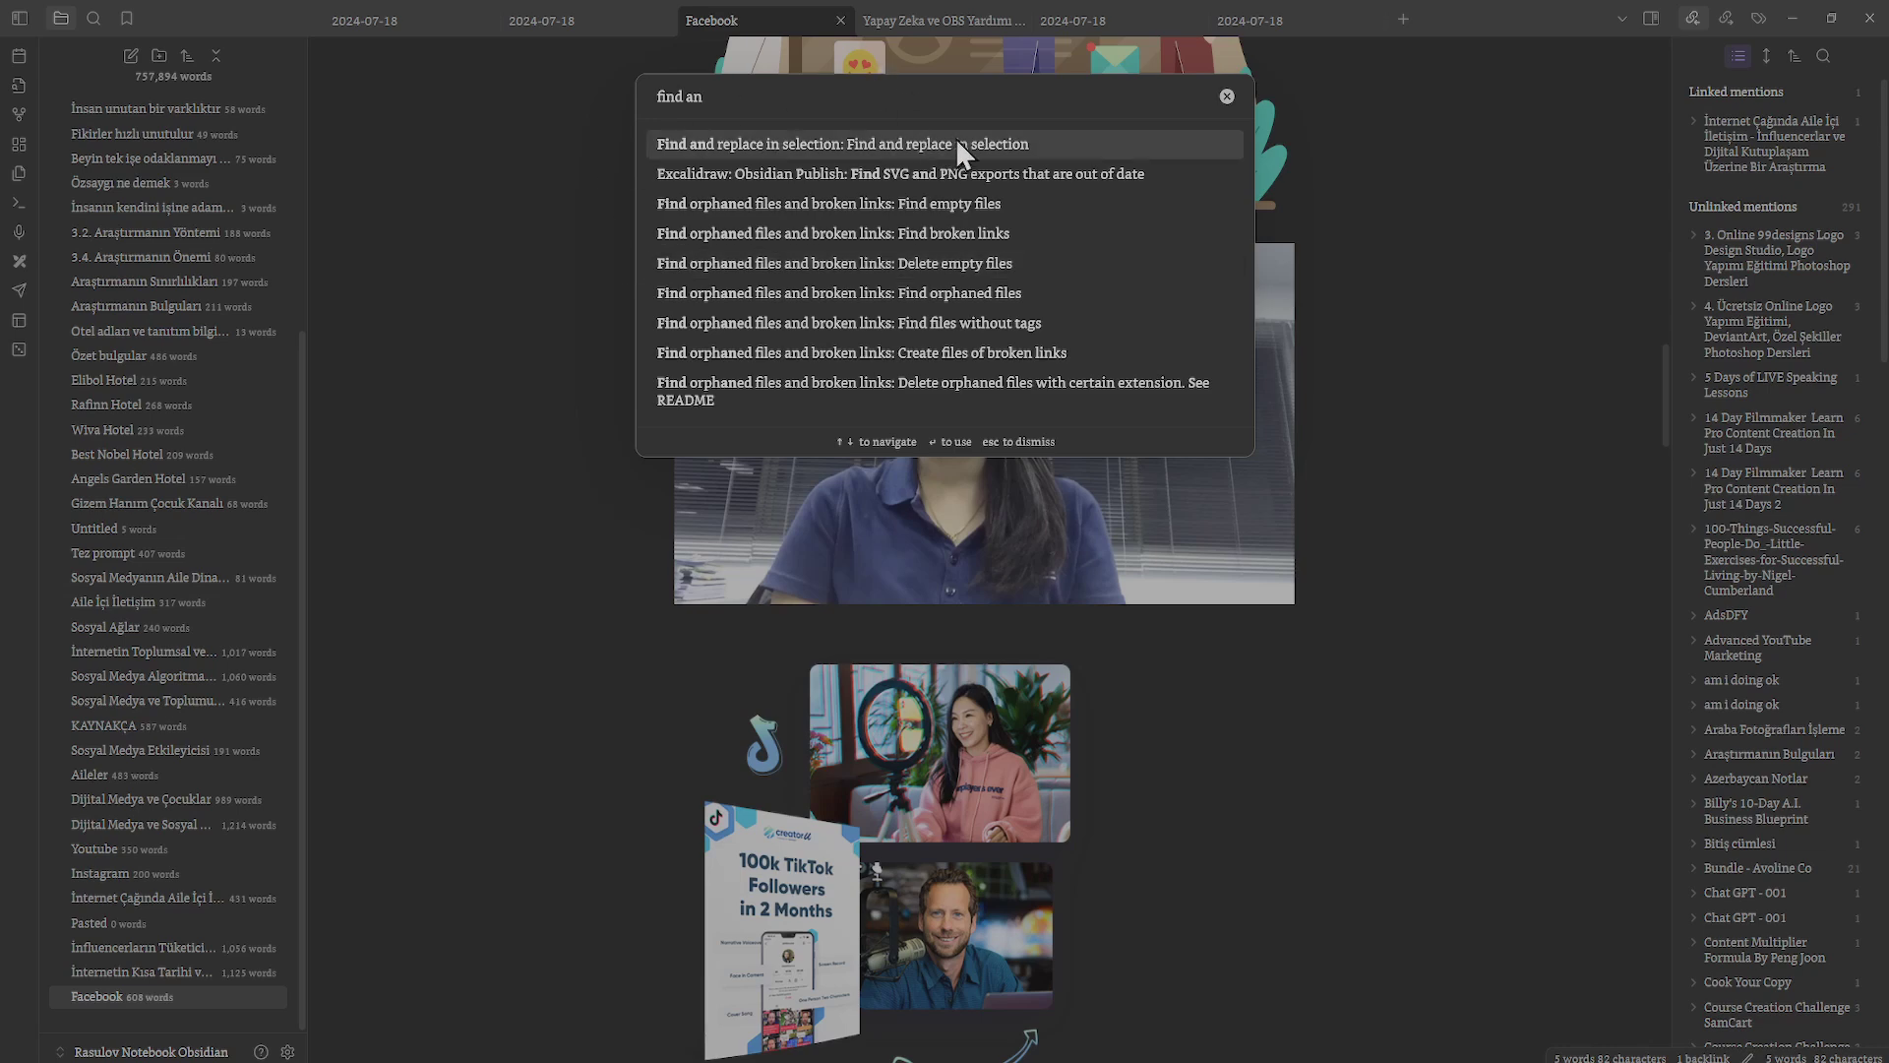
click(872, 143)
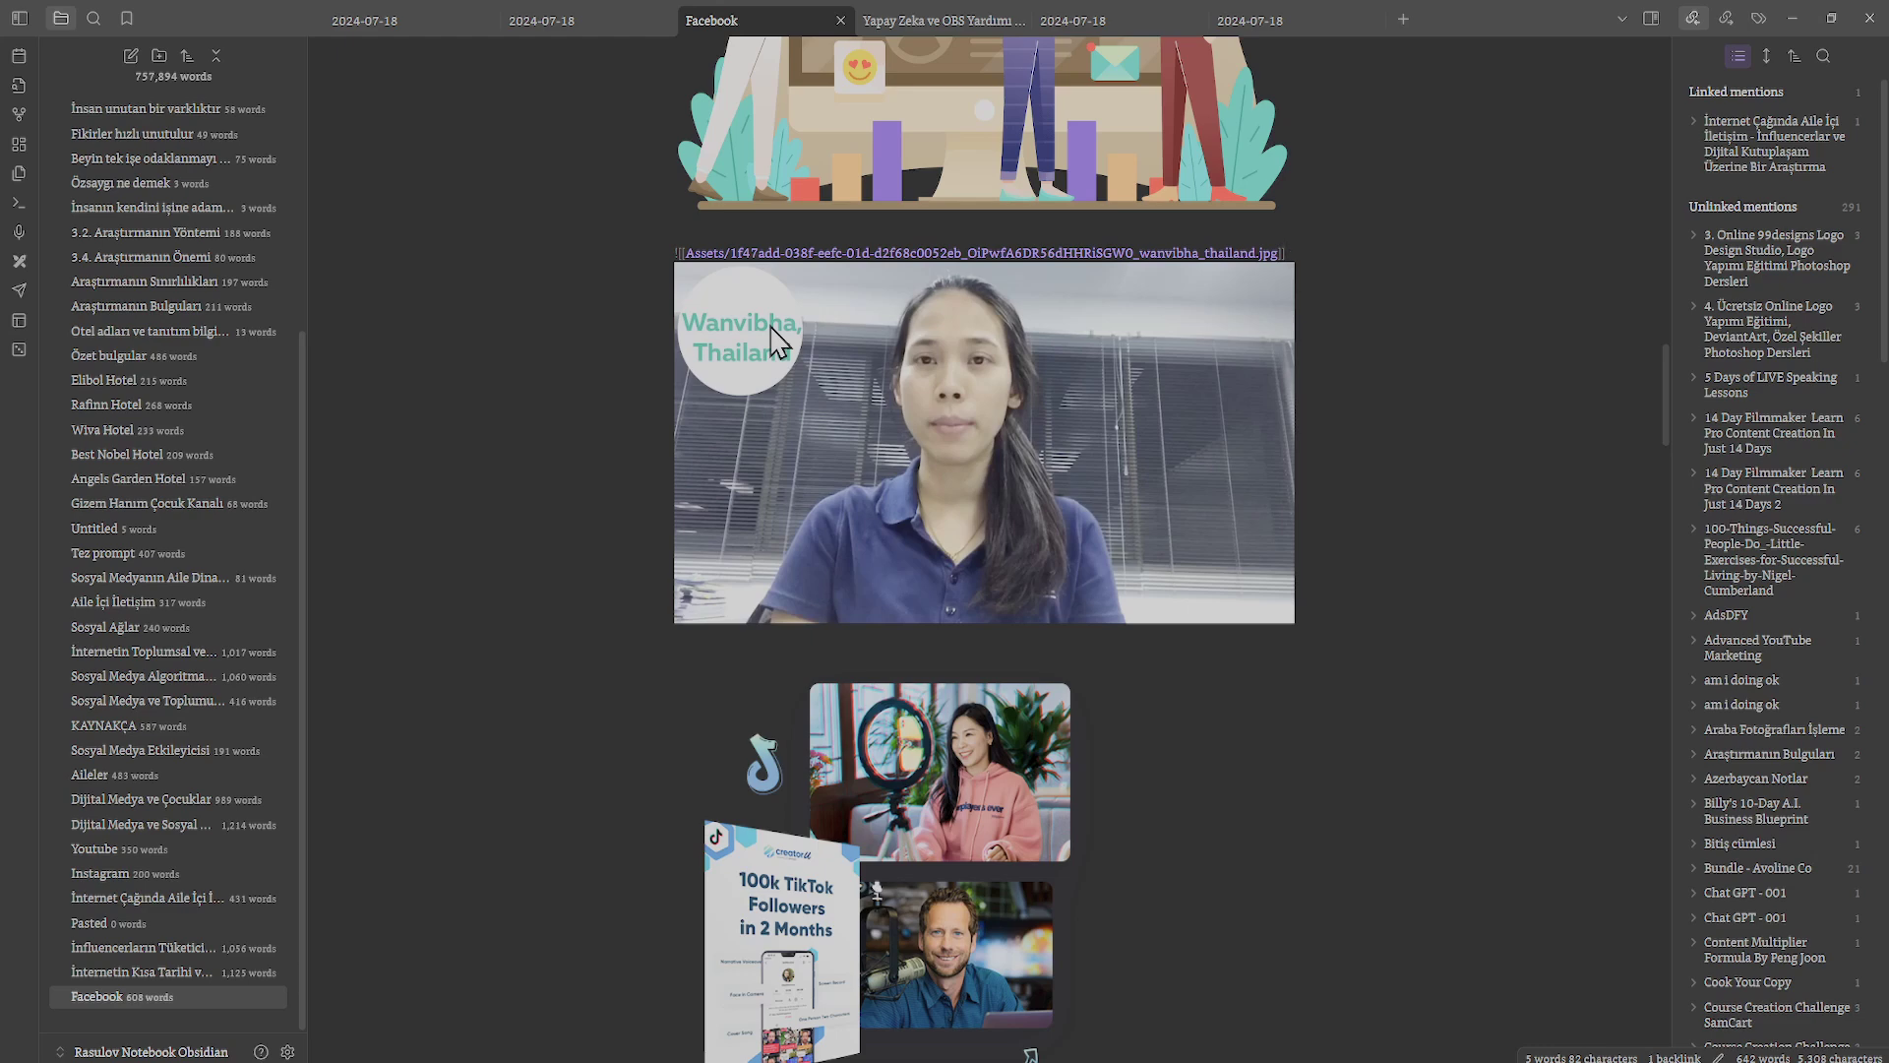
key(ctrl+z)
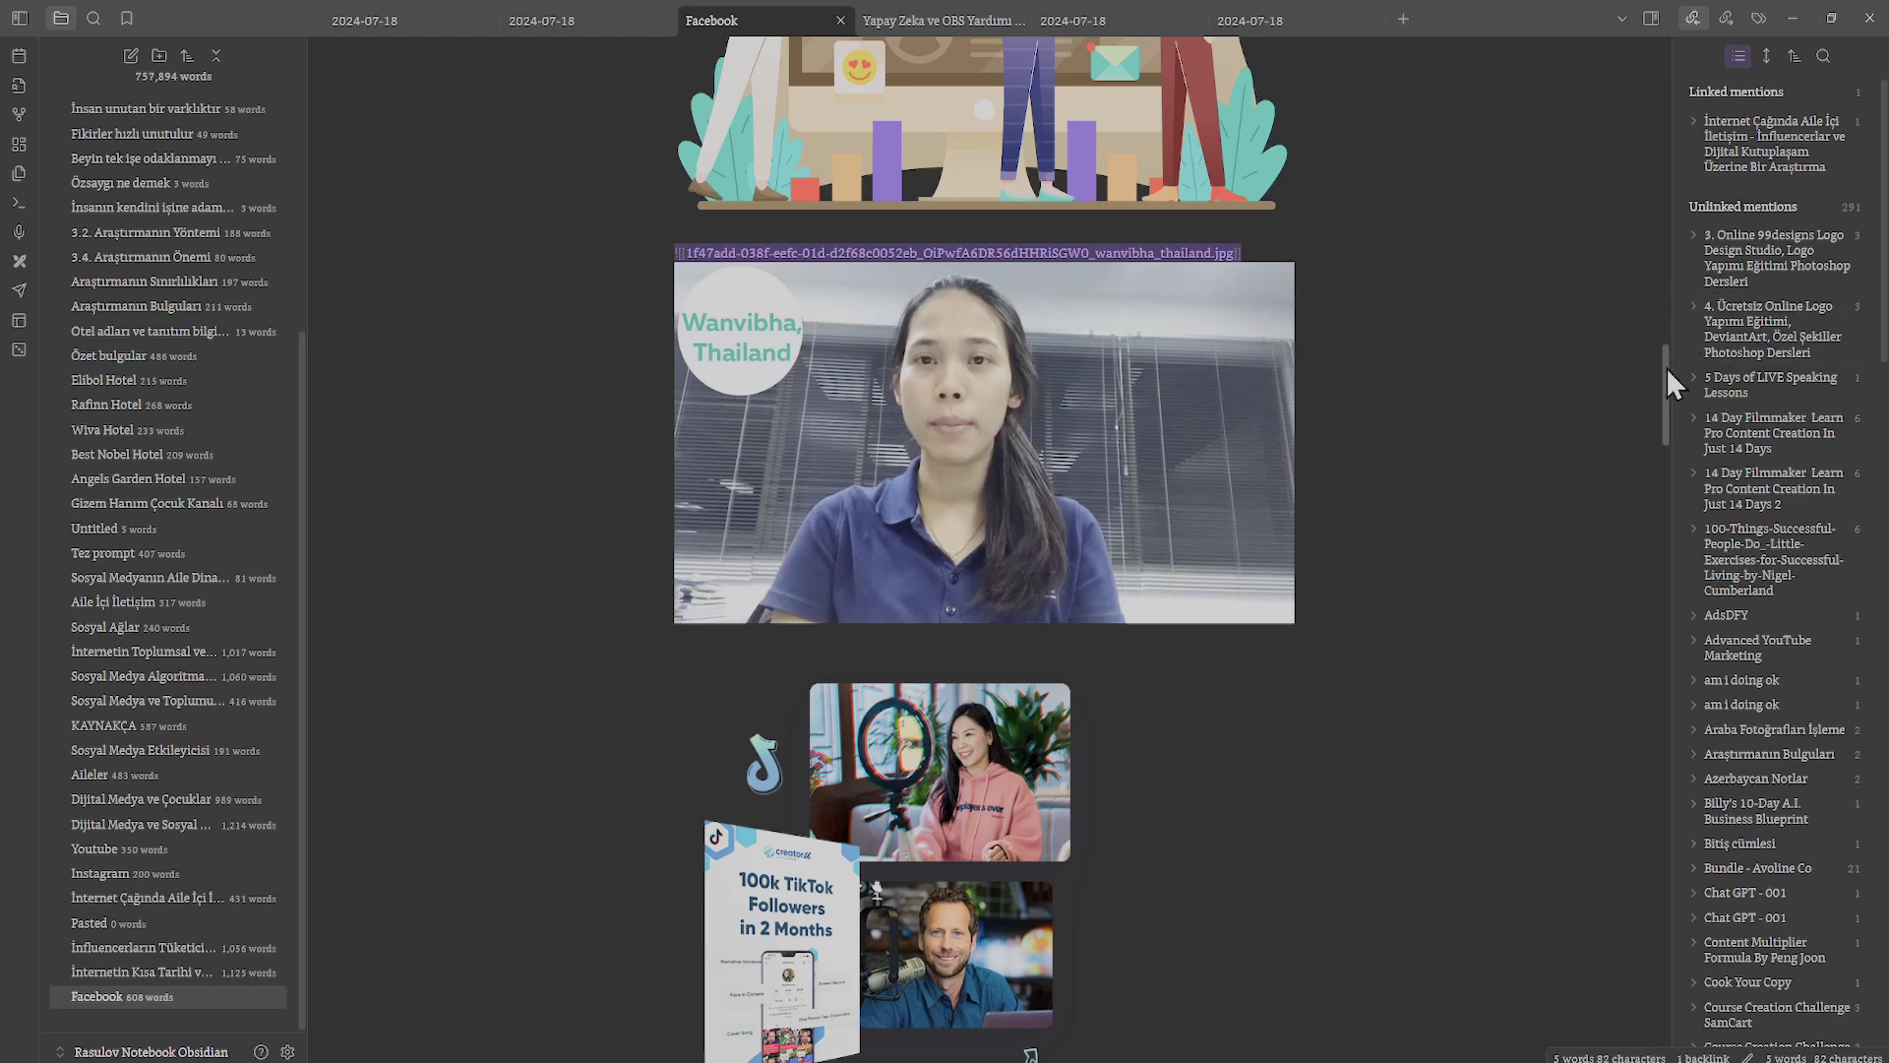
drag(1667, 368, 1644, 220)
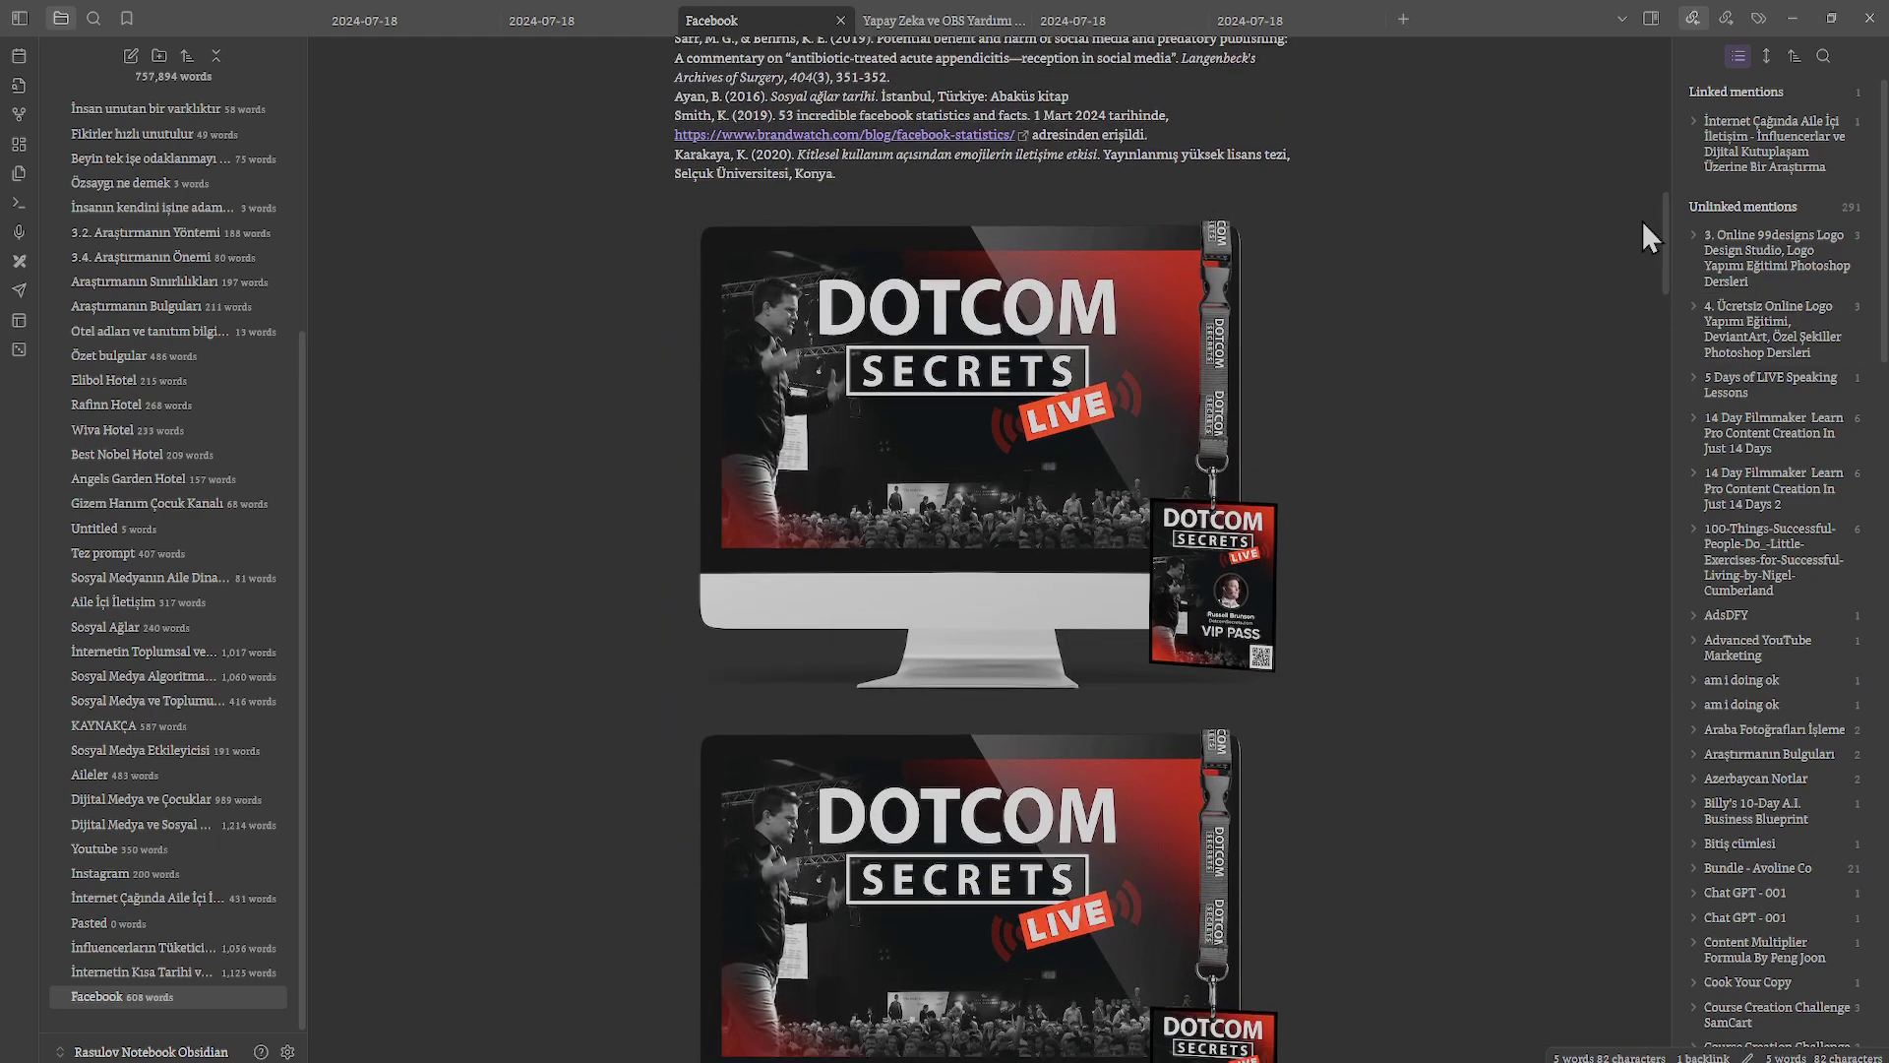
Delete 'Assets/' from the Social Media Timeline chart's image link.
click(890, 455)
click(663, 329)
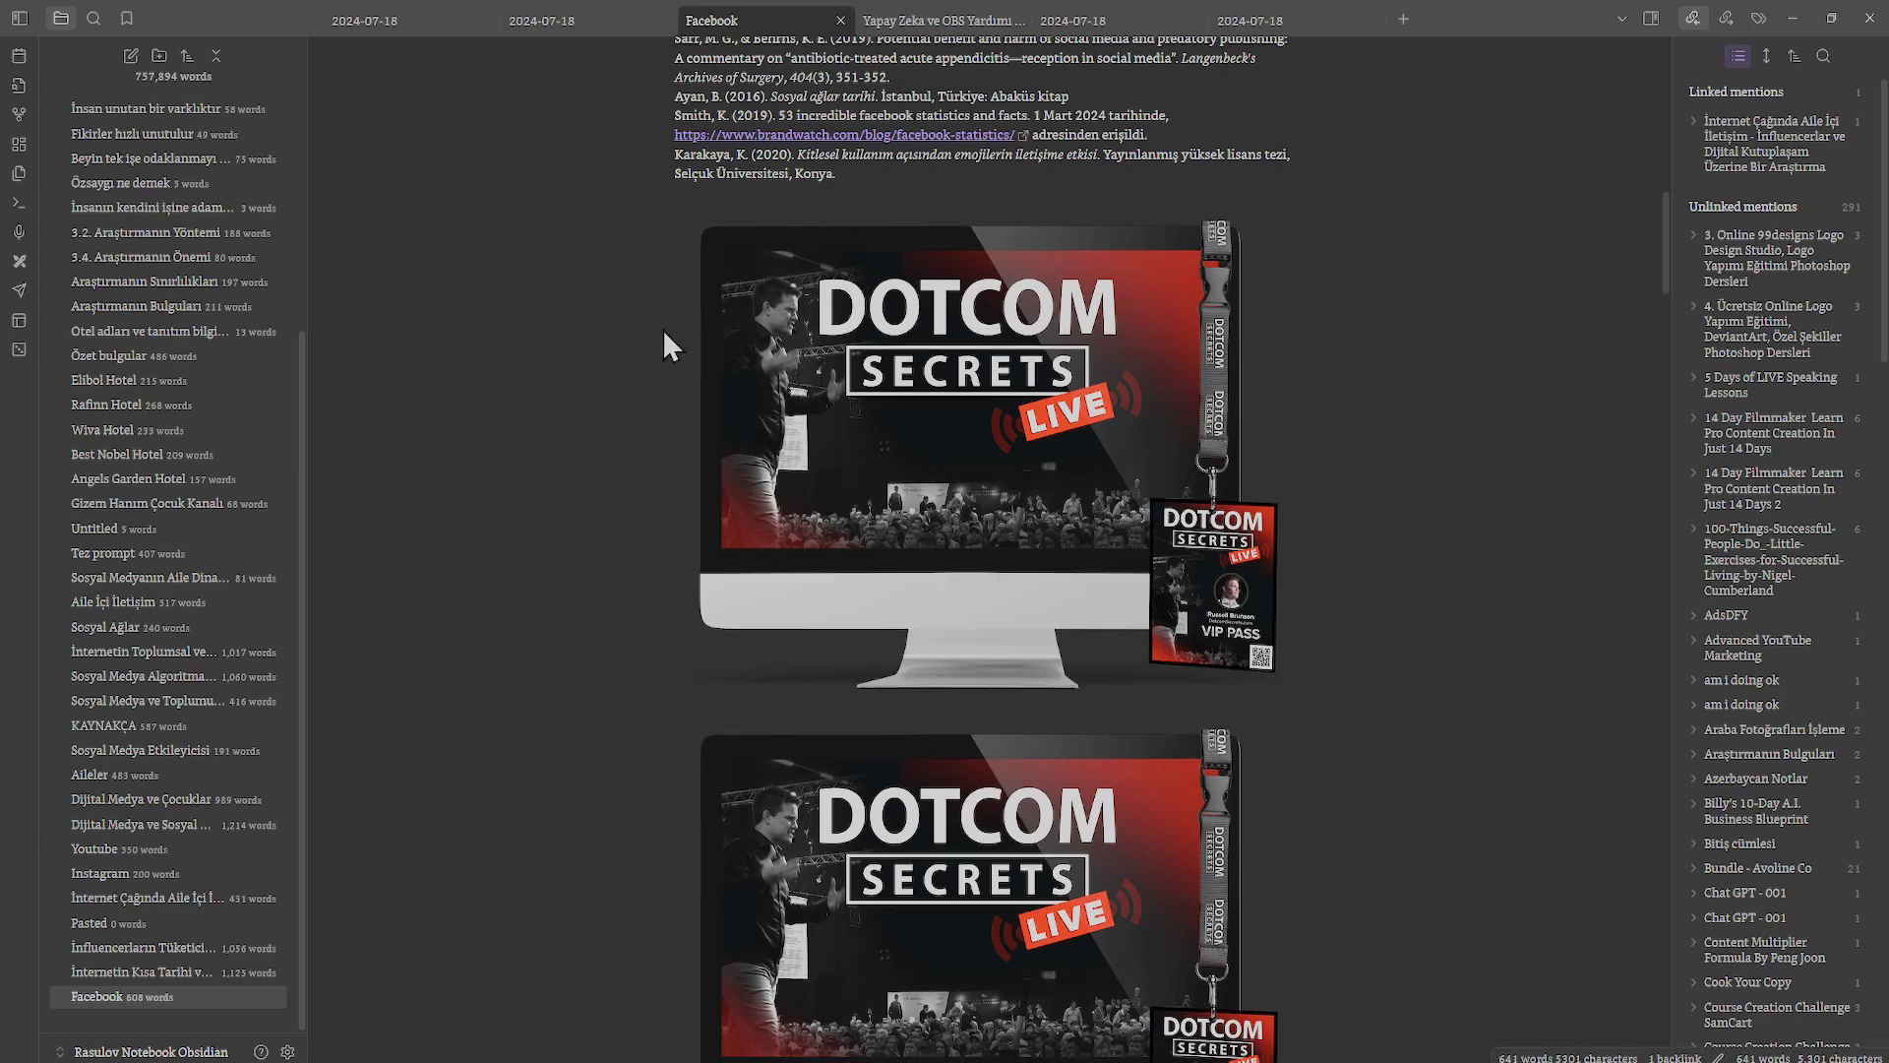
key(ctrl+a)
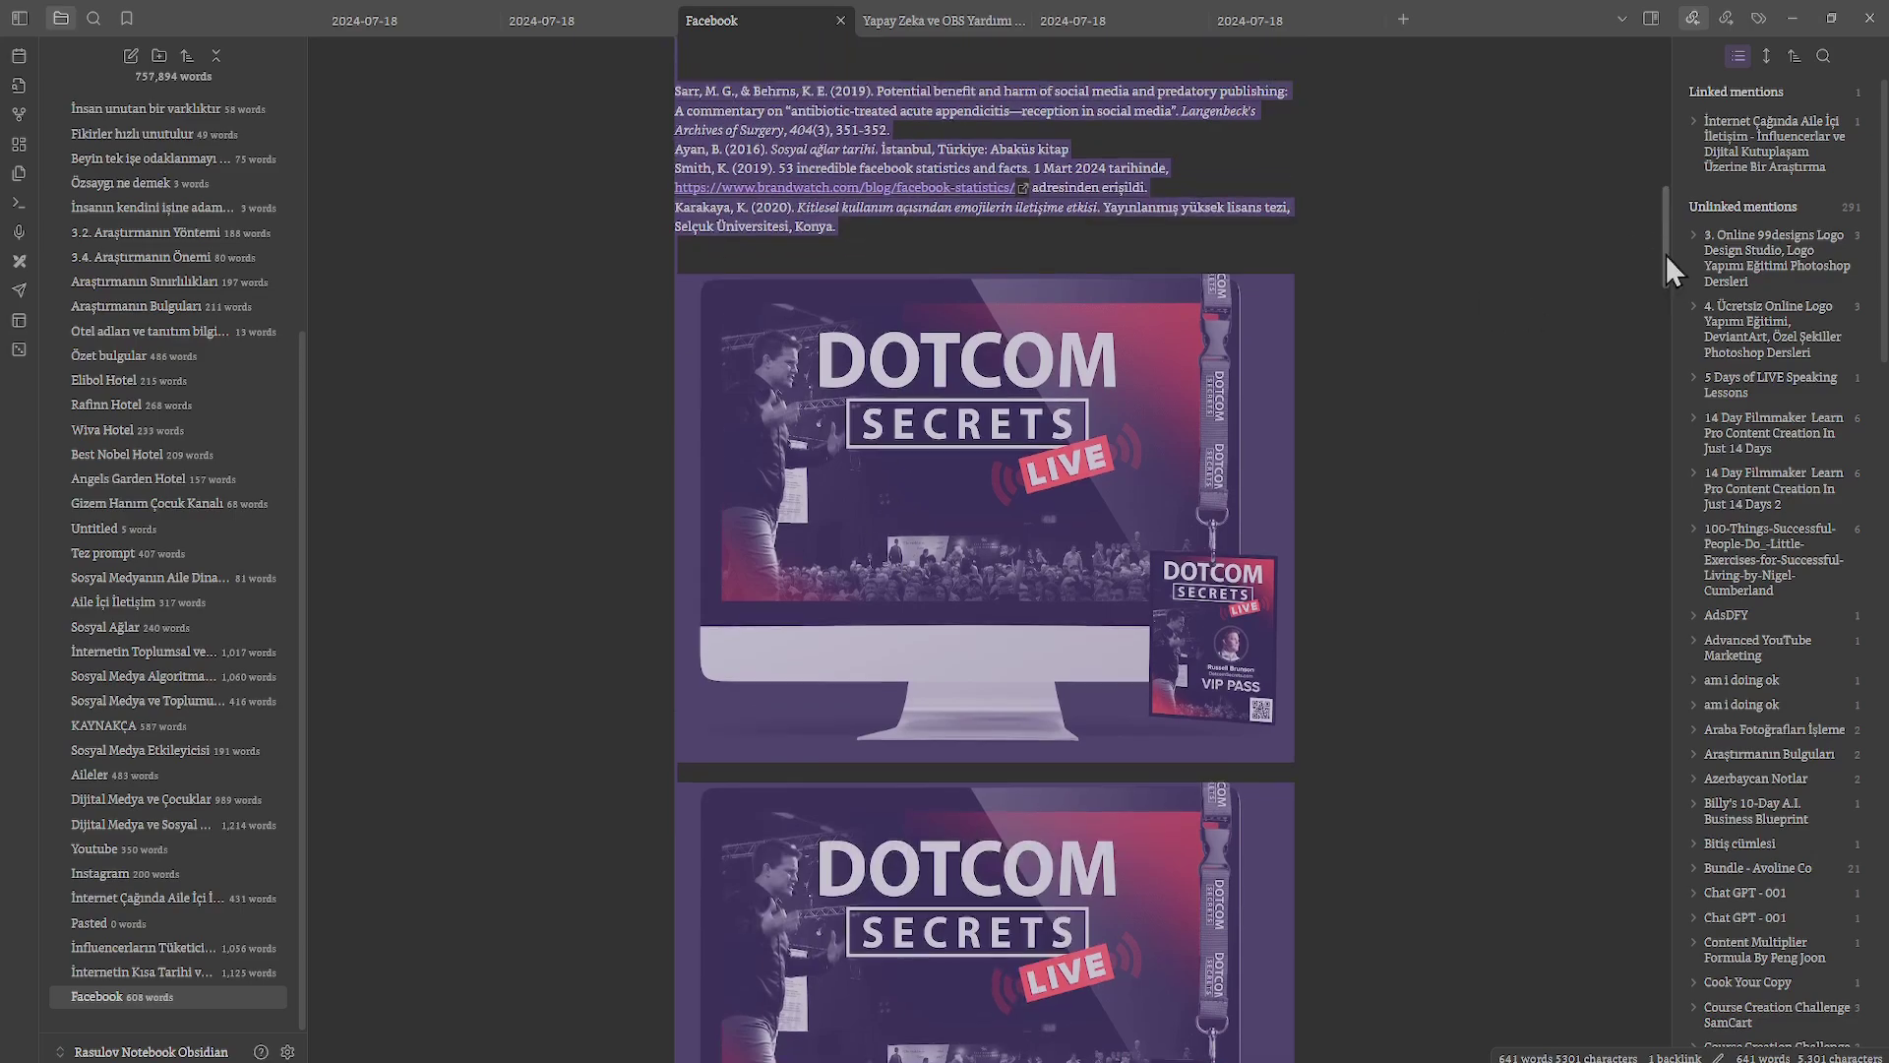
drag(1668, 254, 1603, 191)
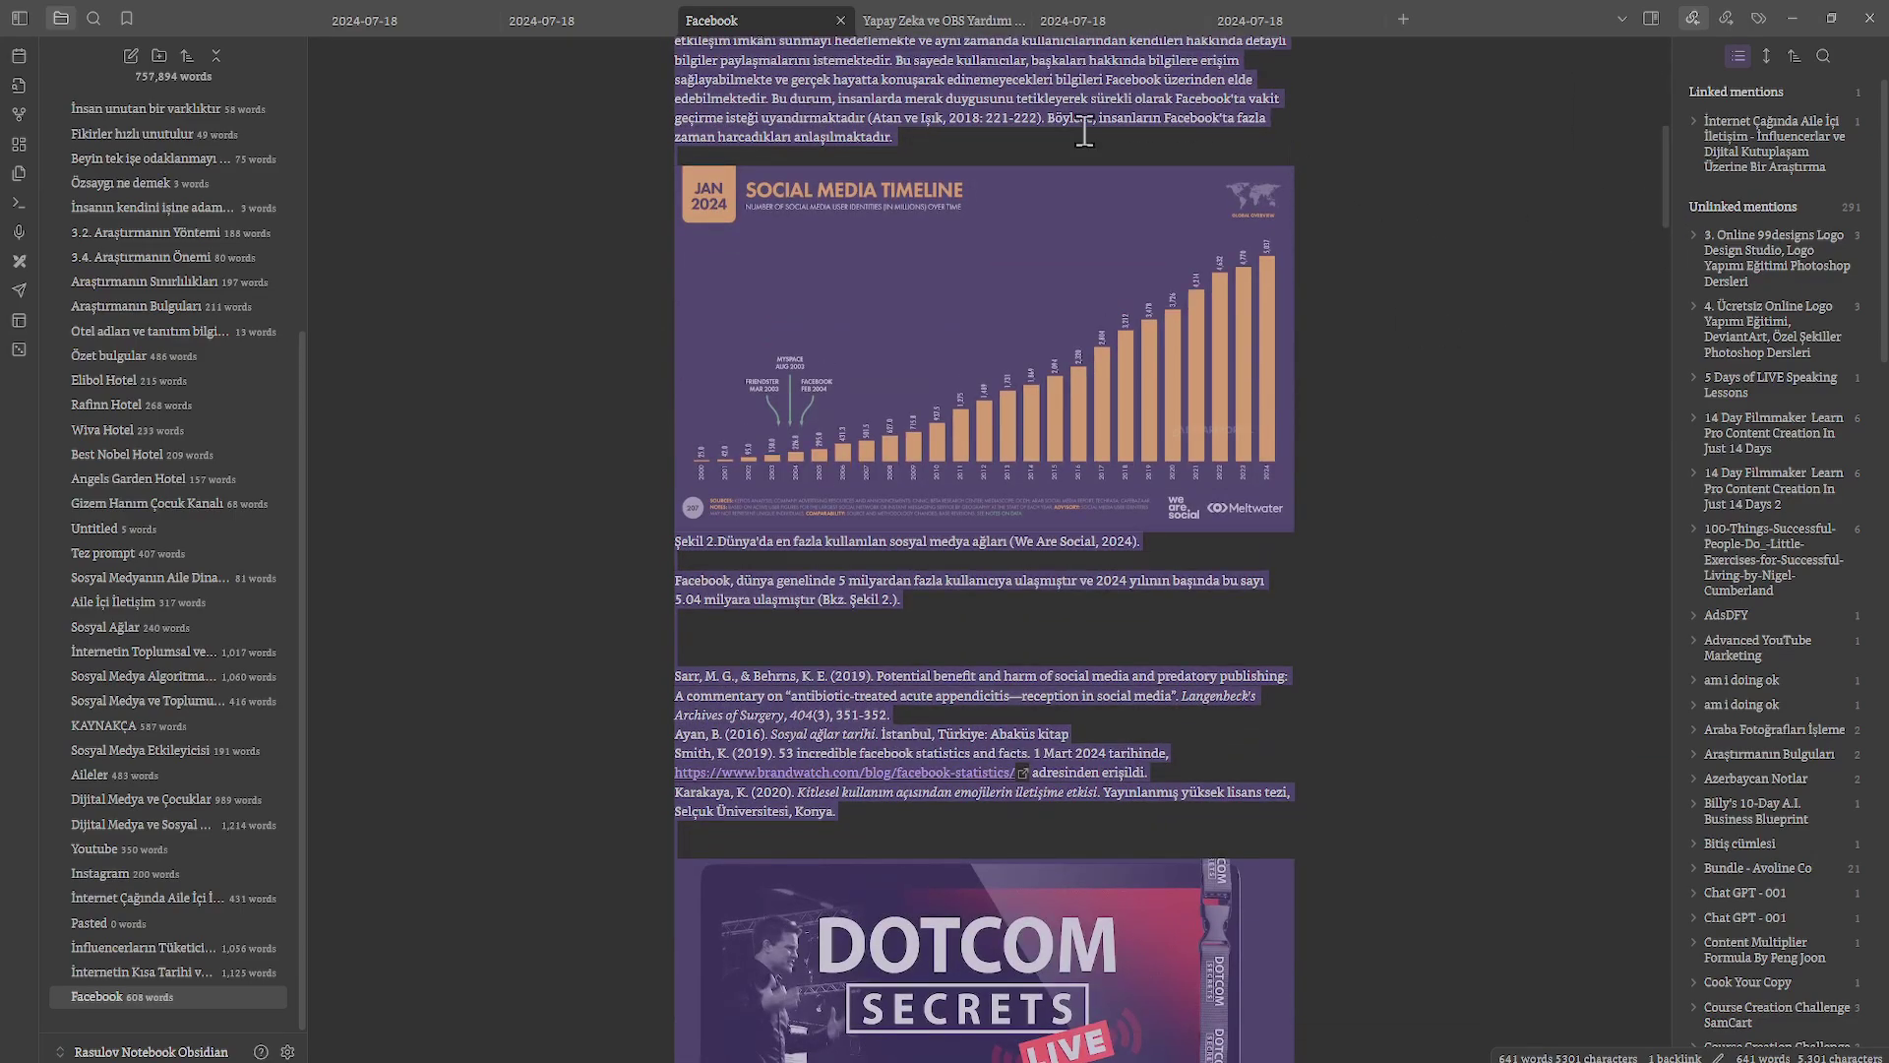
click(748, 169)
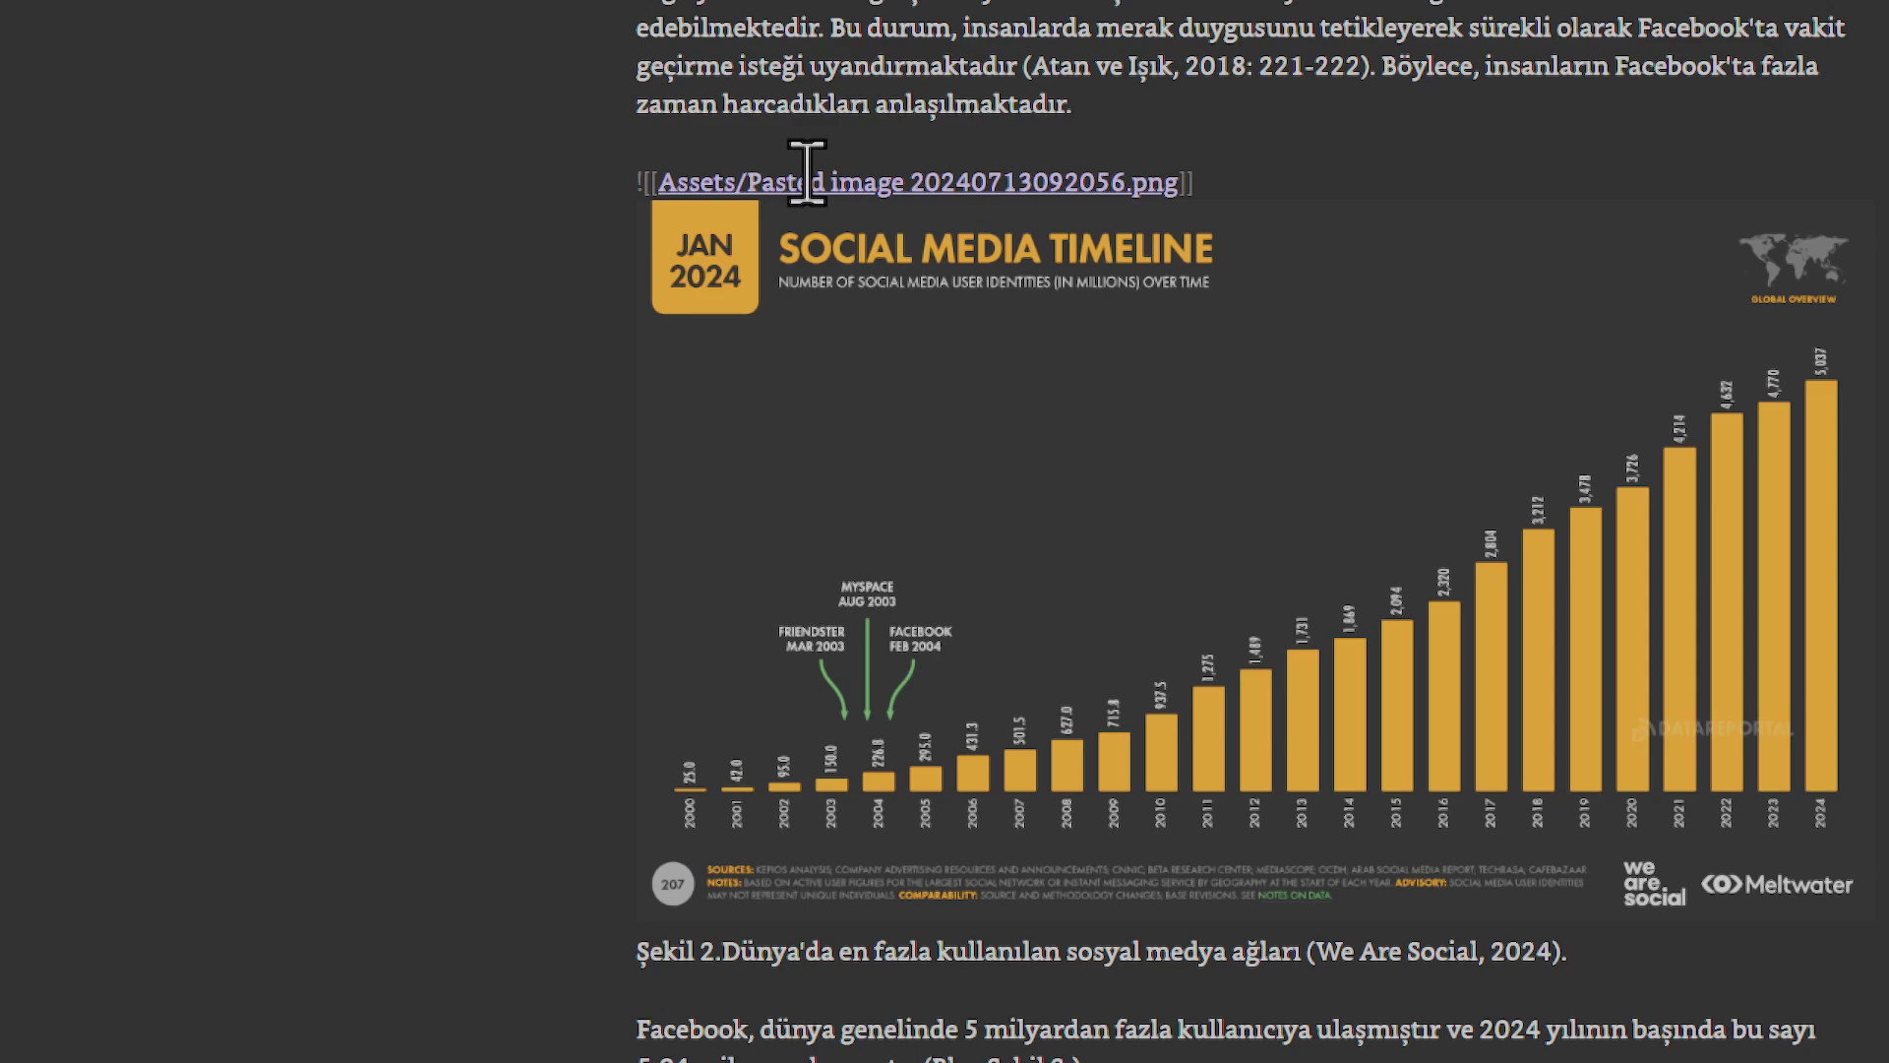
key(BackSpace)
key(BackSpace)
key(BackSpace)
key(BackSpace)
key(BackSpace)
key(BackSpace)
key(BackSpace)
click(764, 114)
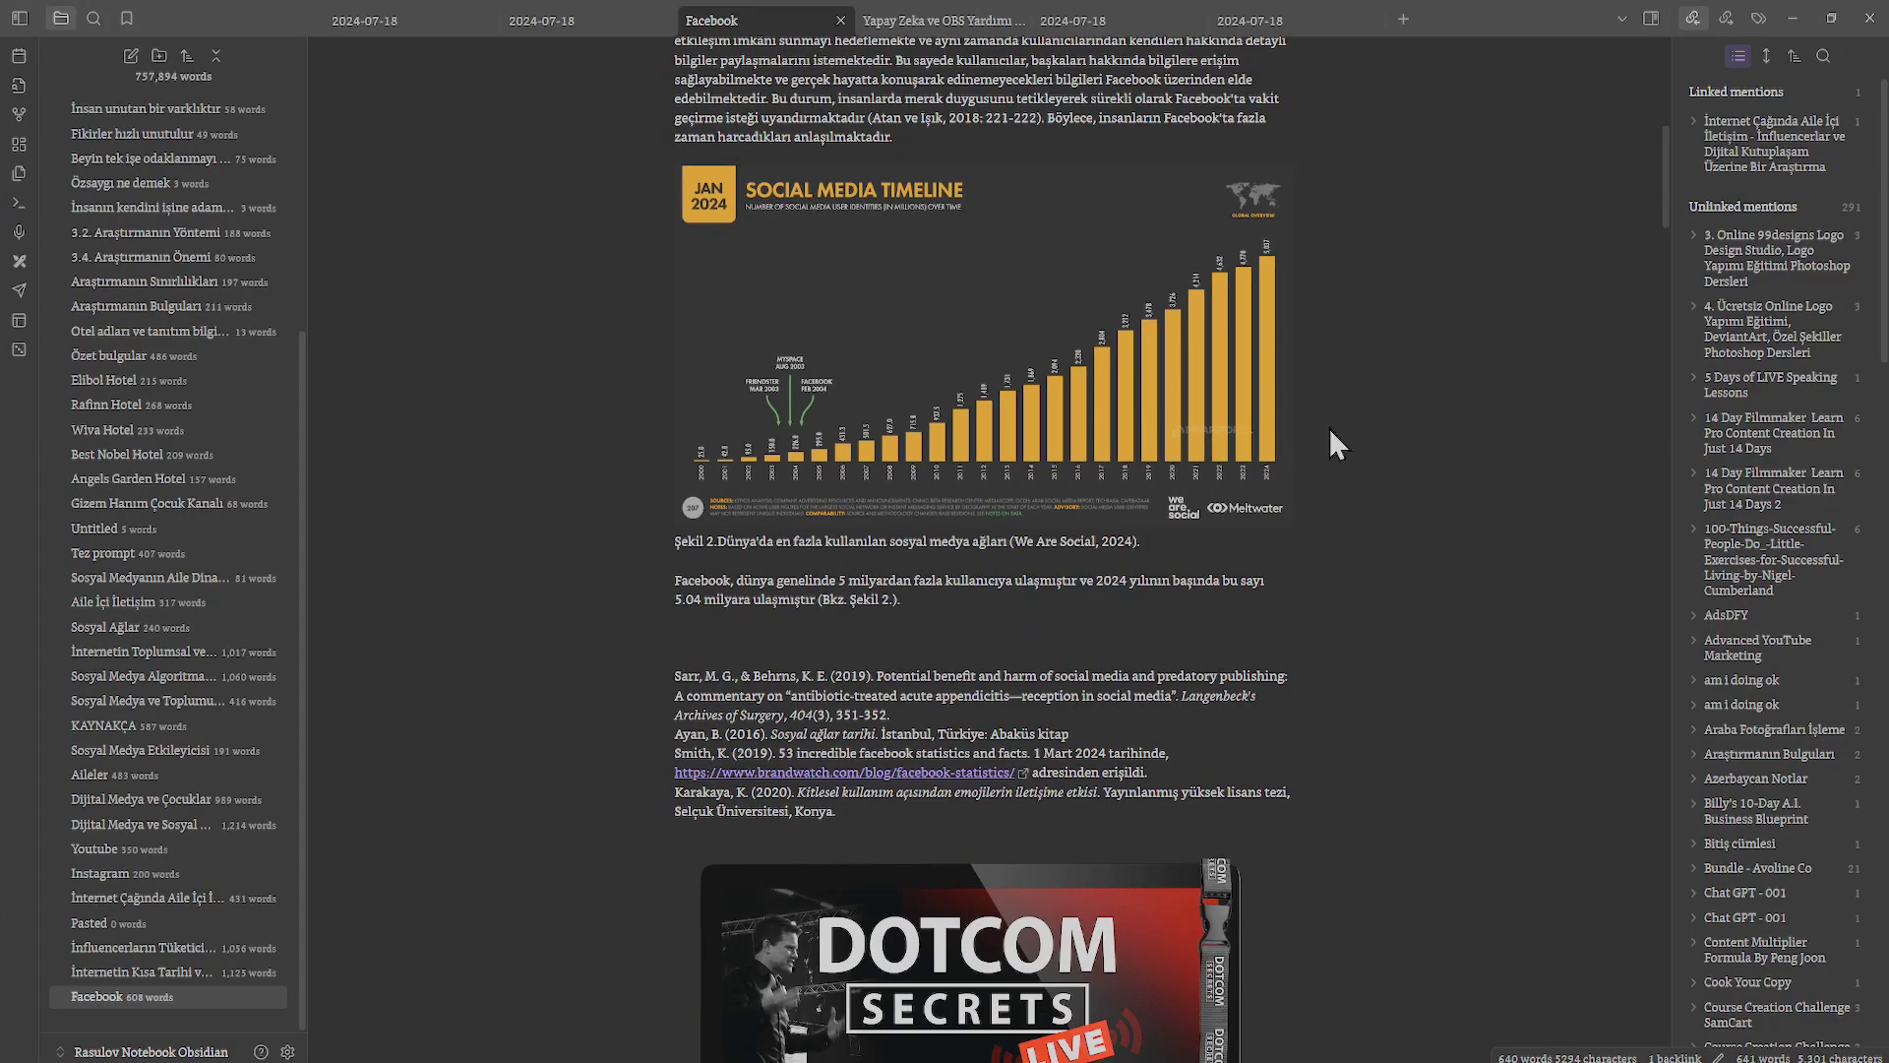
click(736, 204)
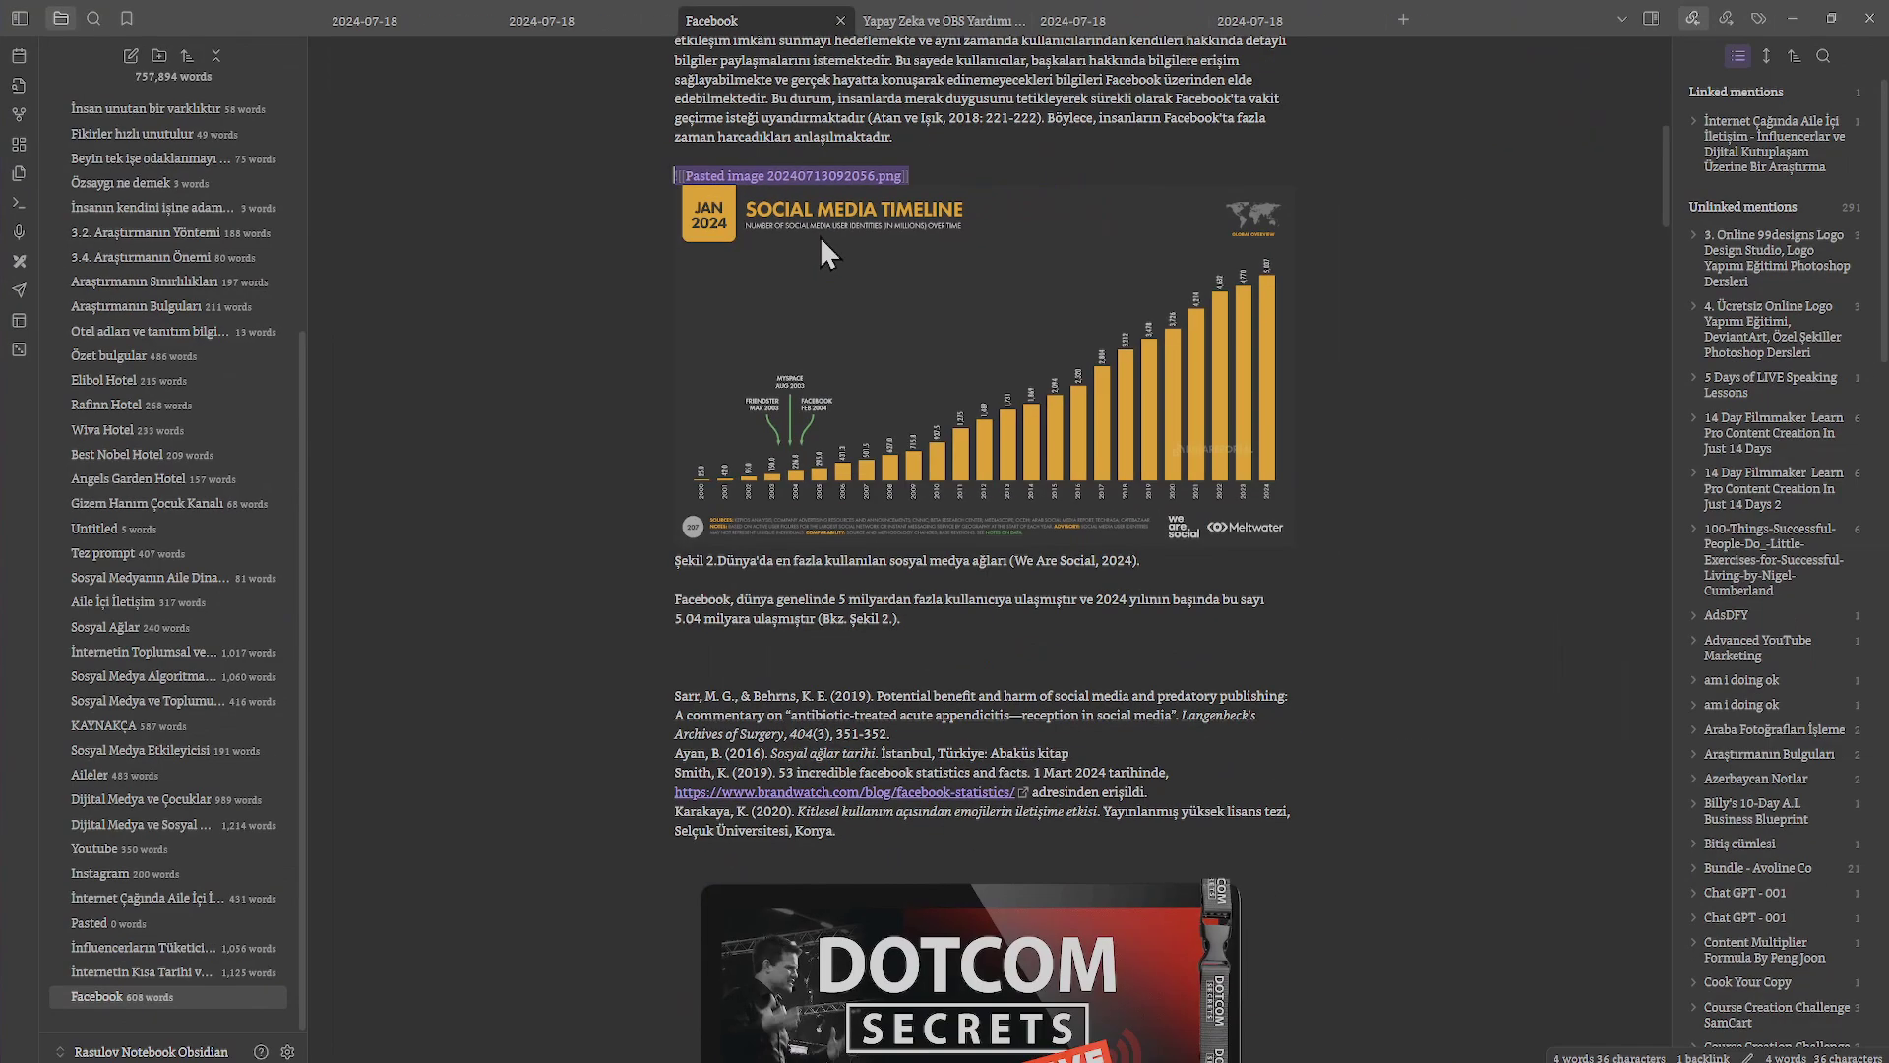
Select the whole note and run Find and replace in selection over it.
key(ctrl+a)
key(ctrl+p)
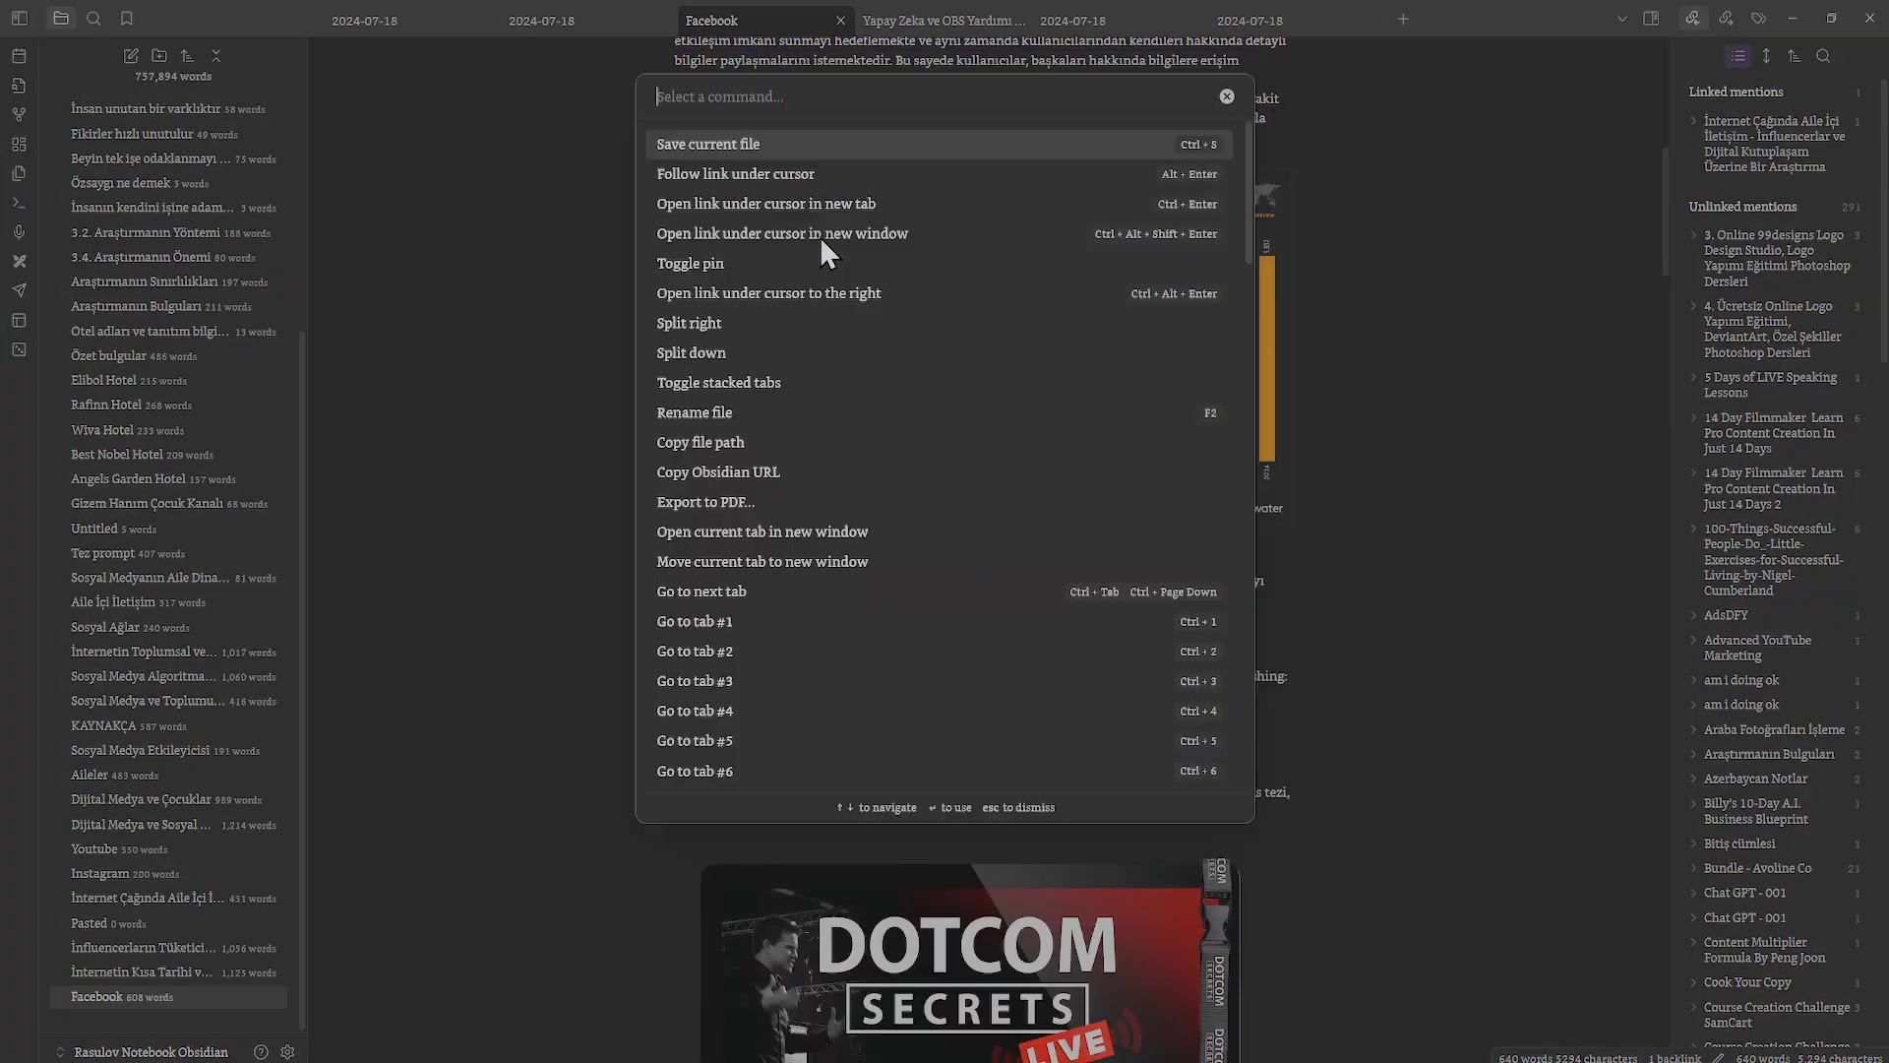
text(find an)
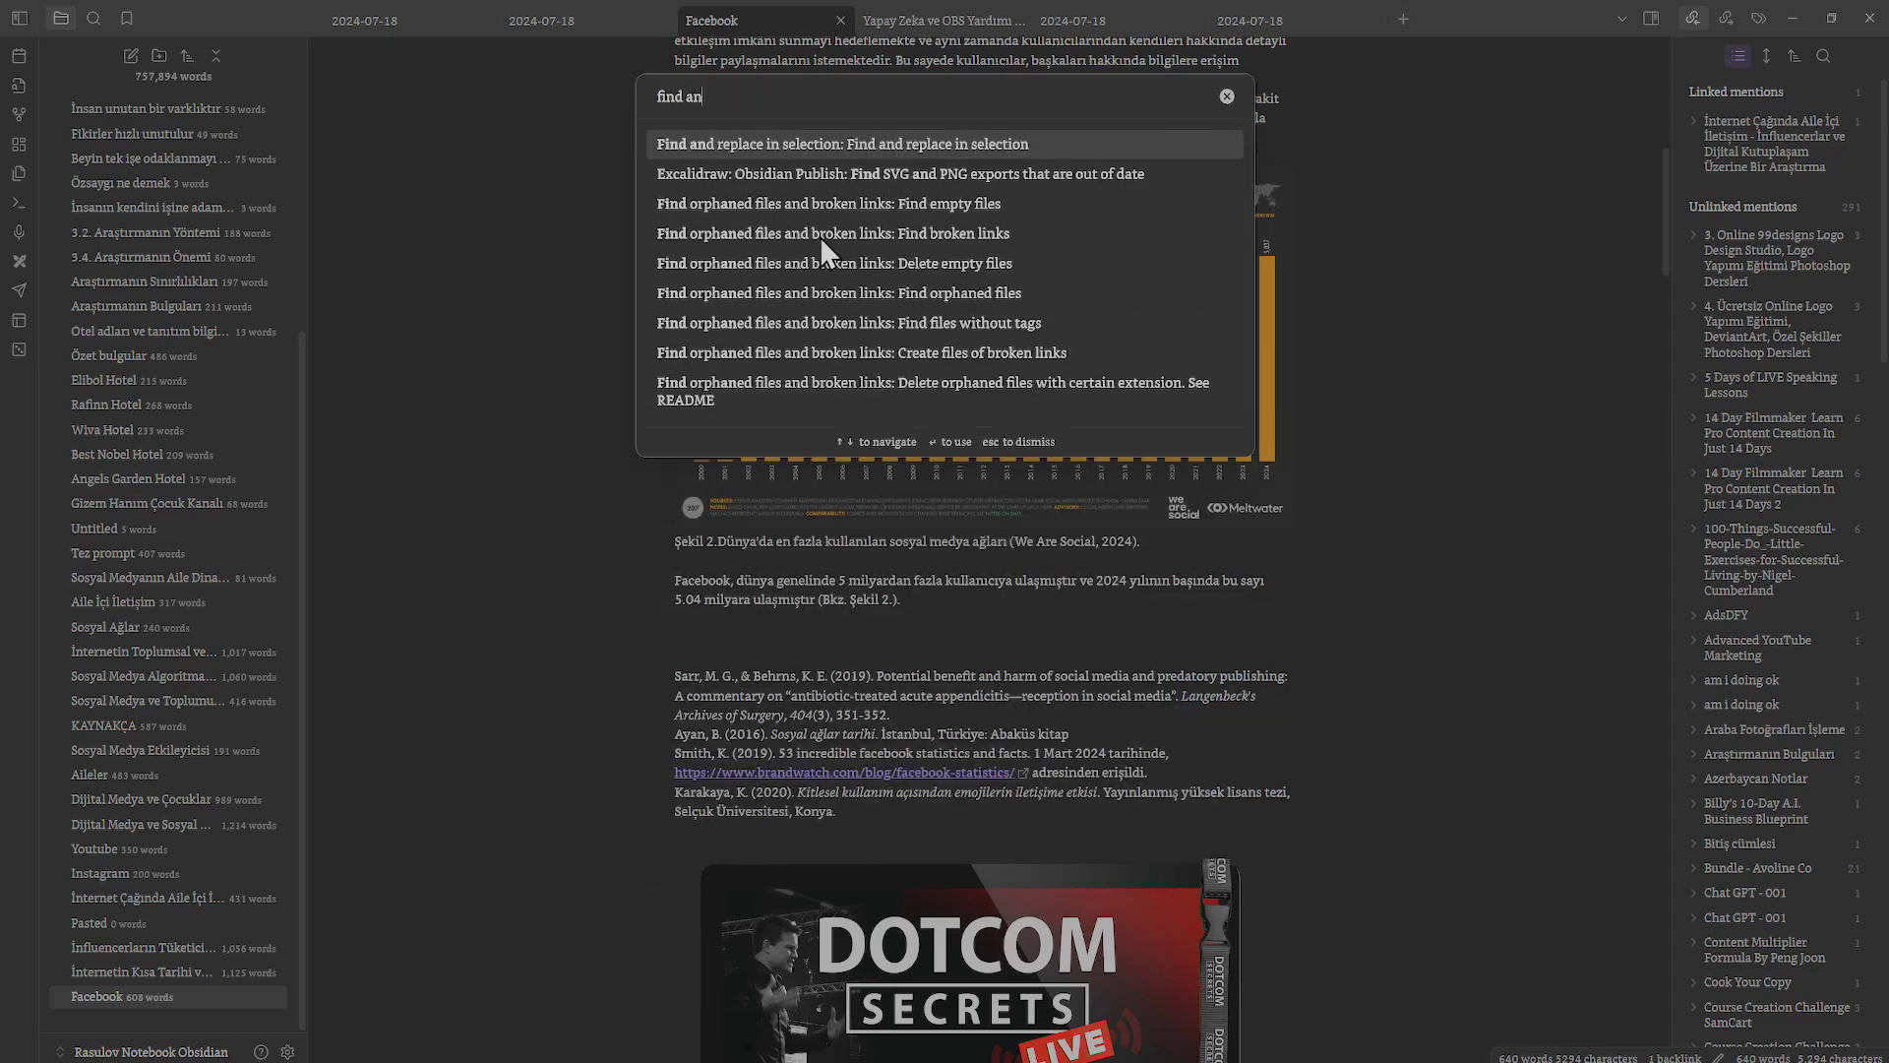
click(743, 139)
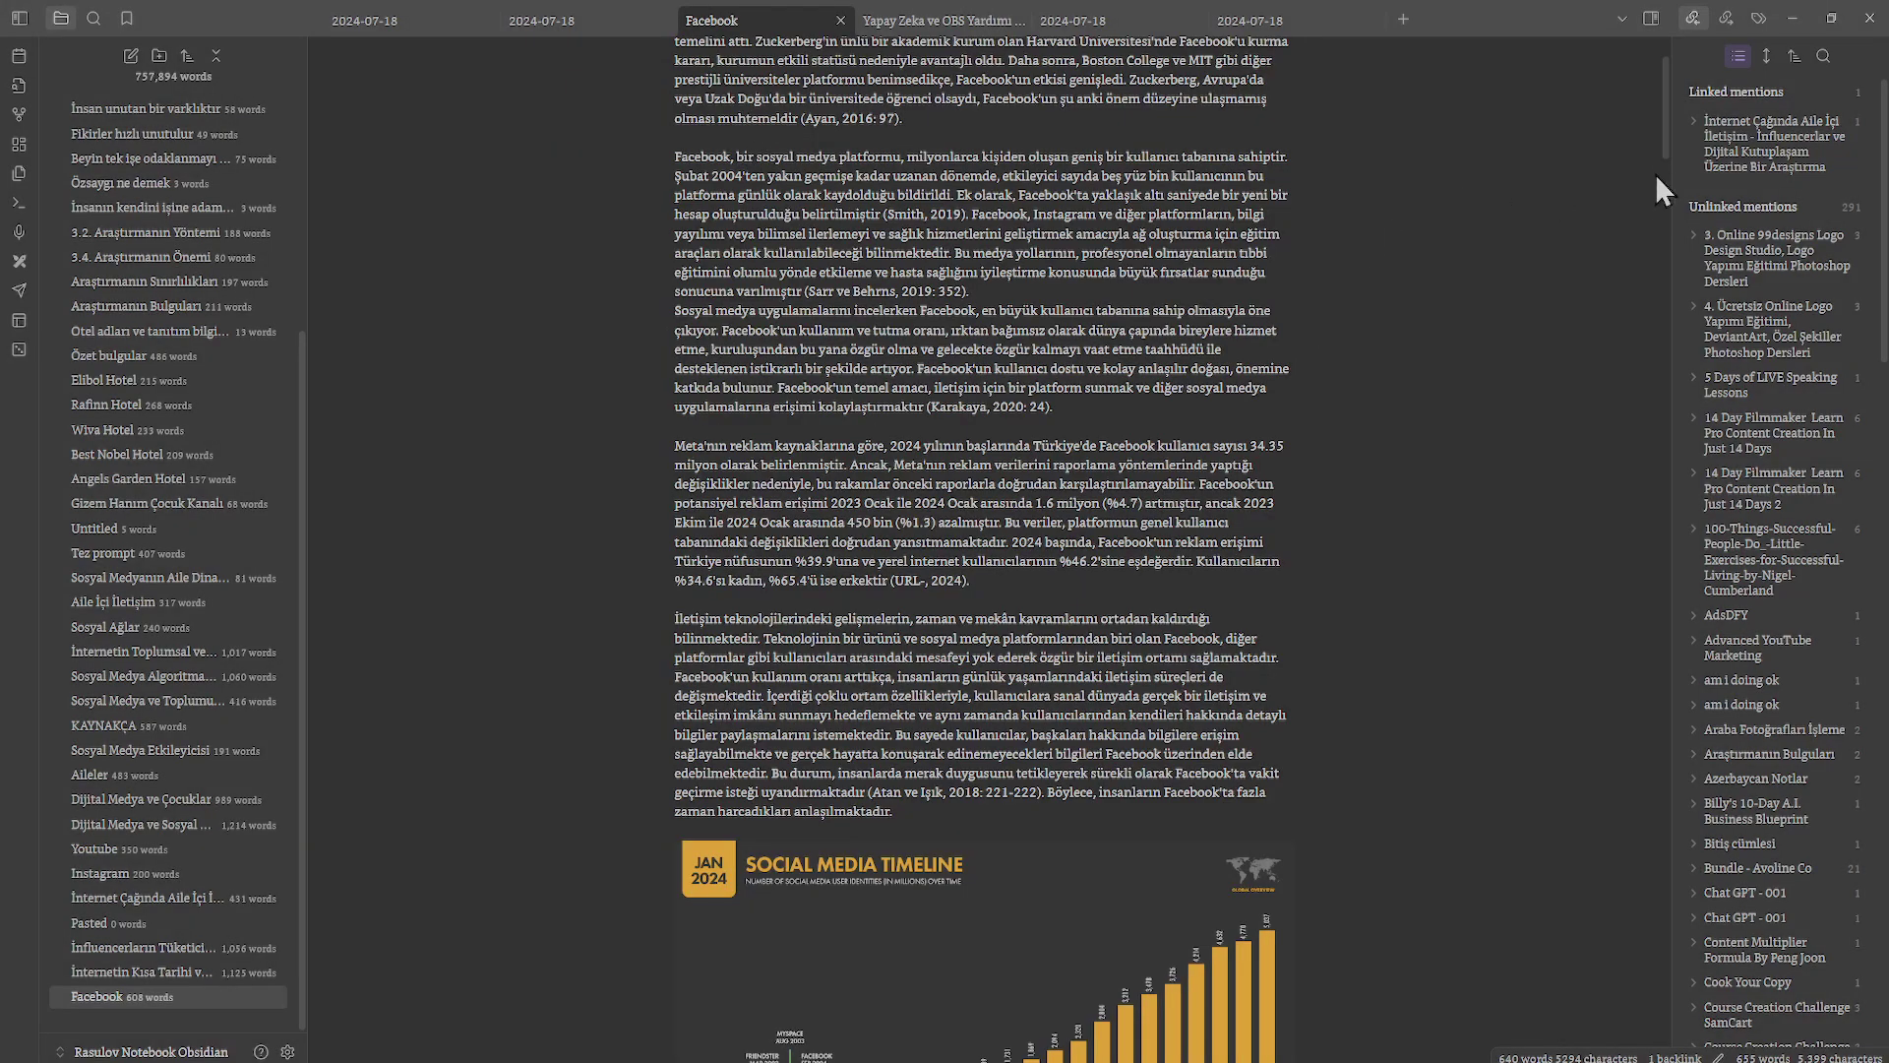
Verify the portrait, 1-Tiktok.png and 02 2.jpg image links now carry the Assets/ prefix.
drag(1663, 146, 1668, 472)
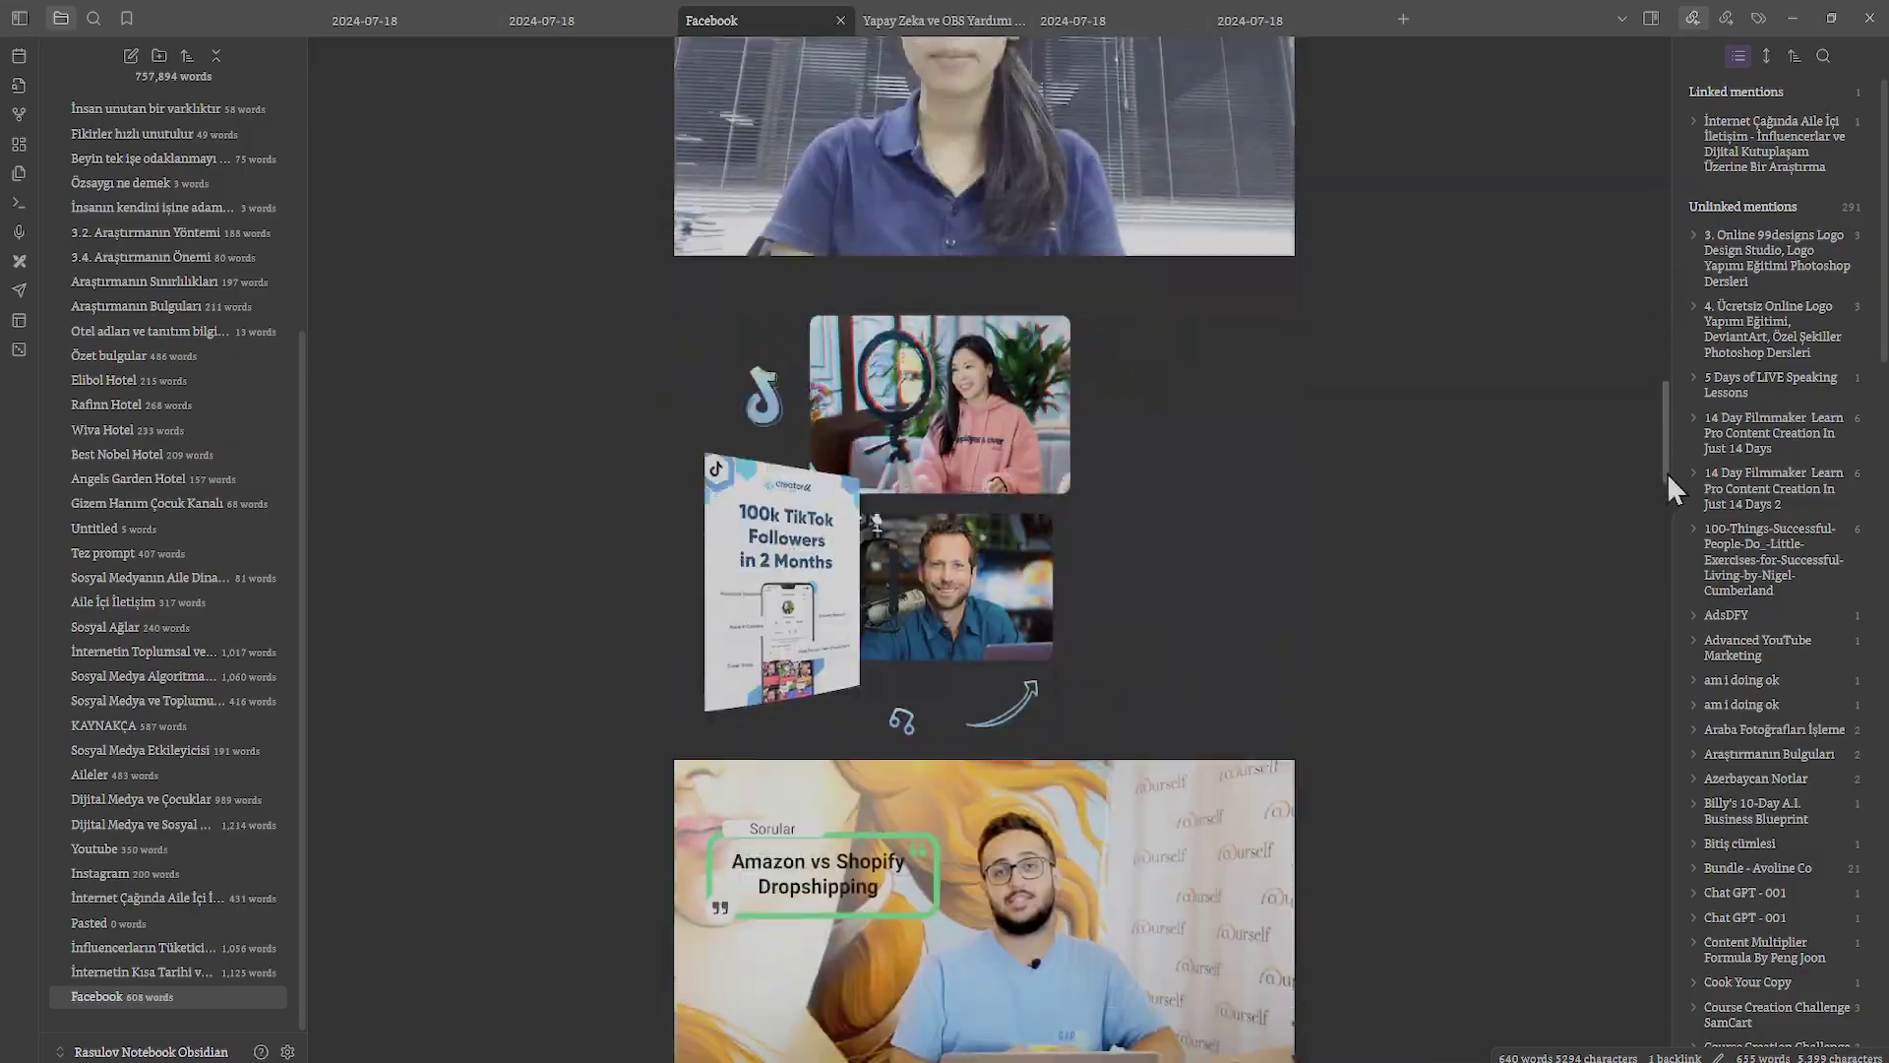
click(953, 144)
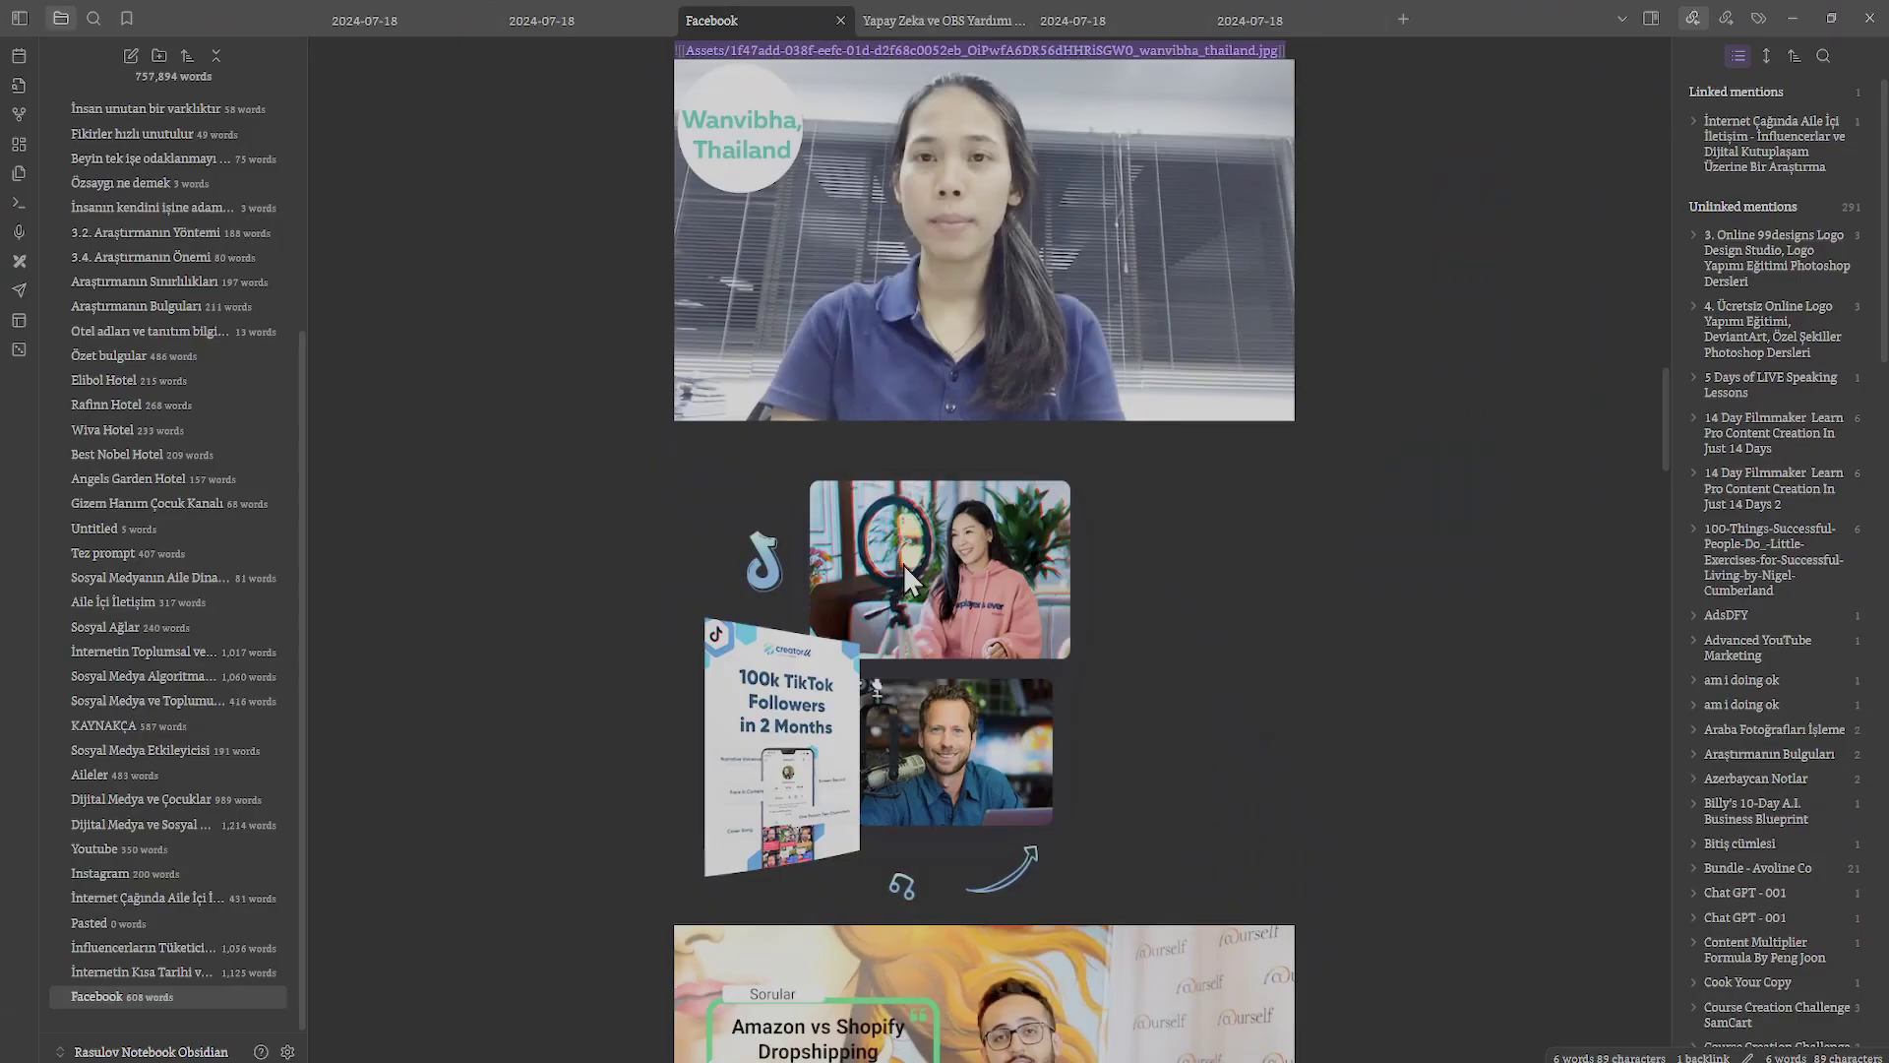
click(673, 473)
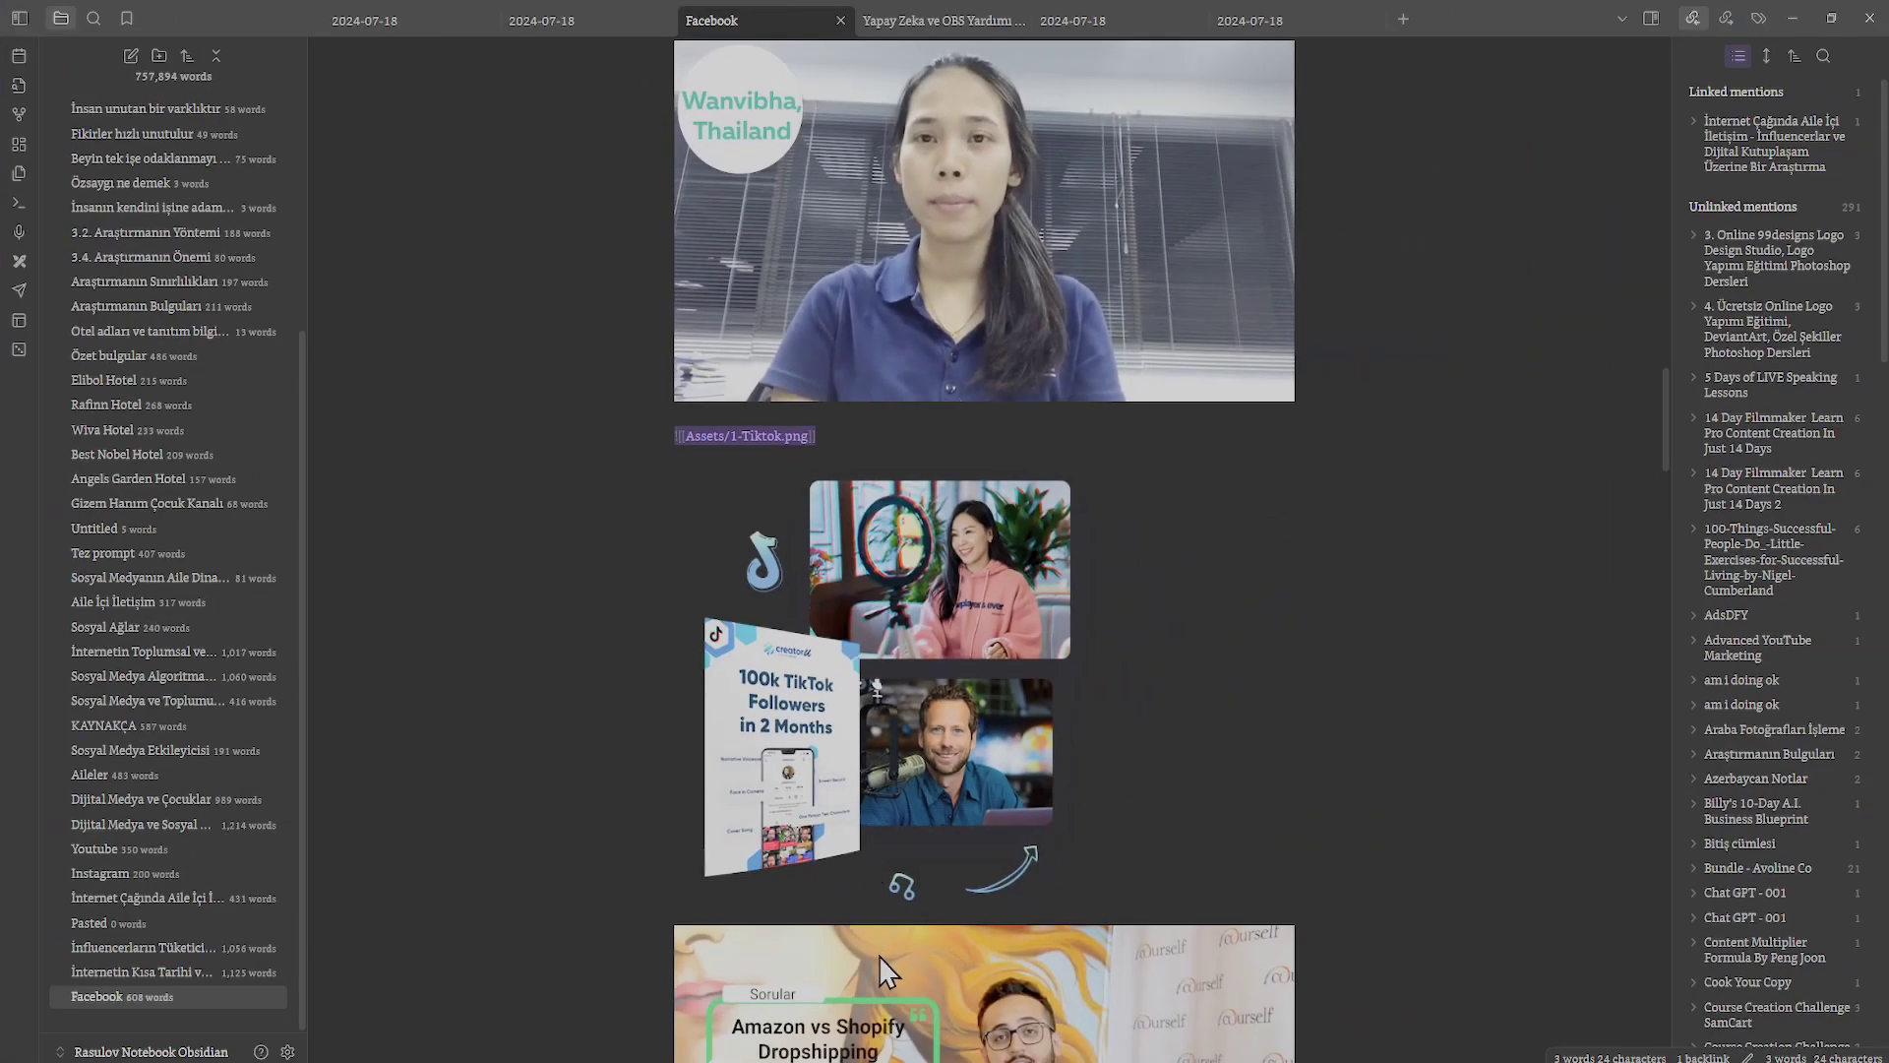
click(694, 952)
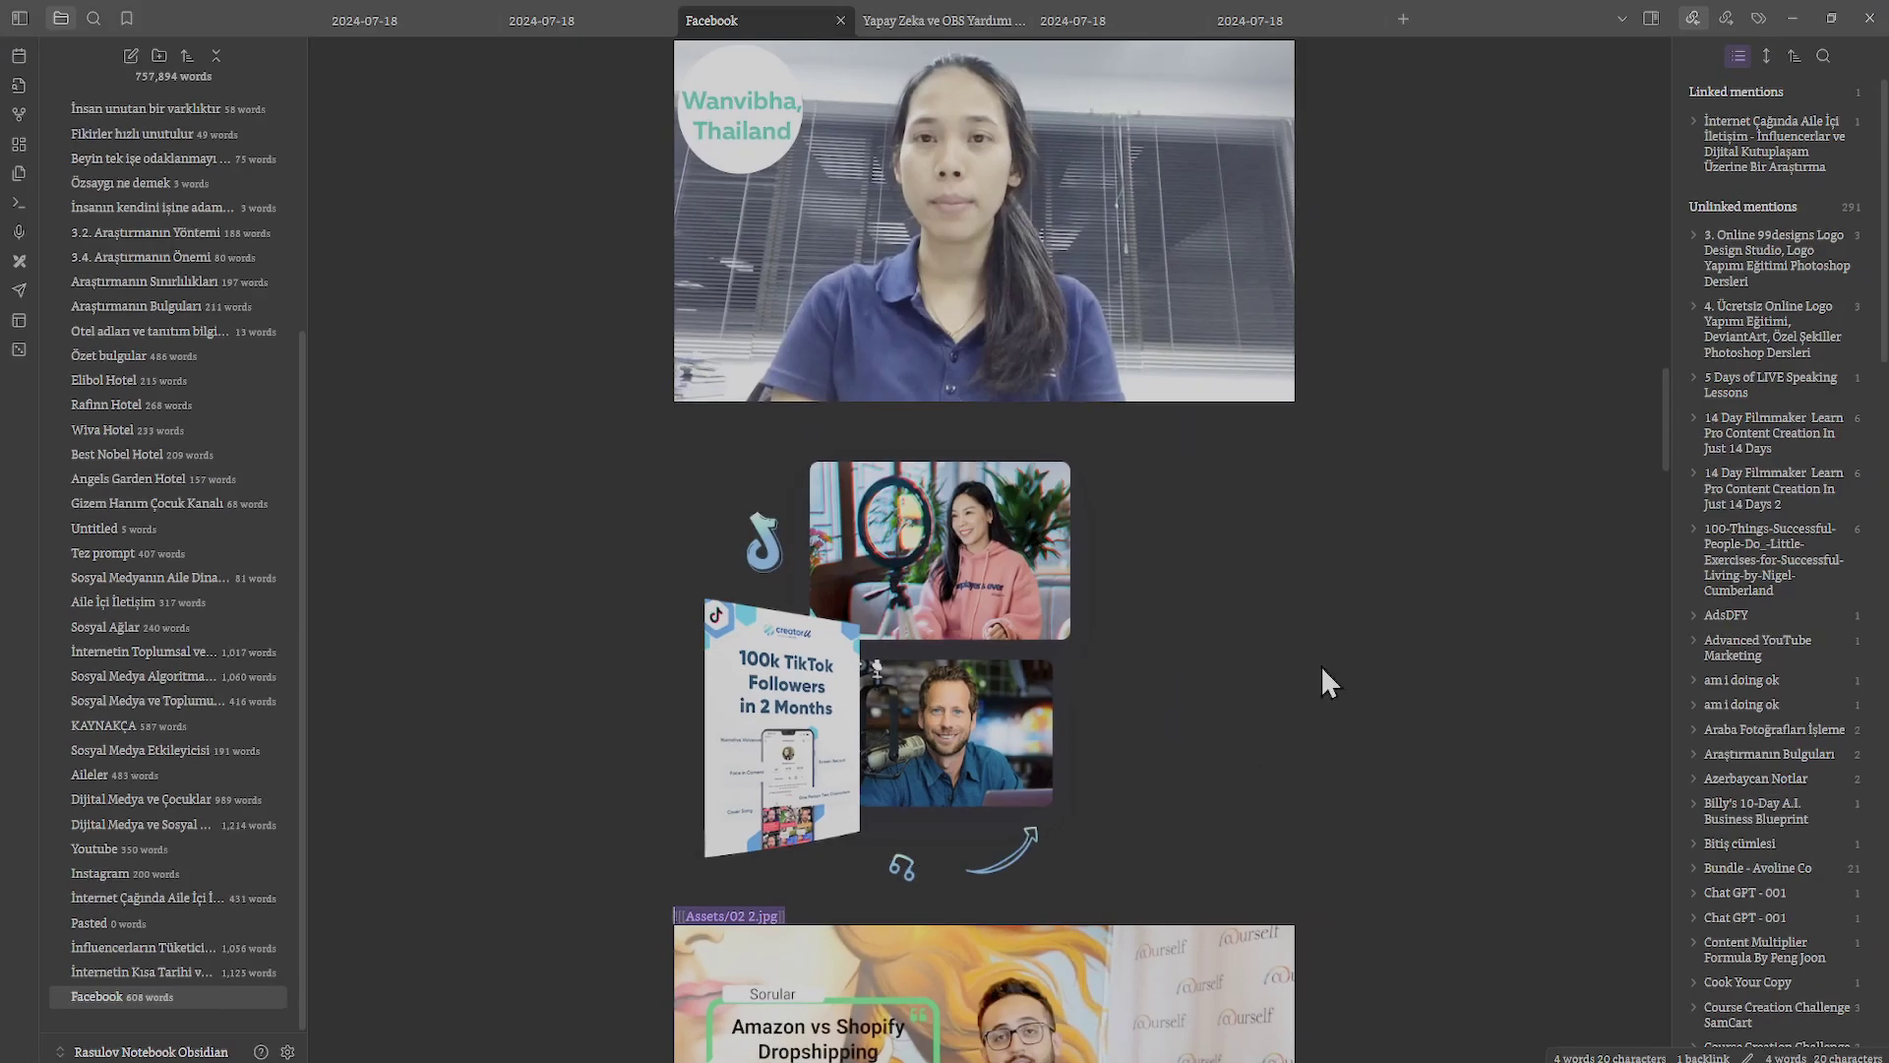
Export the note with 'Pandoc Plugin: Export as Word Document (docx)'.
key(ctrl+p)
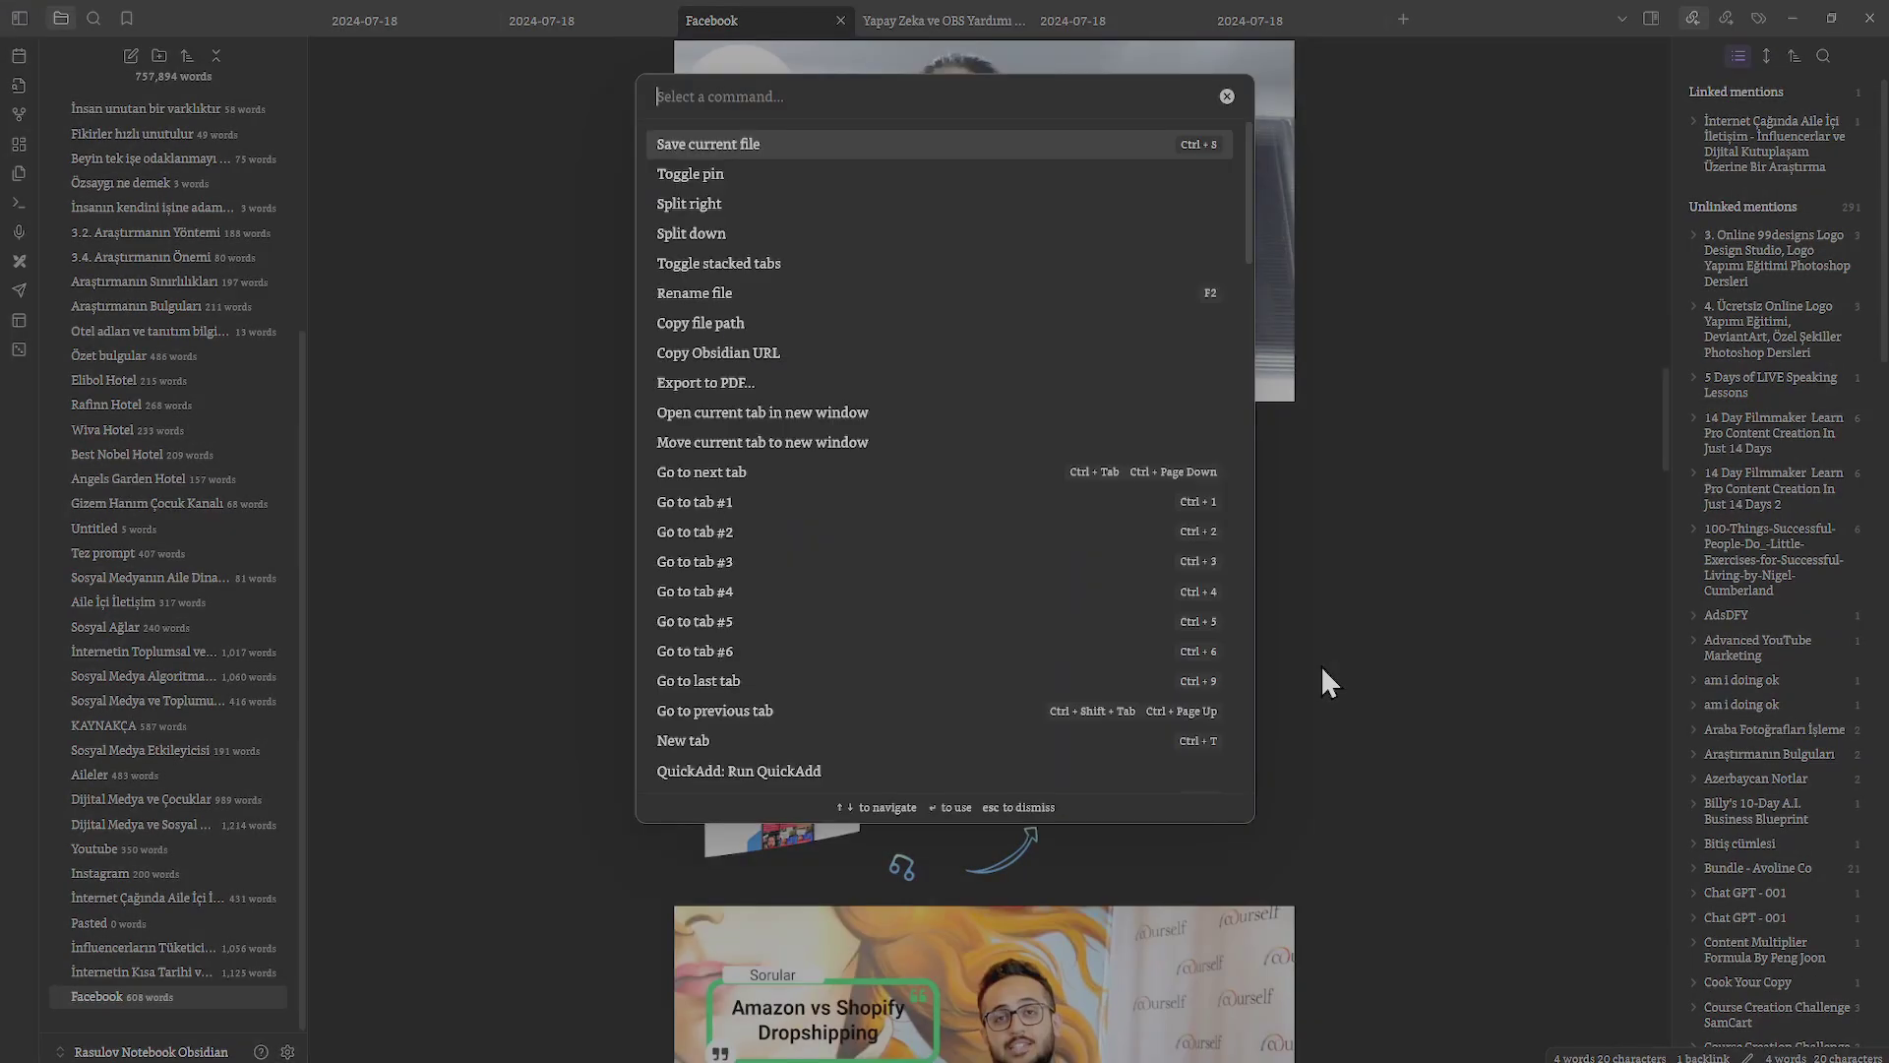
text(pand)
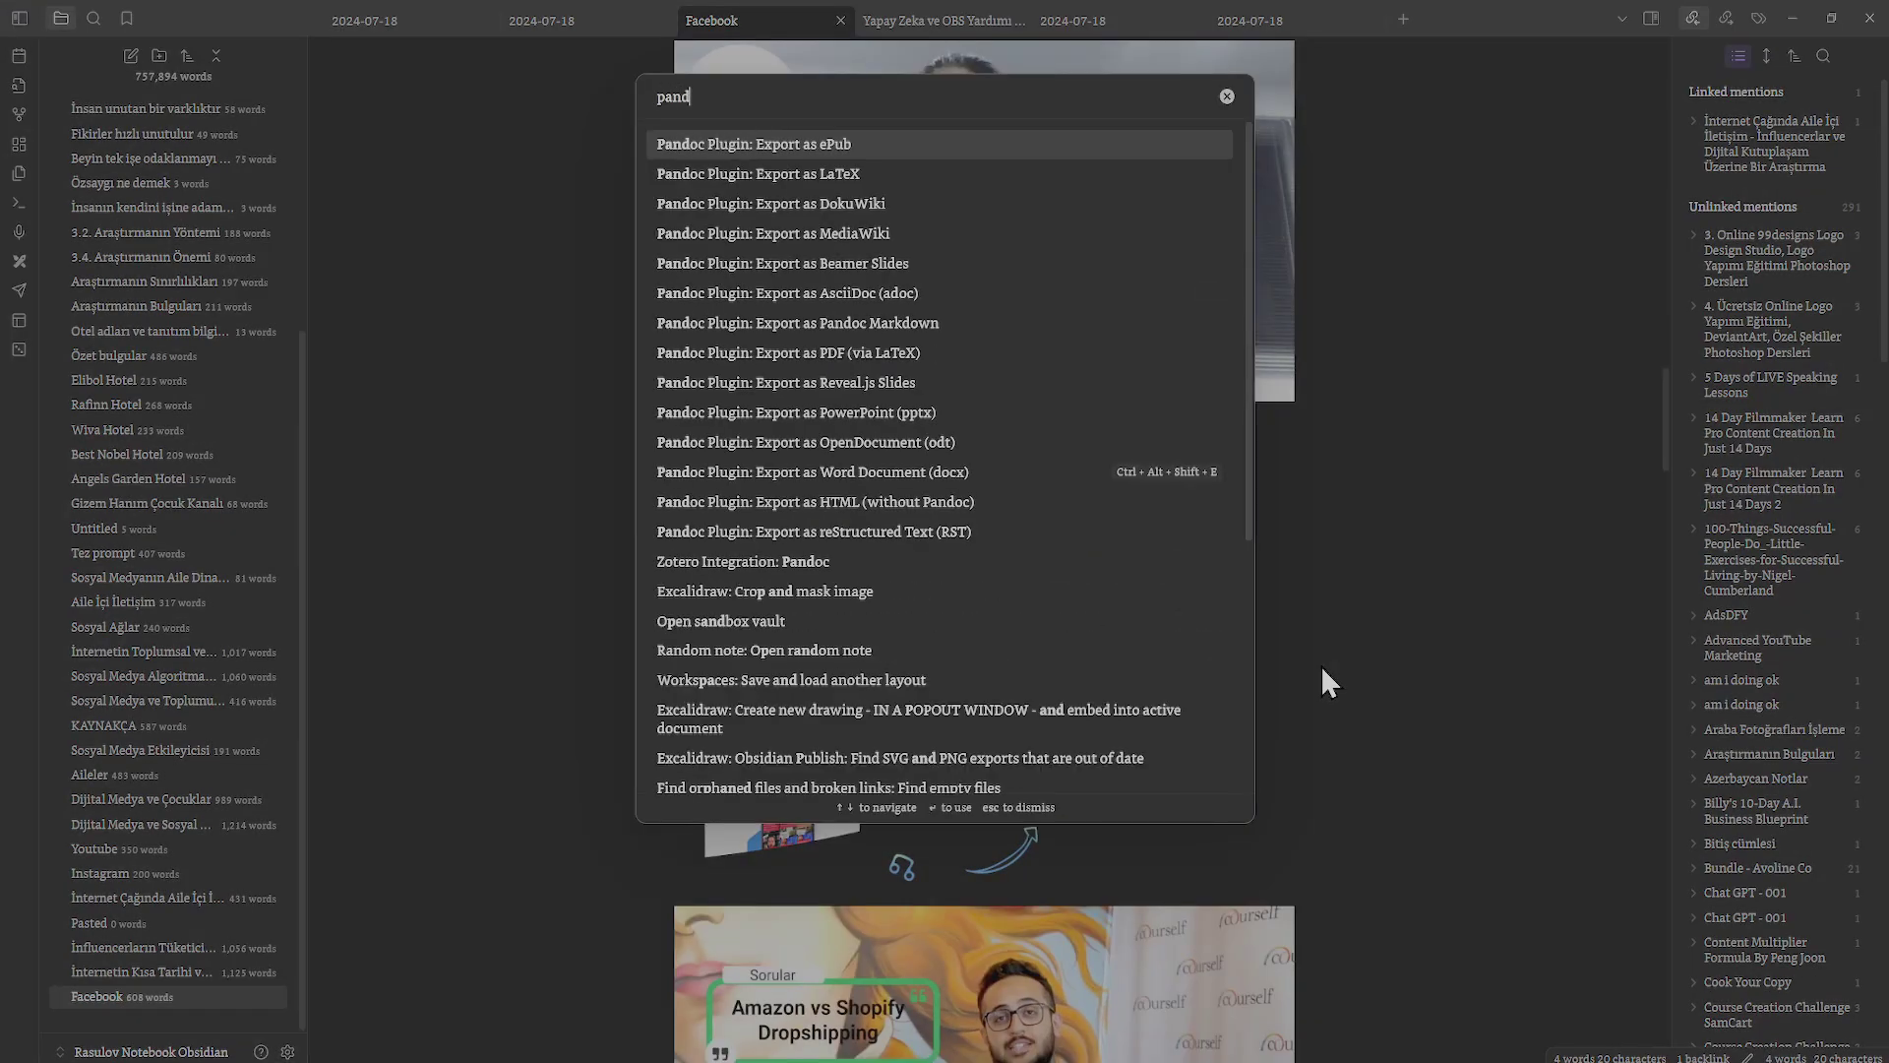
click(946, 480)
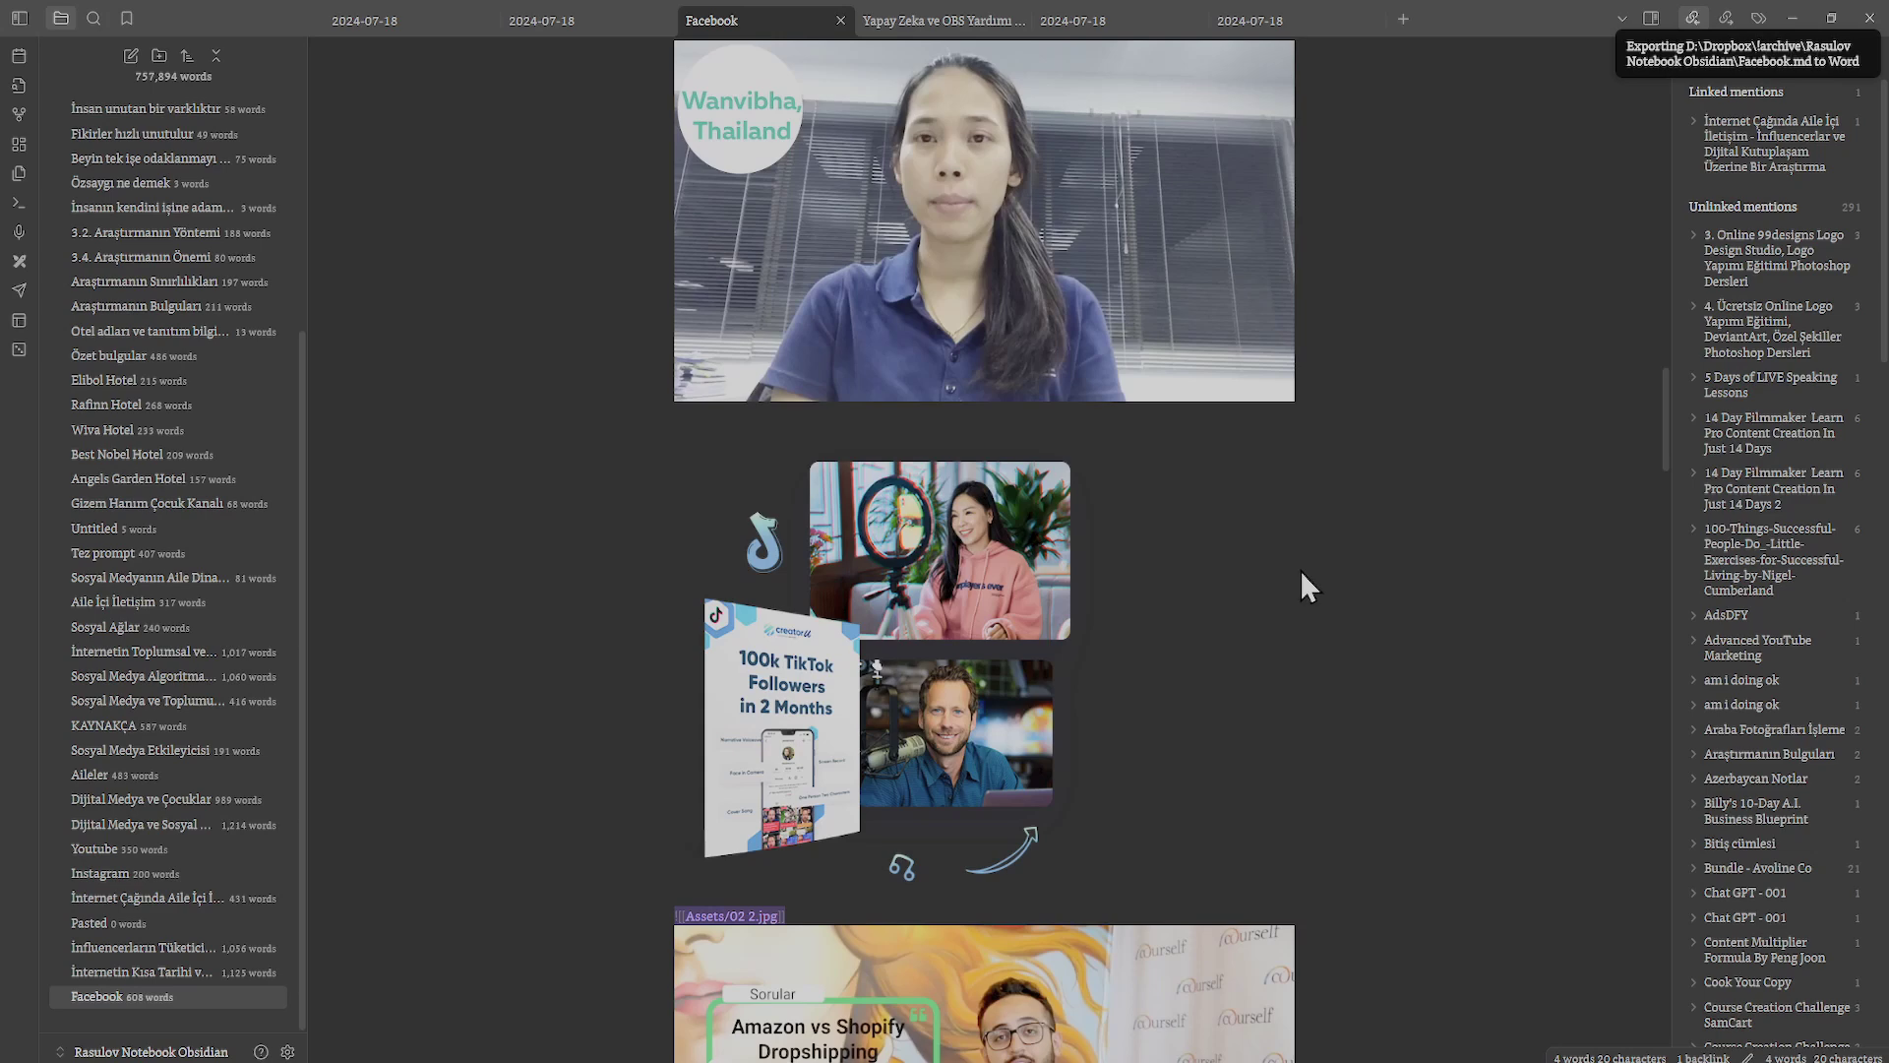
Open Pandoc\Facebook.docx in Word, review its text and images, and close Word.
key(alt+Tab)
click(274, 281)
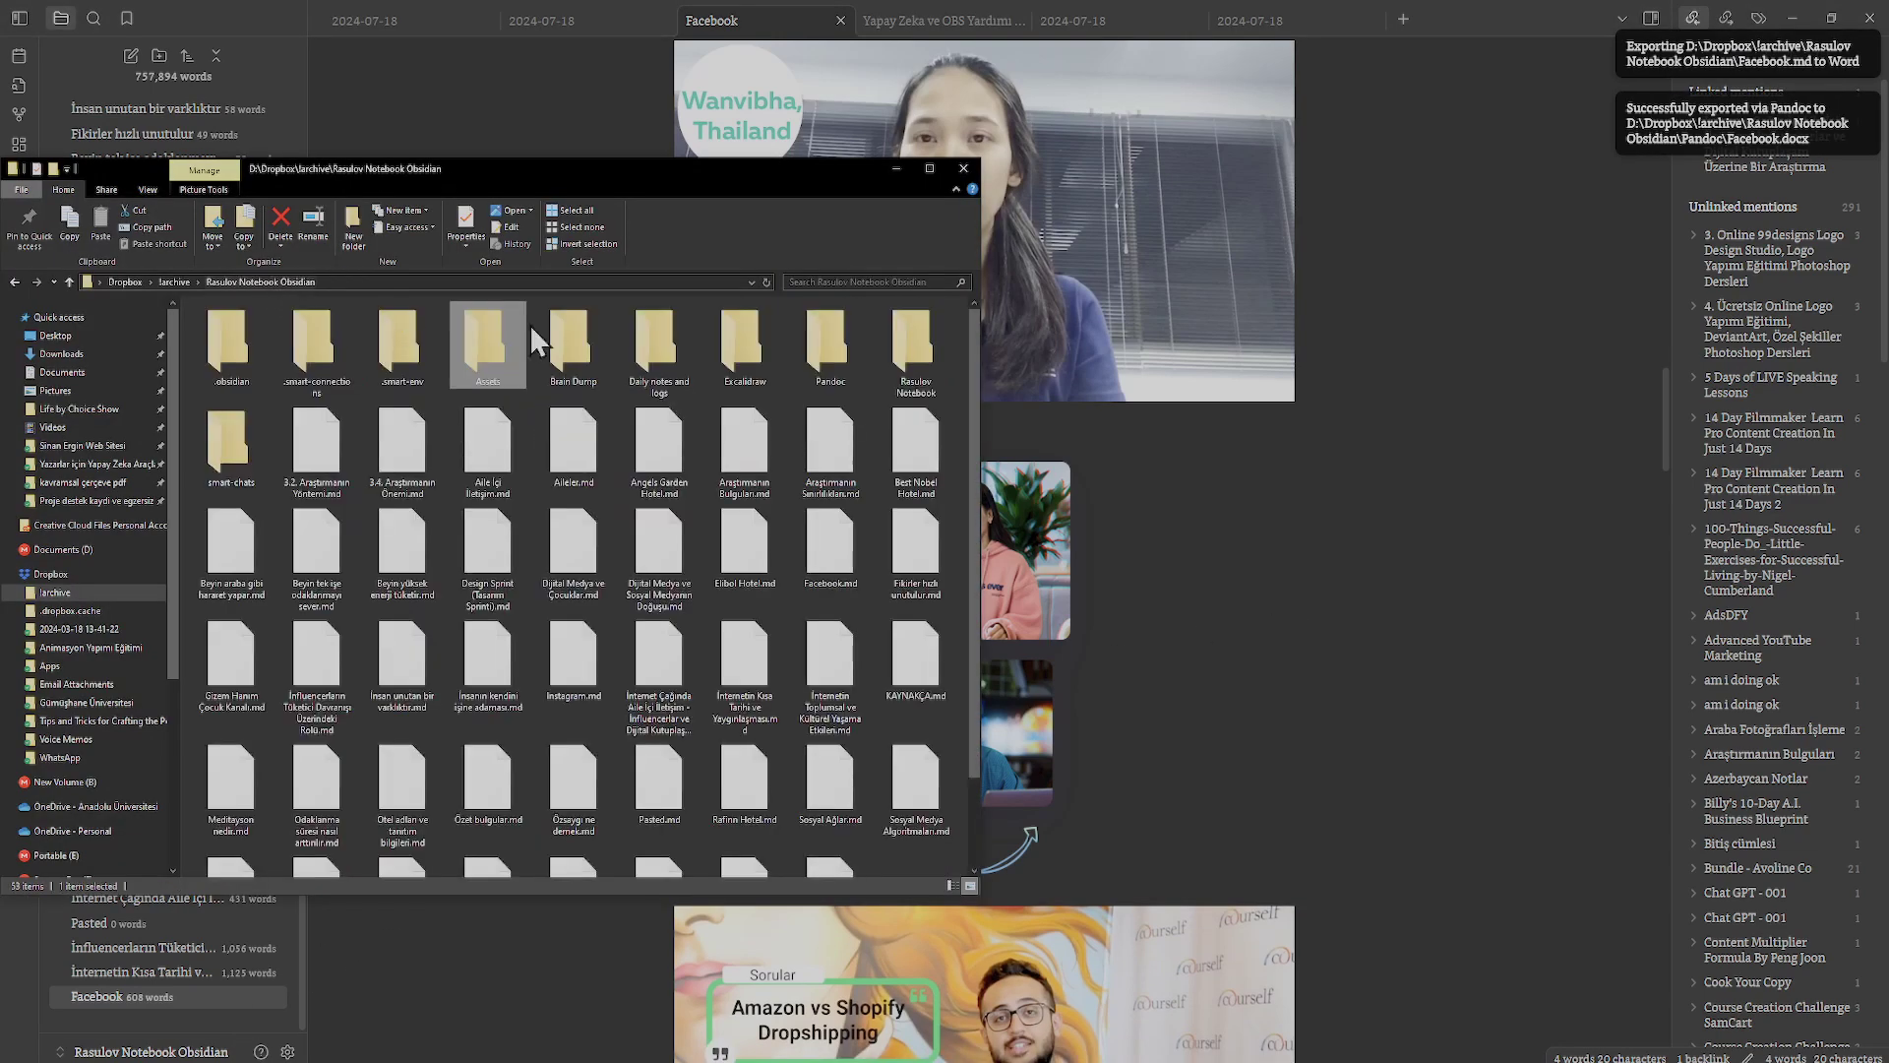
double_click(830, 355)
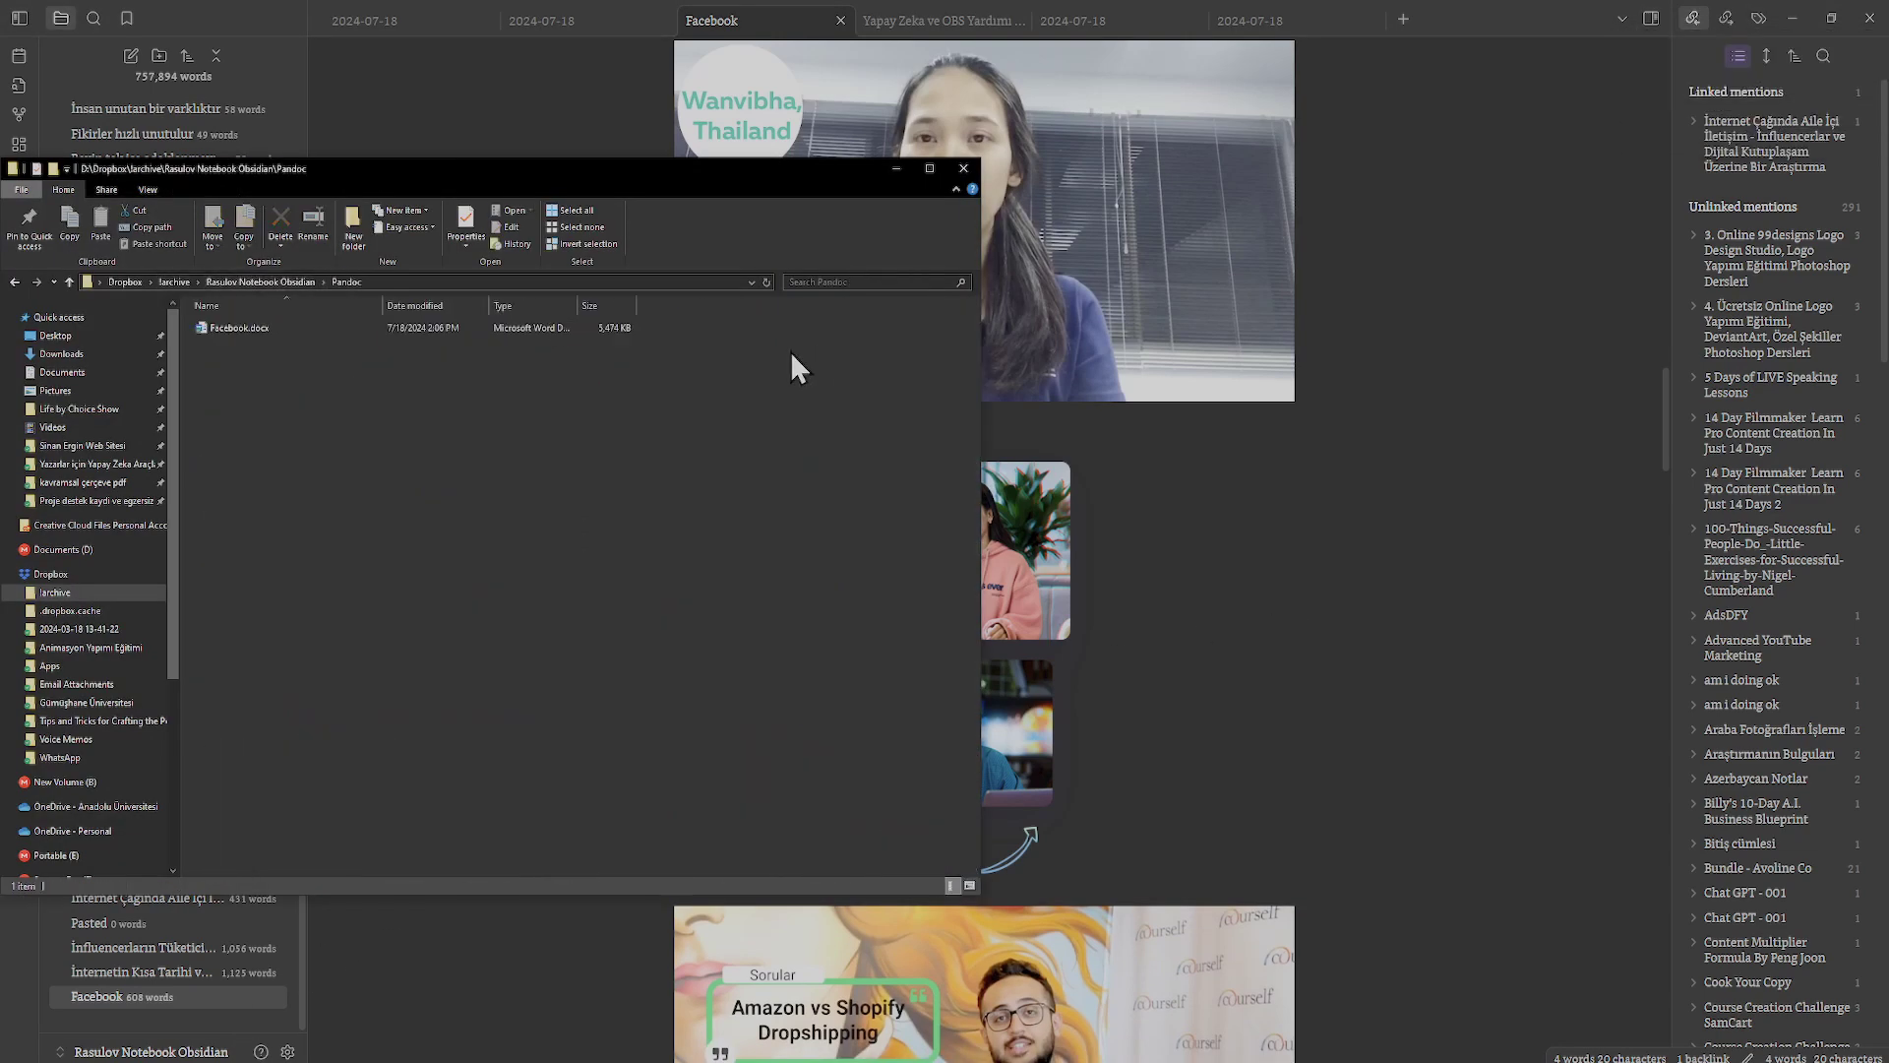
double_click(234, 329)
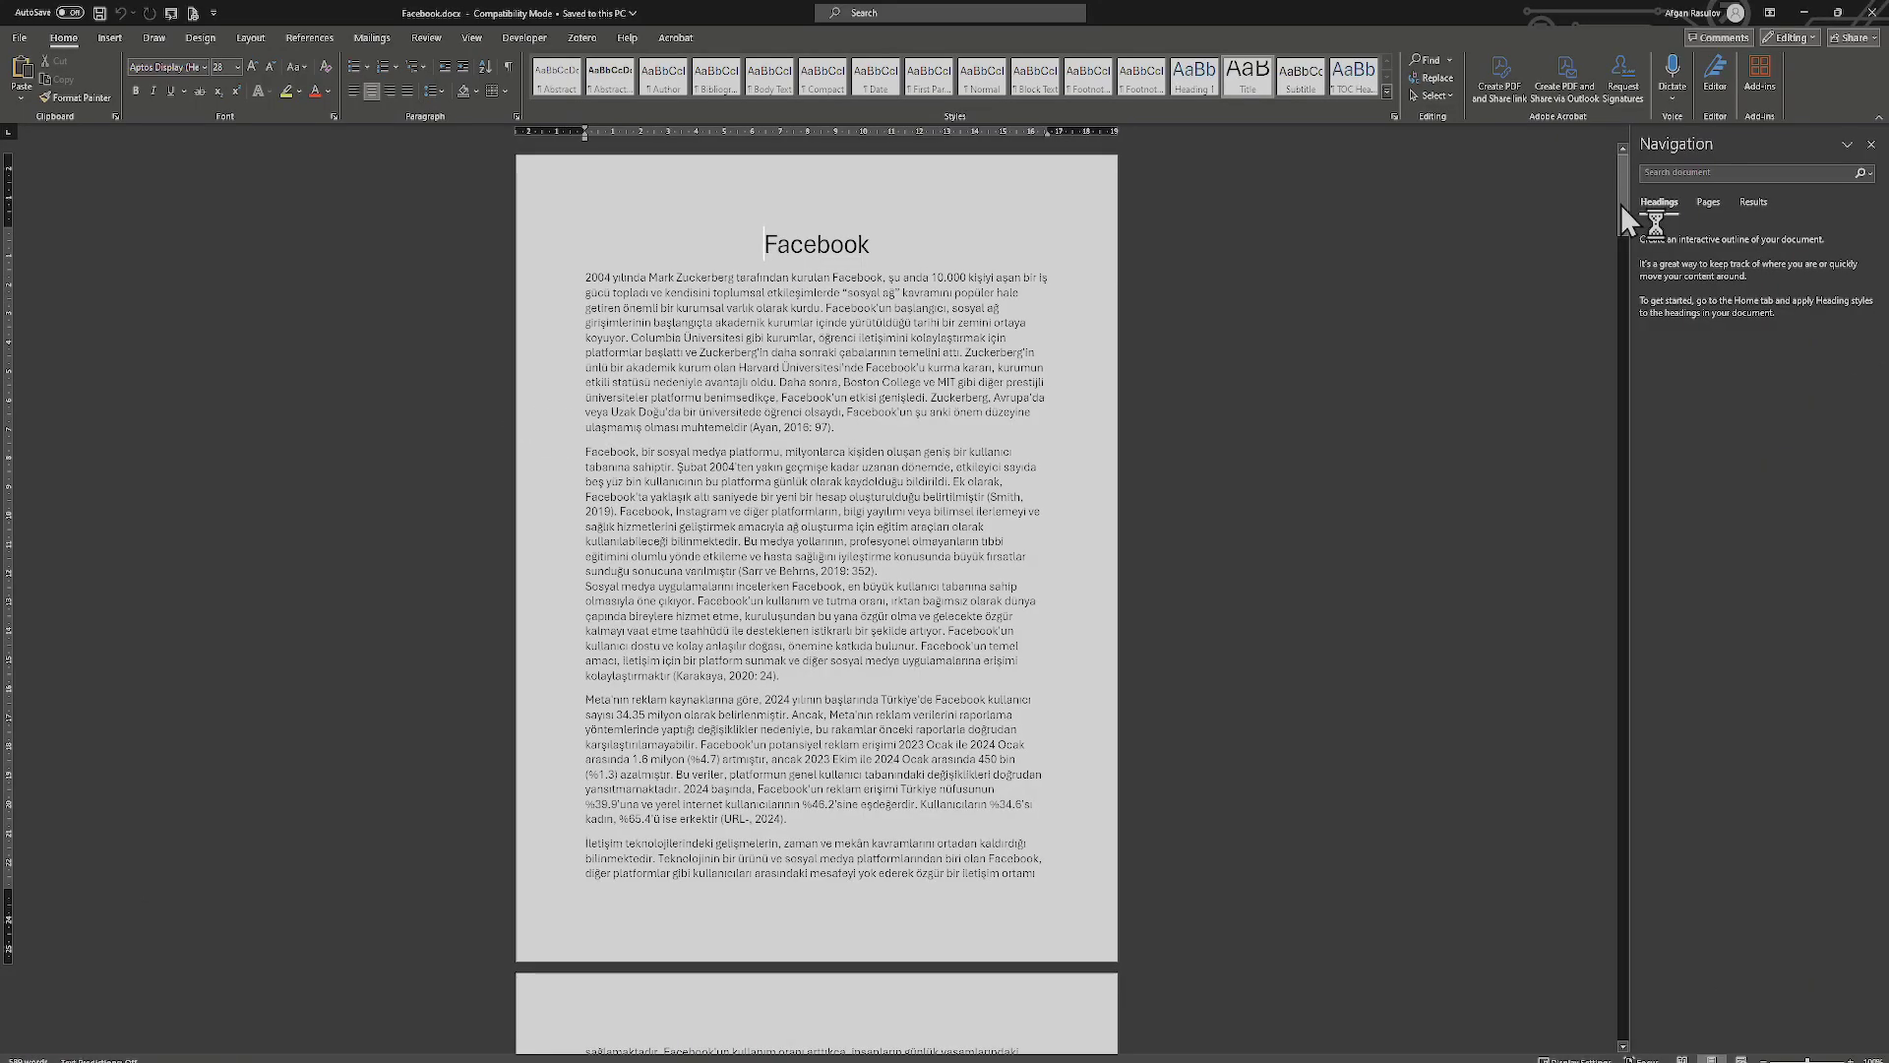
mouse_move(1621, 204)
mouse_down()
mouse_move(1606, 415)
mouse_move(1626, 596)
mouse_move(1623, 221)
mouse_up()
click(1872, 12)
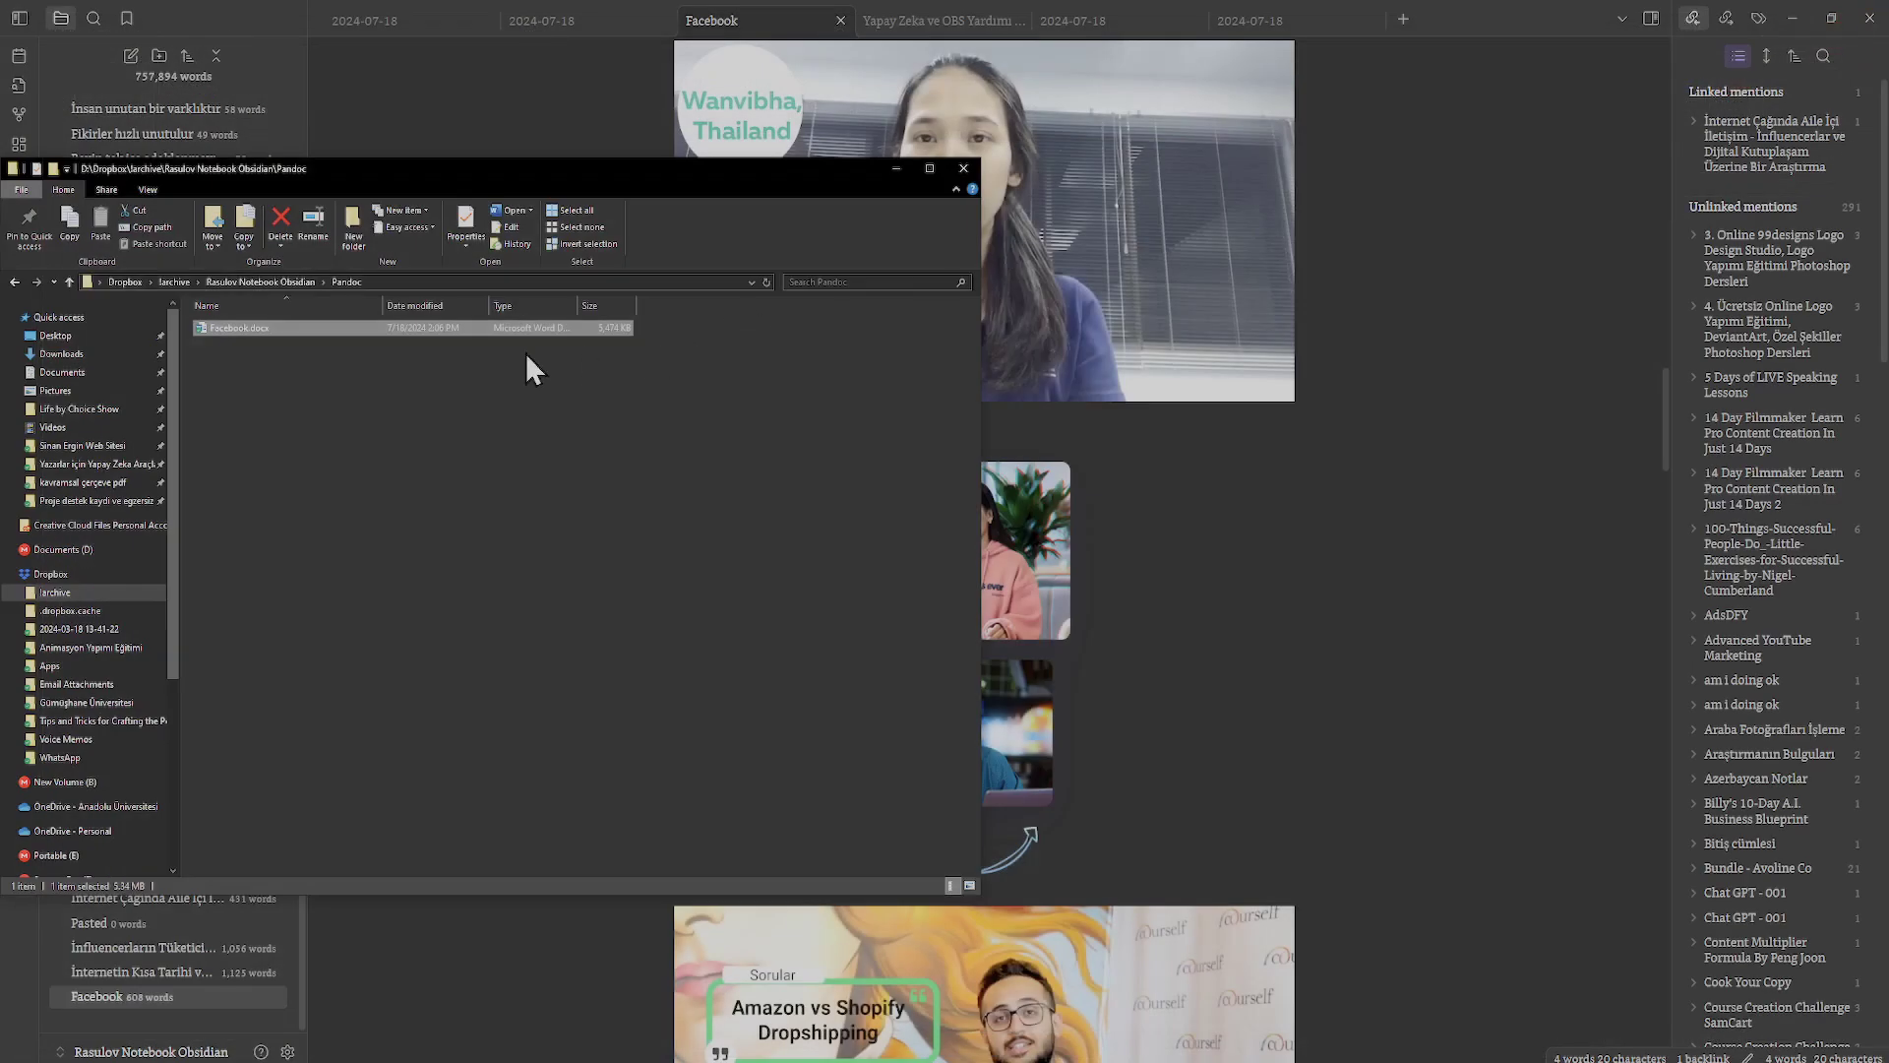
Delete Facebook.docx from the Pandoc folder and close File Explorer.
key(Delete)
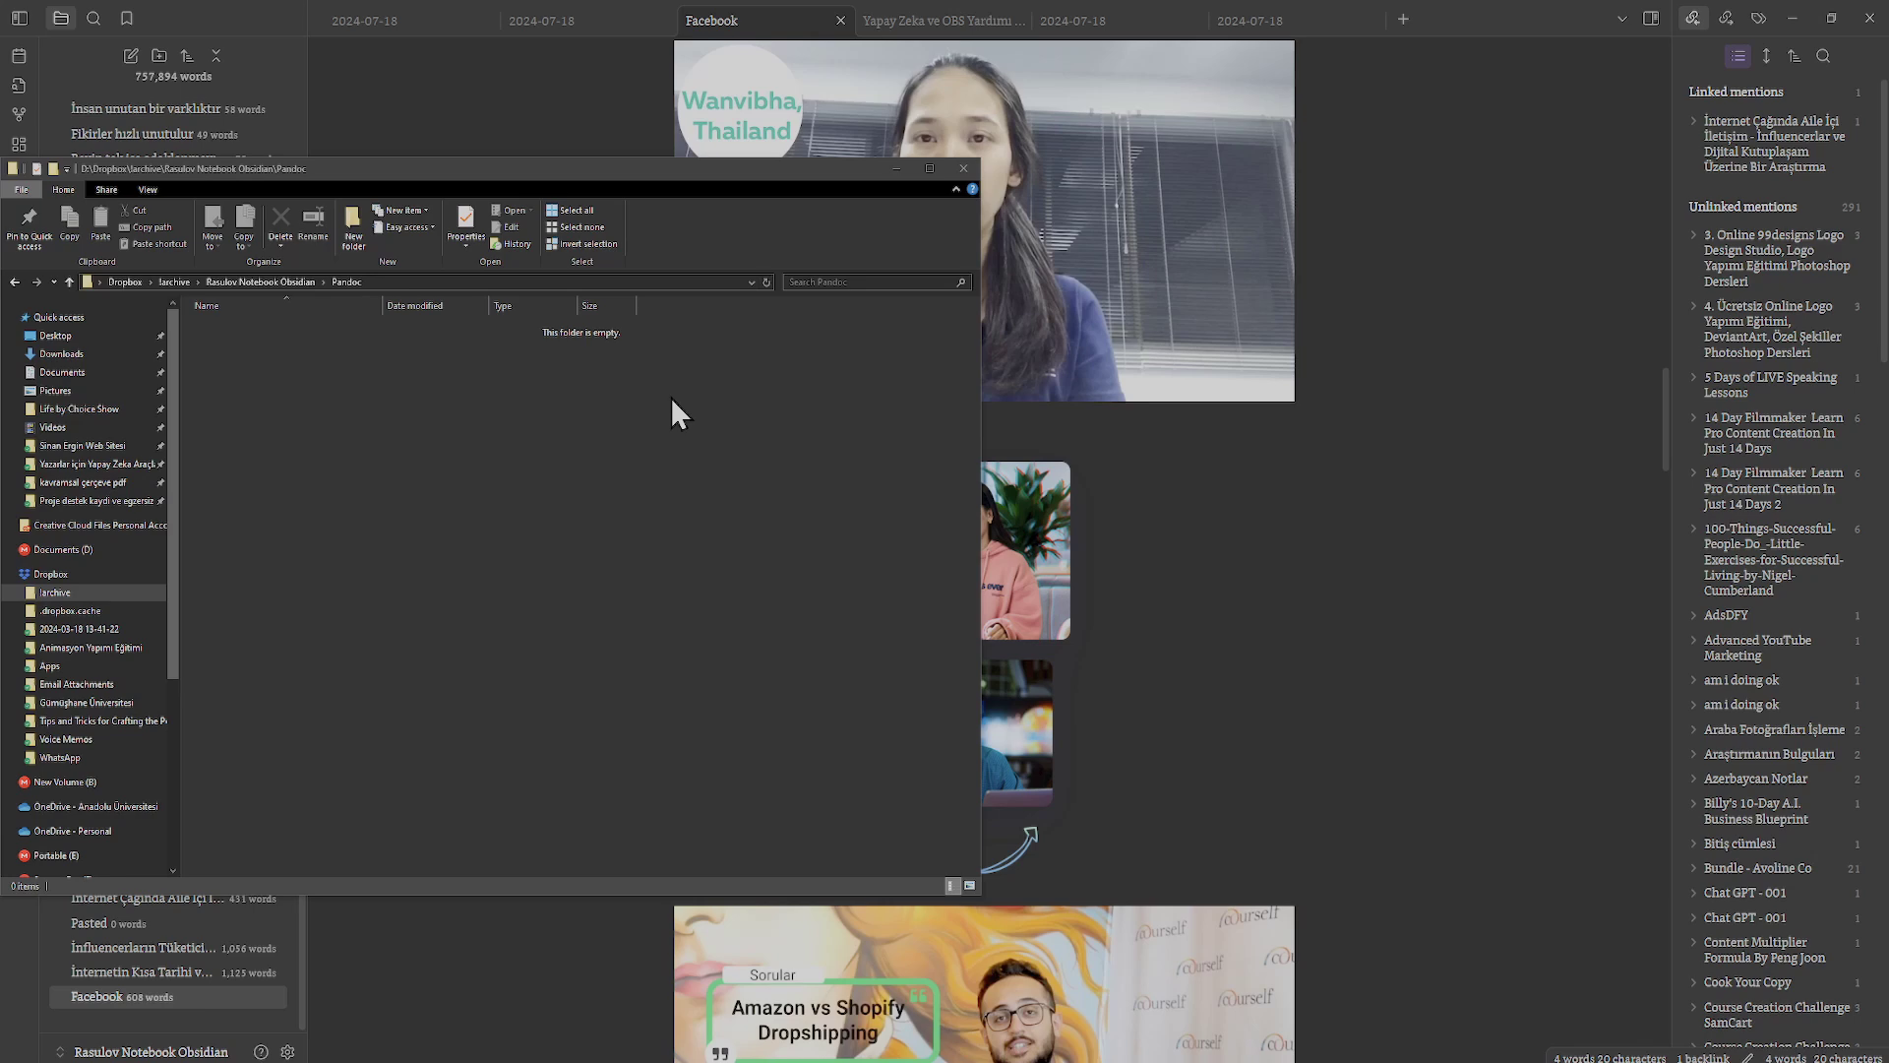
click(1585, 370)
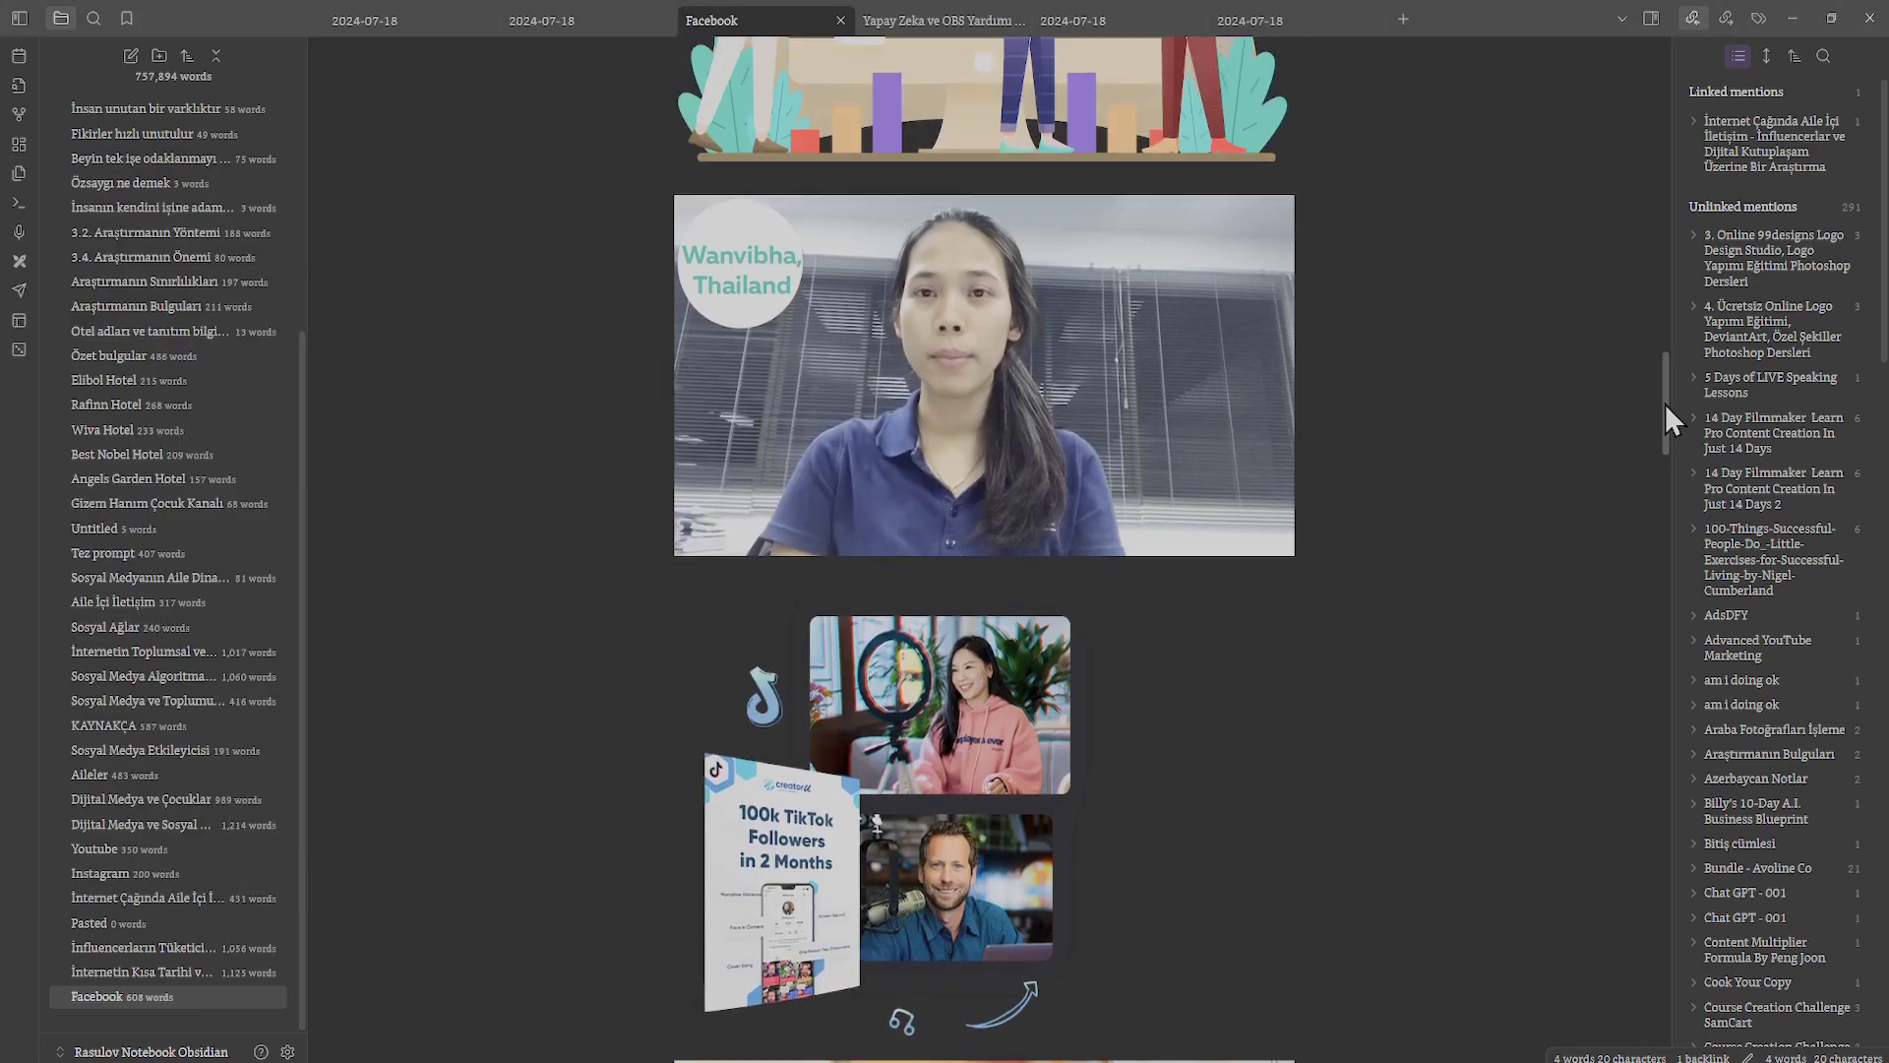